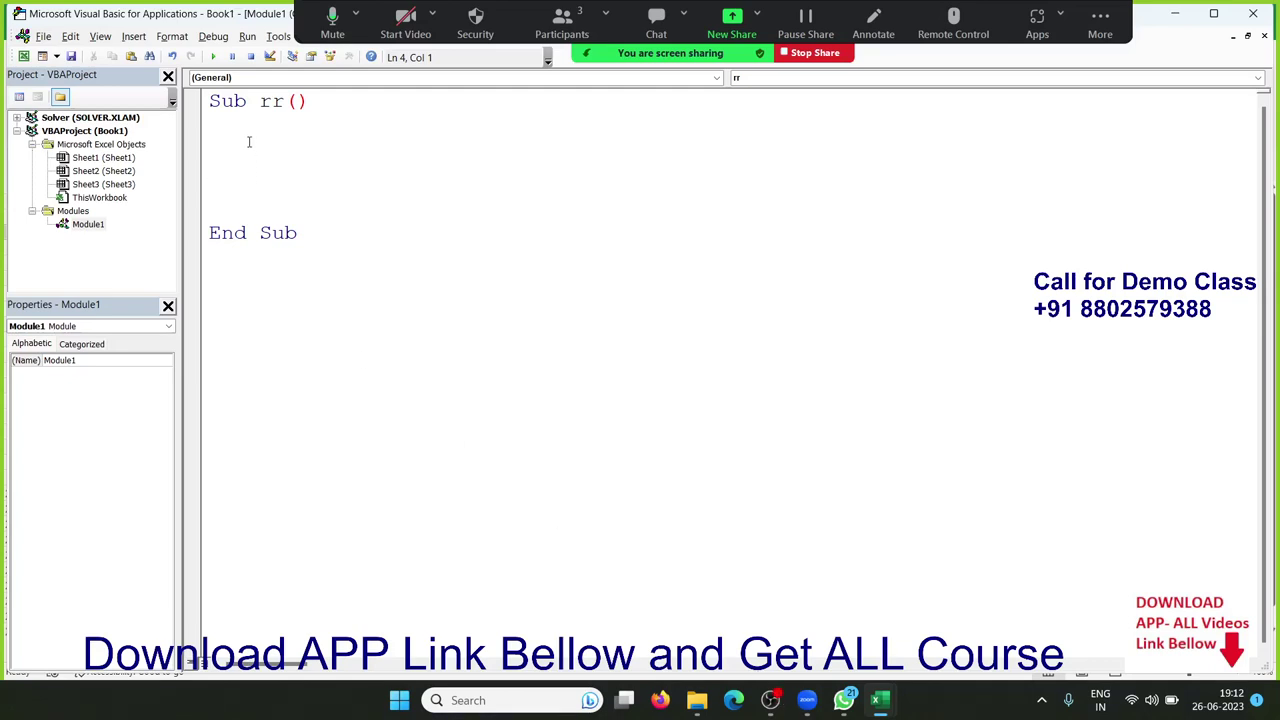
# Look at Sheet1 and Sheet2 in the project, then put the cursor inside macro rr.
pyautogui.click(106, 159)
pyautogui.click(106, 172)
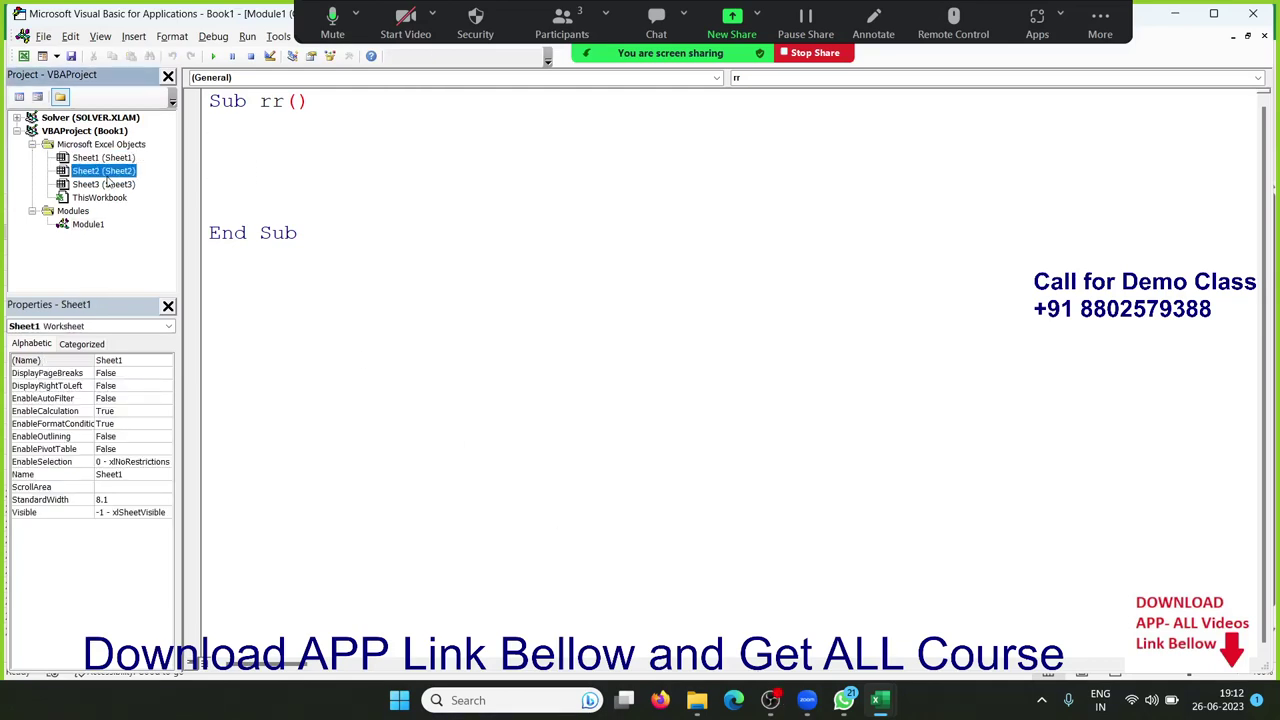
pyautogui.click(231, 140)
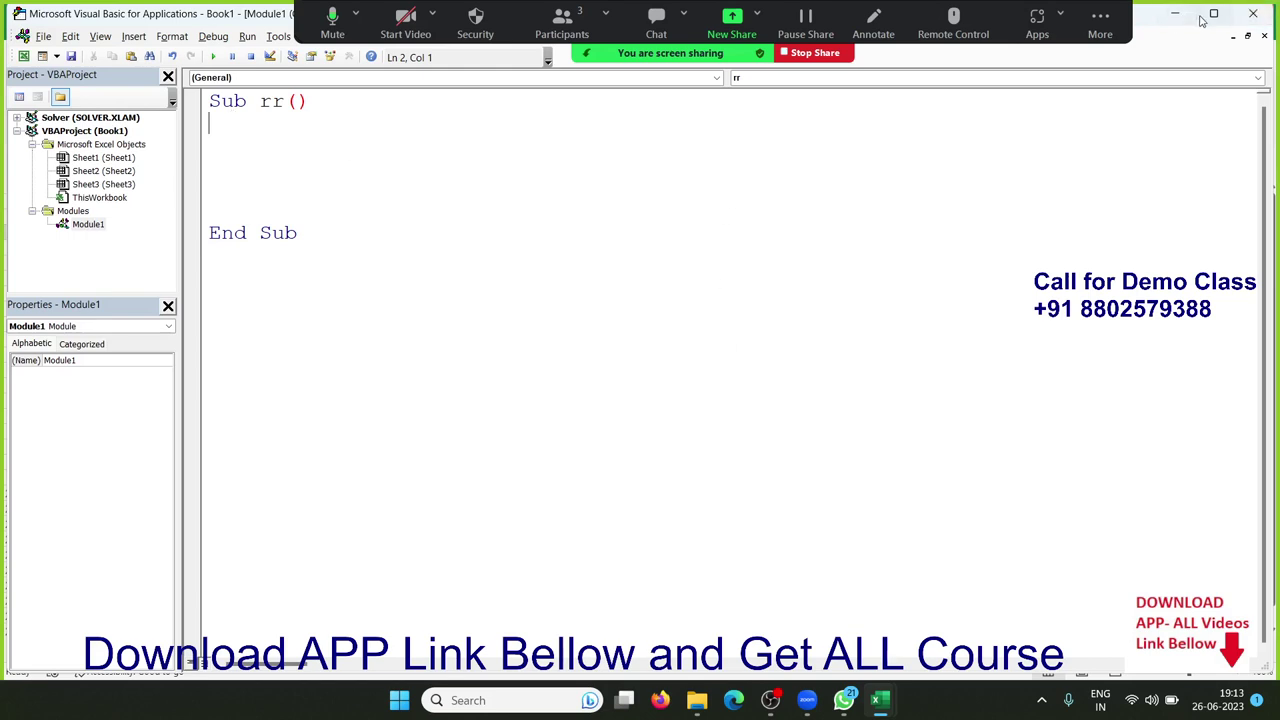
# Snap the VBA editor to the left half of the screen and Excel to the right half.
pyautogui.moveTo(1210, 16)
pyautogui.click(1117, 54)
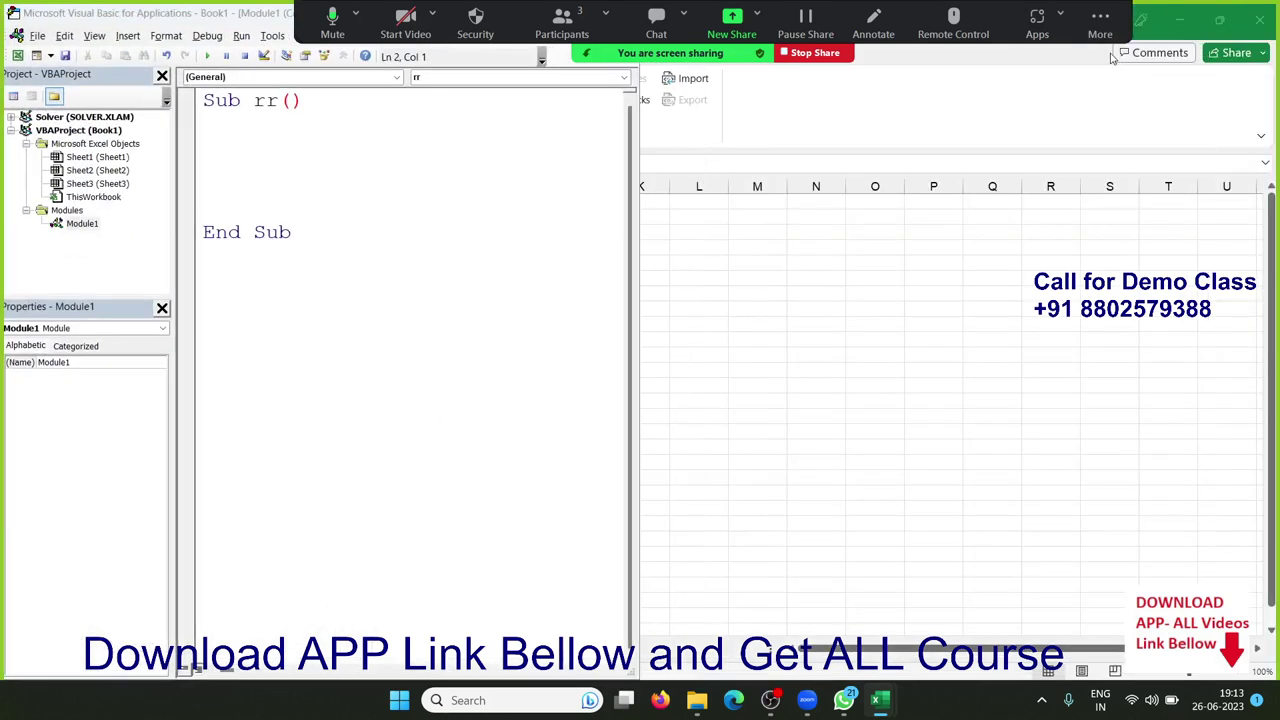
pyautogui.click(1052, 150)
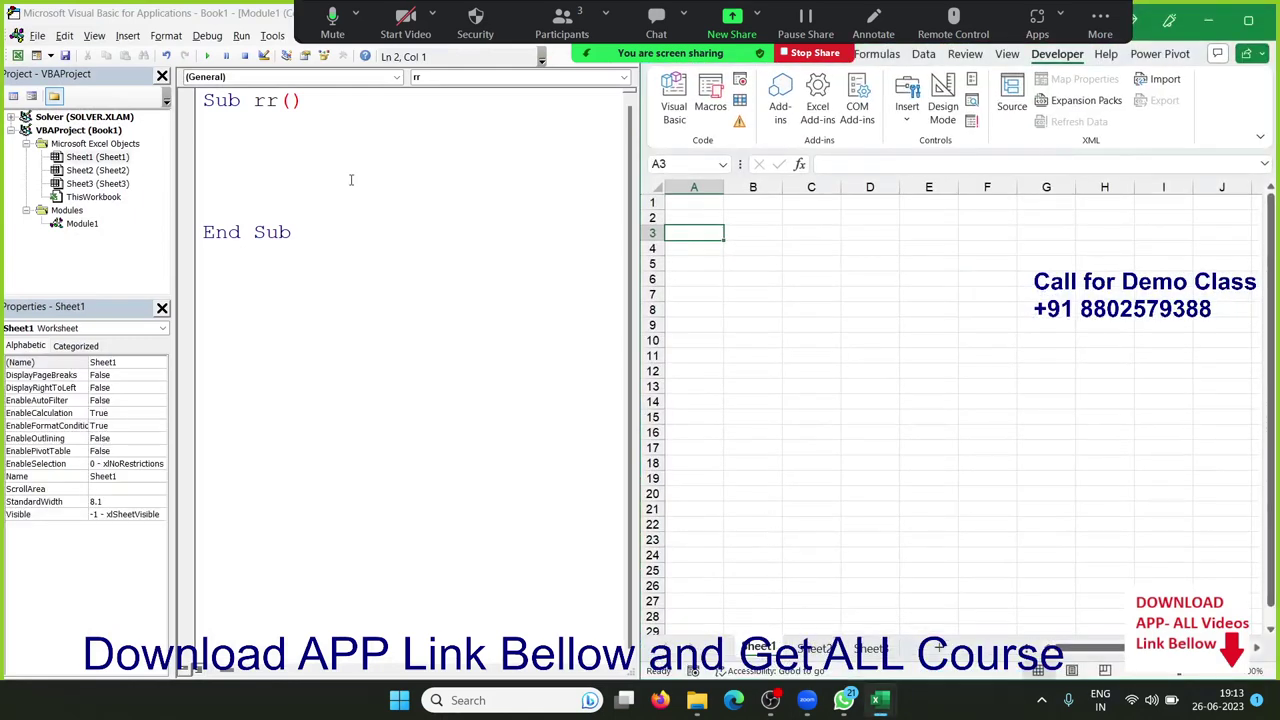
# Add the line Sheets("Sheet3").Select on line 3 of macro rr.
pyautogui.click(340, 137)
pyautogui.write('sh')
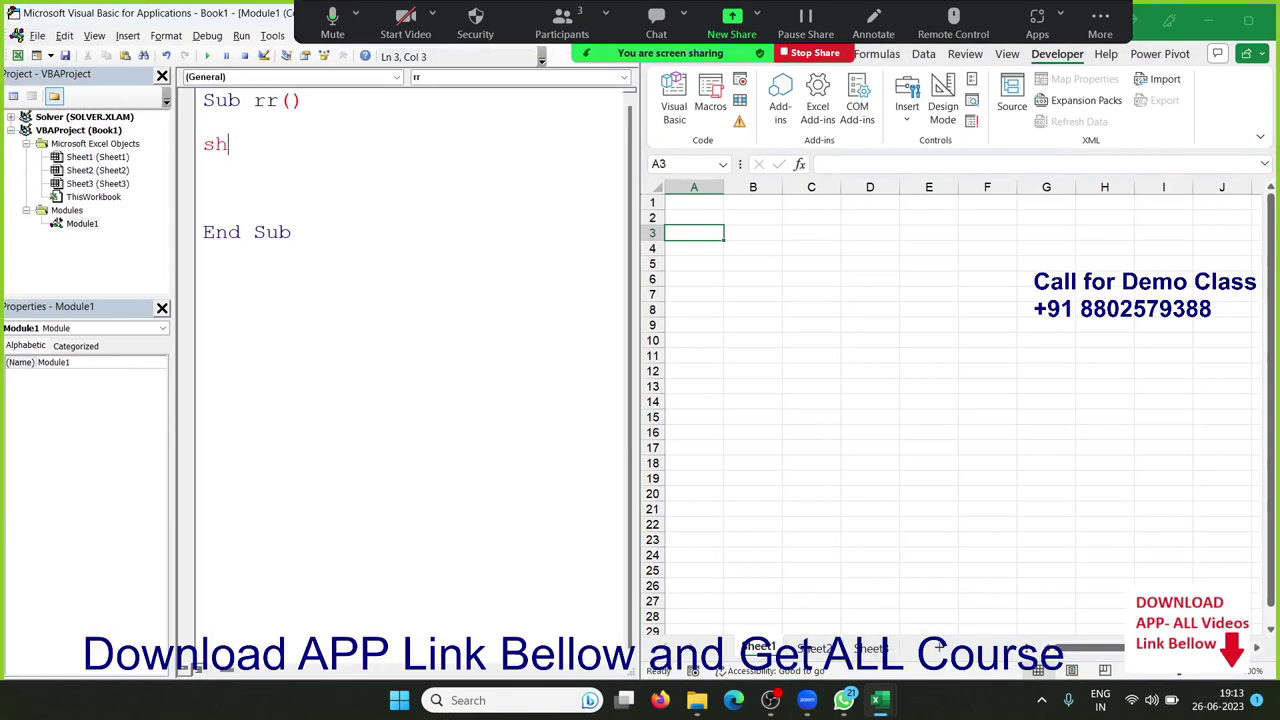
pyautogui.write('eets(')
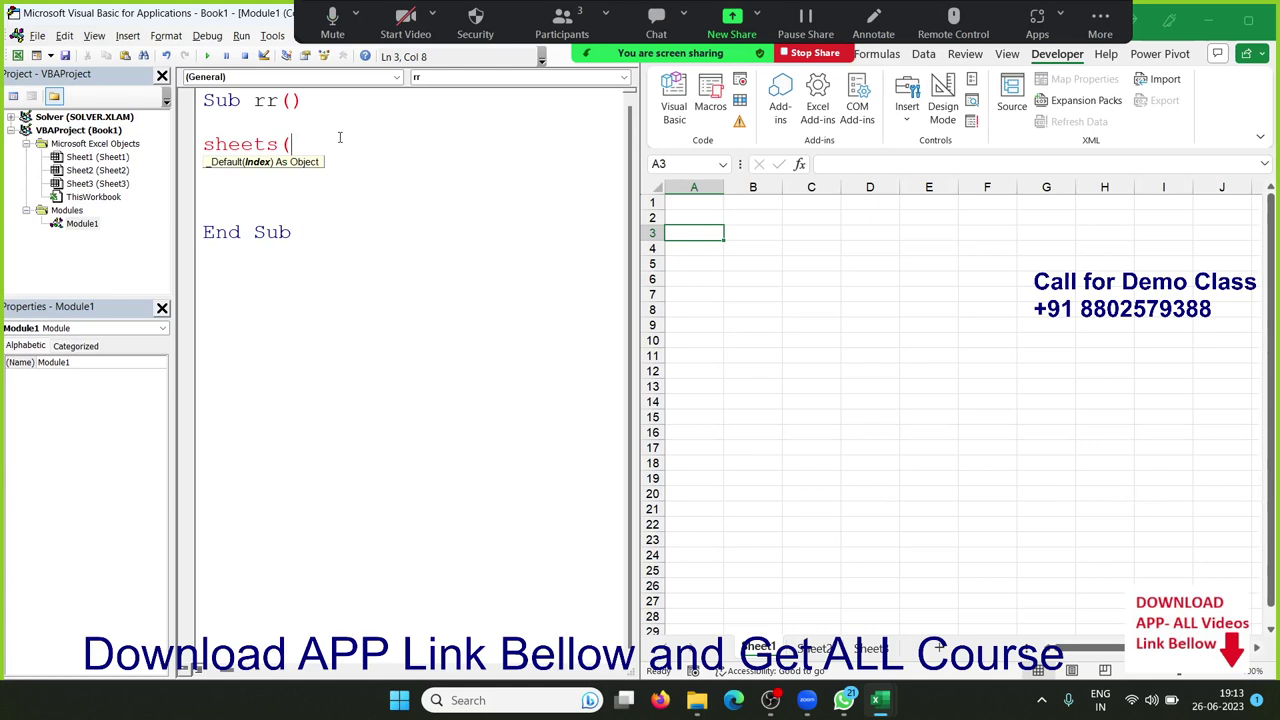
pyautogui.write('"')
pyautogui.write('Sheet')
pyautogui.write('3")')
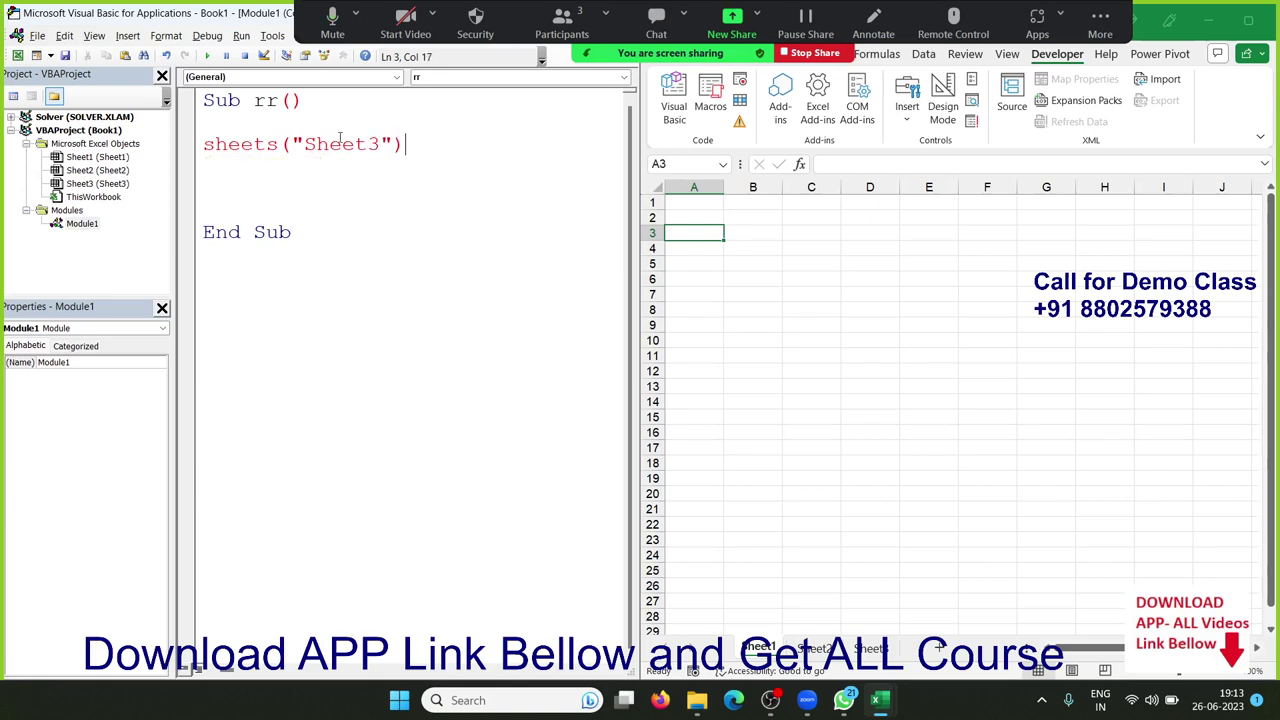
pyautogui.write('.se')
pyautogui.write('lect')
pyautogui.press('Return')
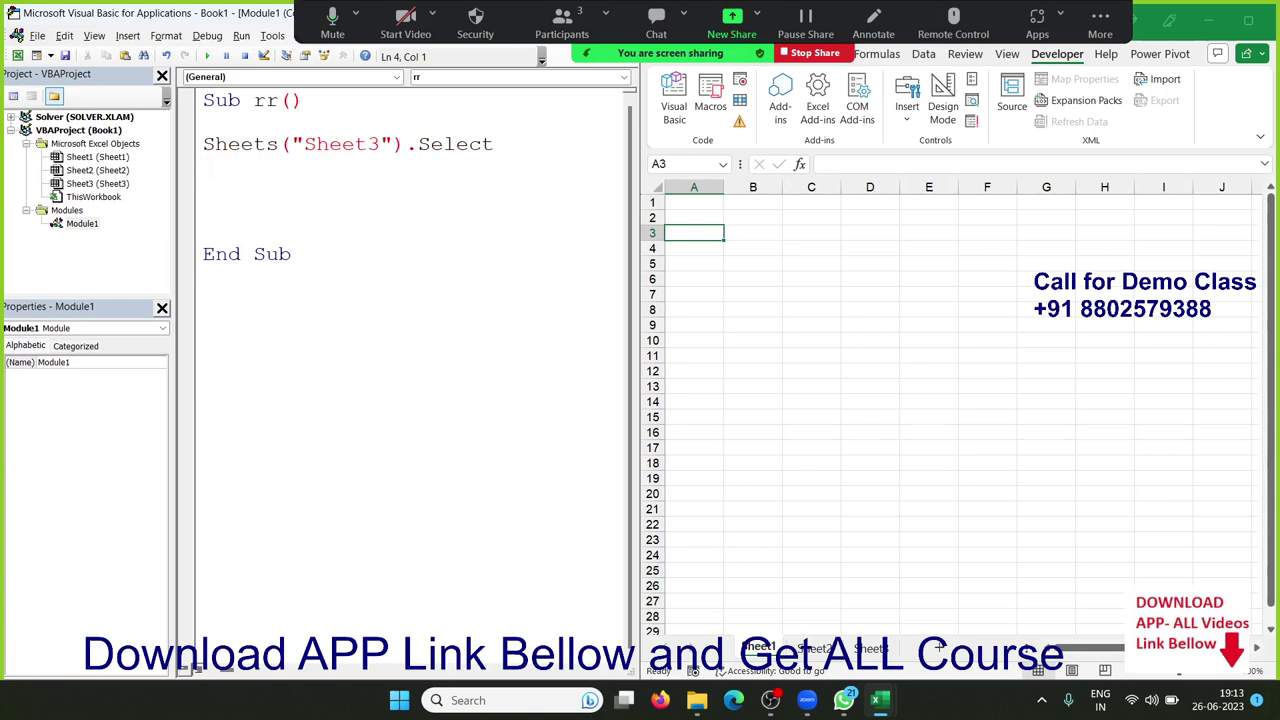
# Run macro rr, then check the Sheet2 and Sheet3 tabs in the workbook.
pyautogui.click(208, 57)
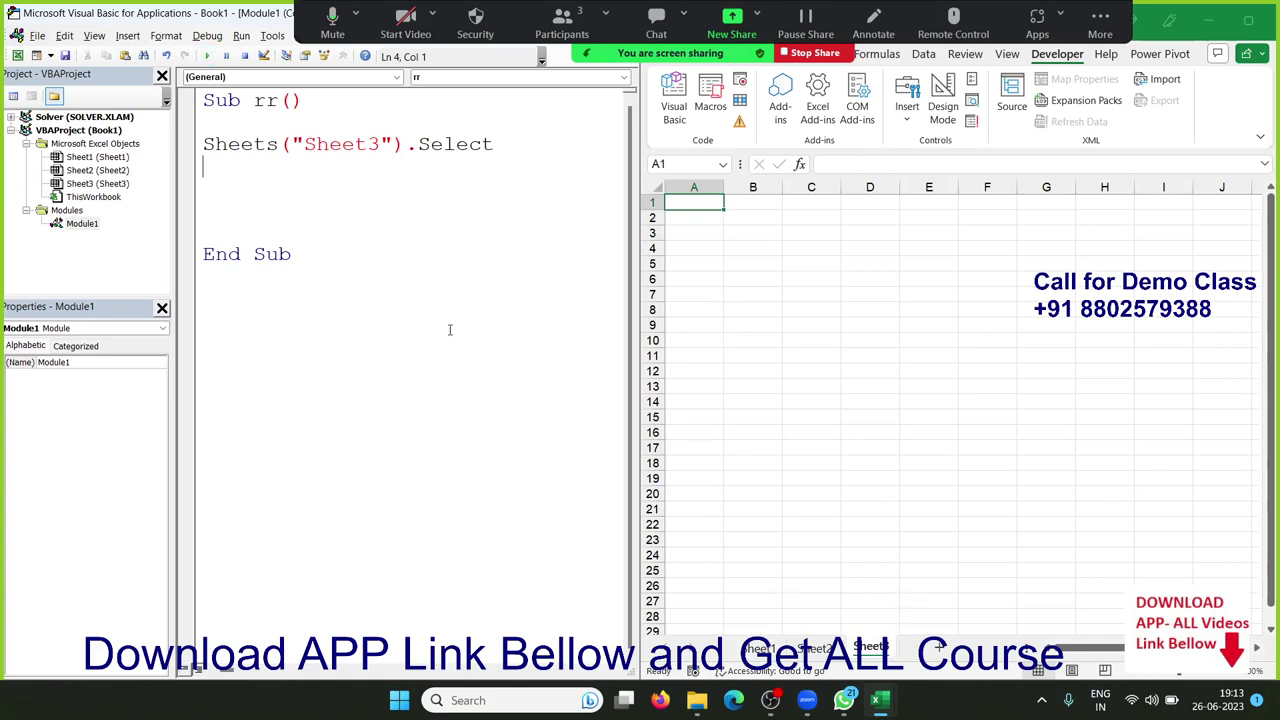
pyautogui.press('Return')
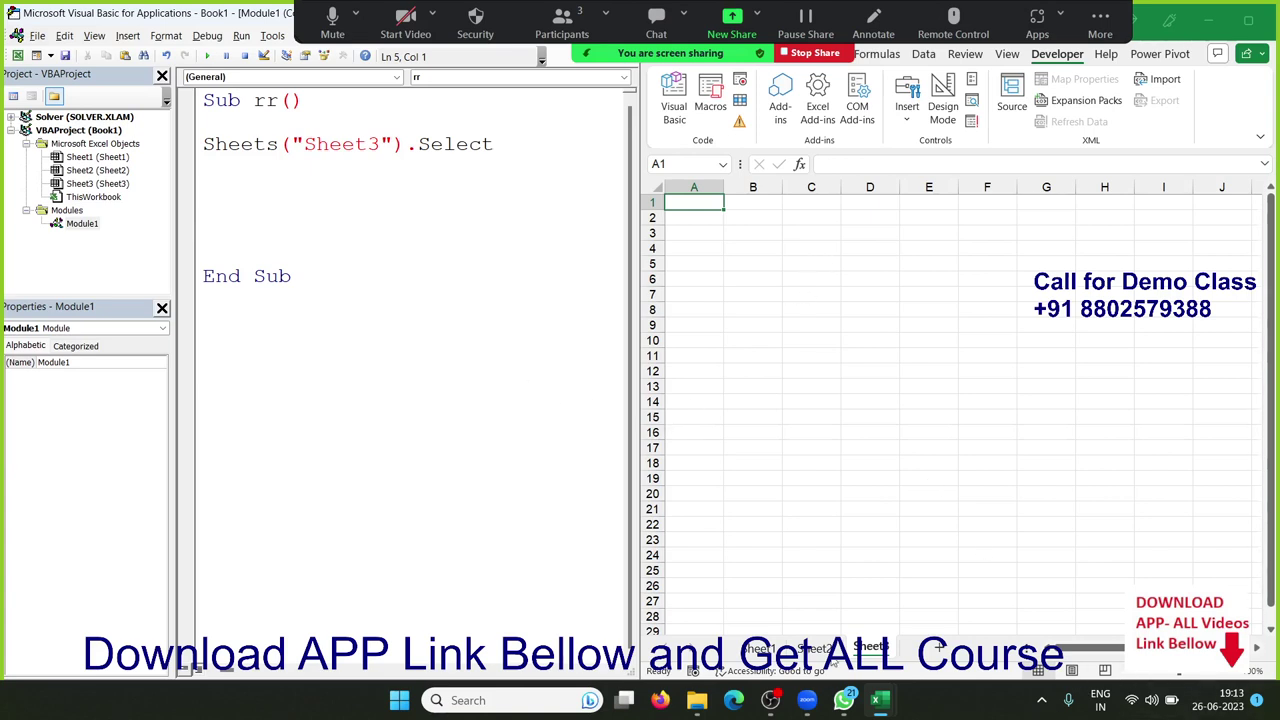
pyautogui.click(822, 650)
pyautogui.click(862, 372)
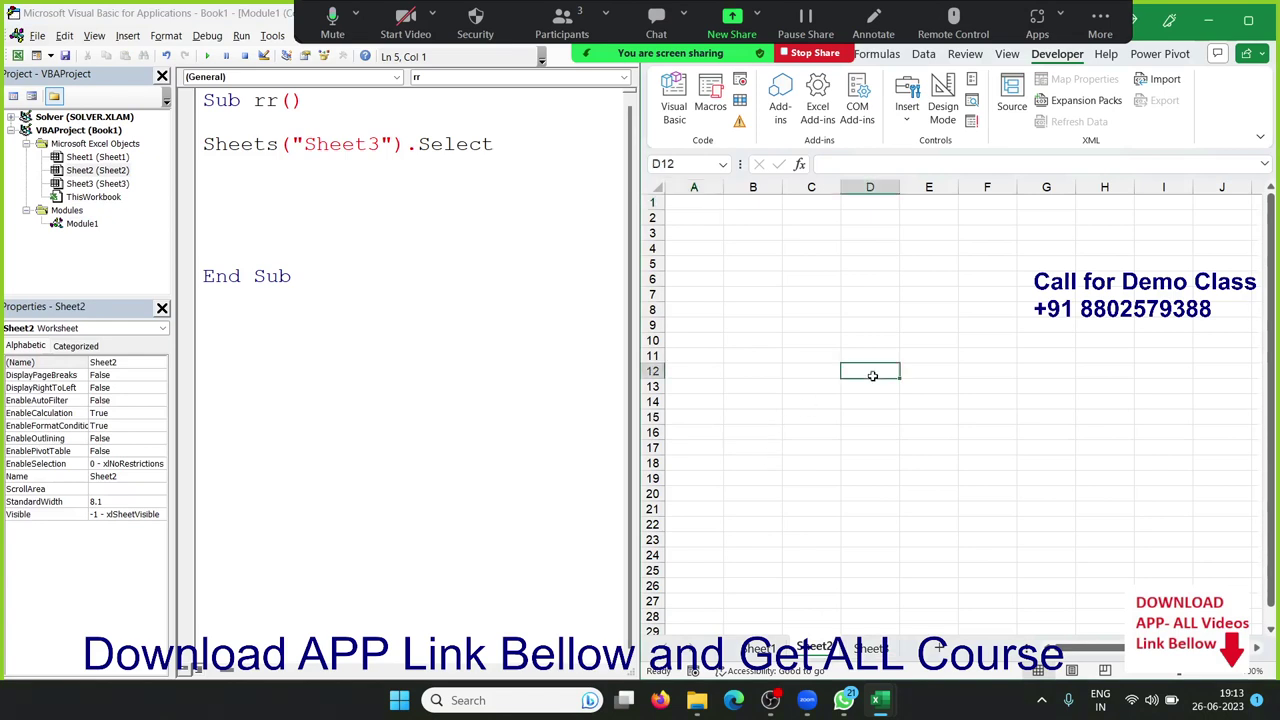
pyautogui.click(870, 647)
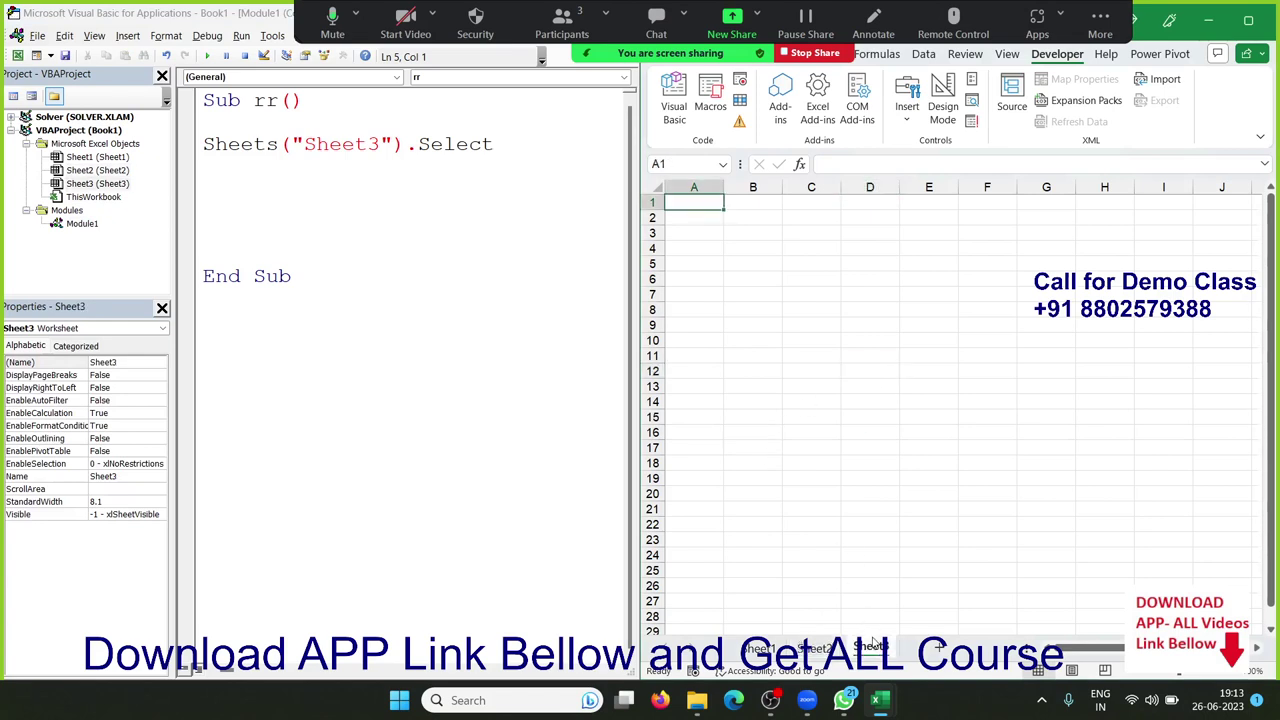
pyautogui.click(830, 650)
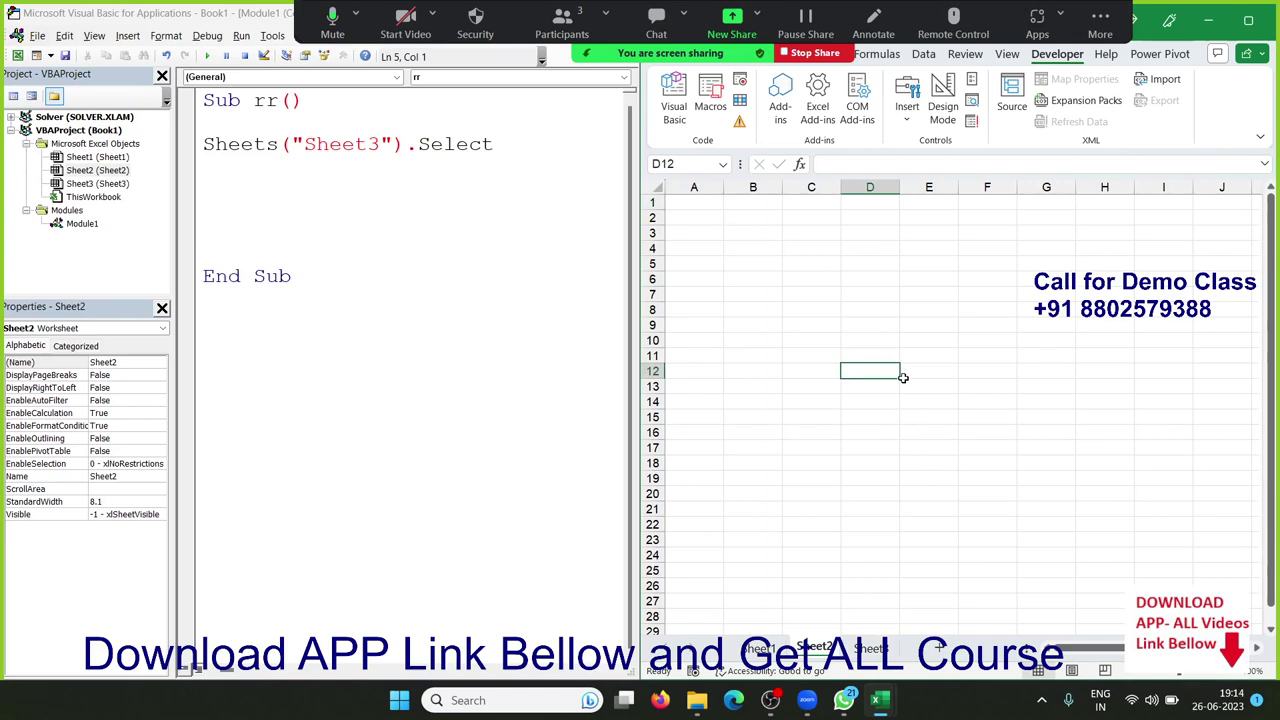
# Add blank lines before End Sub in rr and begin renaming the Sheet2 tab.
pyautogui.click(291, 187)
pyautogui.press('Return')
pyautogui.press('Up')
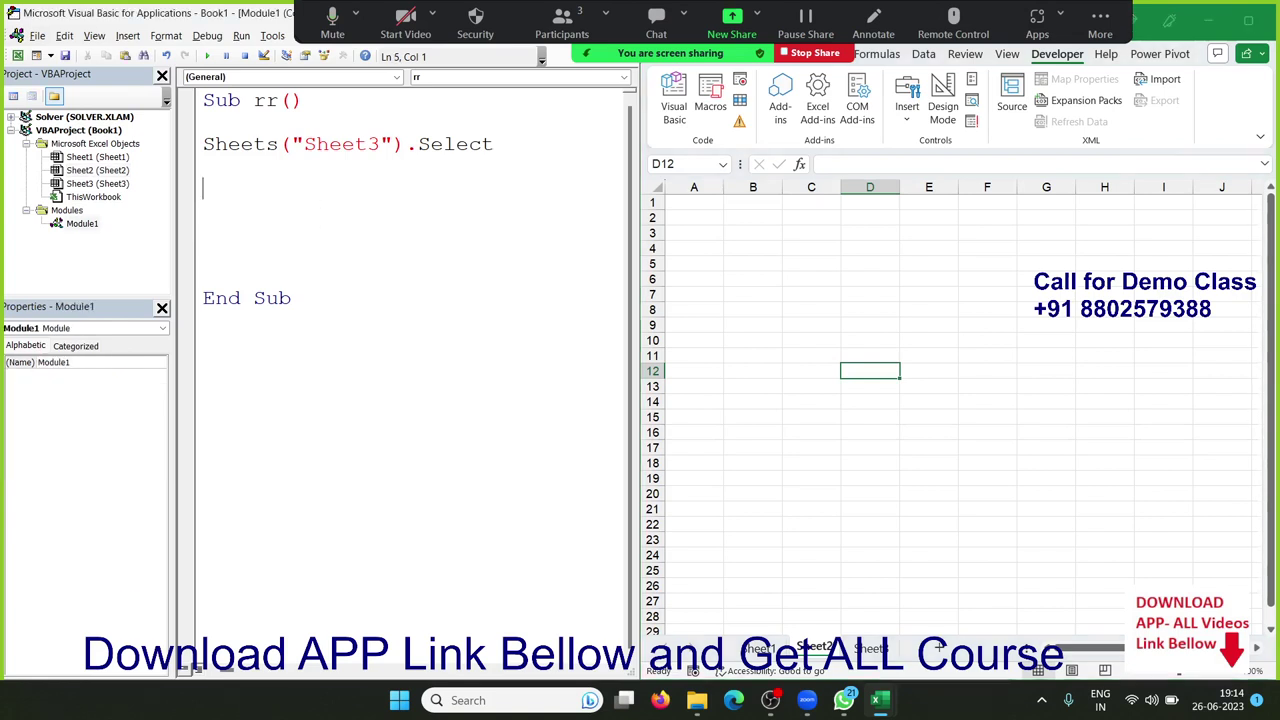
pyautogui.press('Up')
pyautogui.click(98, 170)
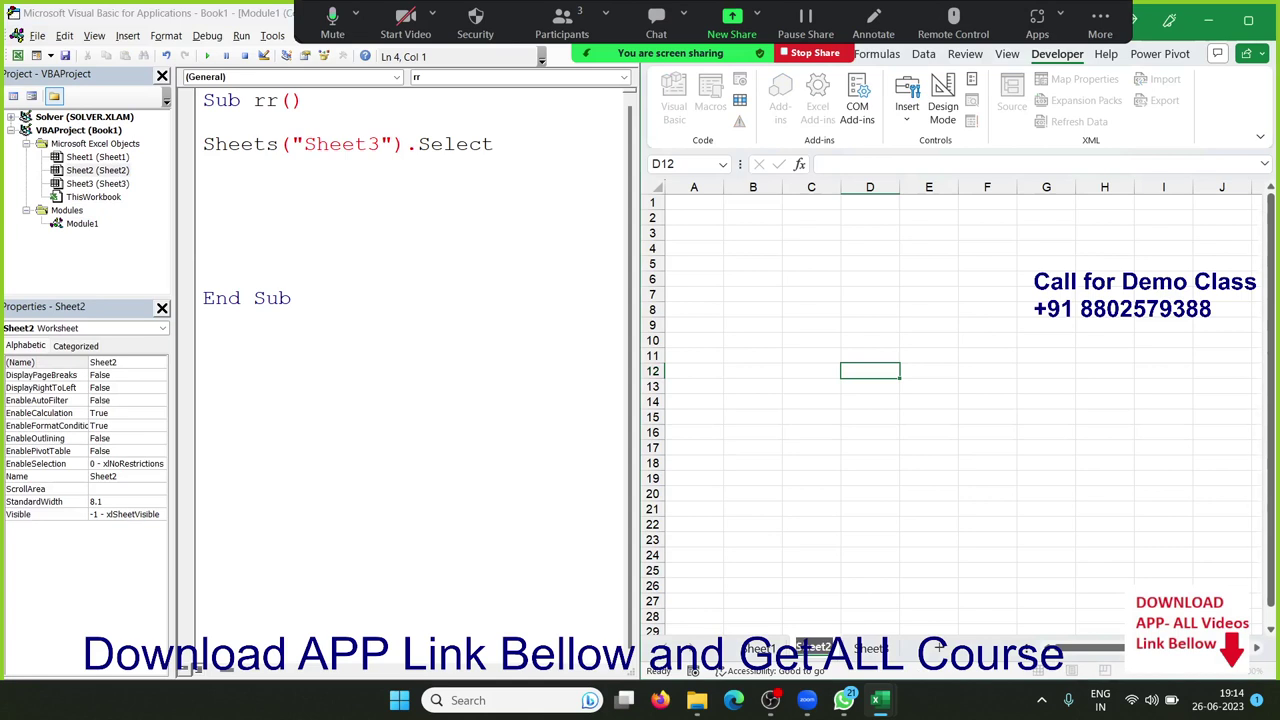
# Rename the Sheet2 tab to Data and add the line Sheets("Data").Select to rr.
pyautogui.write('Data')
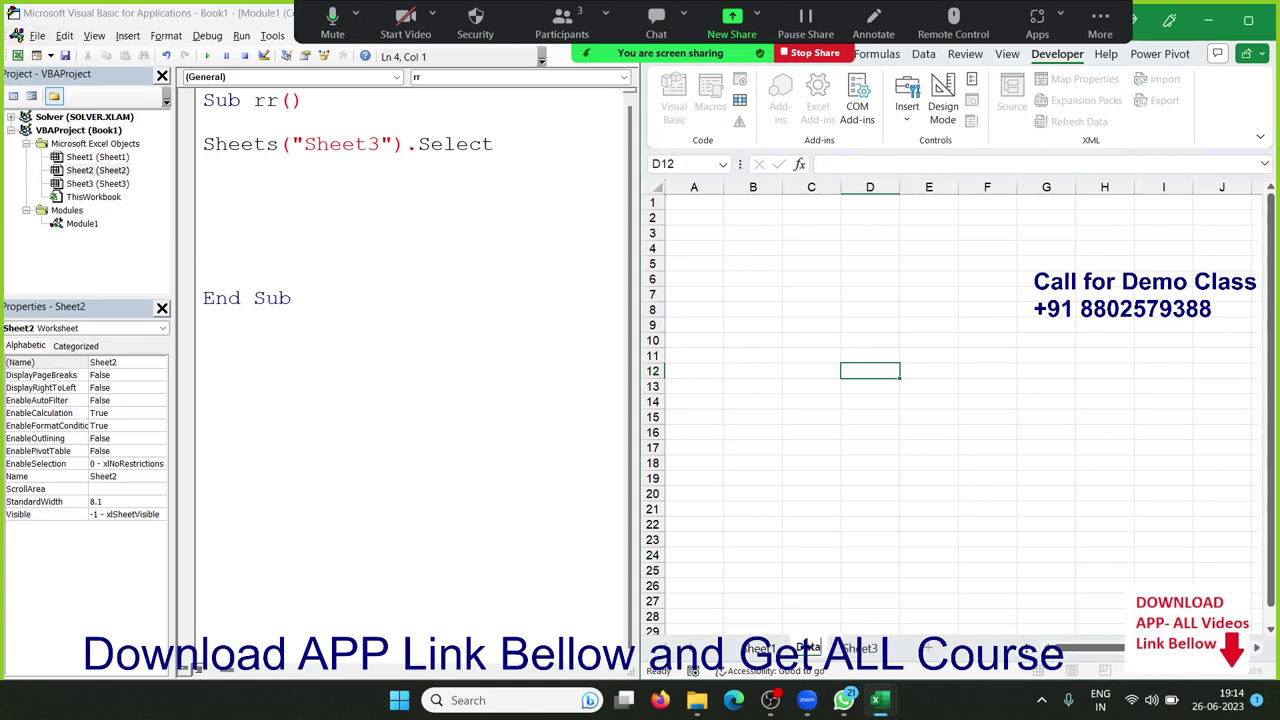
pyautogui.click(812, 447)
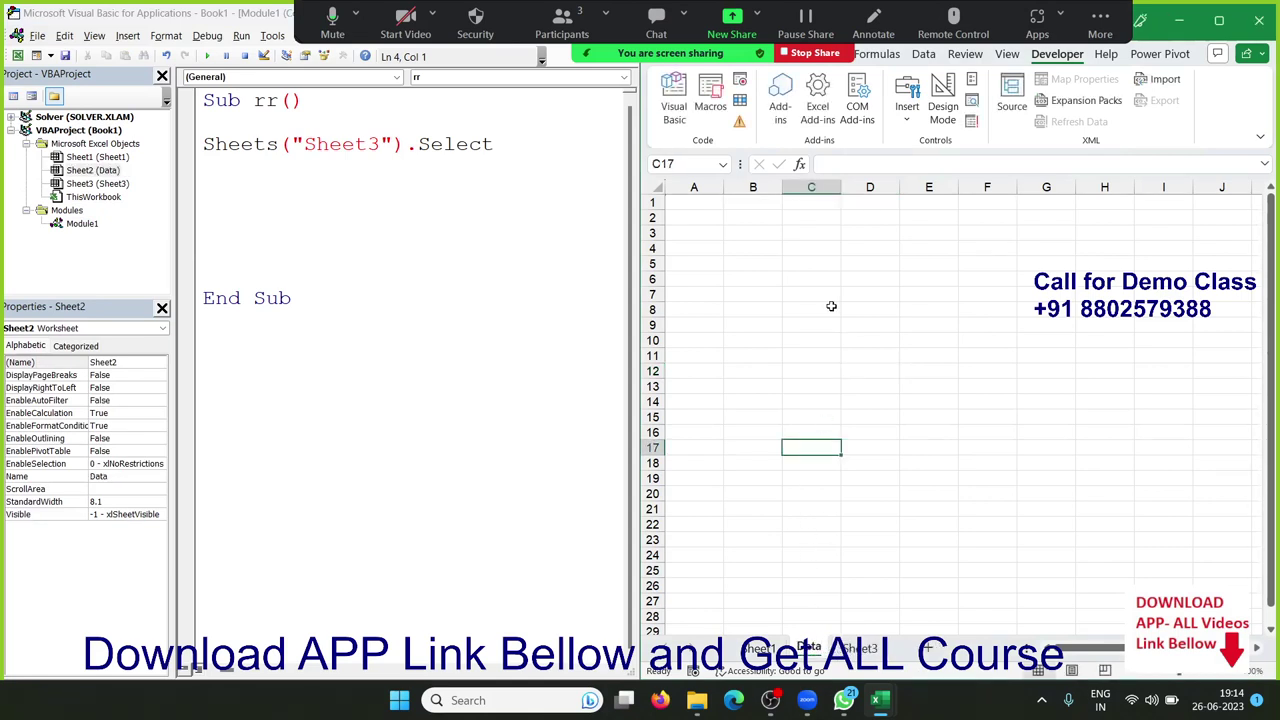
pyautogui.click(269, 184)
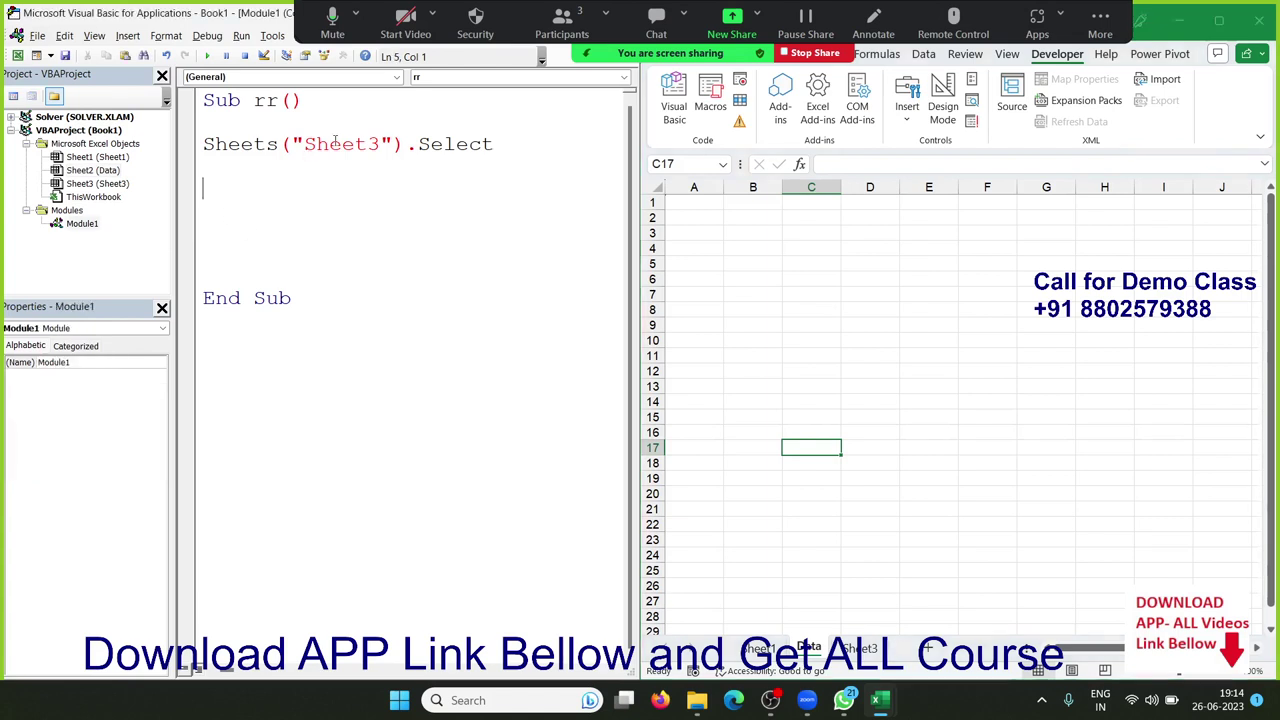
pyautogui.click(294, 165)
pyautogui.write('s')
pyautogui.write('heets(')
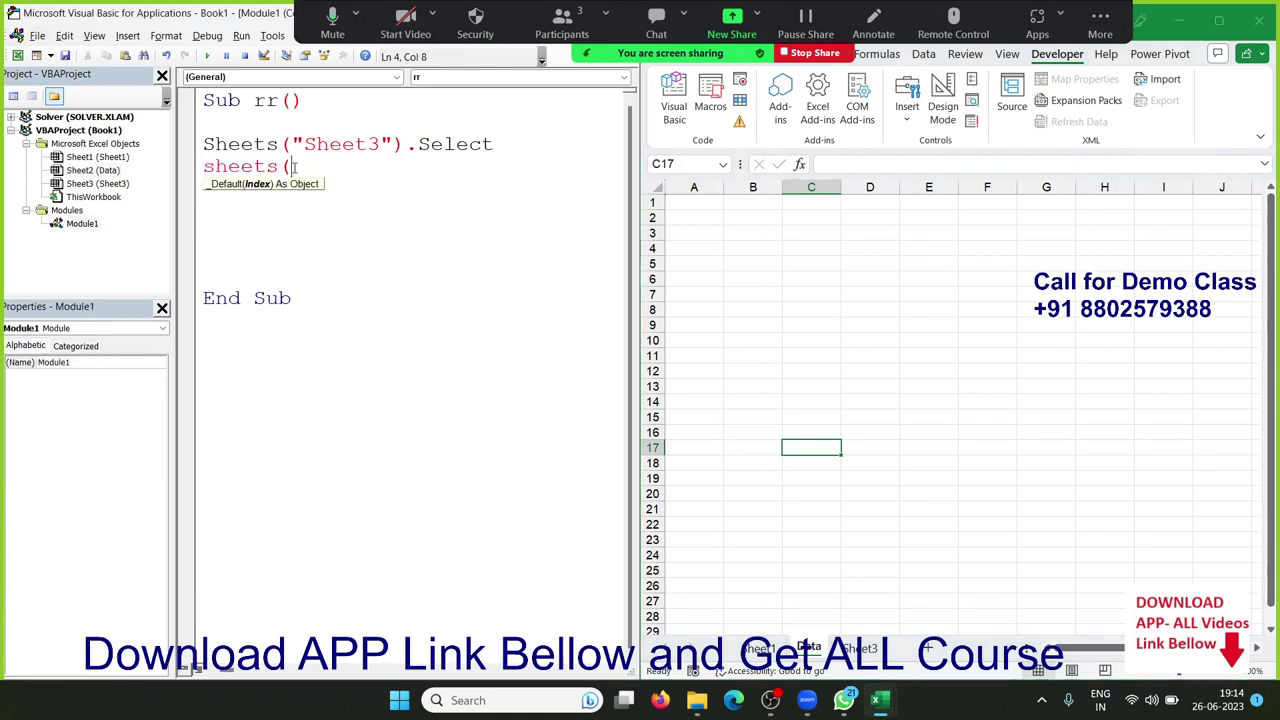
pyautogui.write('"Data')
pyautogui.write('").selec')
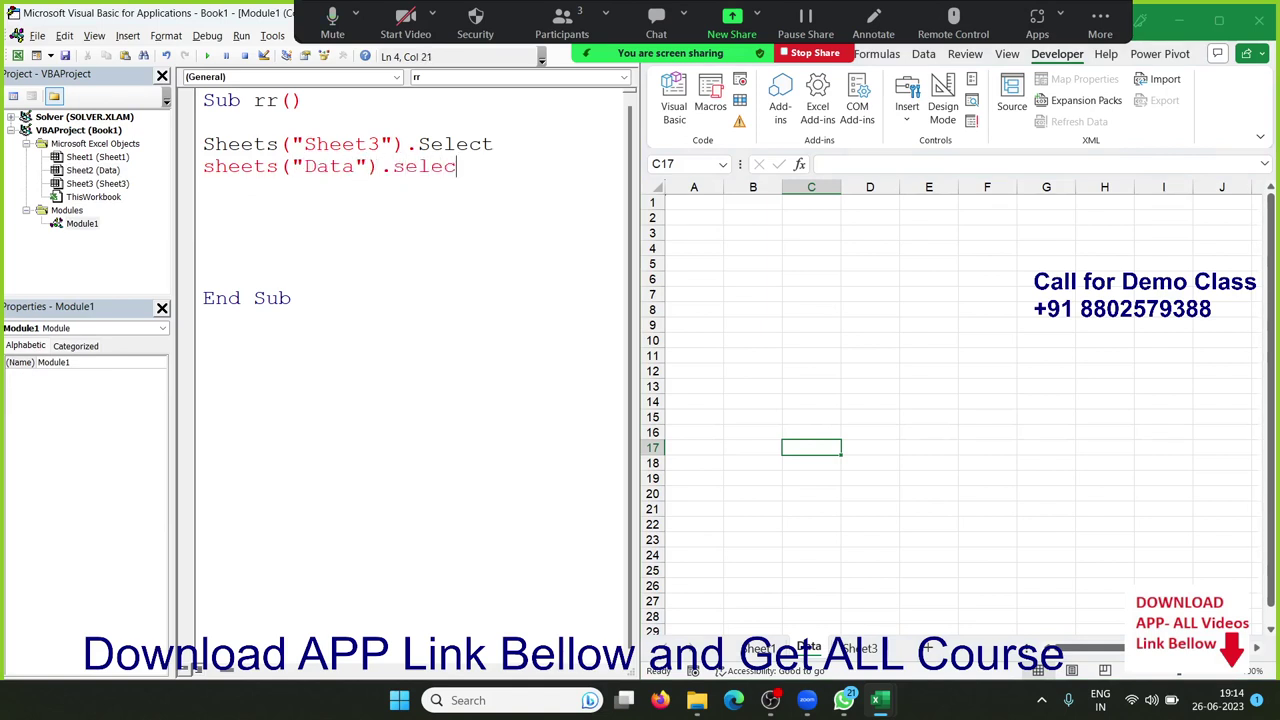
pyautogui.write('t')
pyautogui.press('Return')
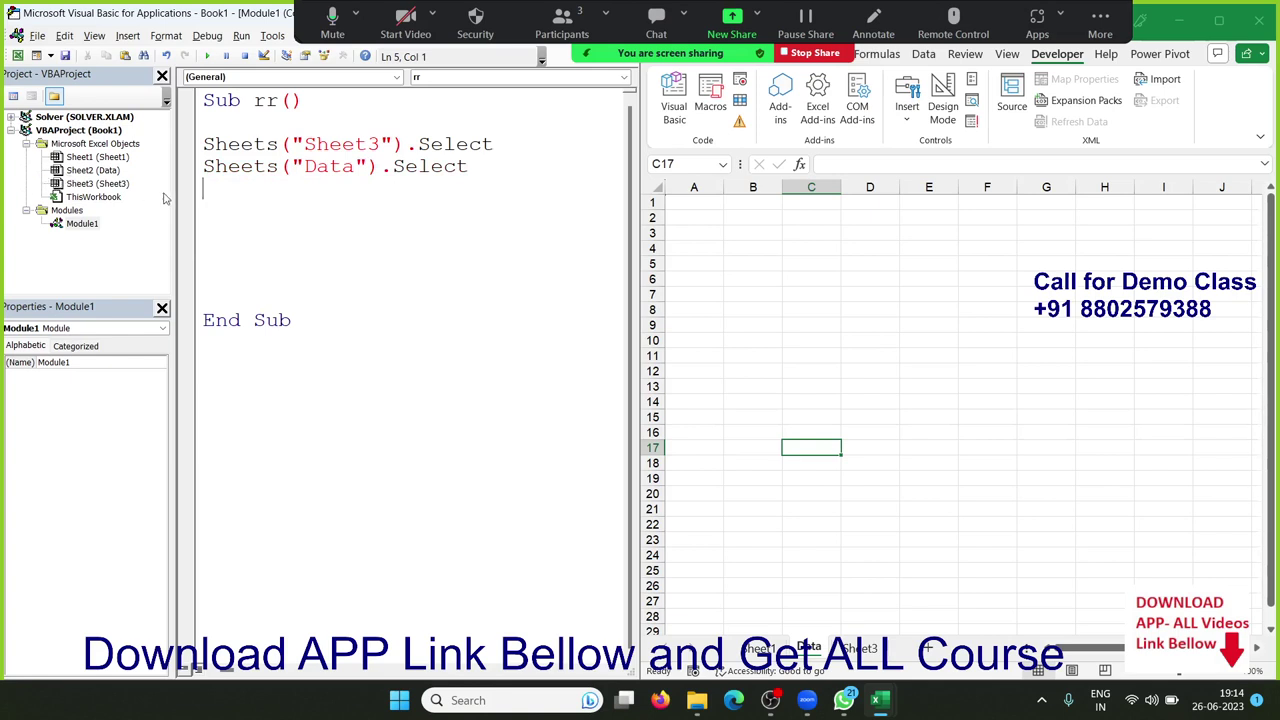
# Add the line Sheet2.Select, using the code name Sheet2.
pyautogui.write('sheet')
pyautogui.write('2.se')
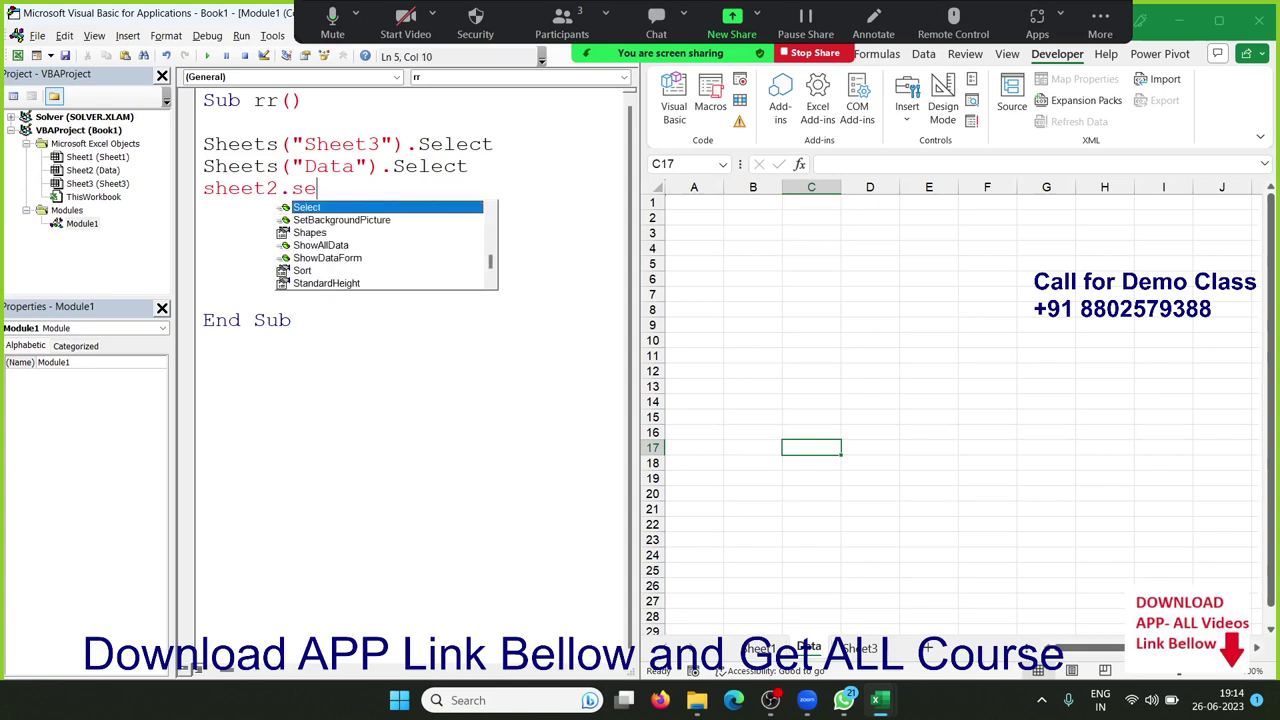
pyautogui.press('Tab')
pyautogui.press('Return')
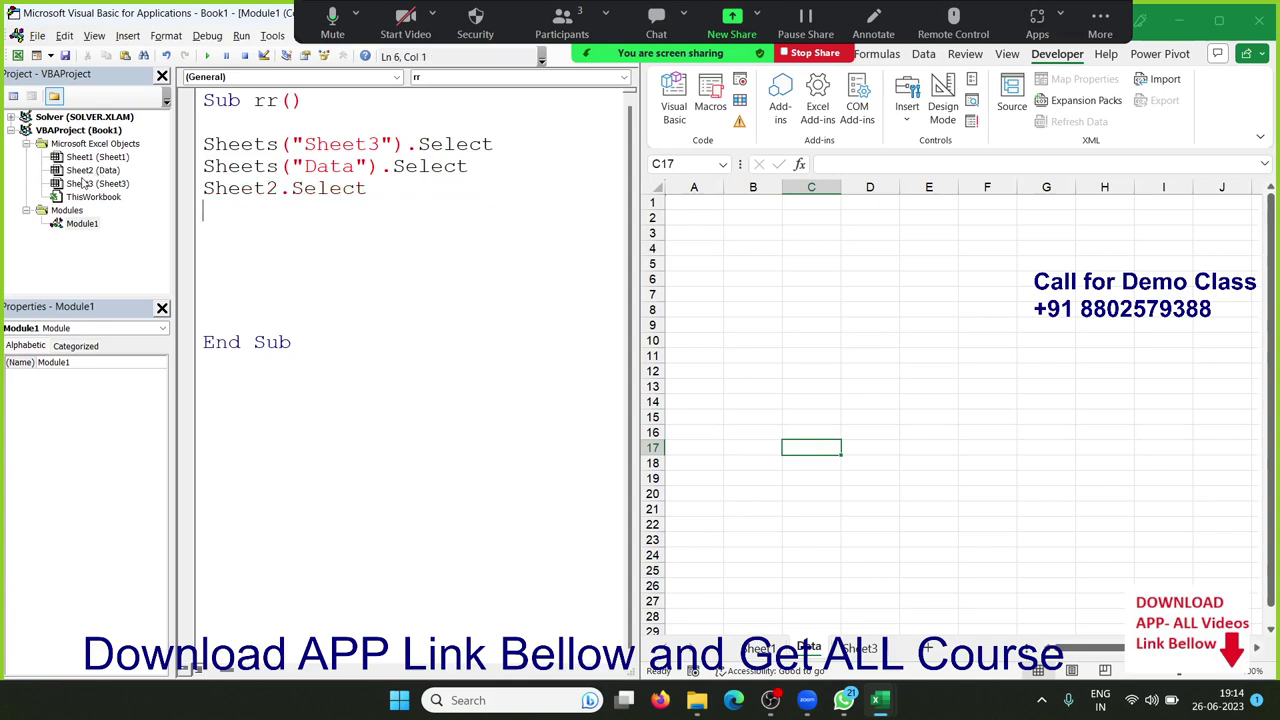
# Review the name-based select lines and add Sheets(3).Select on a new line.
pyautogui.click(284, 192)
pyautogui.moveTo(476, 170); pyautogui.dragTo(192, 143)
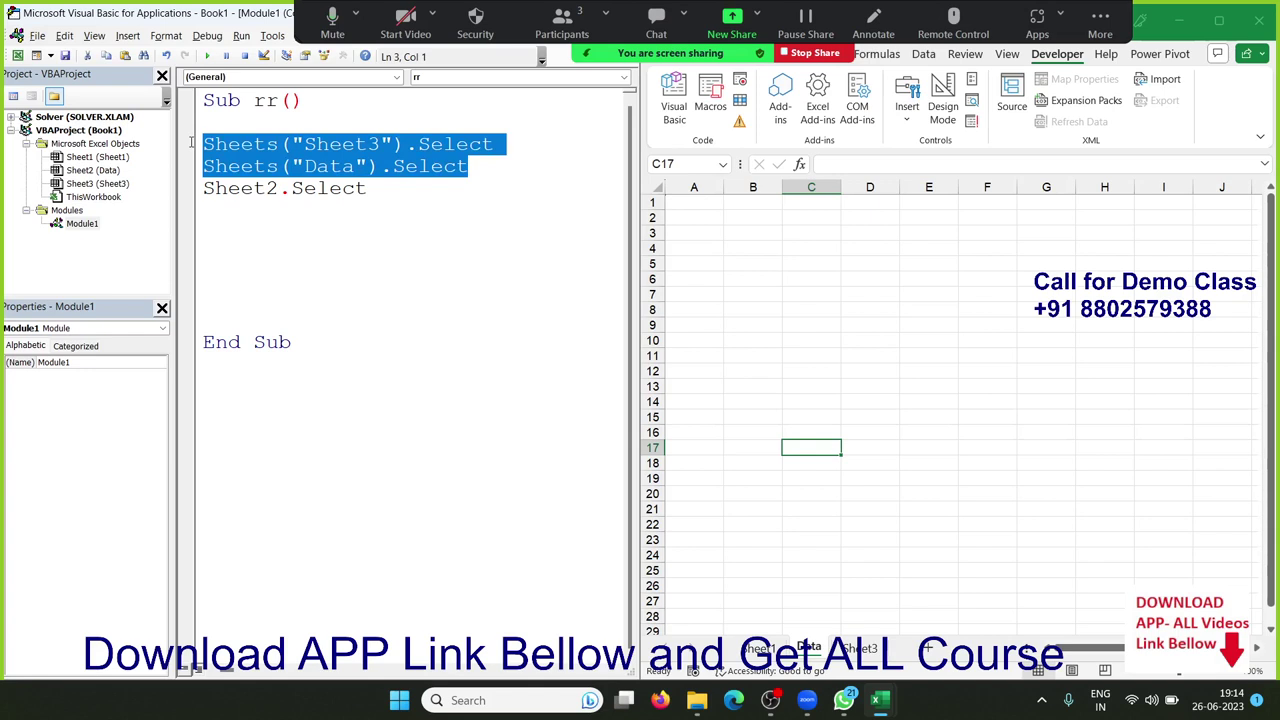
pyautogui.click(230, 227)
pyautogui.write('sh')
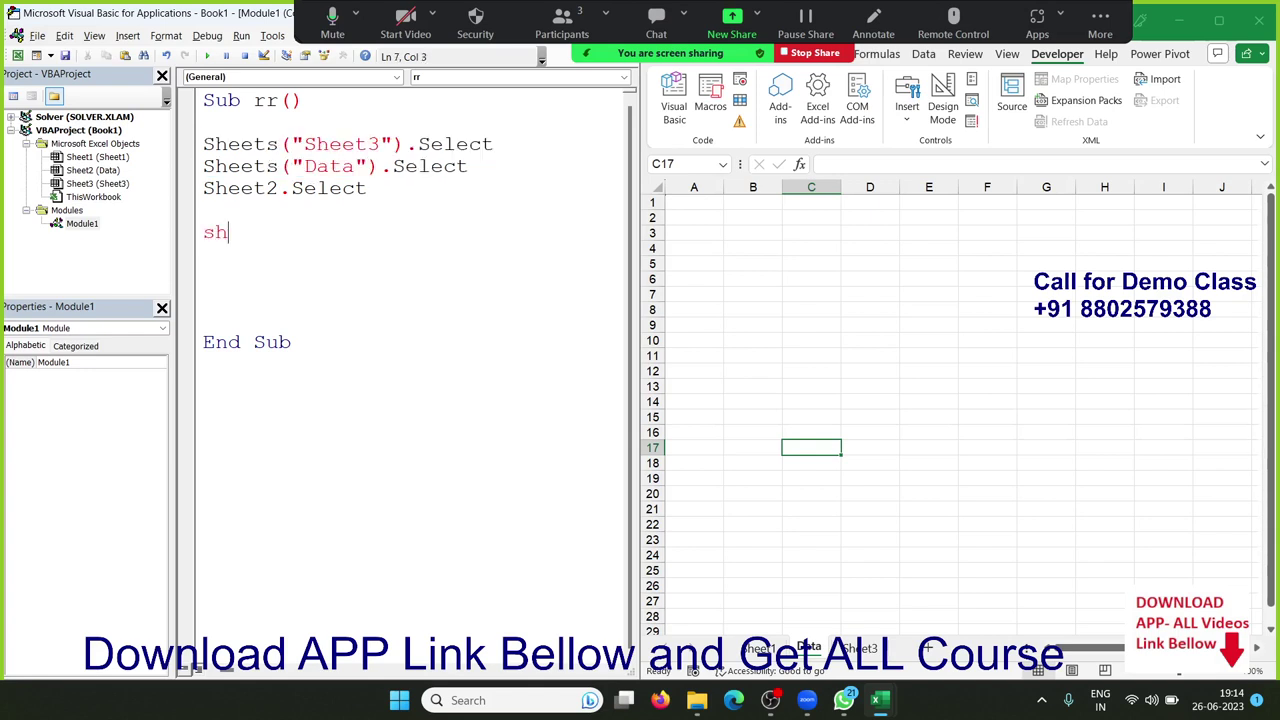
pyautogui.write('eets')
pyautogui.write('*')
pyautogui.press('BackSpace')
pyautogui.write('(')
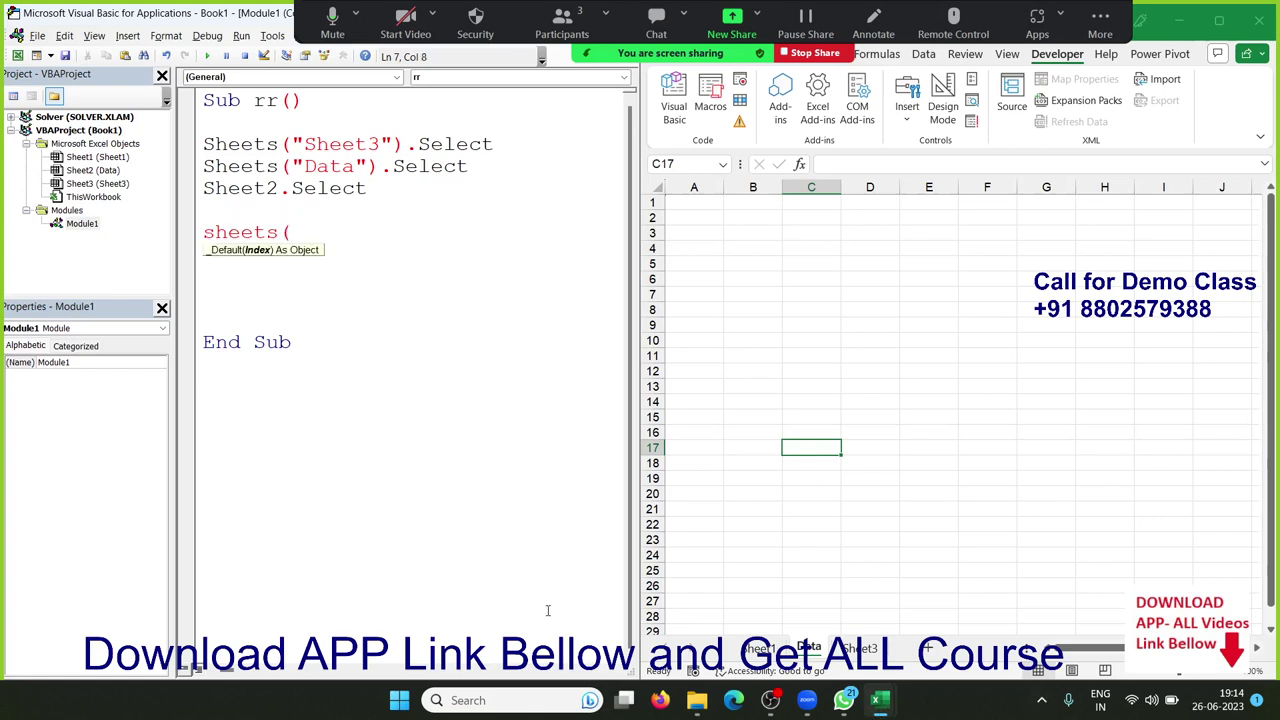
pyautogui.write('3).')
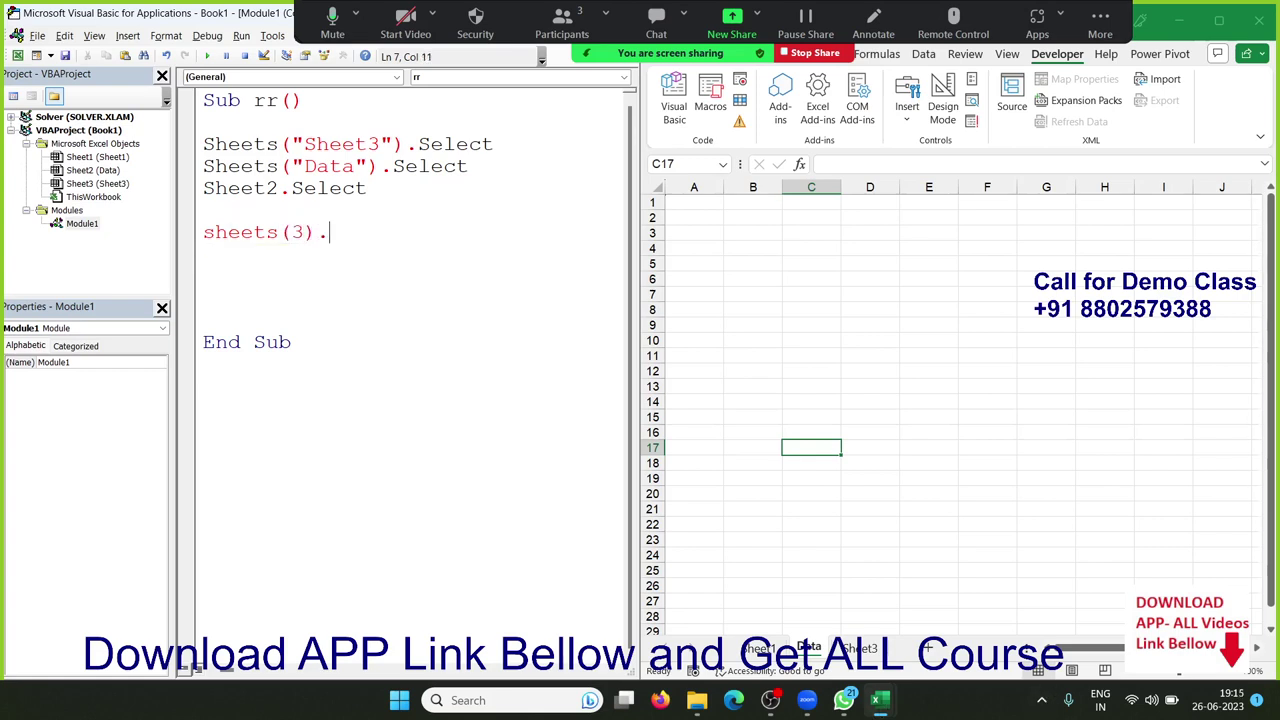
pyautogui.write('select')
# Run macro rr with F5 and select cell C21 on the active Sheet3.
pyautogui.click(381, 266)
pyautogui.press('F5')
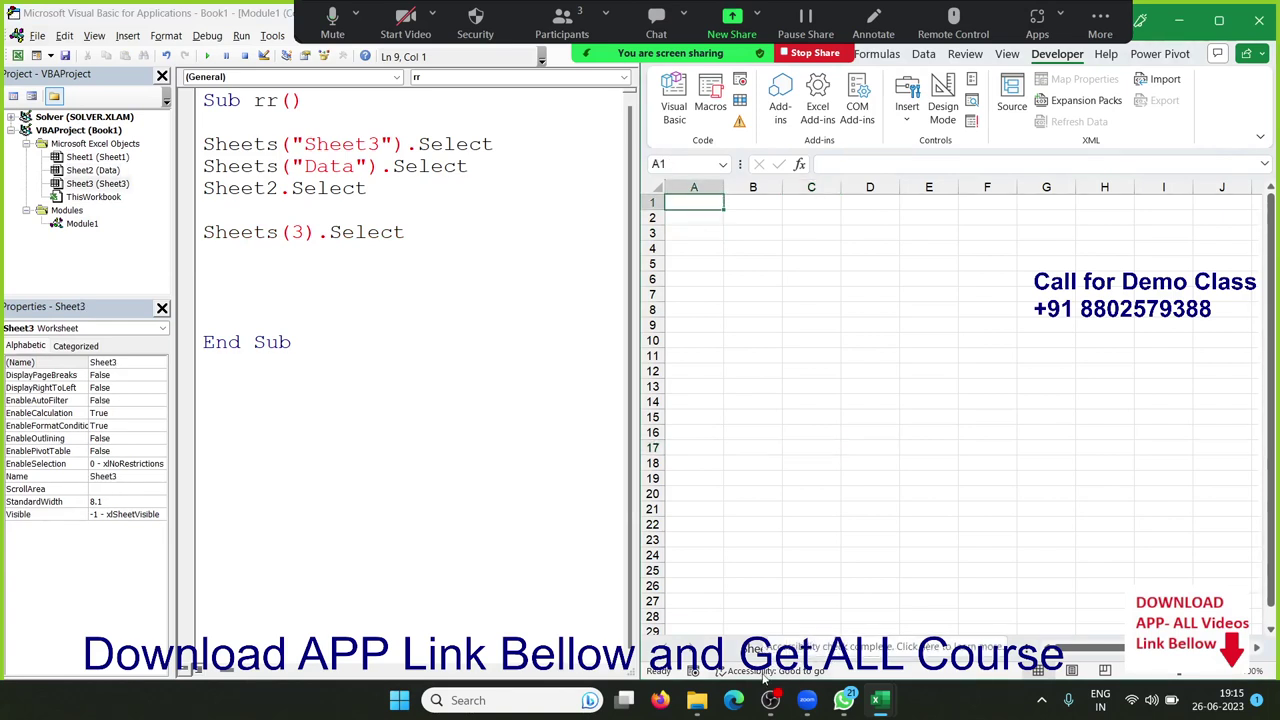
pyautogui.click(810, 510)
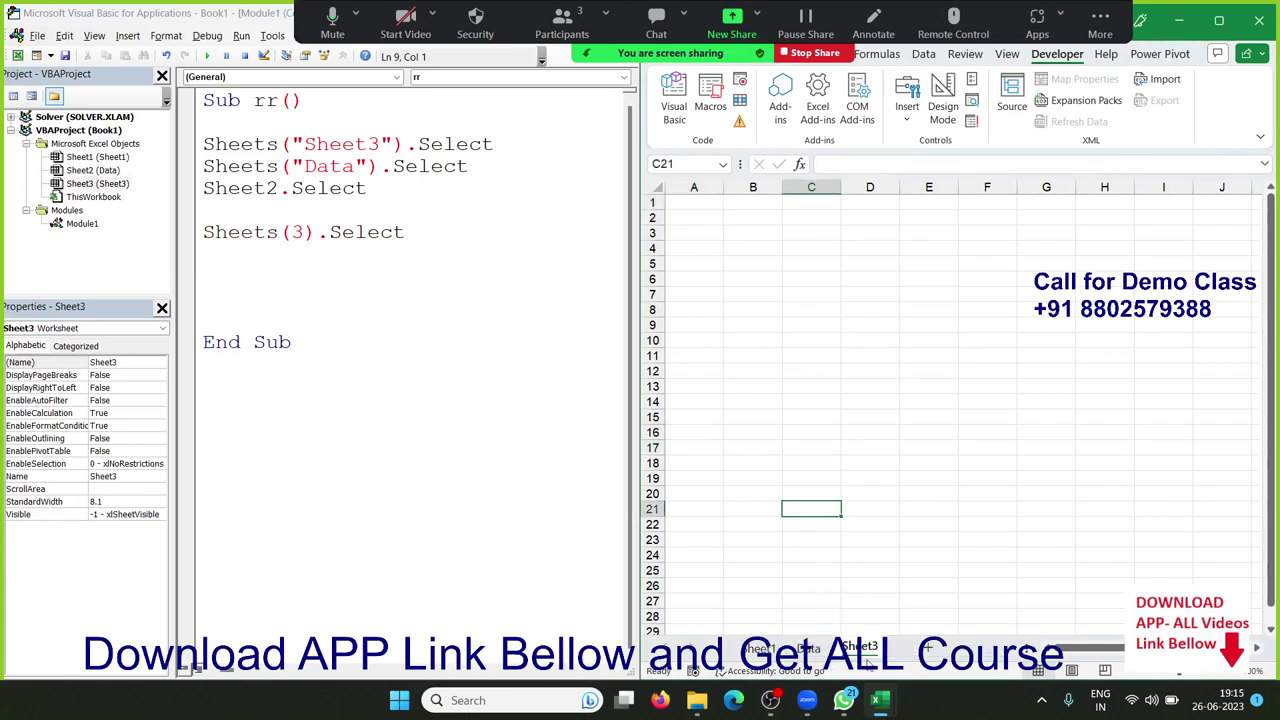
# Move Sheet3 between Sheet1 and Data, and insert a blank line above Sheet2.Select.
pyautogui.moveTo(826, 628); pyautogui.dragTo(826, 630)
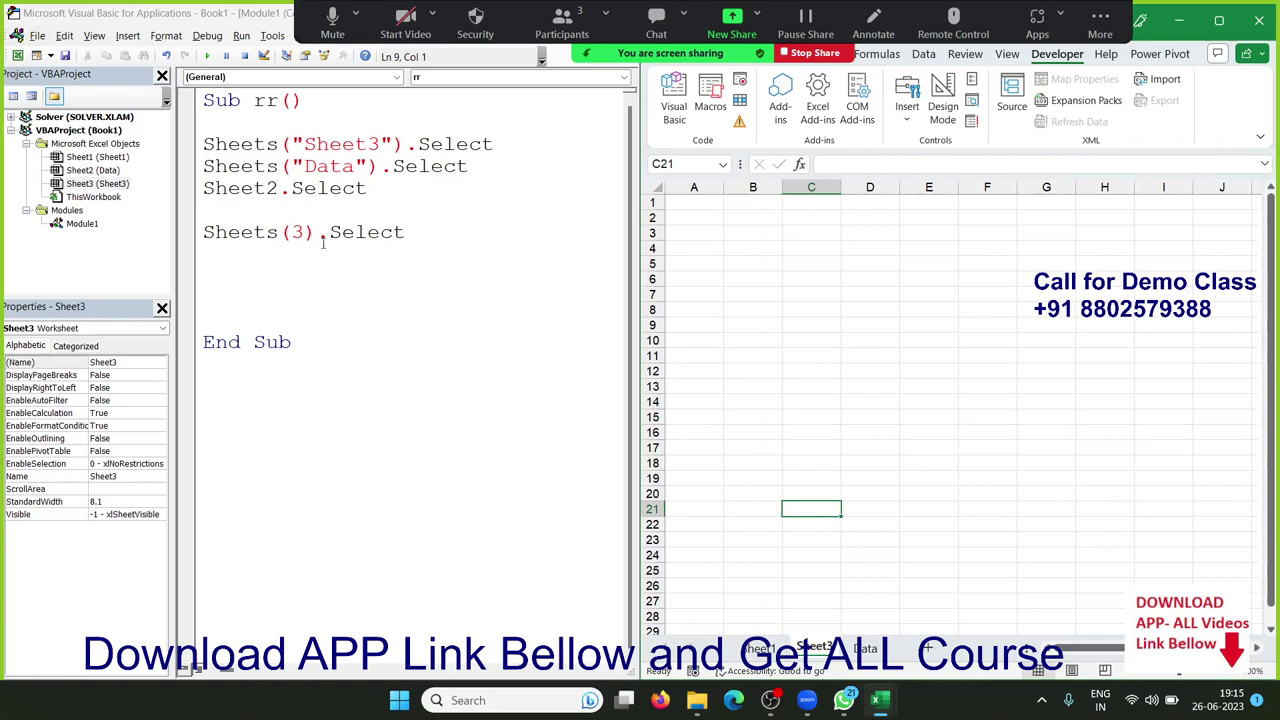
pyautogui.click(215, 188)
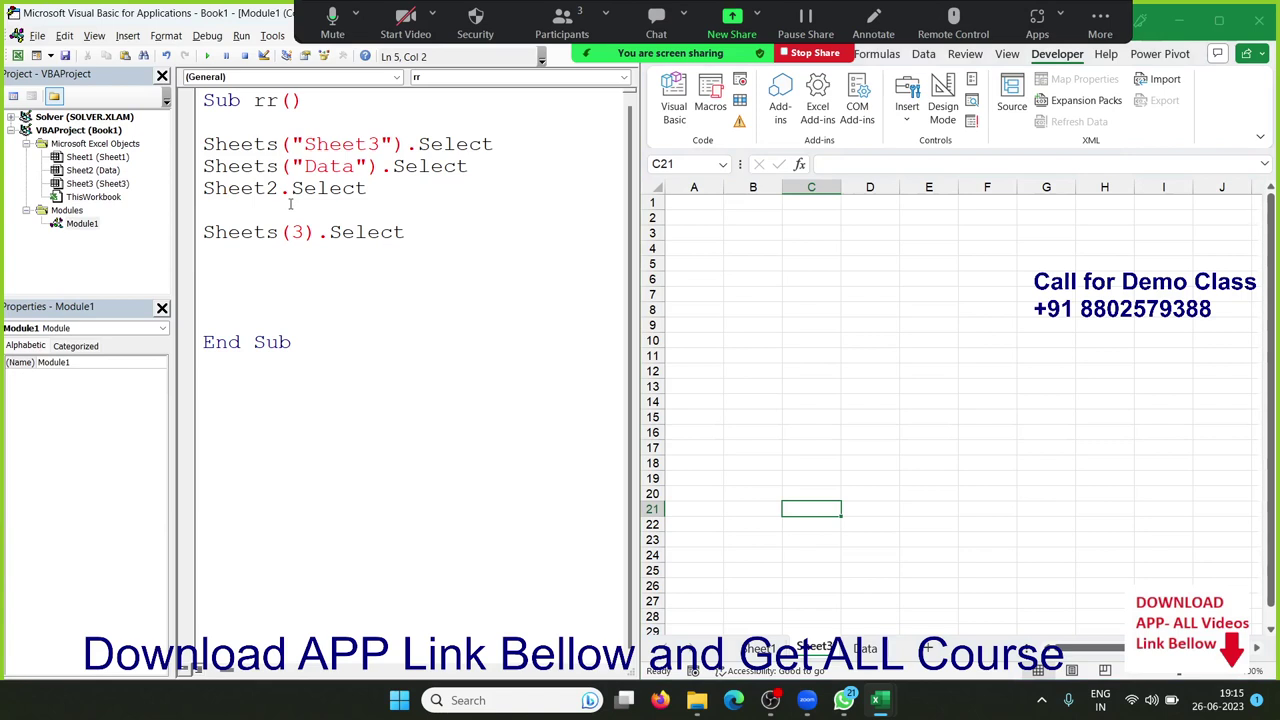
pyautogui.press('Return')
# Highlight the two name-based Sheets lines, then the Sheet2.Select line, to explain them.
pyautogui.press('Up')
pyautogui.press('Up')
pyautogui.press('Up')
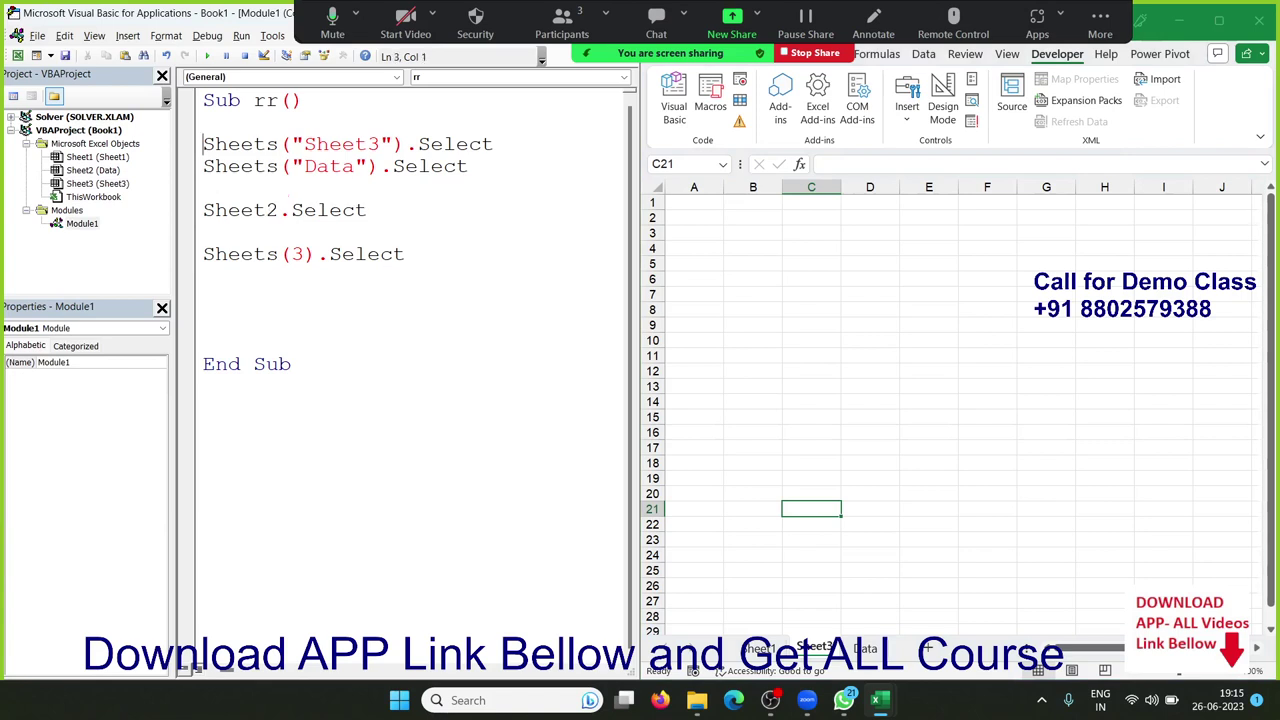
pyautogui.hotkey('shift', 'Down')
pyautogui.hotkey('shift', 'Down')
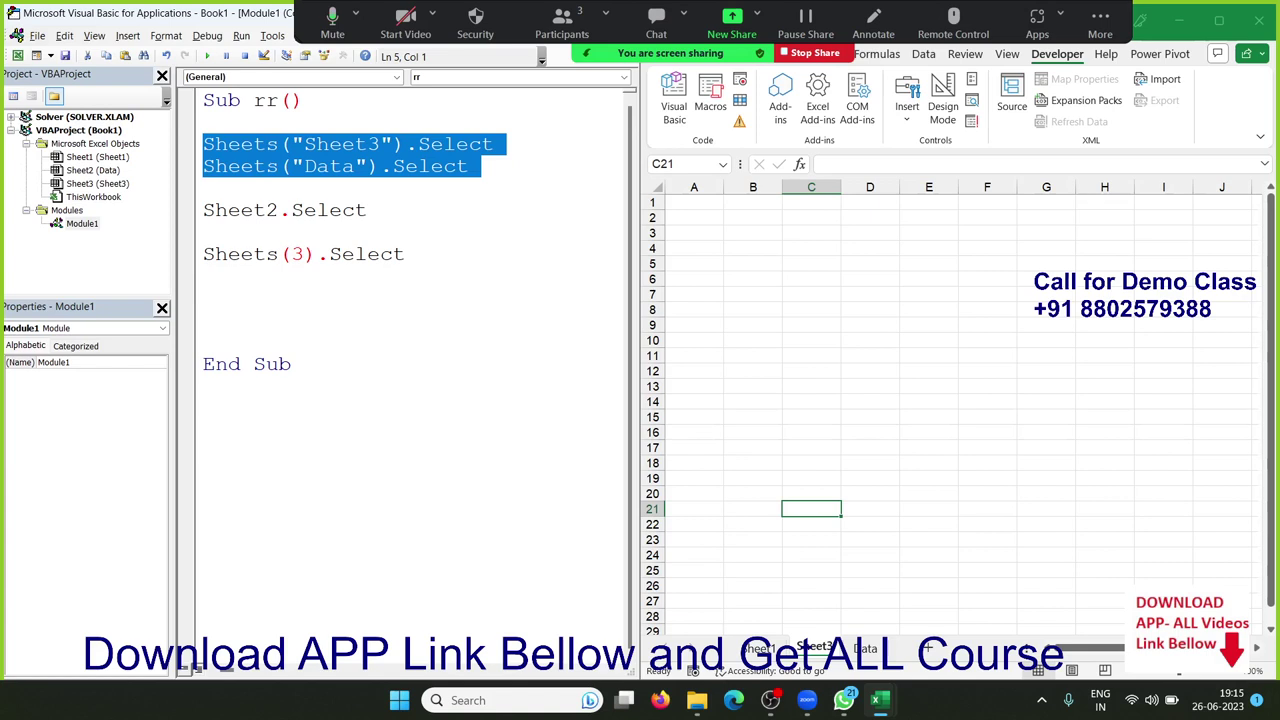
pyautogui.hotkey('shift', 'Up')
pyautogui.hotkey('shift', 'Up')
pyautogui.hotkey('shift', 'Down')
pyautogui.hotkey('shift', 'Down')
pyautogui.press('Down')
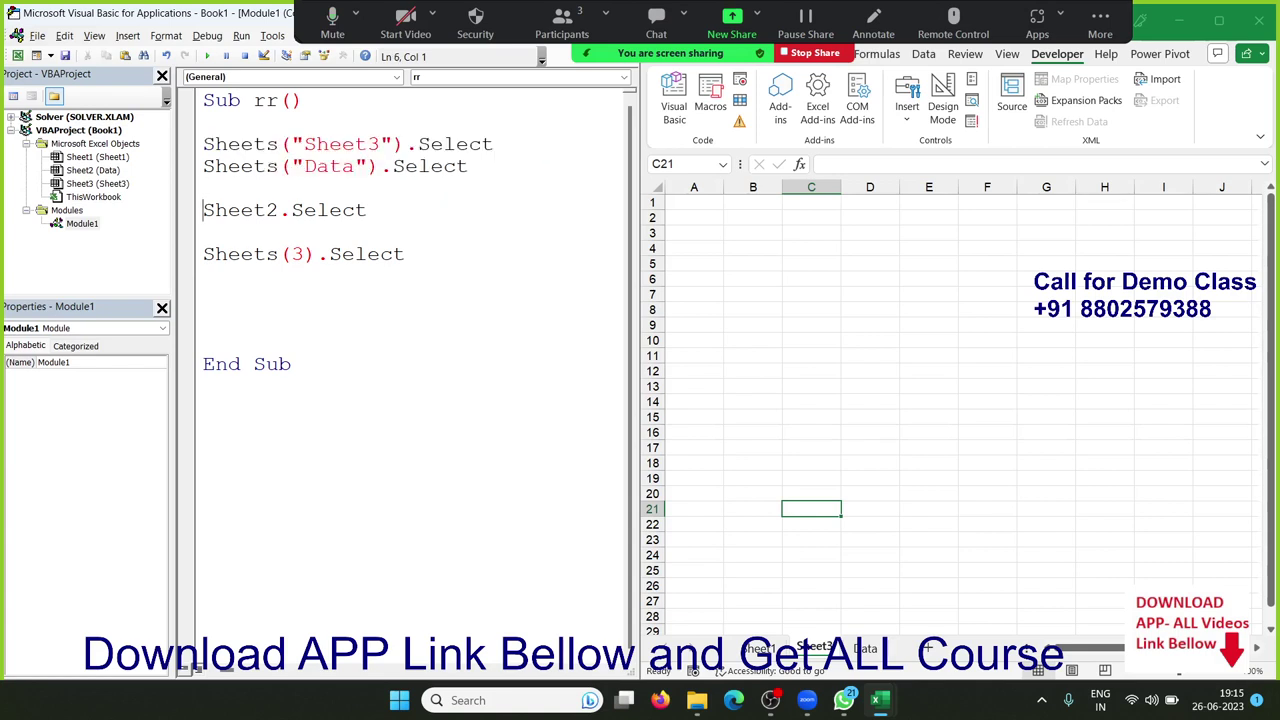
pyautogui.hotkey('shift', 'Down')
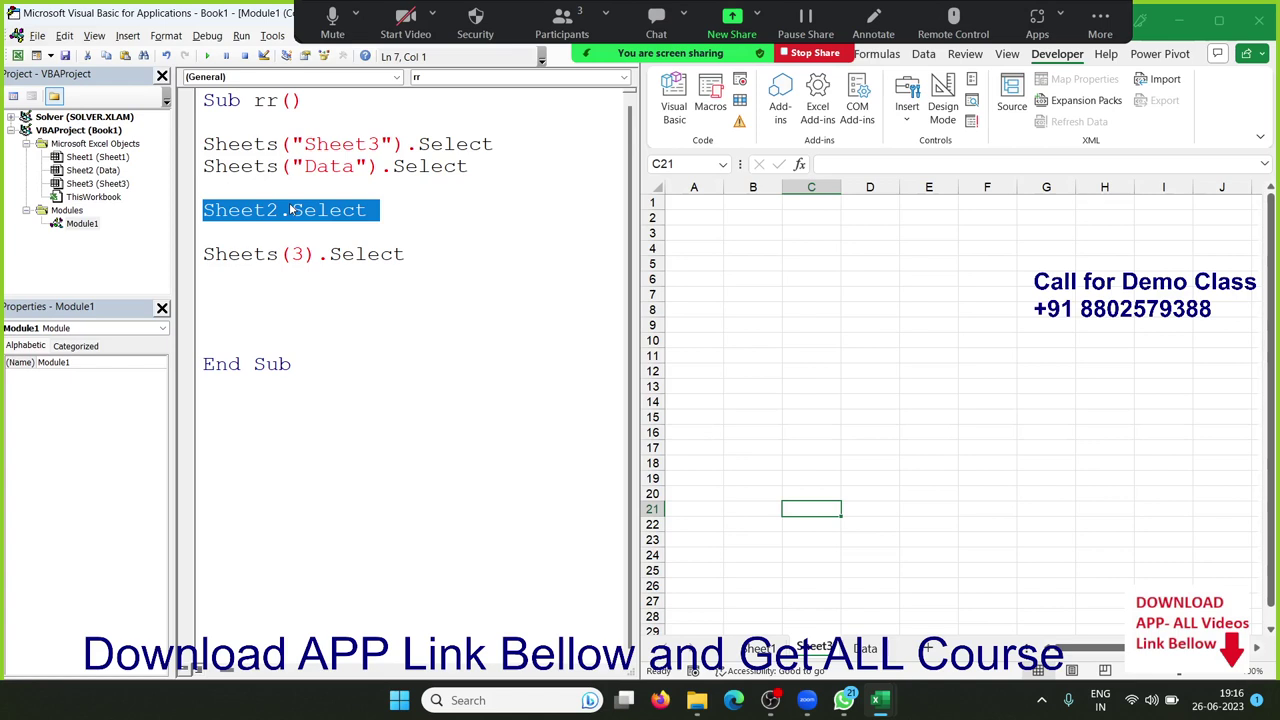
pyautogui.doubleClick(284, 254)
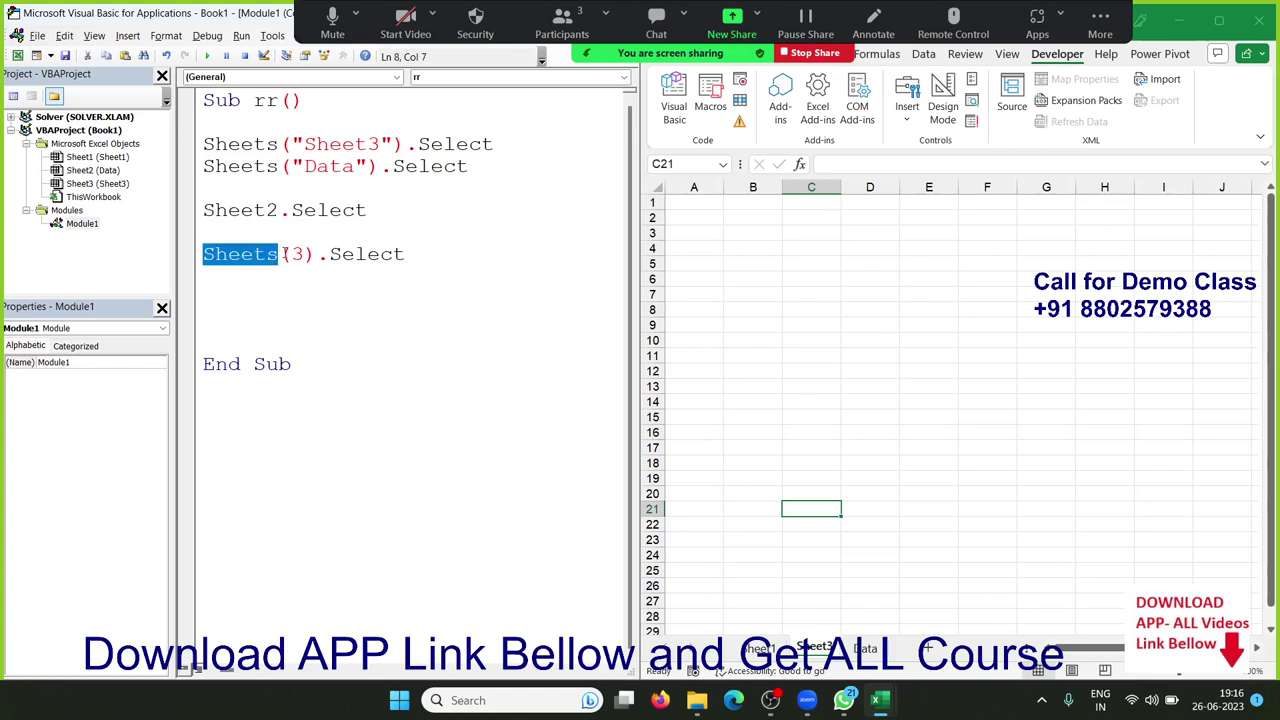
pyautogui.moveTo(436, 282); pyautogui.dragTo(202, 256)
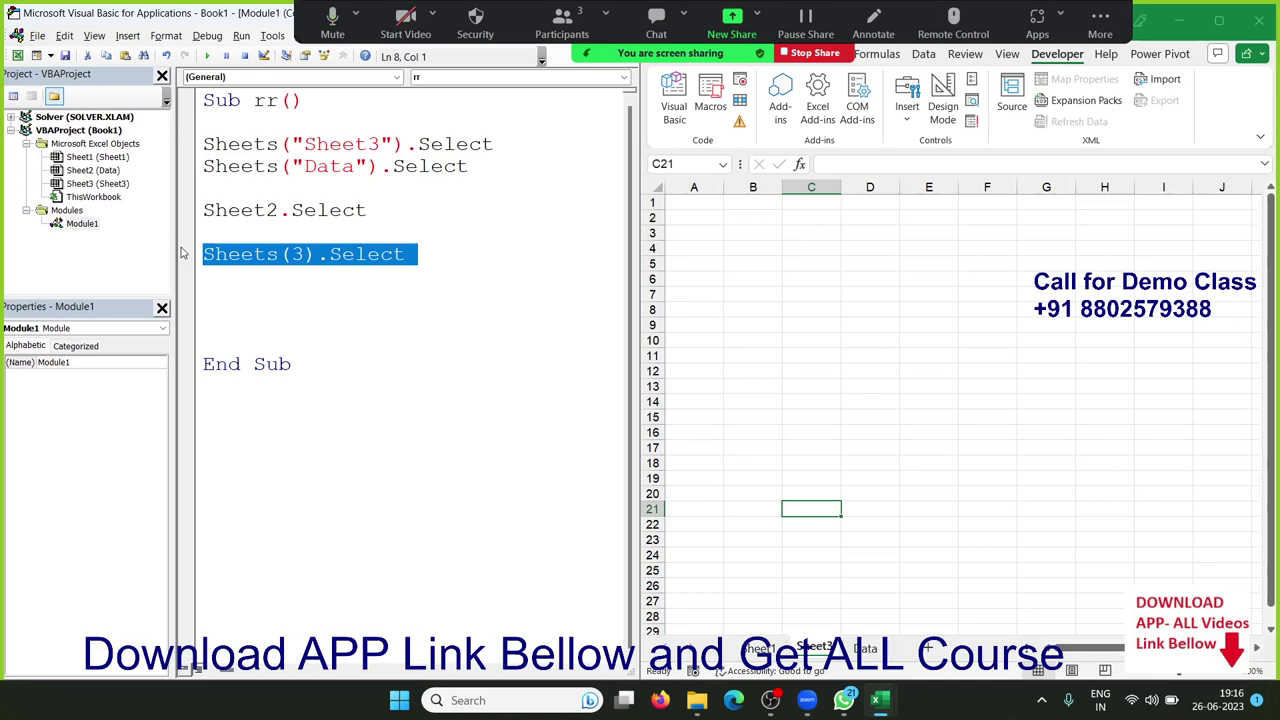
pyautogui.press('Up')
pyautogui.press('Up')
pyautogui.press('Up')
pyautogui.press('Up')
pyautogui.hotkey('shift', 'Down')
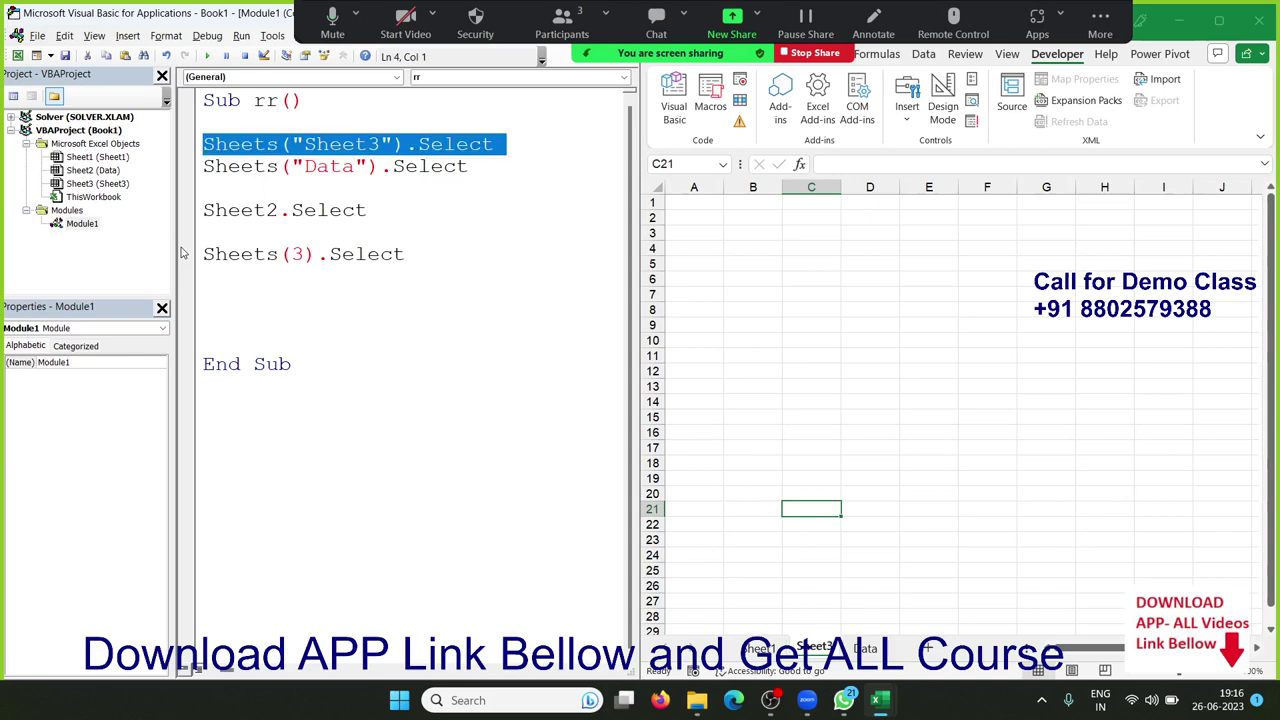
pyautogui.hotkey('shift', 'Down')
pyautogui.press('Down')
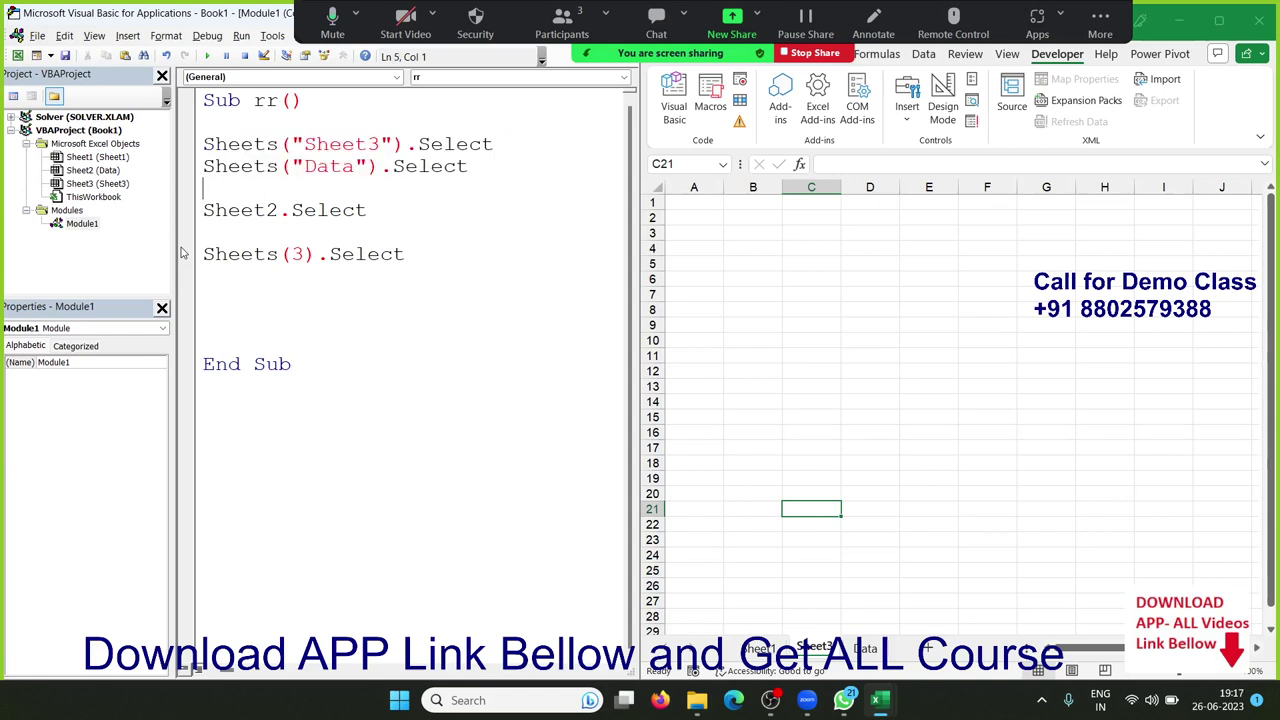
pyautogui.hotkey('shift', 'Down')
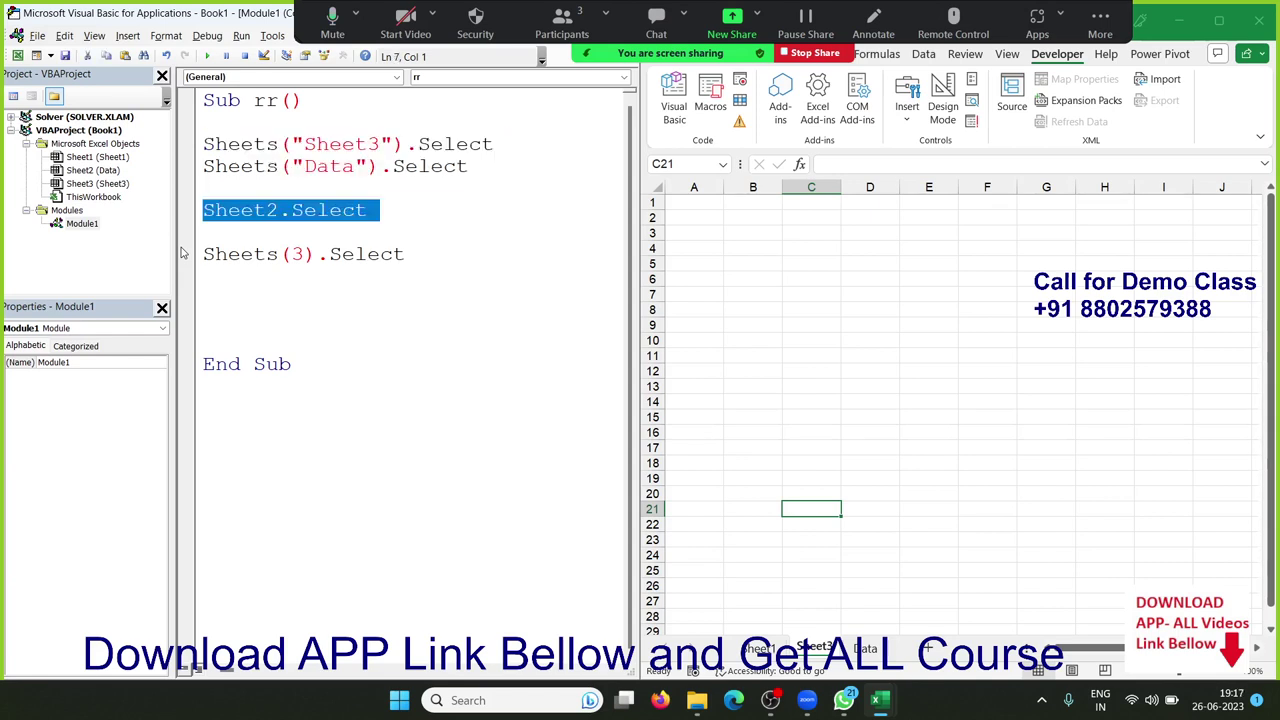
pyautogui.press('Right')
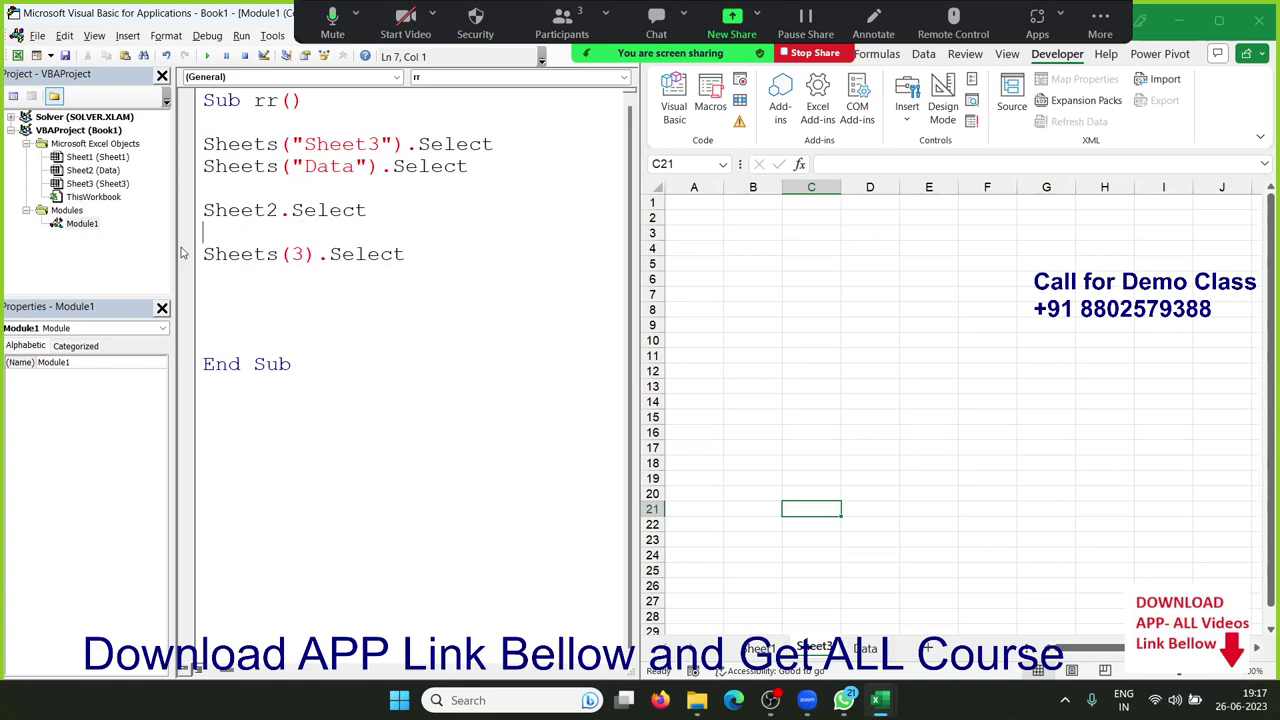
pyautogui.hotkey('shift', 'Down')
pyautogui.hotkey('shift', 'Down')
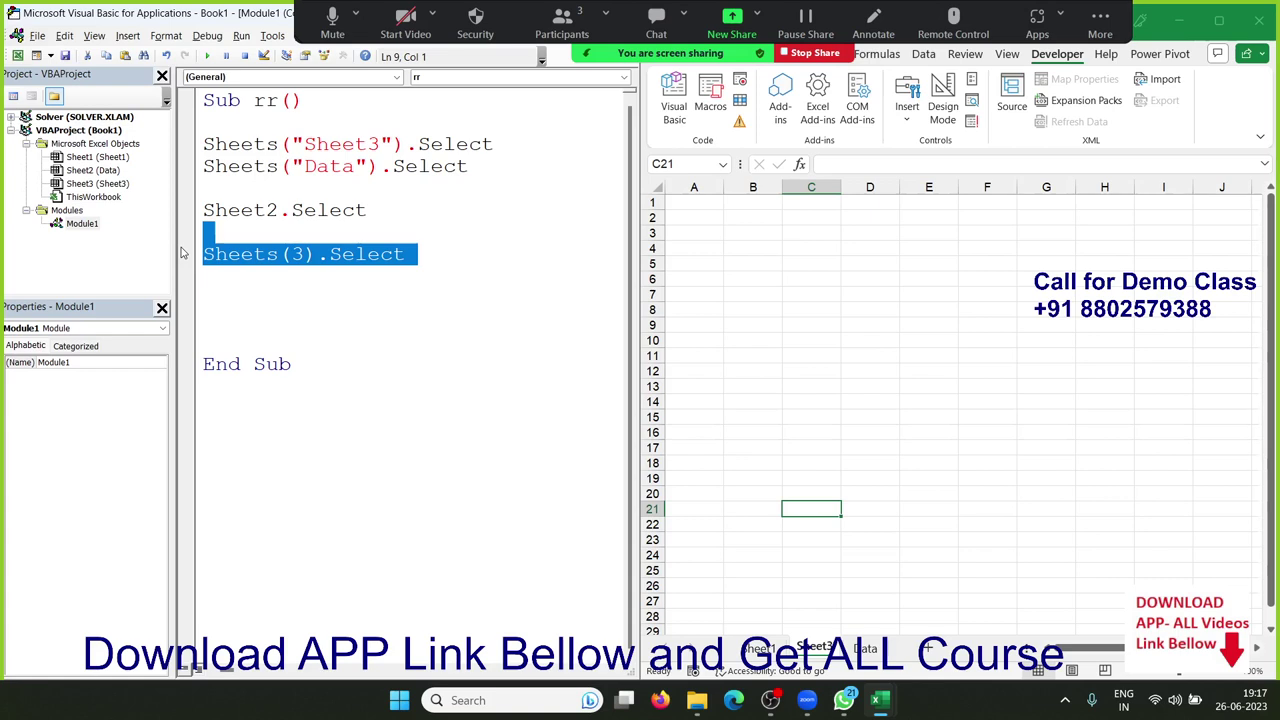
pyautogui.press('Right')
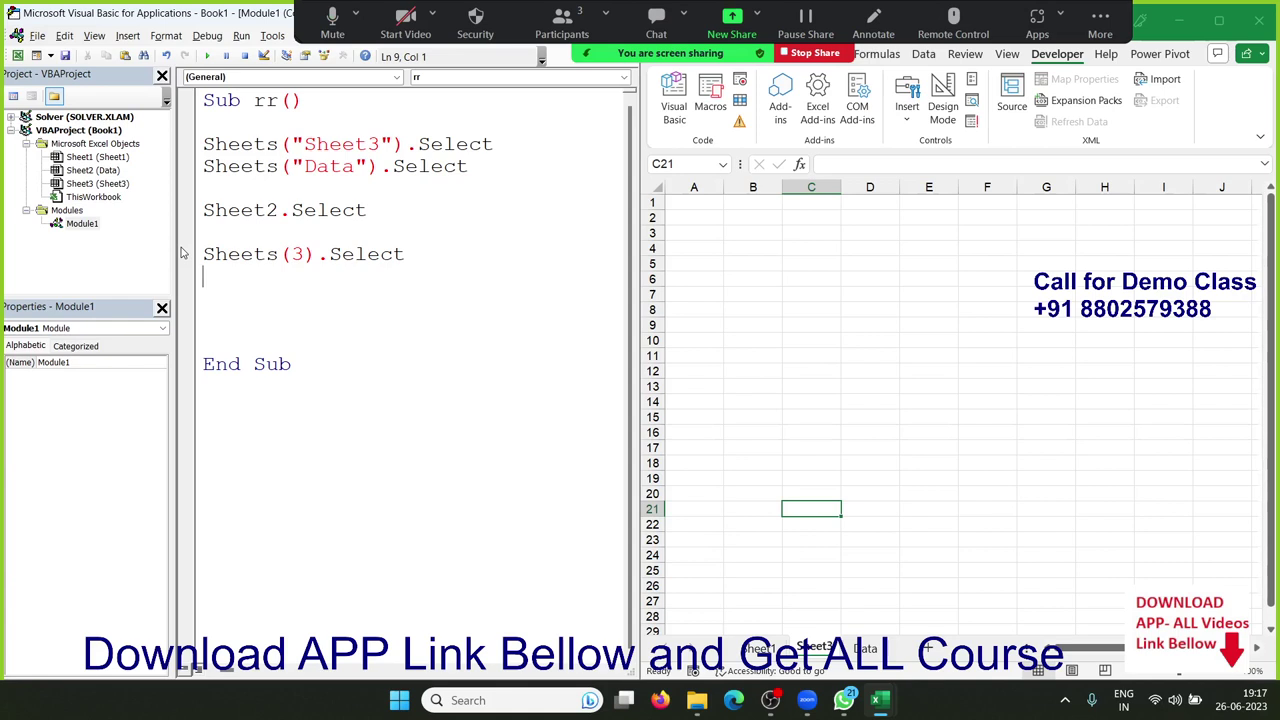
pyautogui.press('Return')
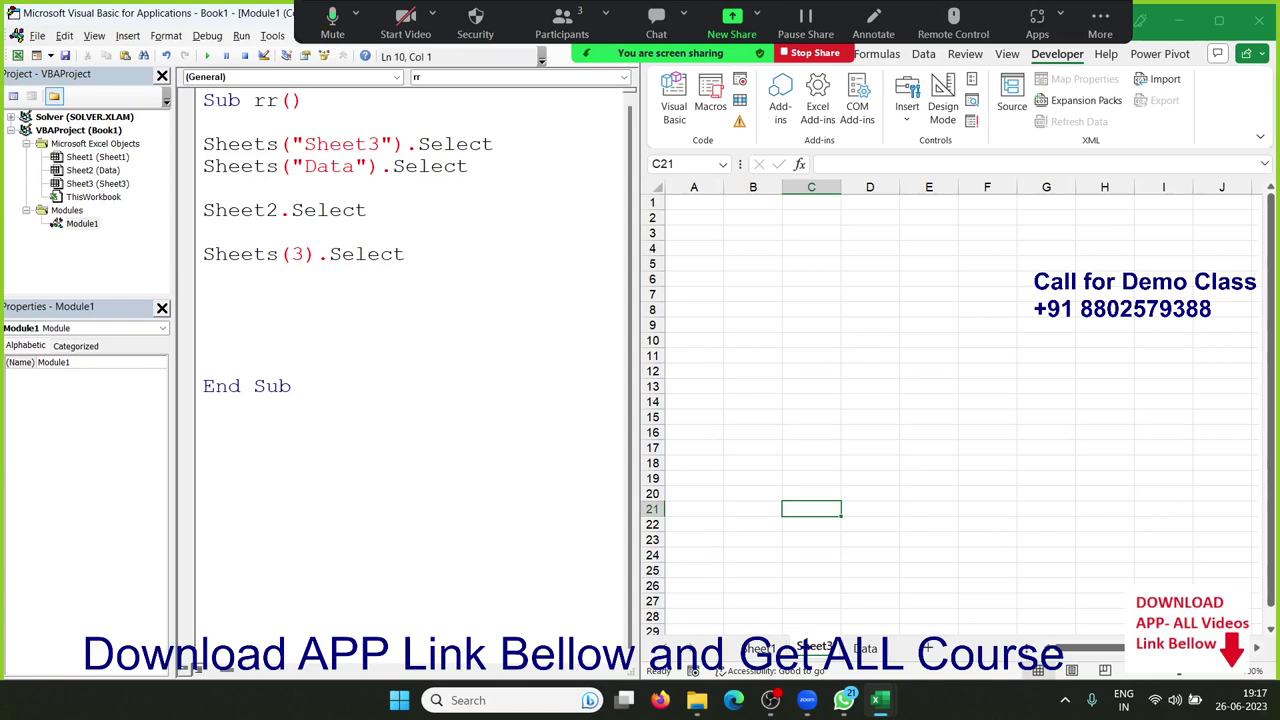
# Add a Sheets.Add line at the end of macro rr.
pyautogui.write('sheets')
pyautogui.write('.a')
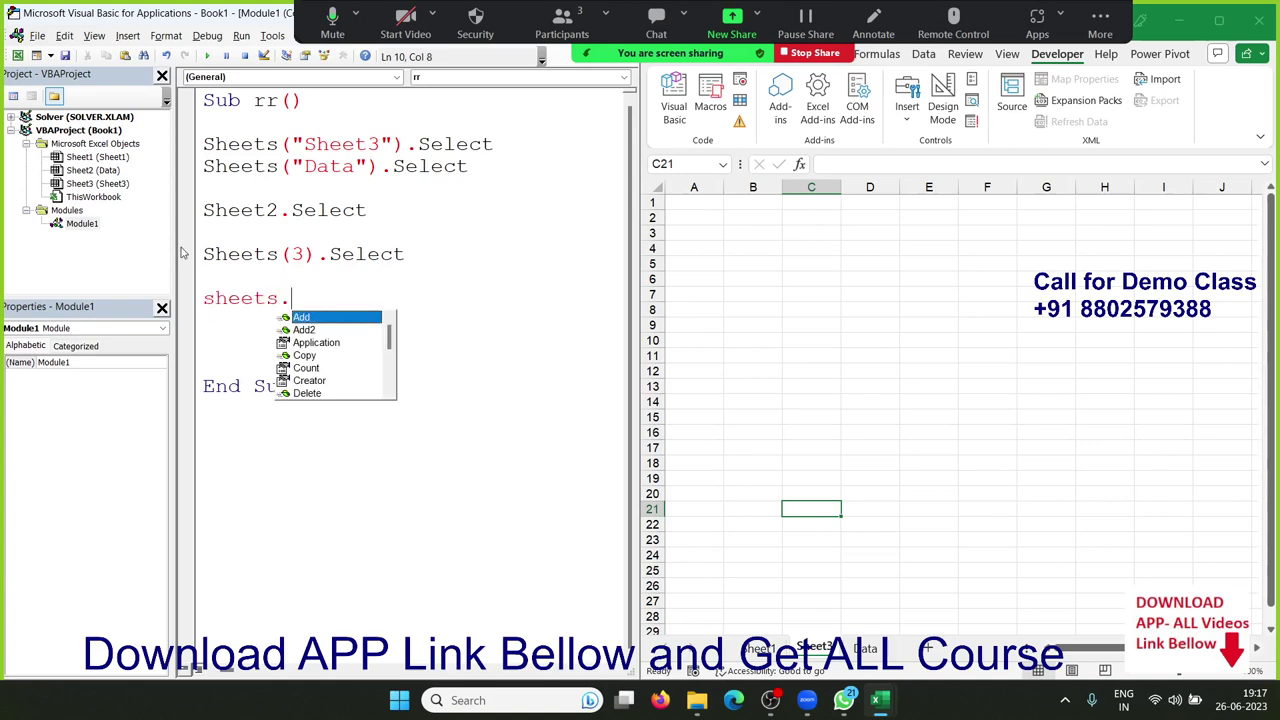
pyautogui.press('Tab')
pyautogui.press('Return')
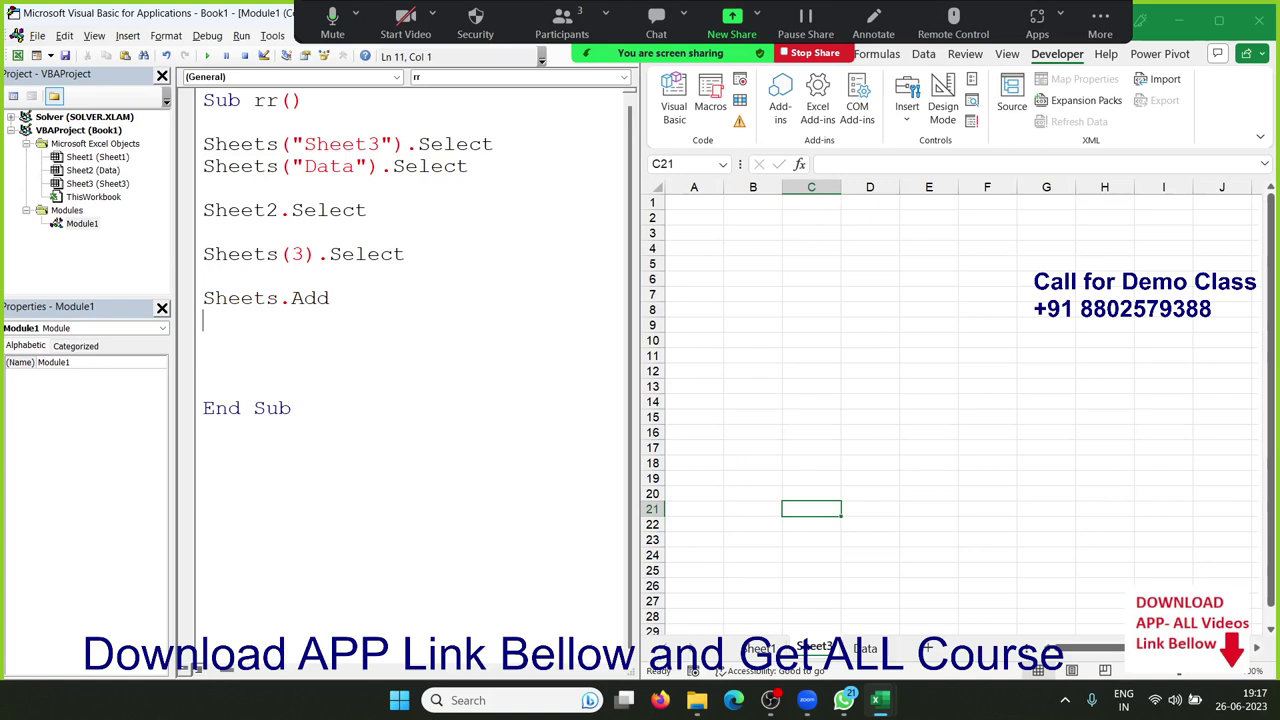
# Create a second empty macro, Sub rr(), below End Sub.
pyautogui.click(241, 446)
pyautogui.press('Return')
pyautogui.write('sub ')
pyautogui.write('rr()')
pyautogui.press('Return')
pyautogui.press('Return')
pyautogui.press('Return')
pyautogui.press('Return')
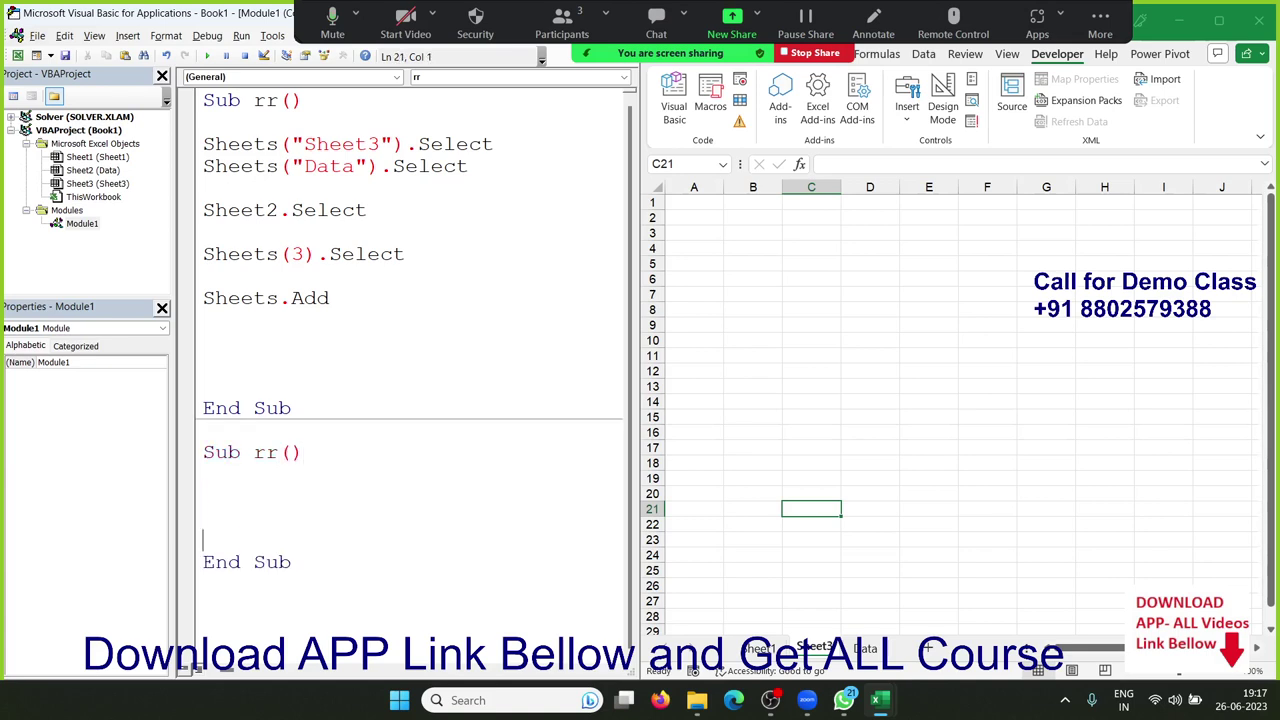
# Rename the second macro's header to rr_1.
pyautogui.press('Up')
pyautogui.press('Up')
pyautogui.press('Up')
pyautogui.press('Right')
pyautogui.press('Right')
pyautogui.press('Right')
pyautogui.press('Right')
pyautogui.press('Right')
pyautogui.press('Right')
pyautogui.write('_1')
# Copy the Sheets.Add line from rr and paste it into rr_1.
pyautogui.press('Up')
pyautogui.press('Up')
pyautogui.press('Up')
pyautogui.press('Up')
pyautogui.press('Up')
pyautogui.press('Up')
pyautogui.press('Up')
pyautogui.moveTo(203, 276); pyautogui.dragTo(303, 298)
pyautogui.hotkey('shift', 'Down')
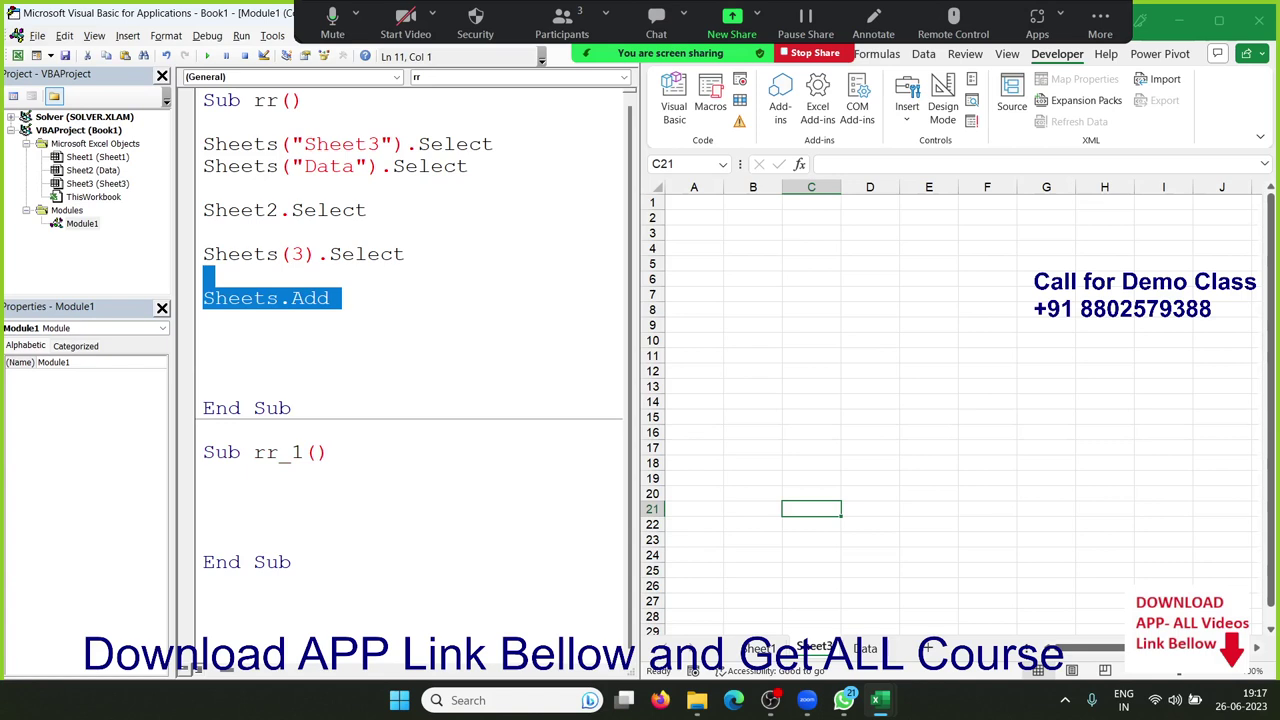
pyautogui.hotkey('ctrl', 'c')
pyautogui.press('Down')
pyautogui.press('Down')
pyautogui.press('Down')
pyautogui.press('Down')
pyautogui.press('Down')
pyautogui.press('Down')
pyautogui.press('Down')
pyautogui.press('Return')
pyautogui.hotkey('ctrl', 'v')
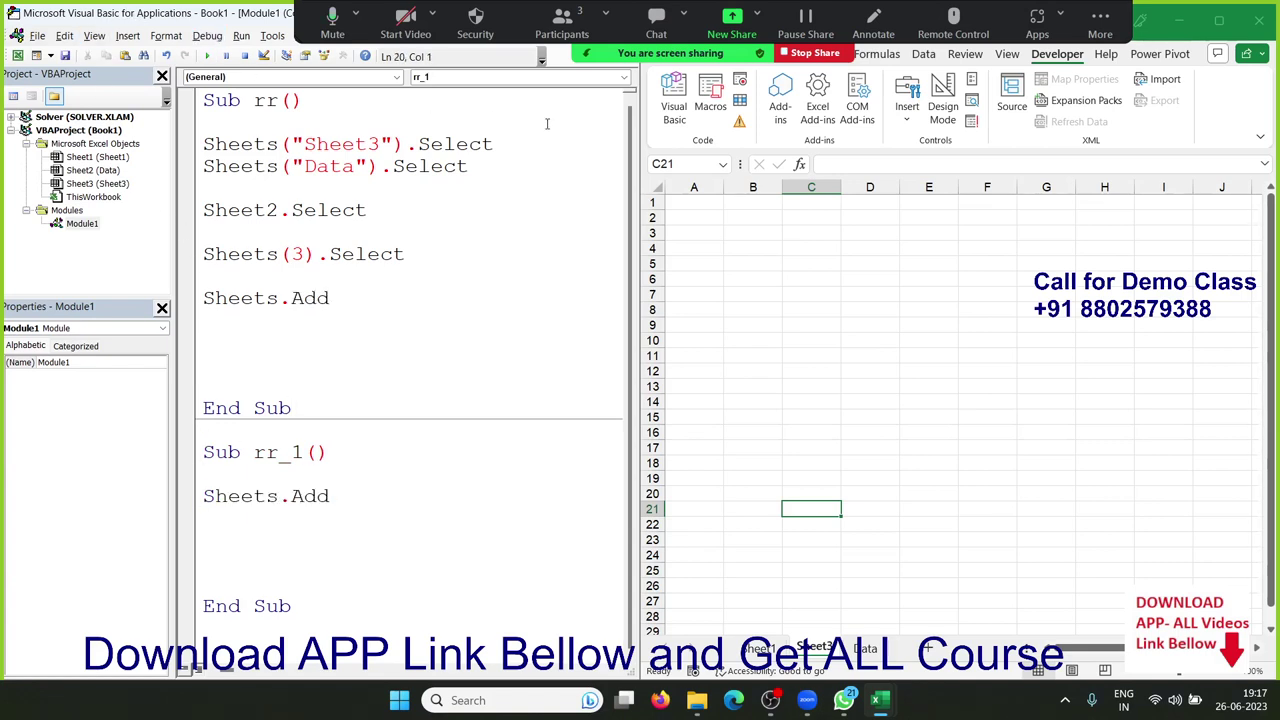
# Run macro rr_1 from the Developer Macros dialog.
pyautogui.click(712, 110)
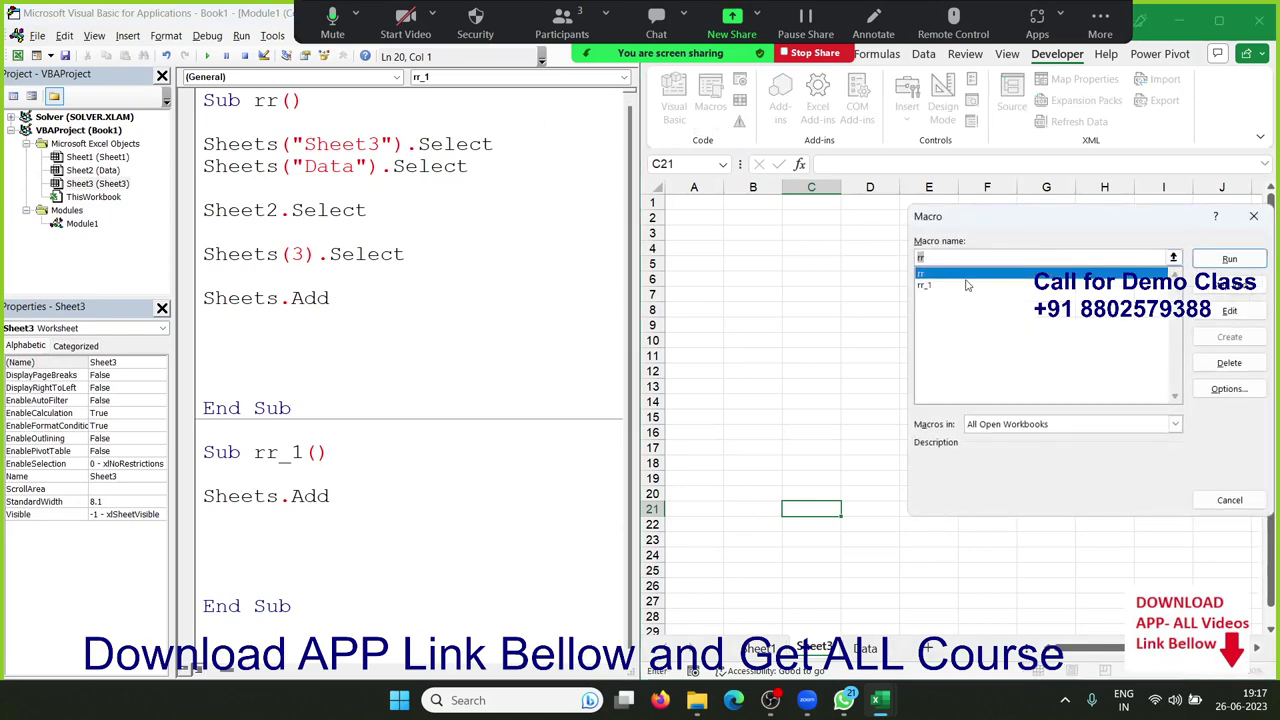
pyautogui.click(969, 285)
pyautogui.click(1255, 261)
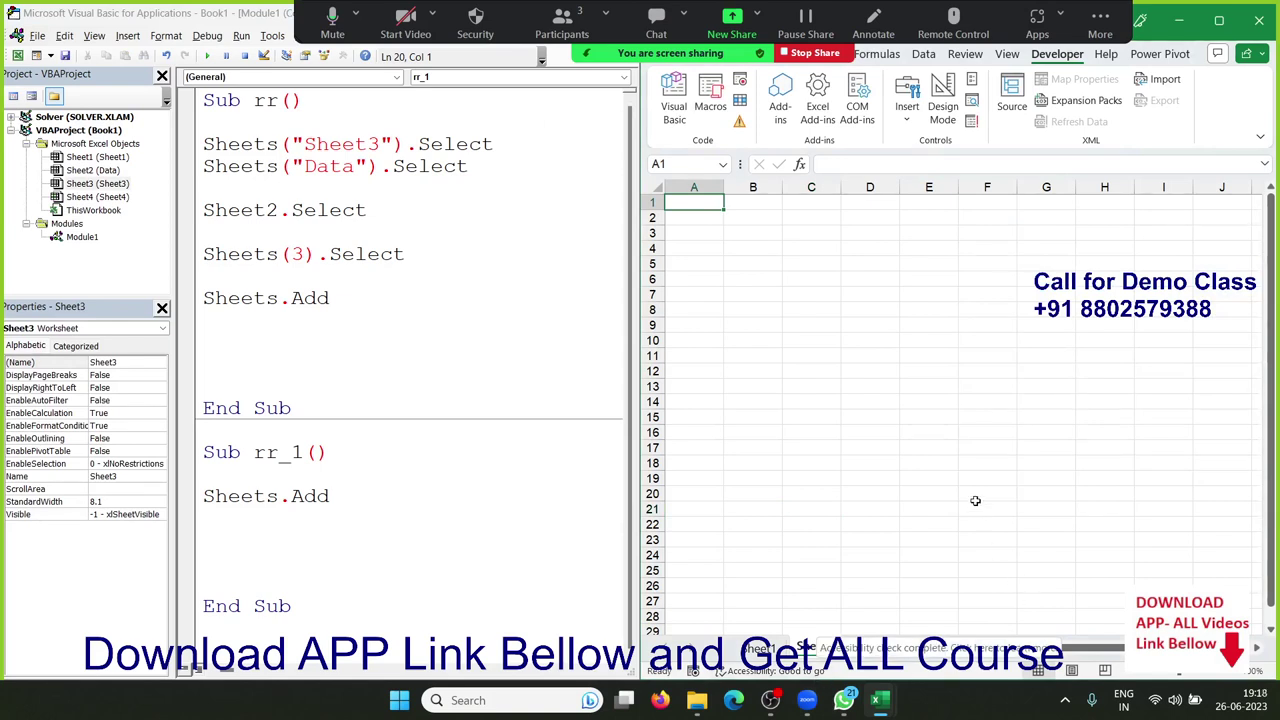
# Compare the new Sheet4 with Sheet3, then return to the code after Sheets.Add.
pyautogui.click(930, 465)
pyautogui.click(872, 648)
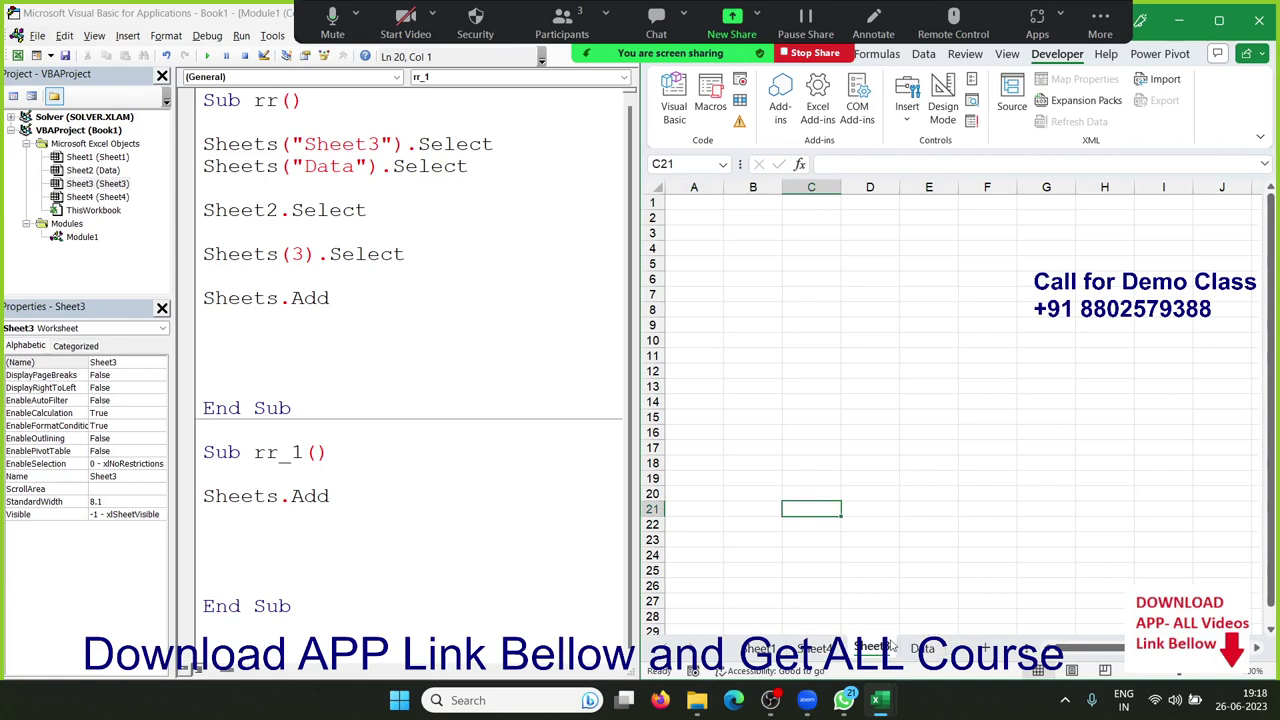
pyautogui.moveTo(886, 712)
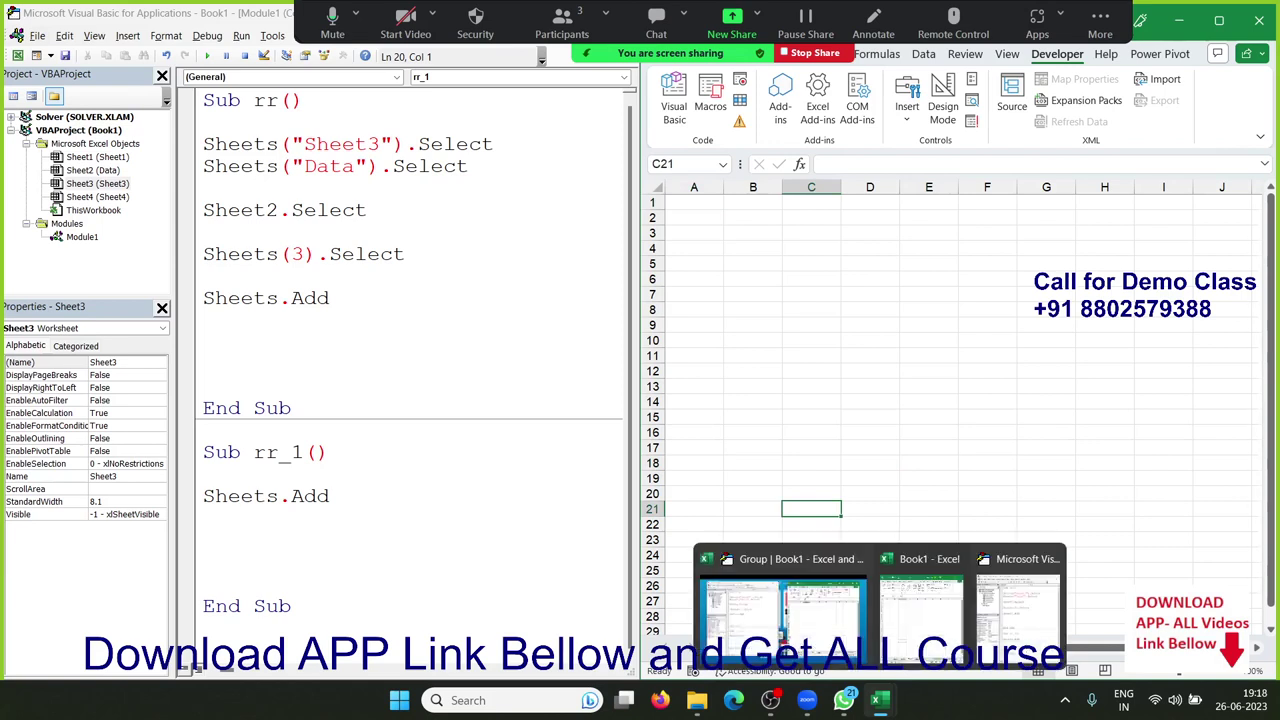
pyautogui.click(403, 487)
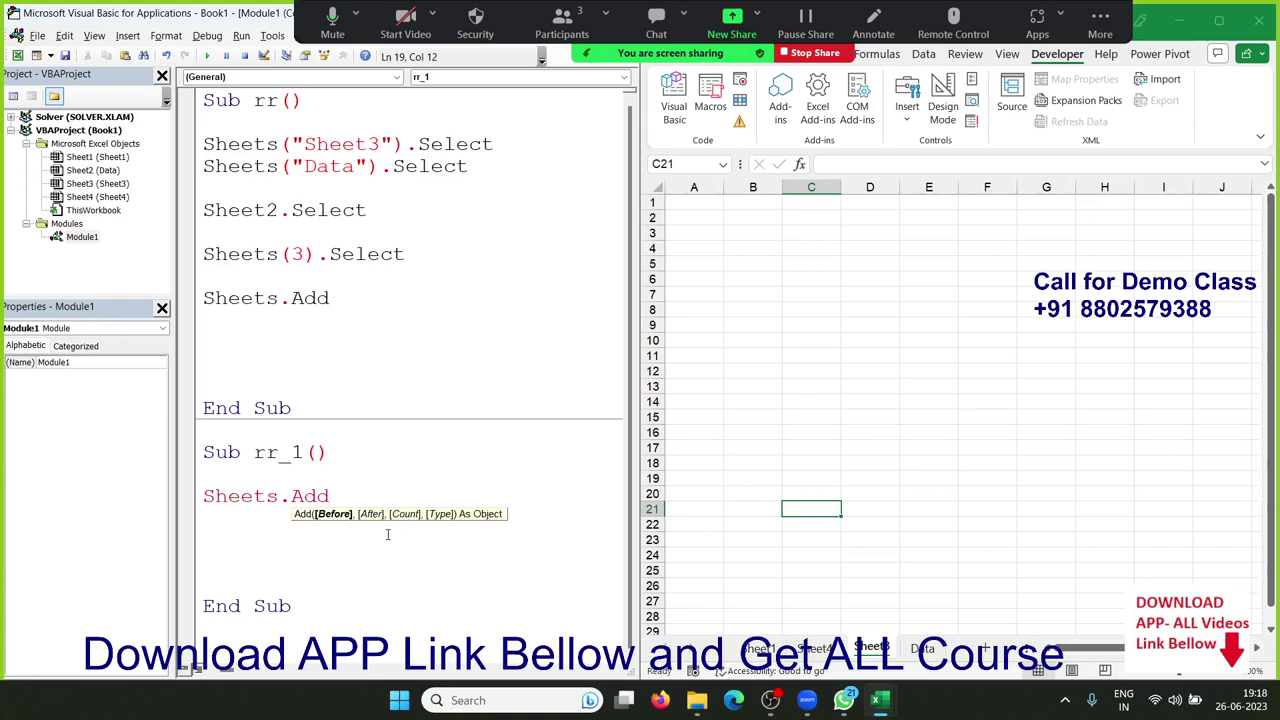
# Change rr_1 to Sheets.Add , Sheets("Data") and run it to add Sheet5 after Data.
pyautogui.write(',')
pyautogui.write('sheets')
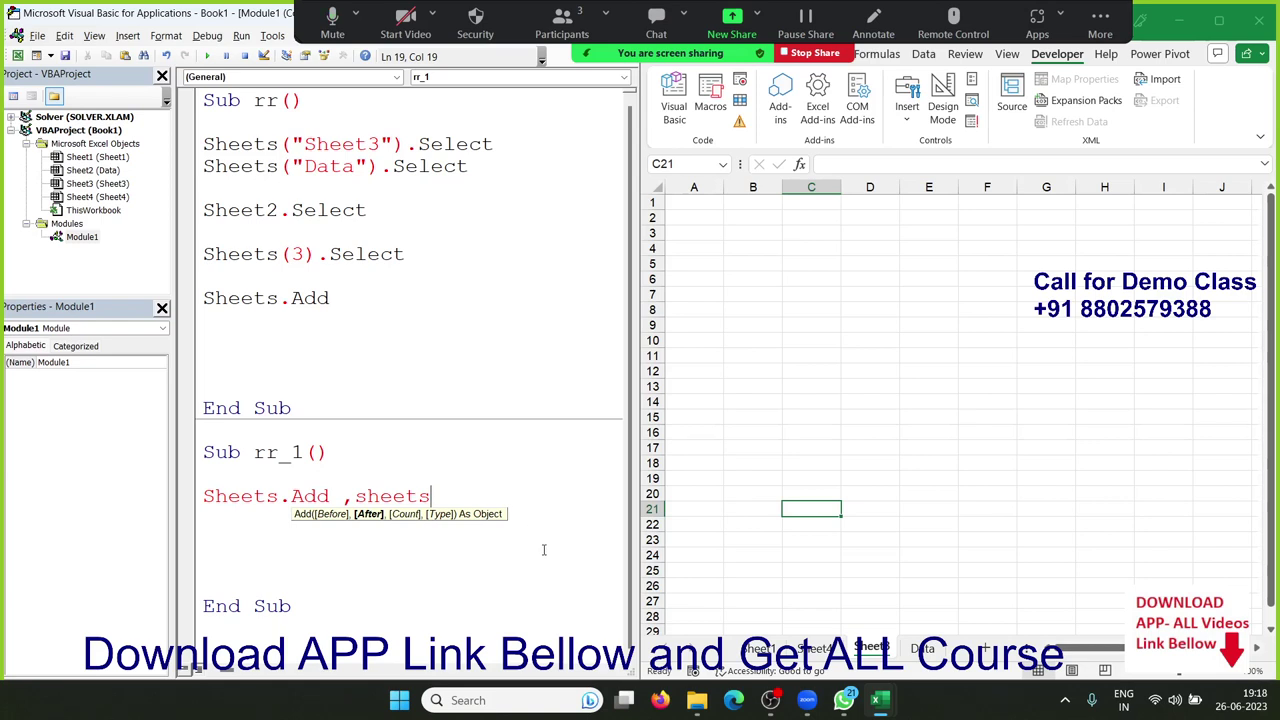
pyautogui.write('("')
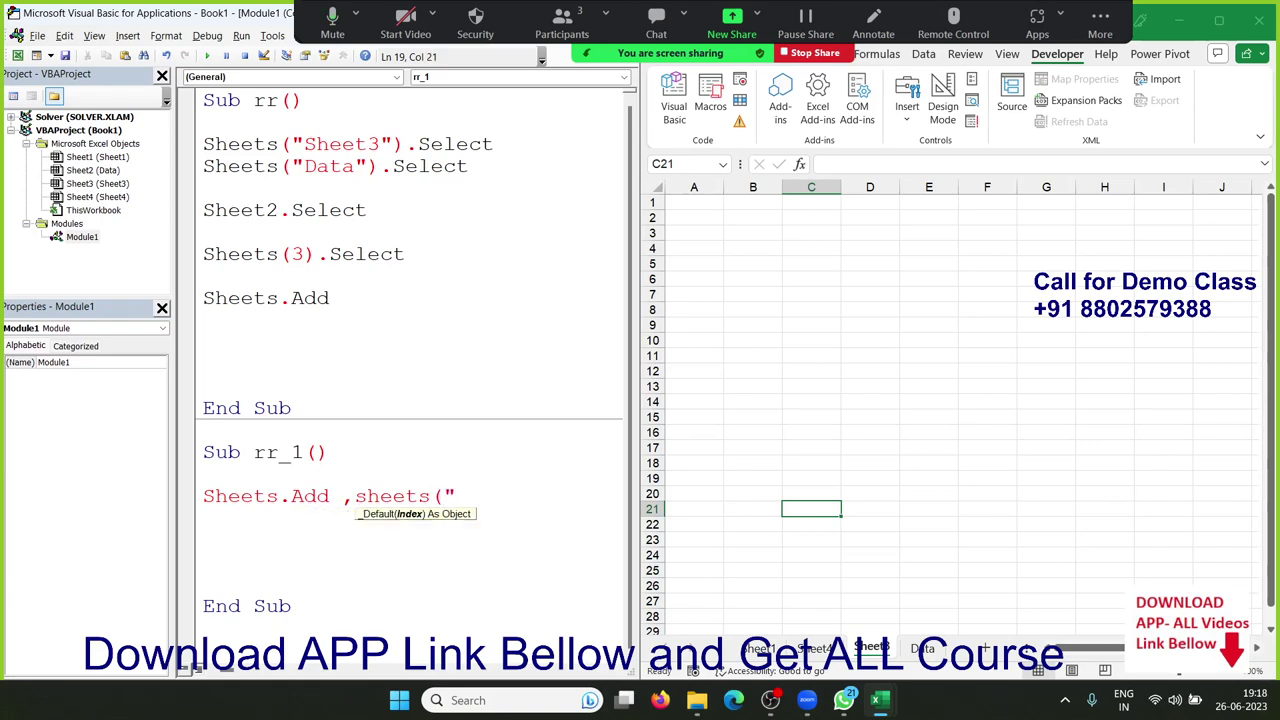
pyautogui.write('Data"')
pyautogui.write(')')
pyautogui.press('Return')
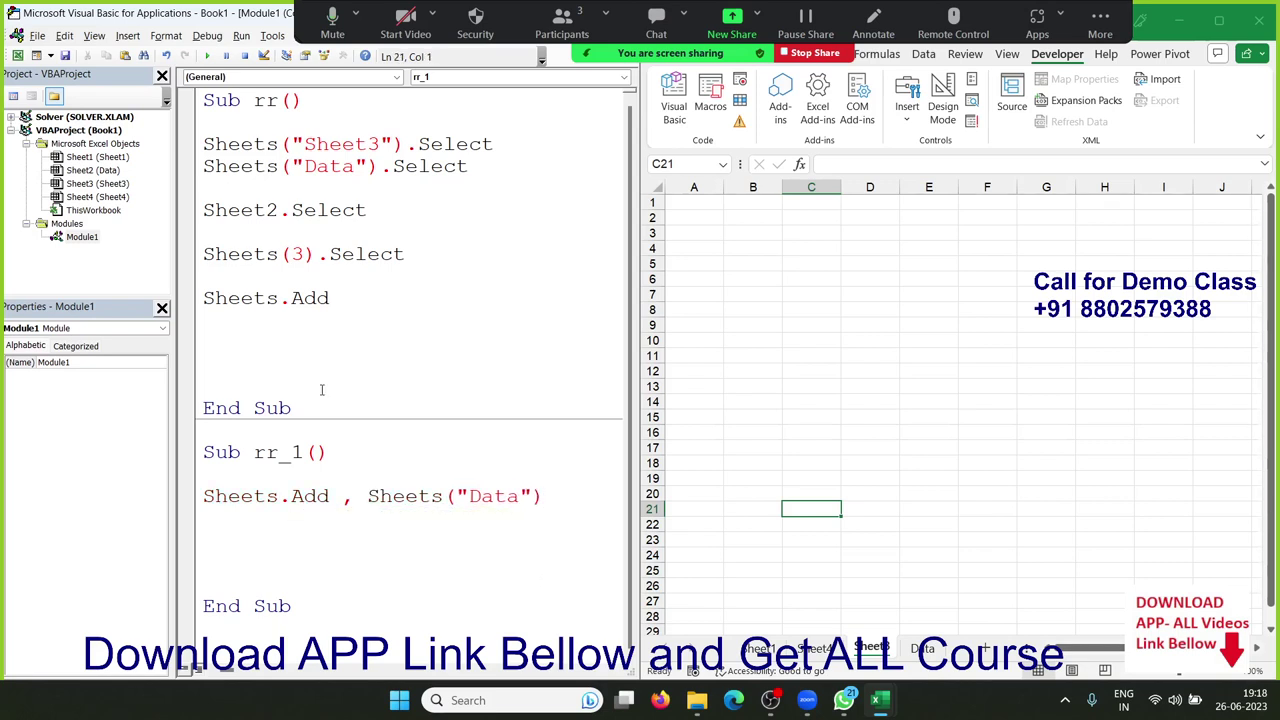
pyautogui.click(210, 57)
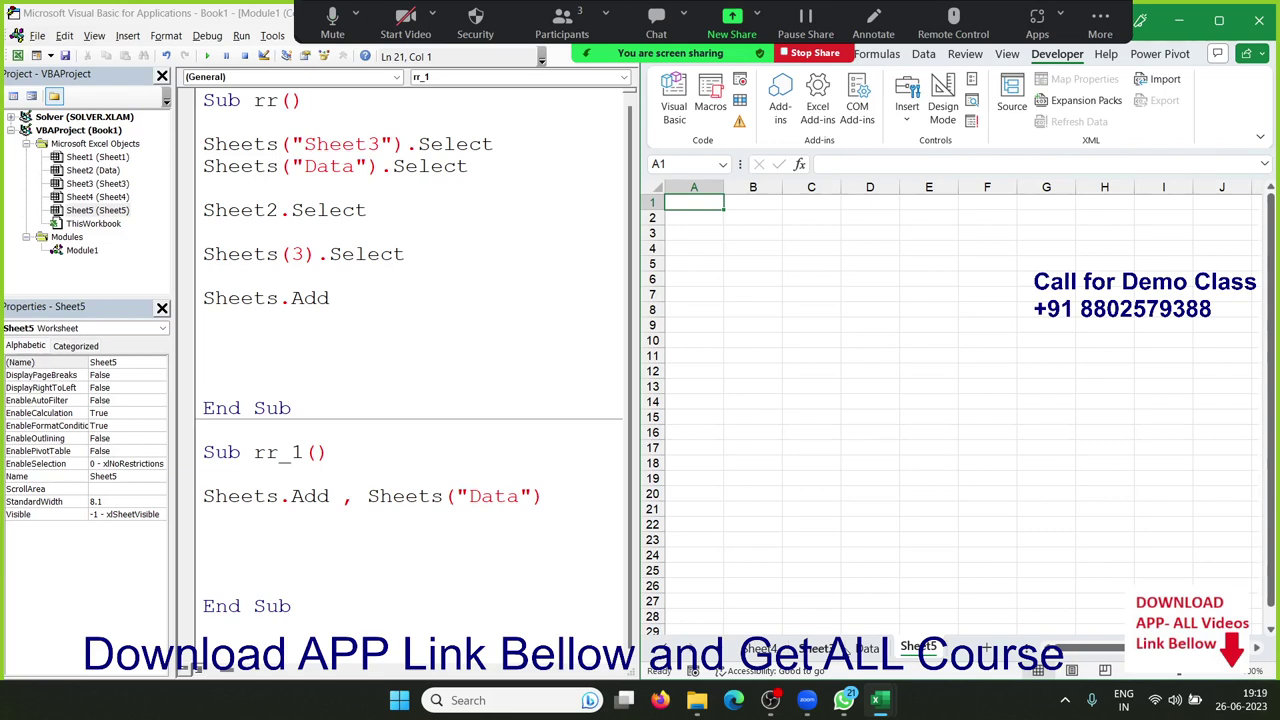
# Run rr_1 again and confirm the new Sheet6 sits after Data and ahead of Sheet5.
pyautogui.moveTo(843, 700)
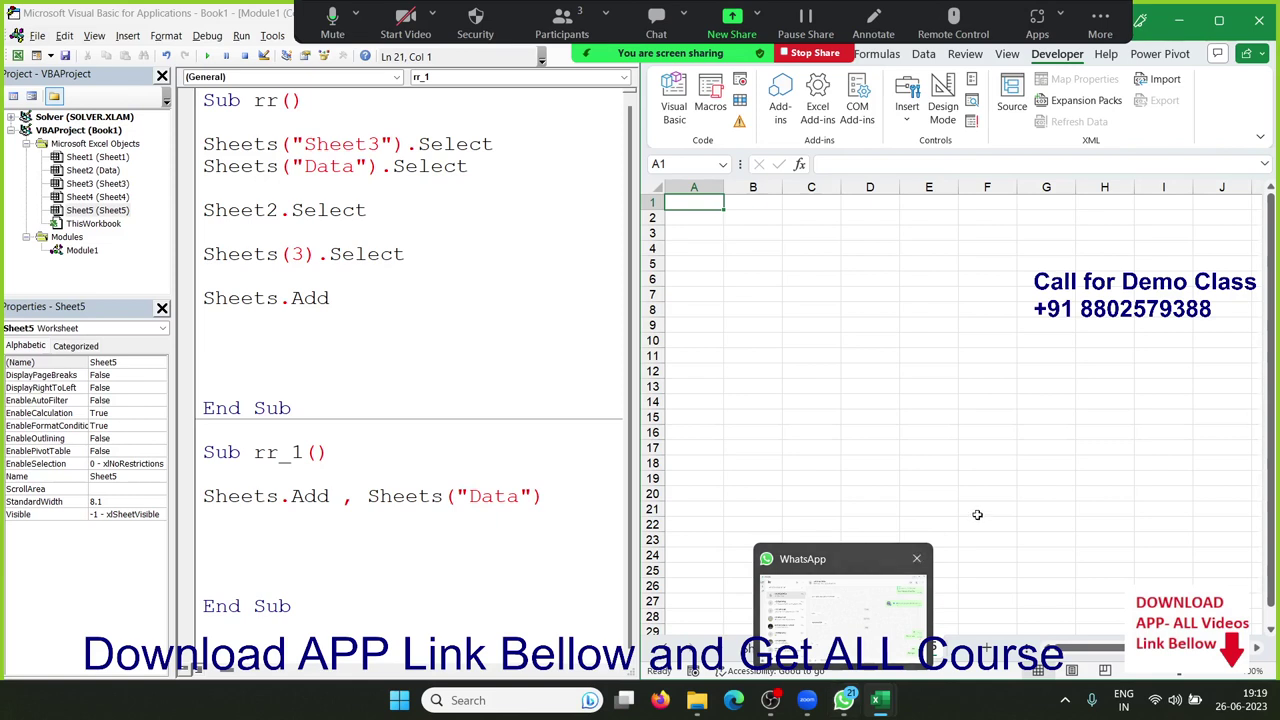
pyautogui.click(945, 464)
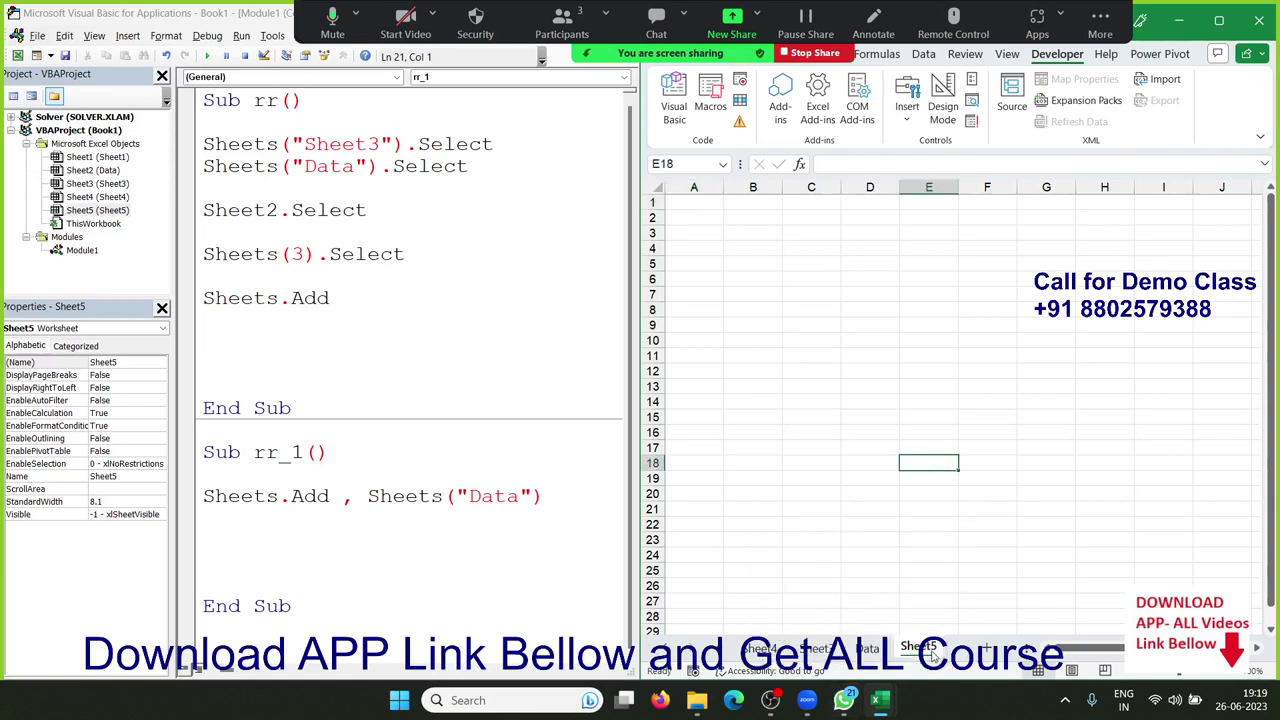
pyautogui.click(250, 538)
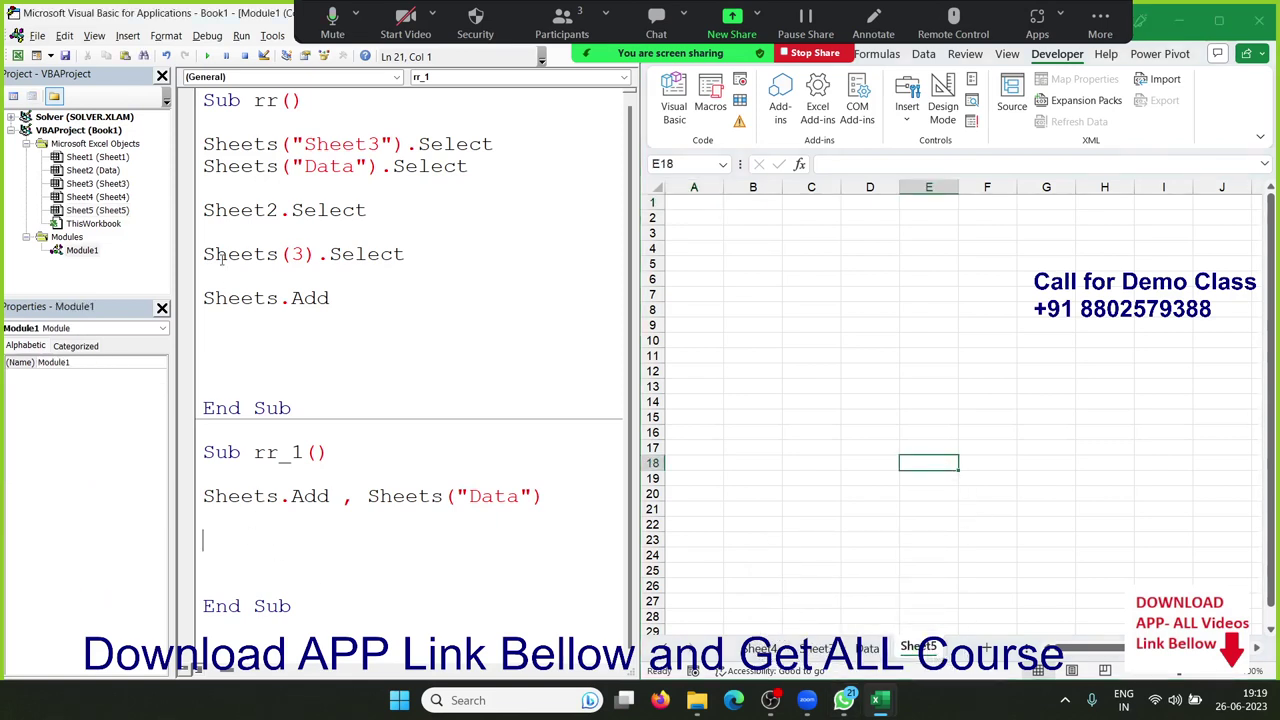
pyautogui.click(210, 57)
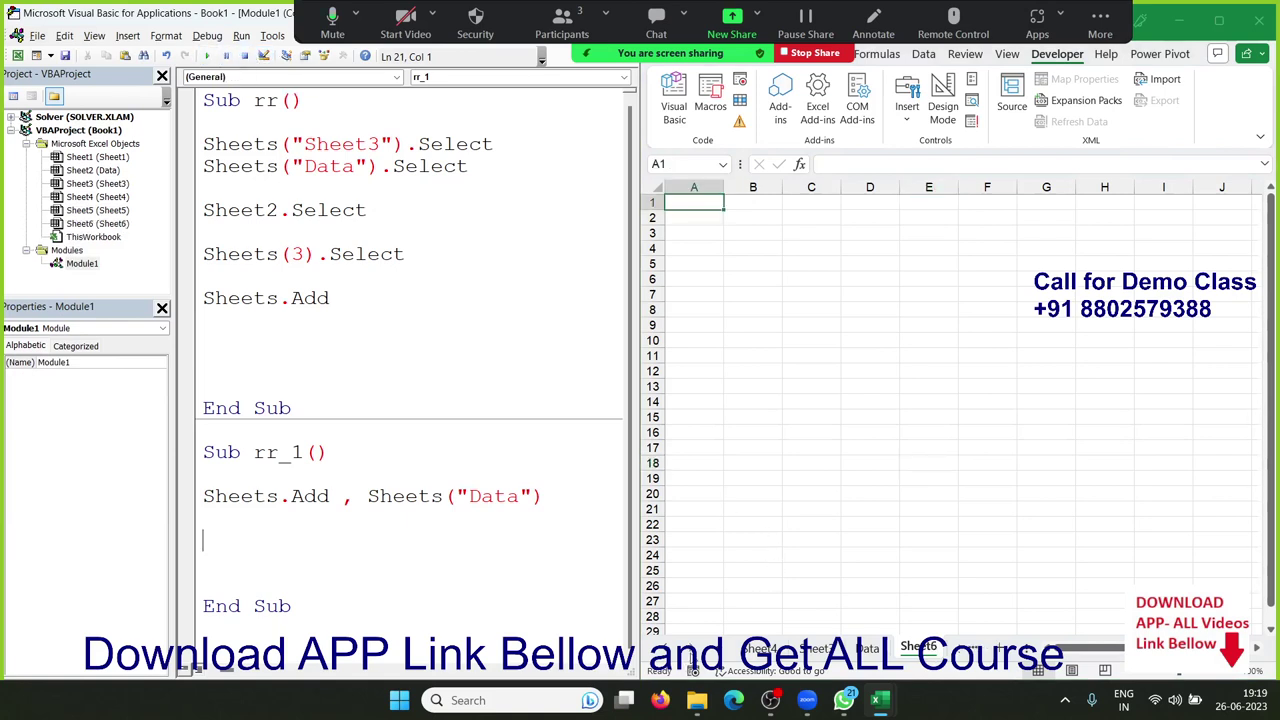
pyautogui.click(700, 650)
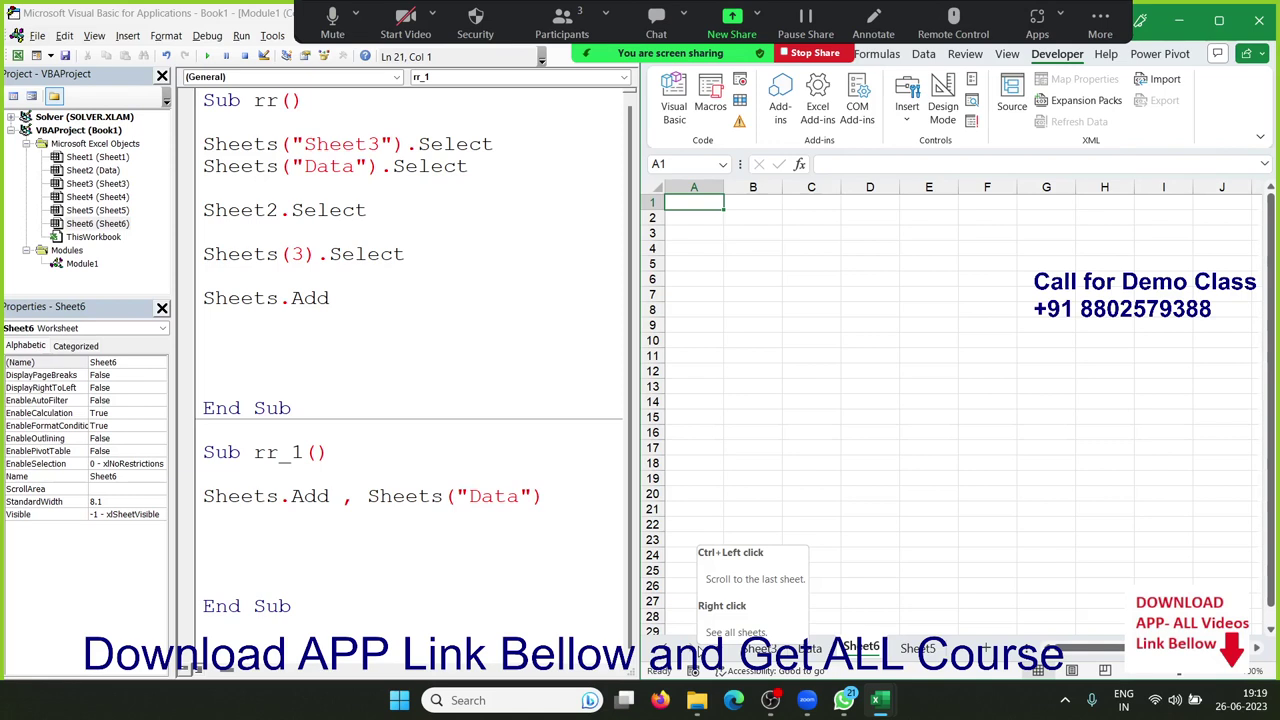
pyautogui.click(559, 534)
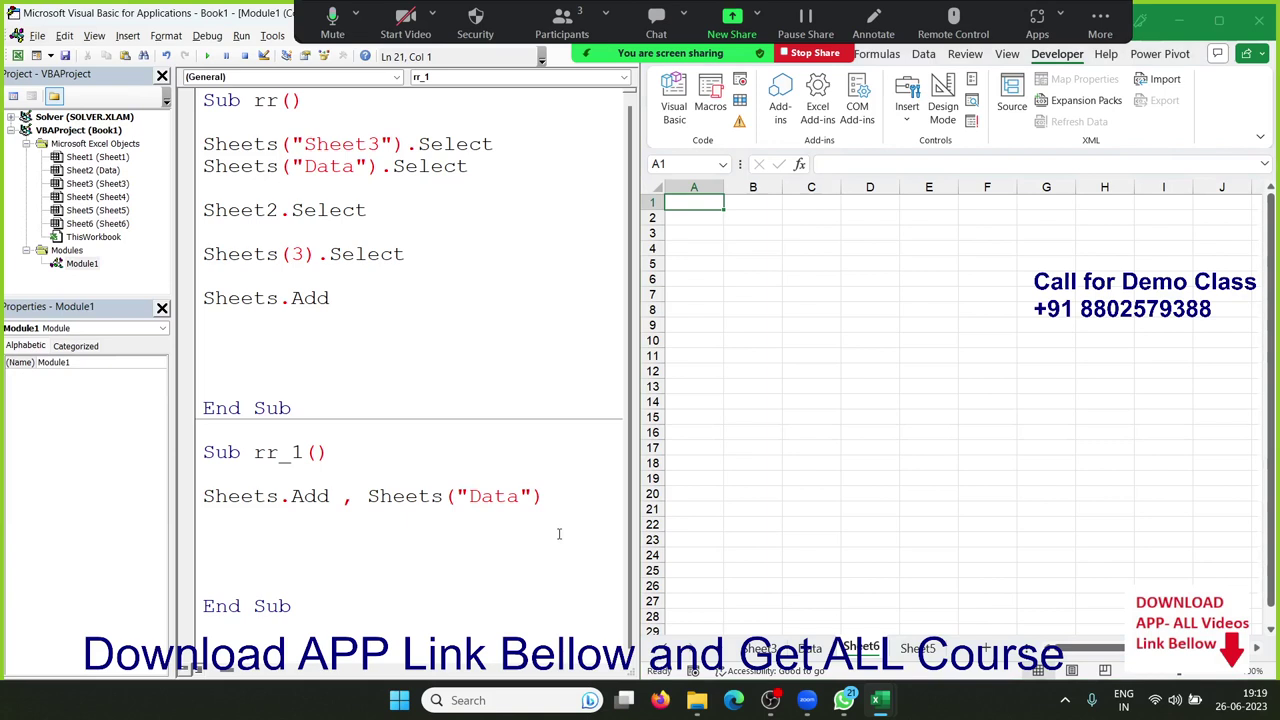
# Replace "Data" with sheet index 7 in rr_1, run it, and dismiss the subscript-out-of-range error.
pyautogui.doubleClick(530, 496)
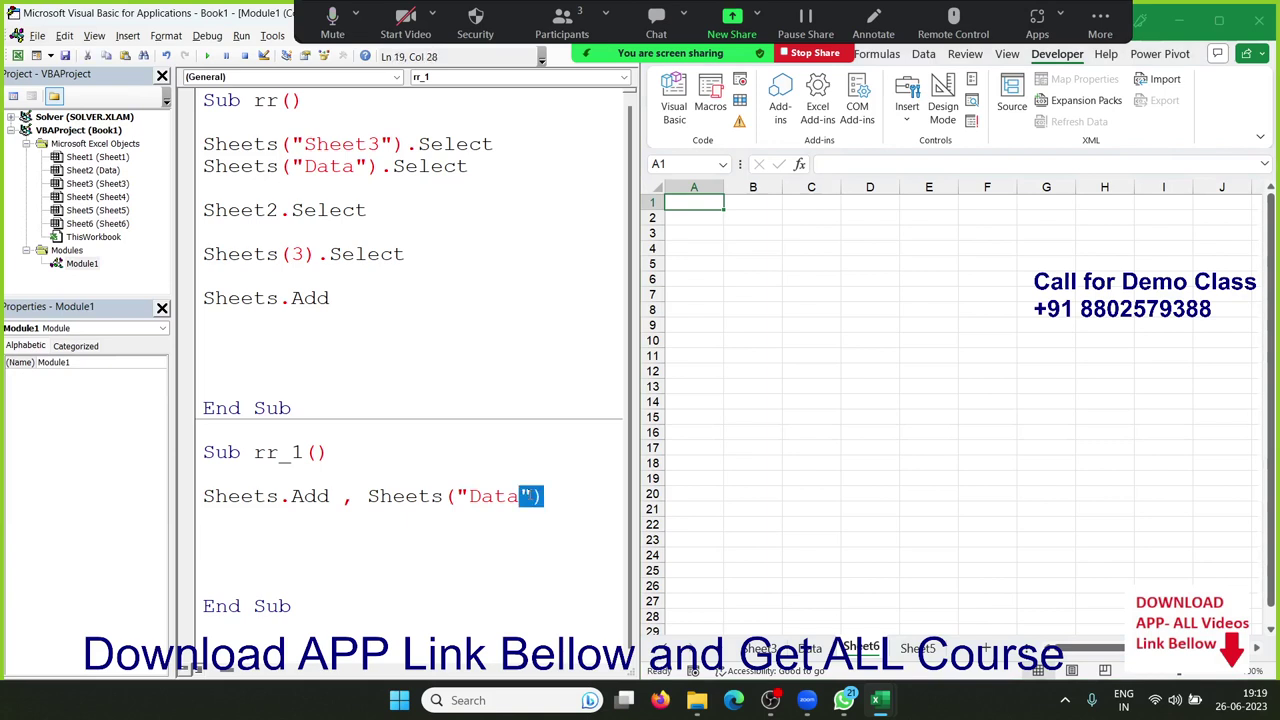
pyautogui.click(531, 504)
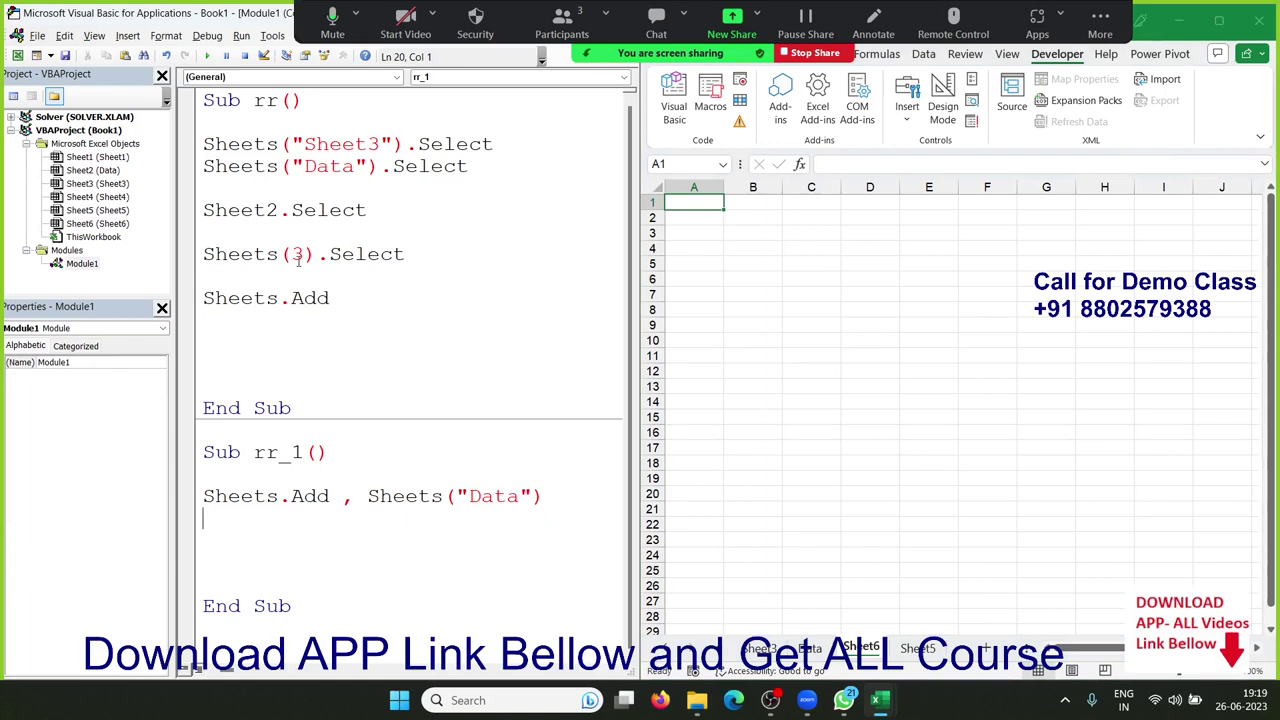
pyautogui.moveTo(291, 254); pyautogui.dragTo(305, 254)
pyautogui.doubleClick(508, 505)
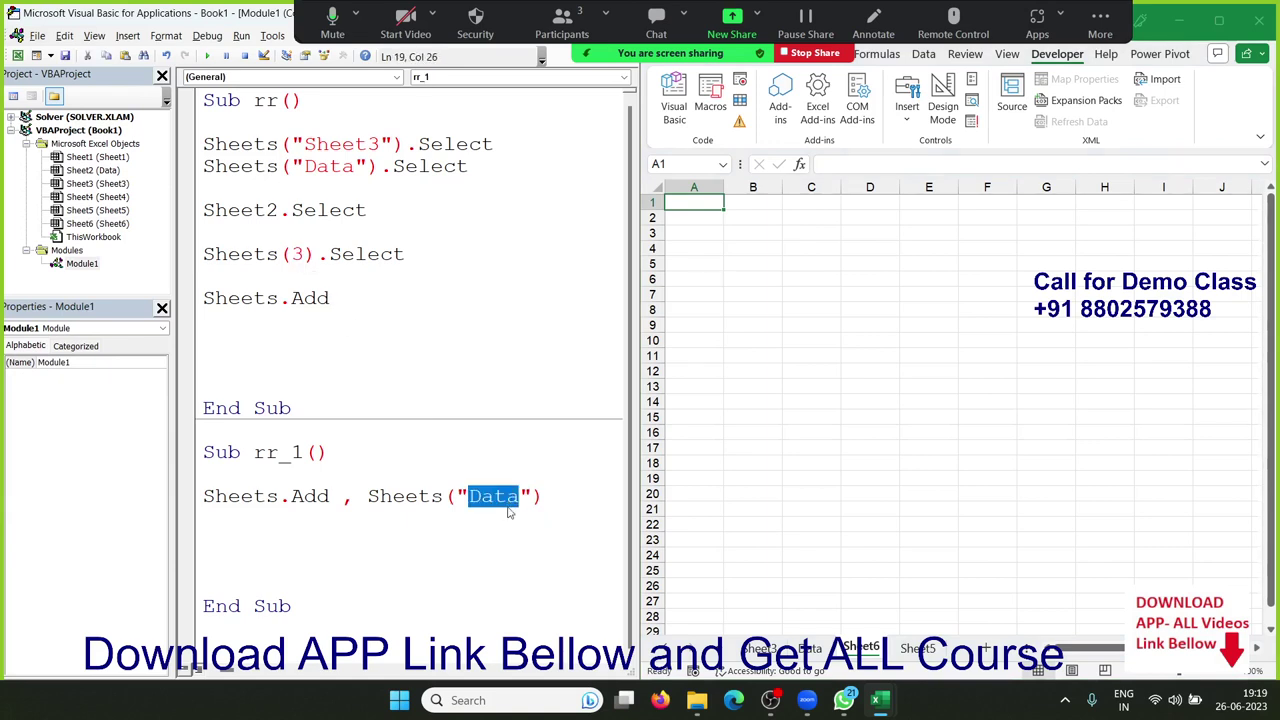
pyautogui.press('BackSpace')
pyautogui.press('BackSpace')
pyautogui.press('Delete')
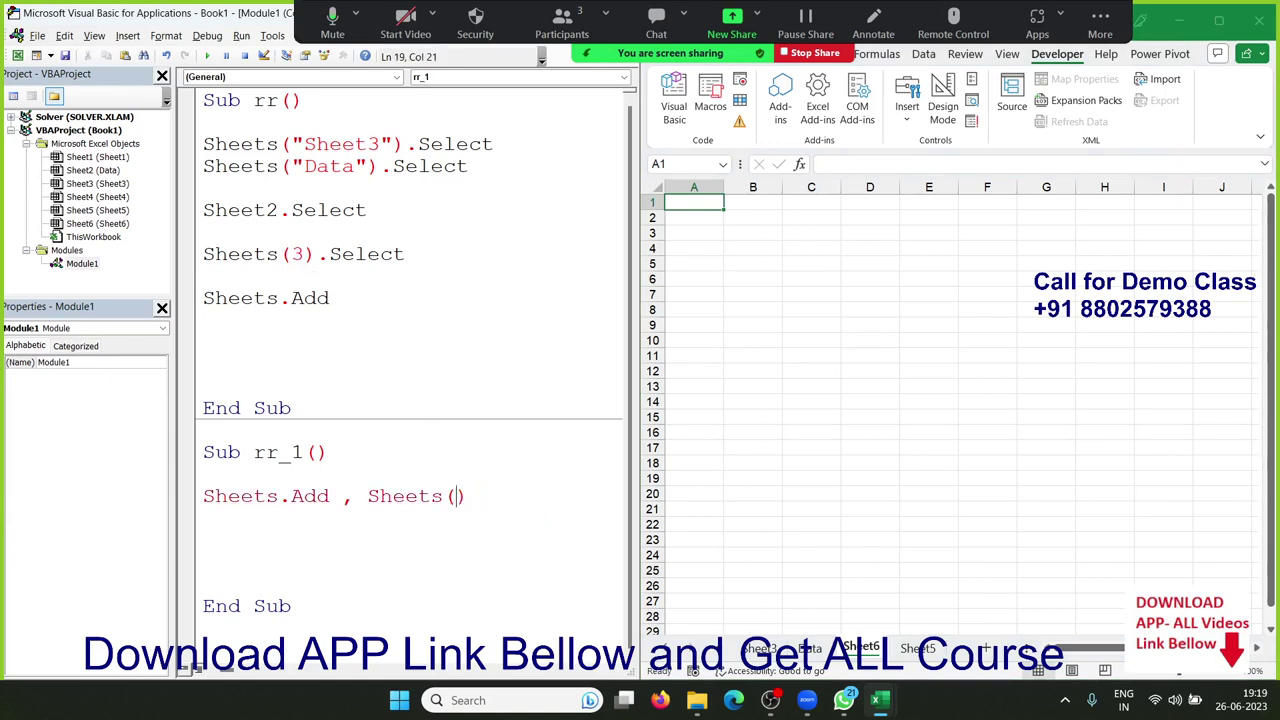
pyautogui.write('7')
pyautogui.click(452, 535)
pyautogui.click(227, 56)
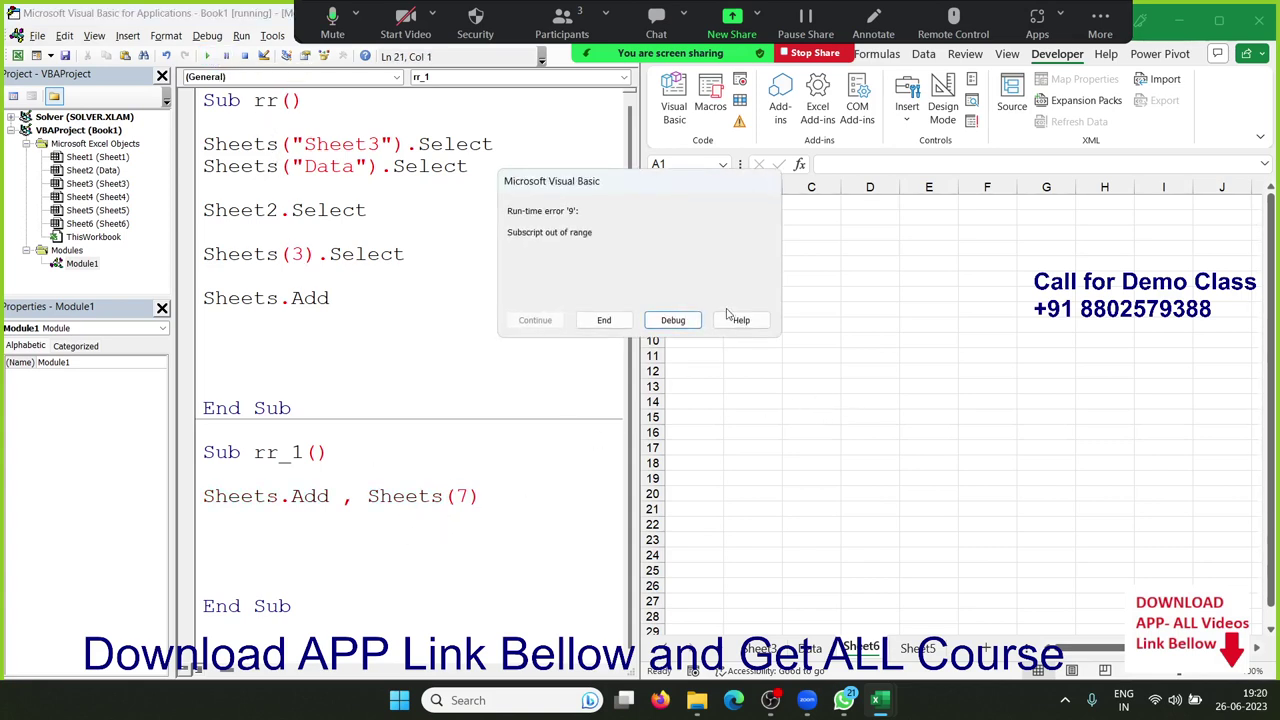
pyautogui.click(604, 320)
# Change the index to 6 and rerun rr_1, adding Sheet7 after Sheet5.
pyautogui.doubleClick(463, 496)
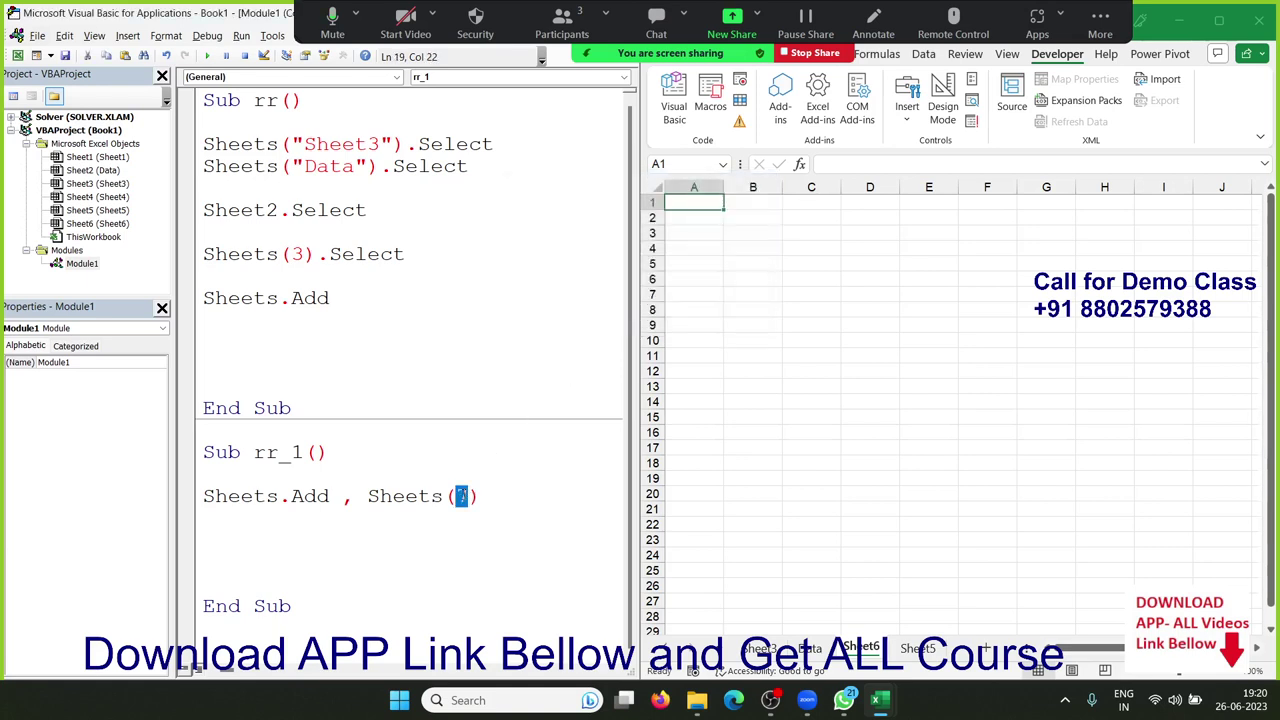
pyautogui.write('6')
pyautogui.click(452, 520)
pyautogui.click(207, 56)
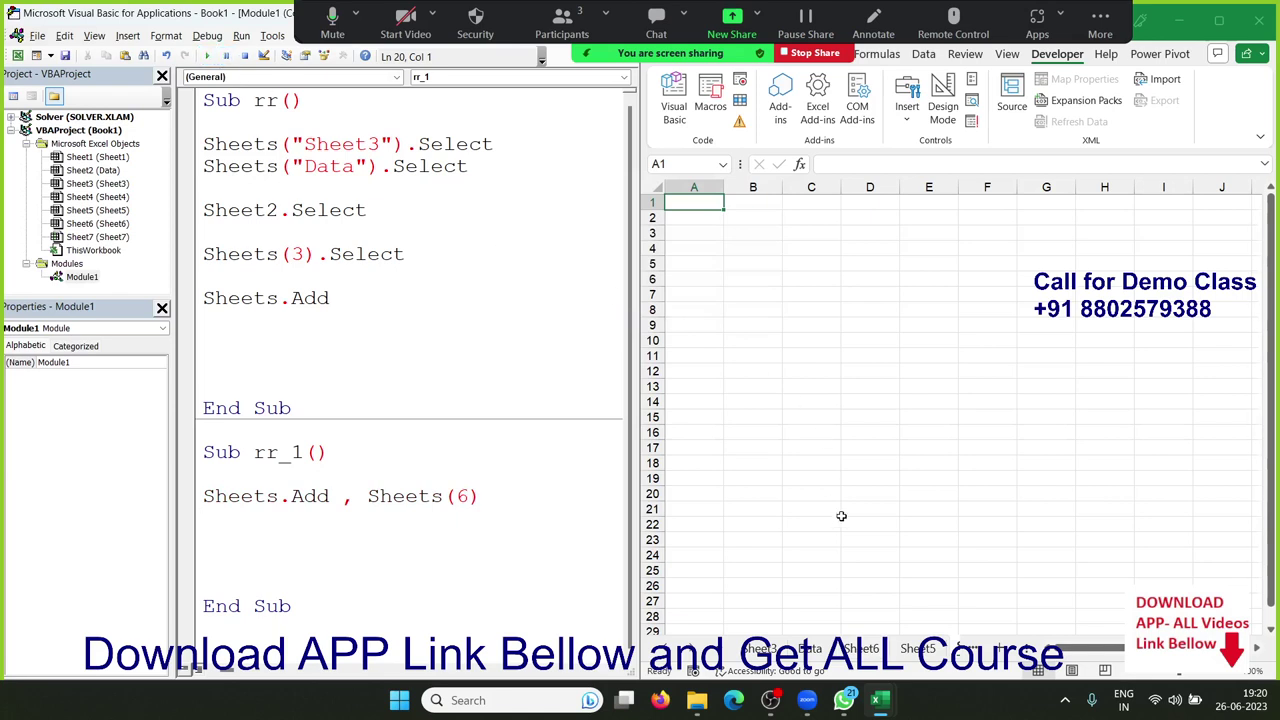
pyautogui.click(699, 650)
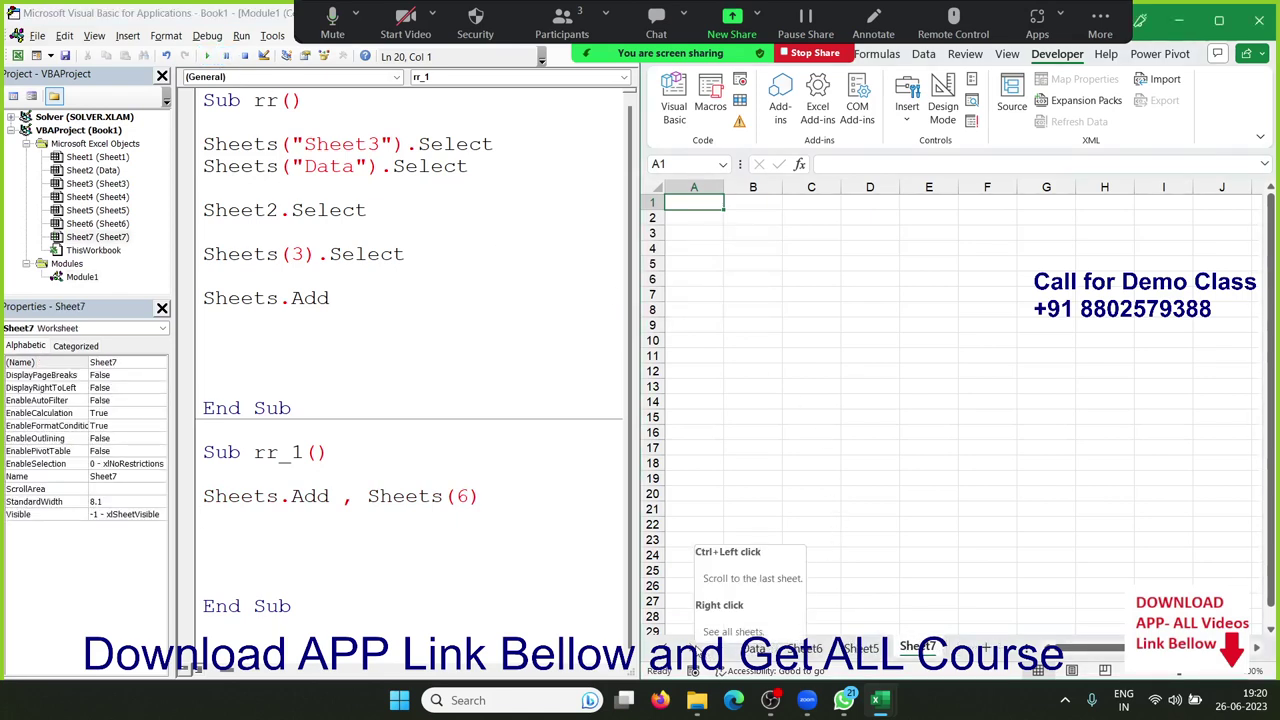
pyautogui.doubleClick(462, 496)
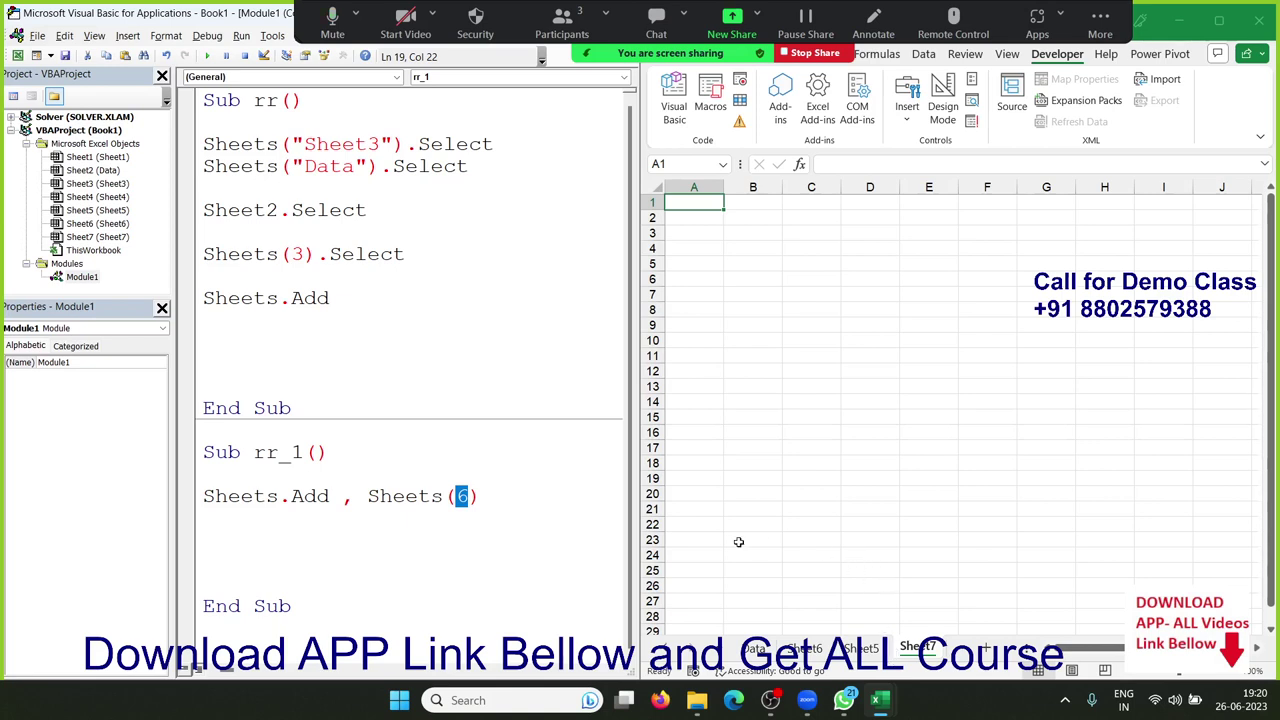
# Replace index 6 with Sheets.Count, completed from IntelliSense, and widen the code window.
pyautogui.write('sheet')
pyautogui.write('s.coun')
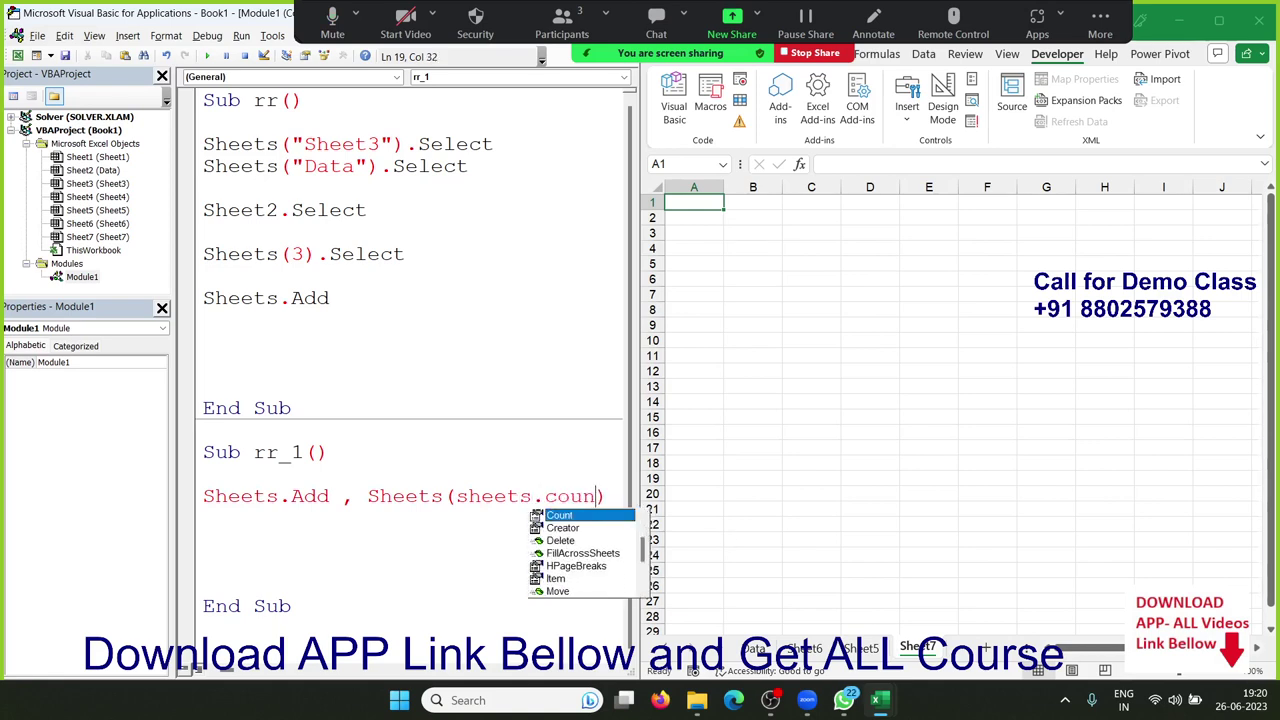
pyautogui.press('Tab')
pyautogui.click(474, 530)
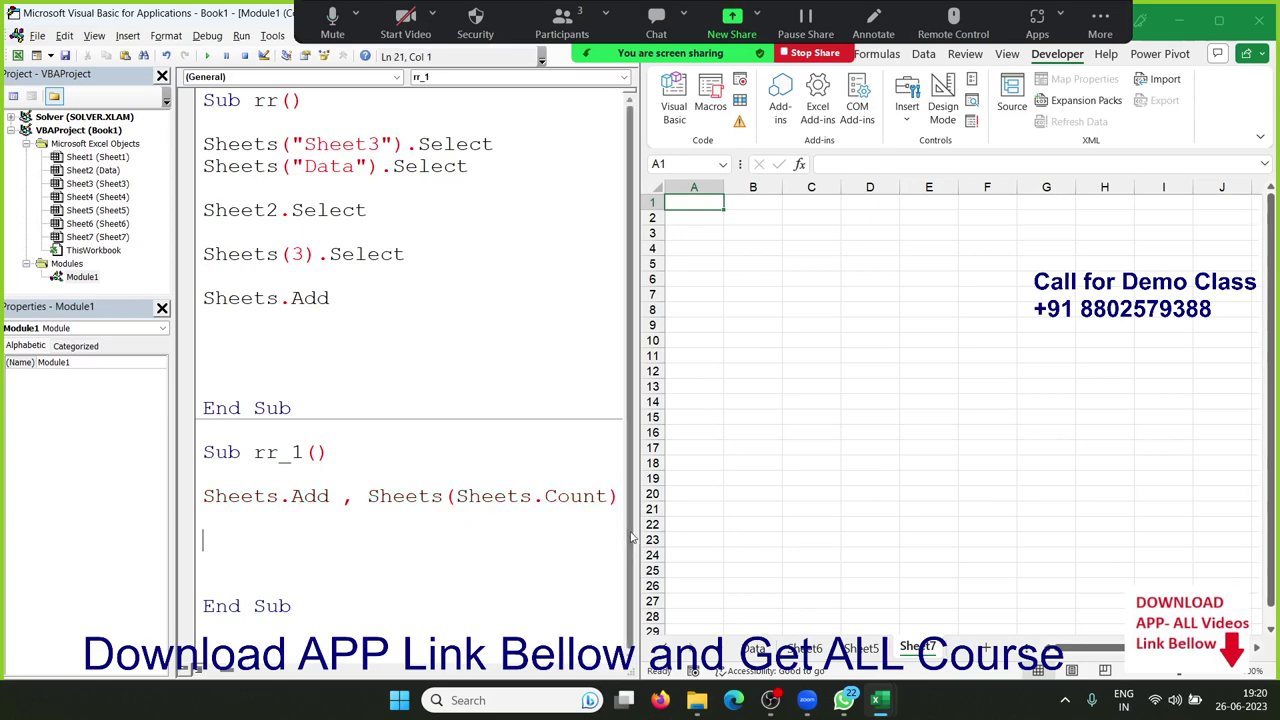
pyautogui.moveTo(640, 540); pyautogui.dragTo(726, 540)
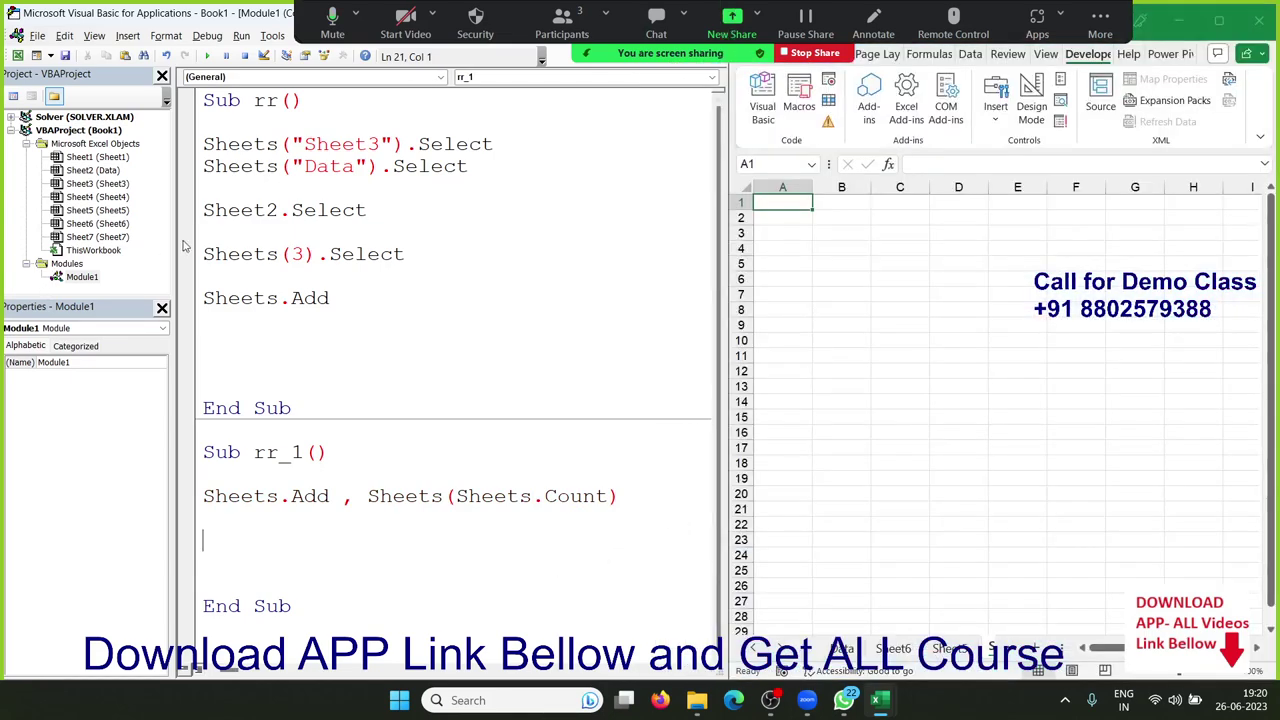
pyautogui.moveTo(203, 238); pyautogui.dragTo(320, 276)
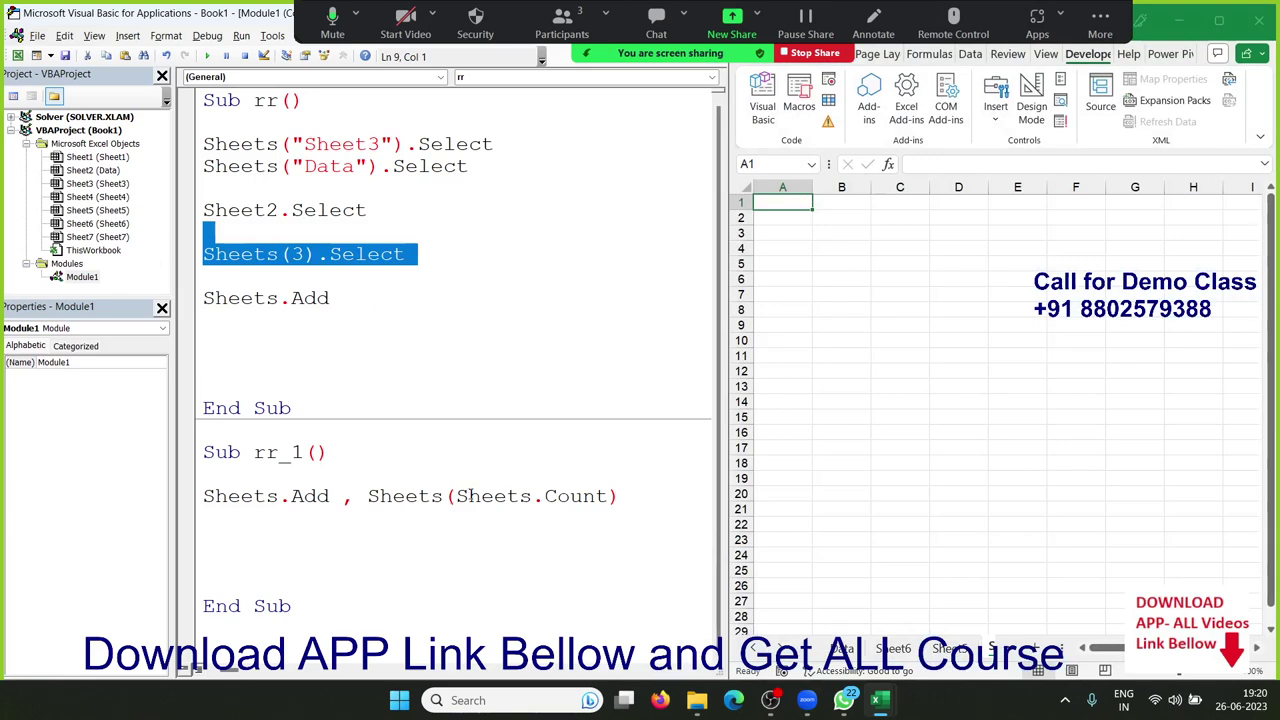
pyautogui.moveTo(456, 498); pyautogui.dragTo(582, 503)
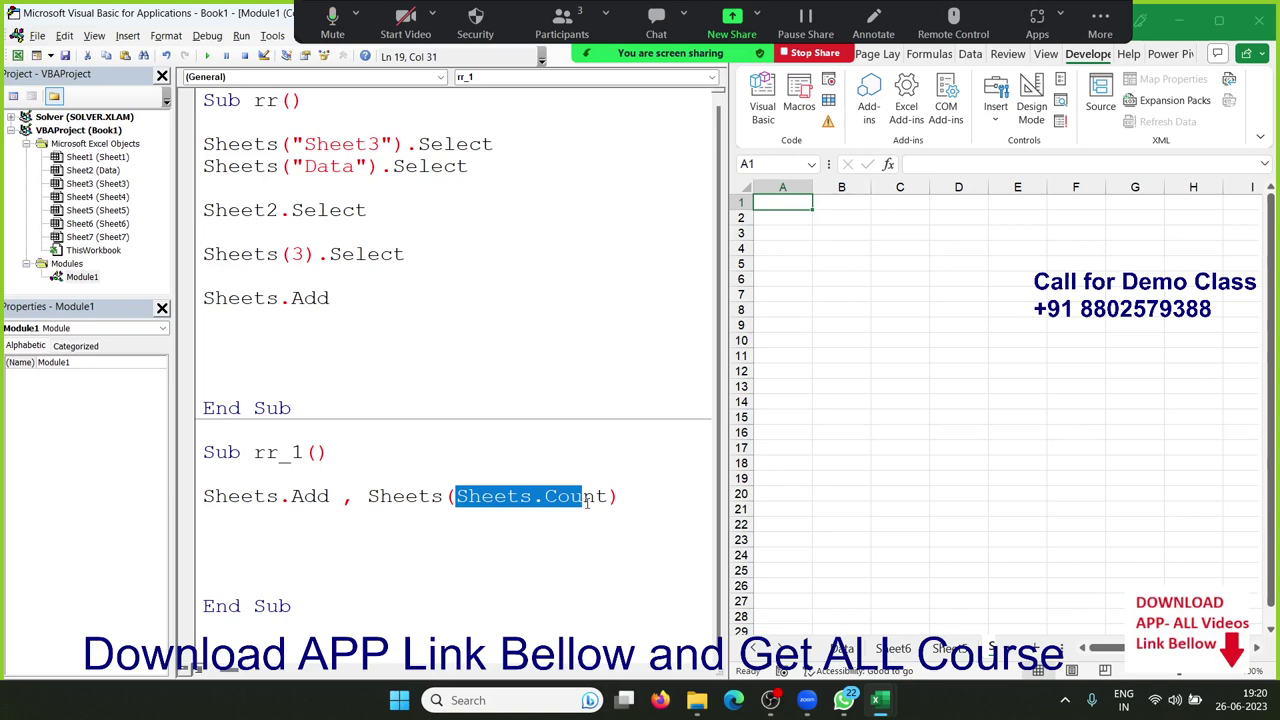
pyautogui.moveTo(588, 503); pyautogui.dragTo(610, 507)
pyautogui.click(429, 546)
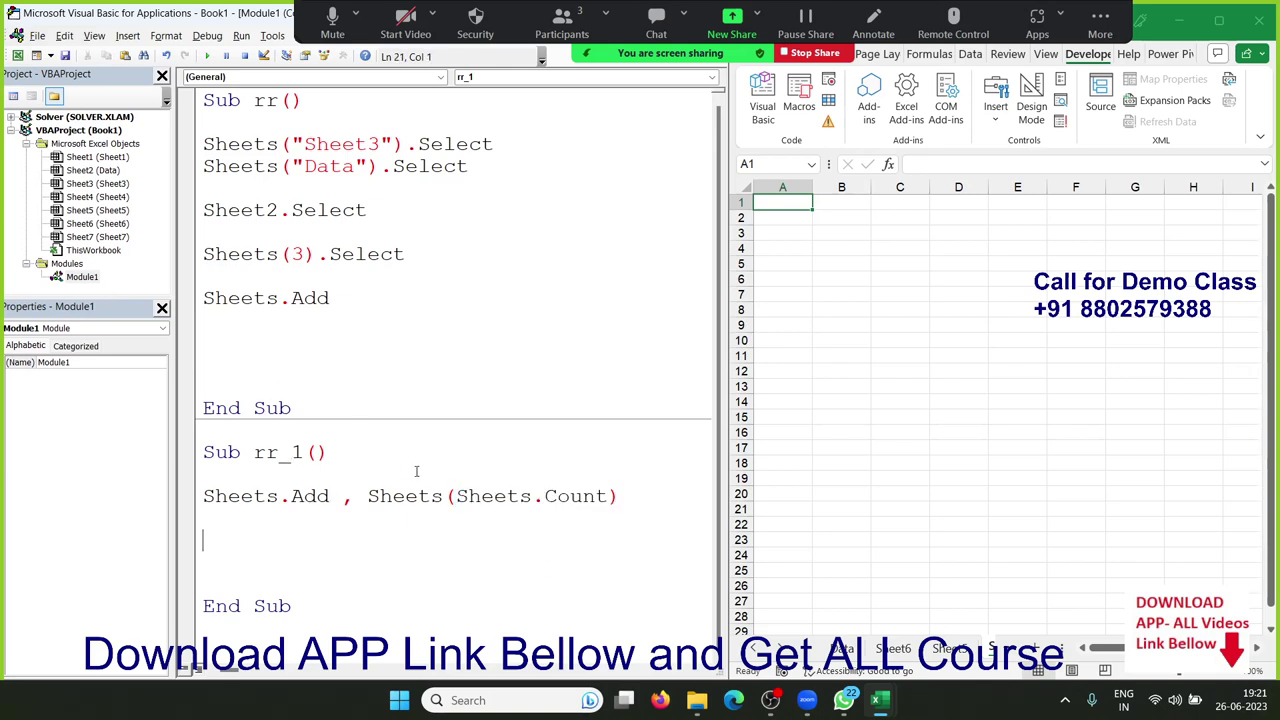
# Add ActiveSheet.Name = "Data" on the empty line below Sheets.Add in rr.
pyautogui.click(247, 322)
pyautogui.write('a')
pyautogui.write('ctivesh')
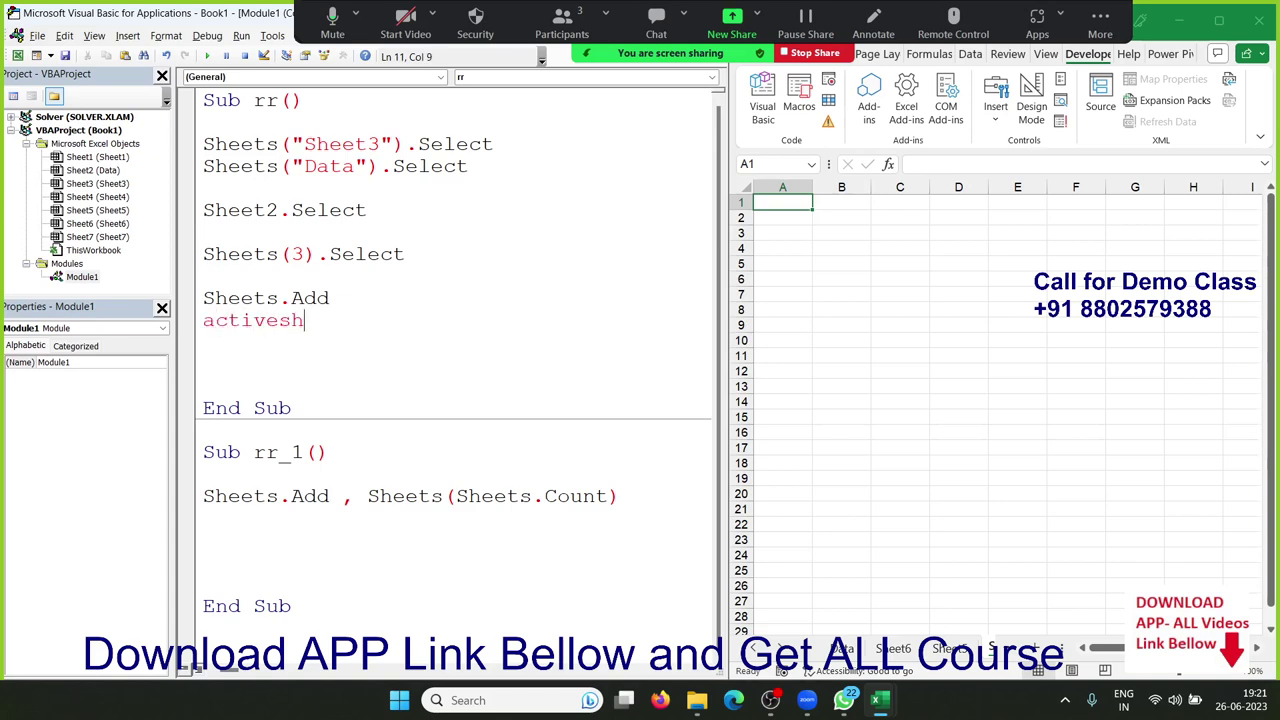
pyautogui.write('eet.')
pyautogui.write('name=')
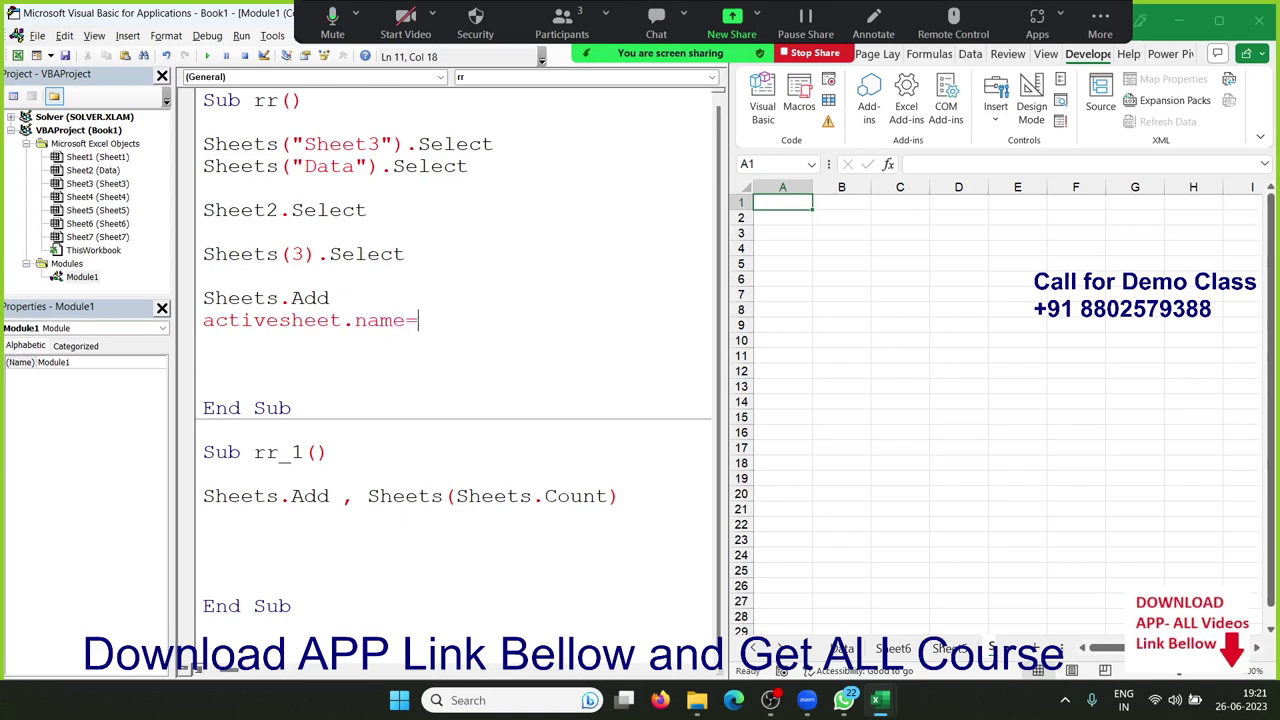
pyautogui.write('"')
pyautogui.write('Data')
pyautogui.write('"')
pyautogui.press('Return')
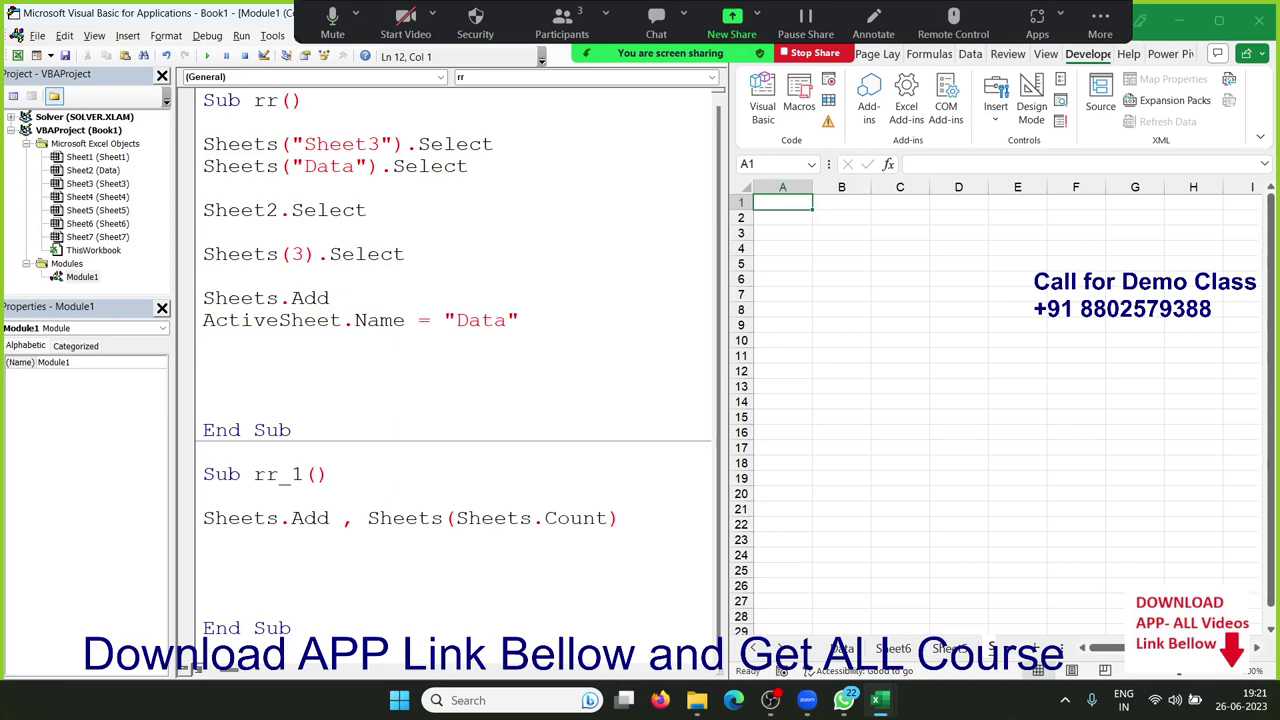
pyautogui.press('Up')
pyautogui.hotkey('shift', 'Right')
pyautogui.hotkey('shift', 'Right')
pyautogui.click(204, 276)
pyautogui.moveTo(204, 276)
pyautogui.mouseDown()
pyautogui.moveTo(228, 210)
pyautogui.moveTo(228, 144)
pyautogui.moveTo(204, 122)
pyautogui.mouseUp()
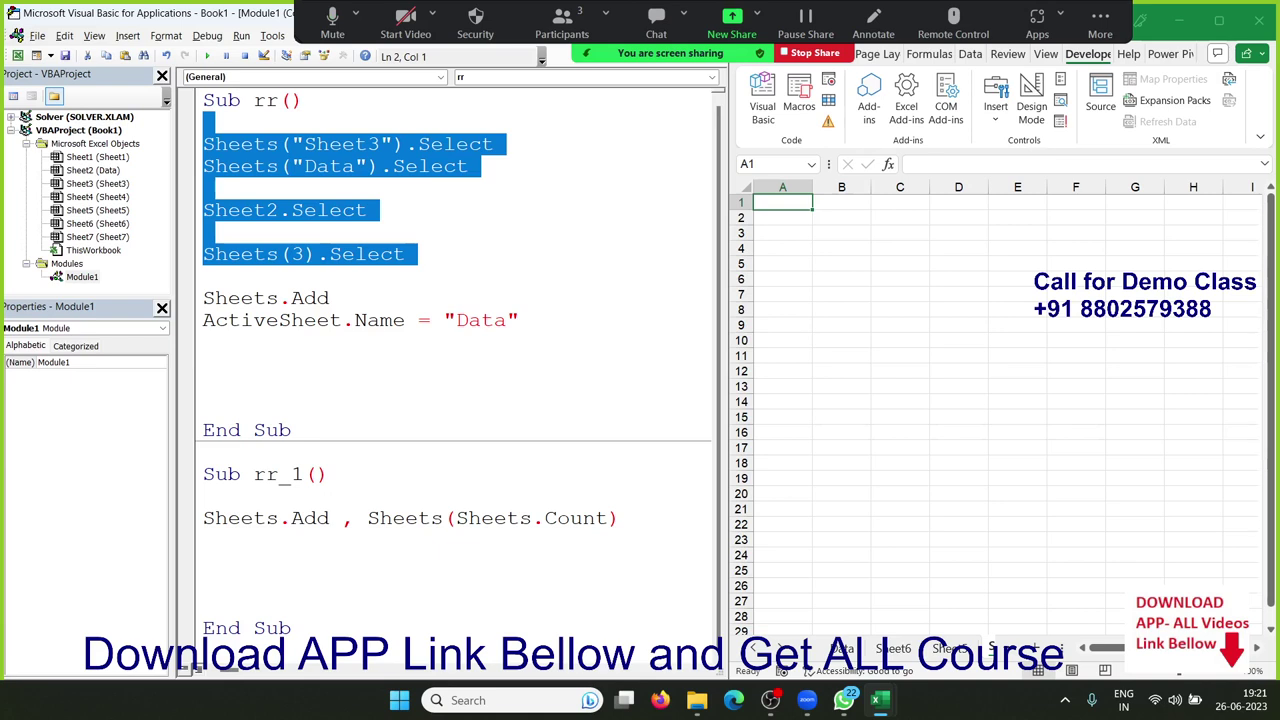
# Run macro rr and check the workbook's last sheet tabs for the added sheet.
pyautogui.click(228, 320)
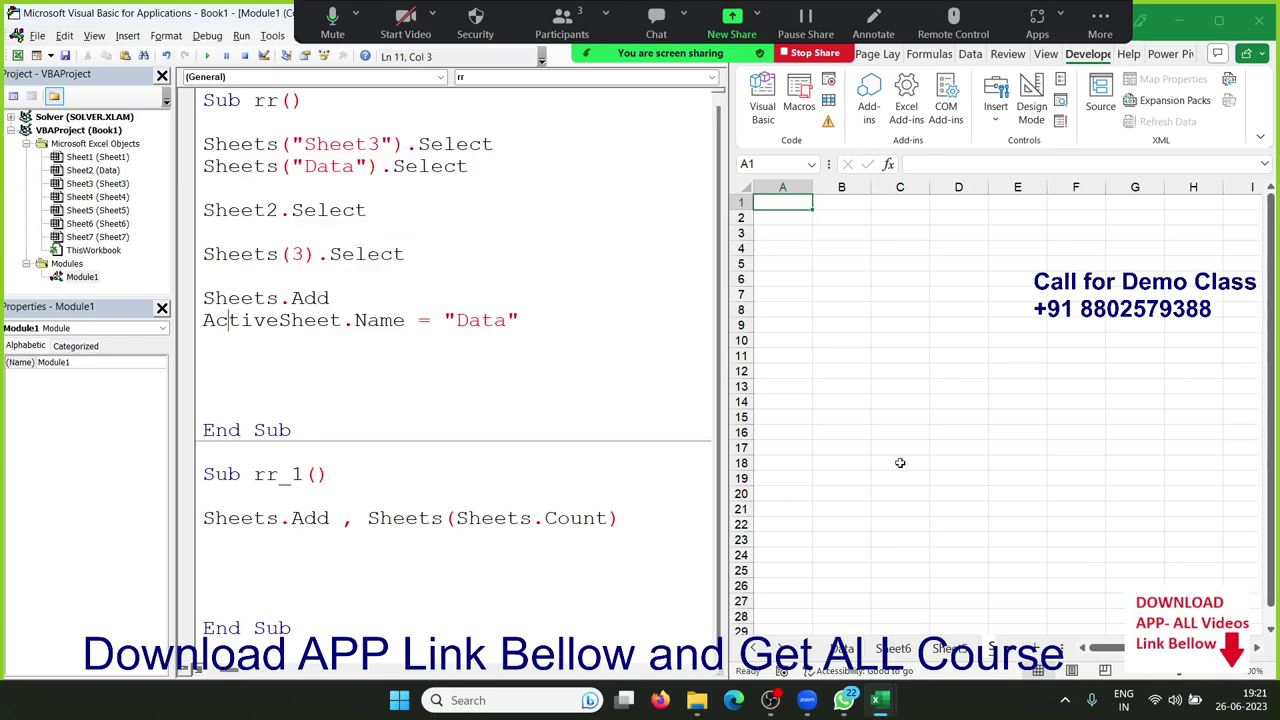
pyautogui.click(1034, 652)
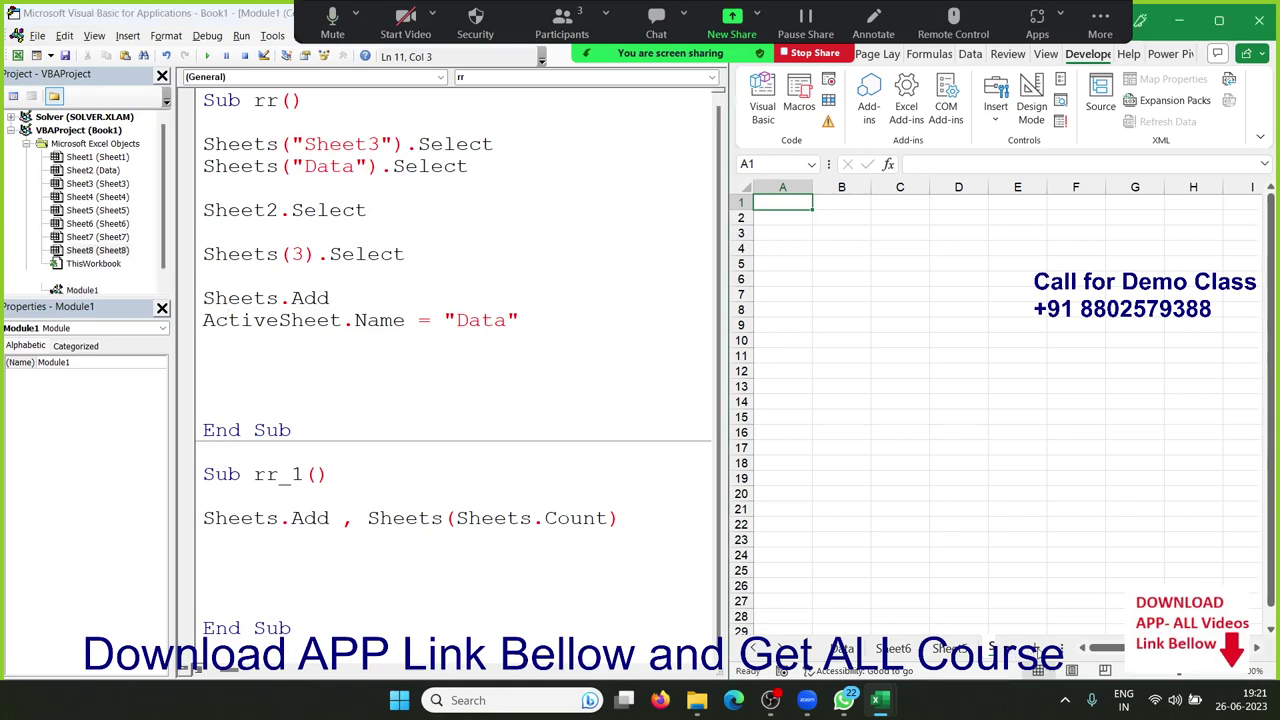
pyautogui.click(1034, 652)
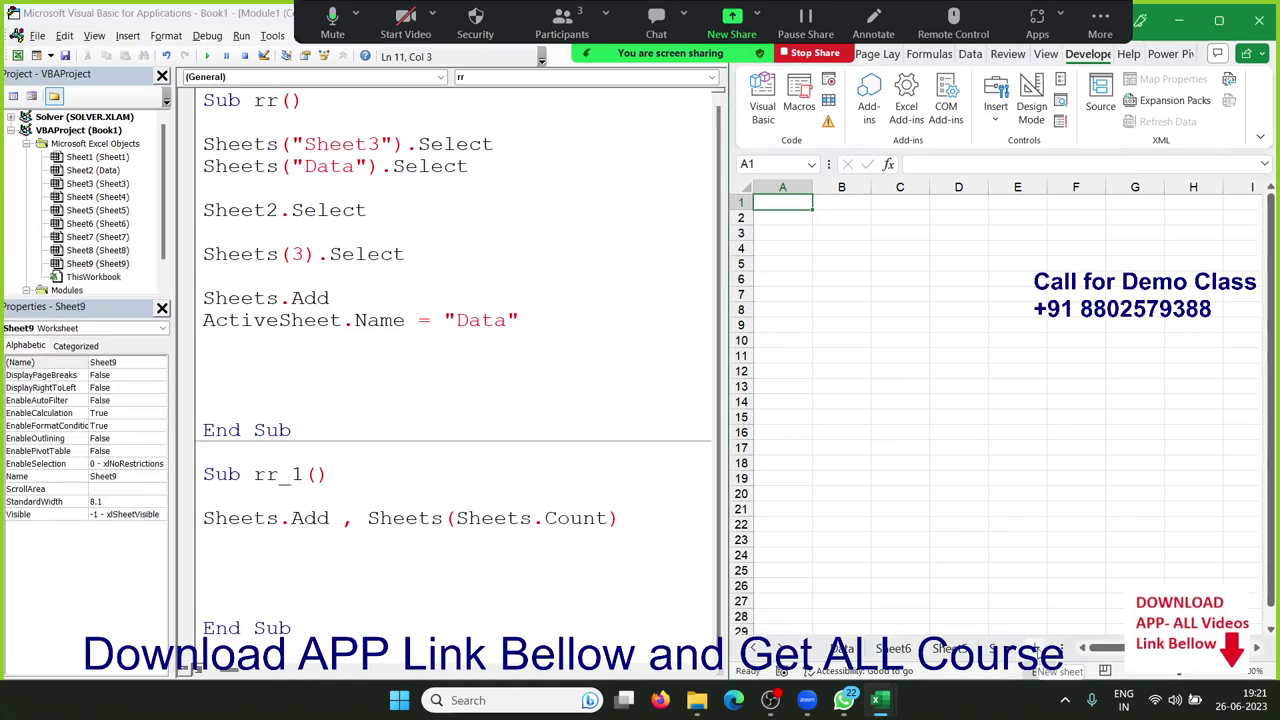
pyautogui.click(876, 298)
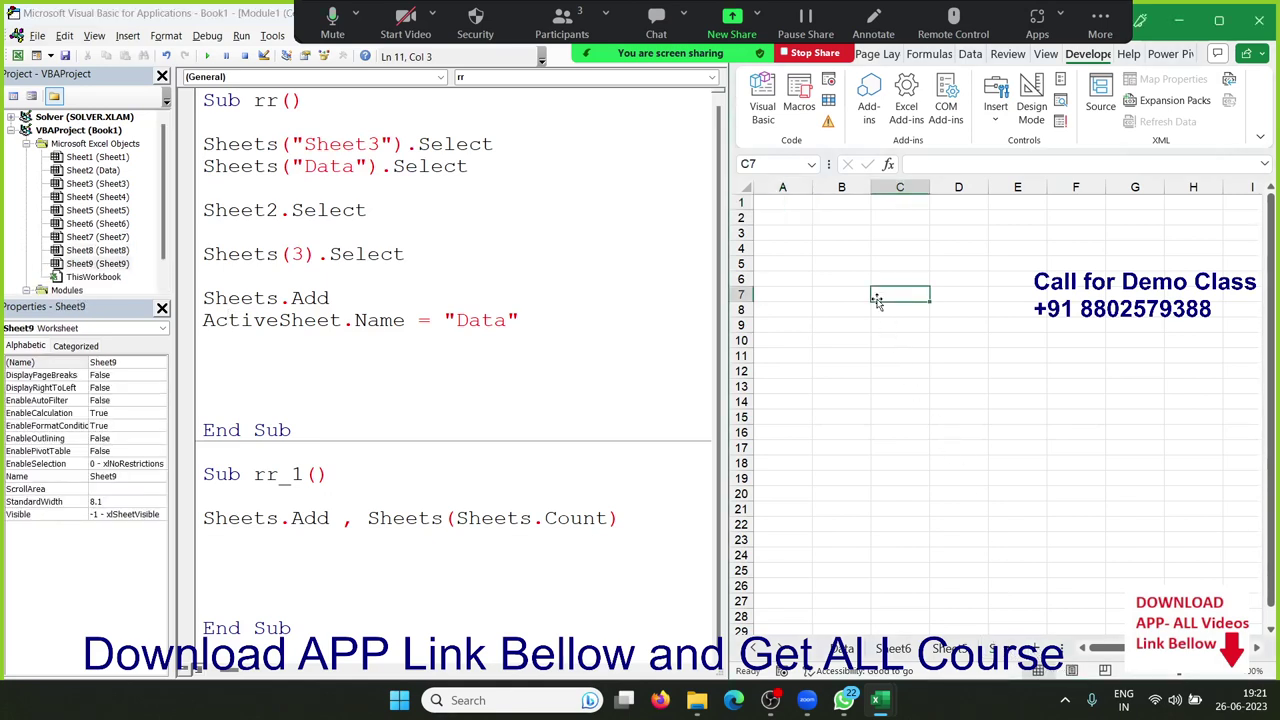
pyautogui.click(782, 650)
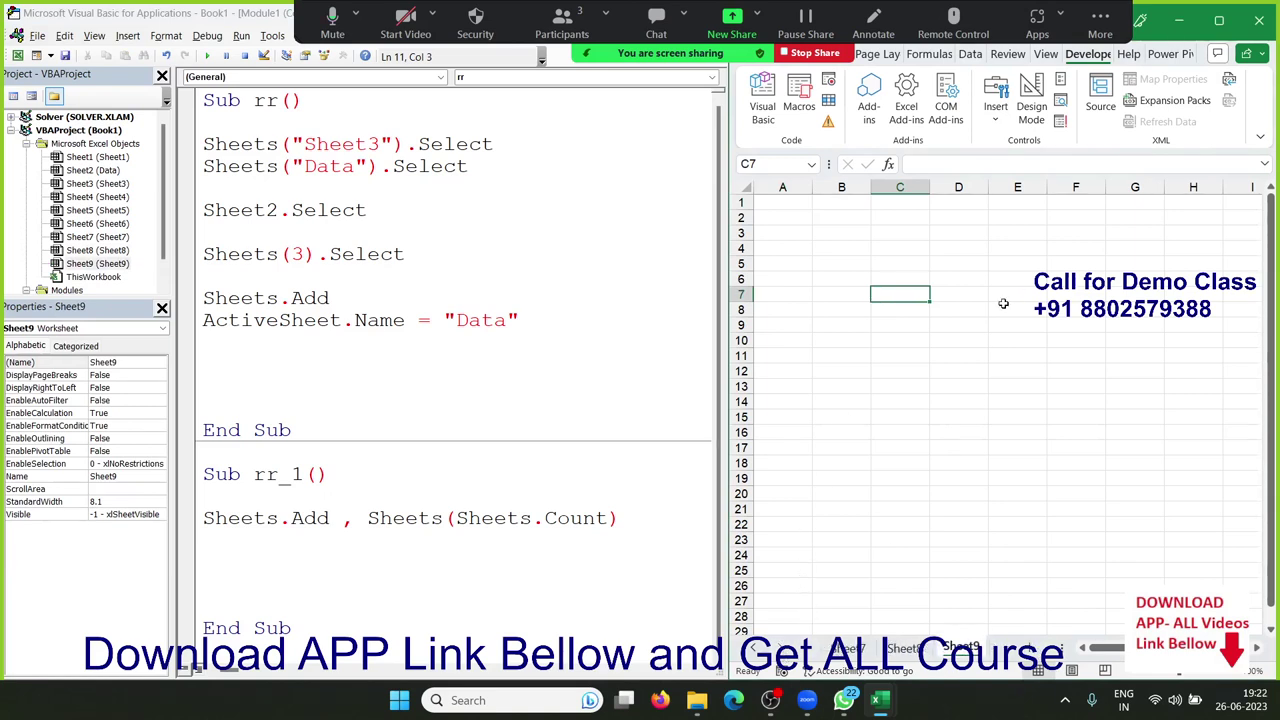
pyautogui.click(466, 331)
pyautogui.click(455, 320)
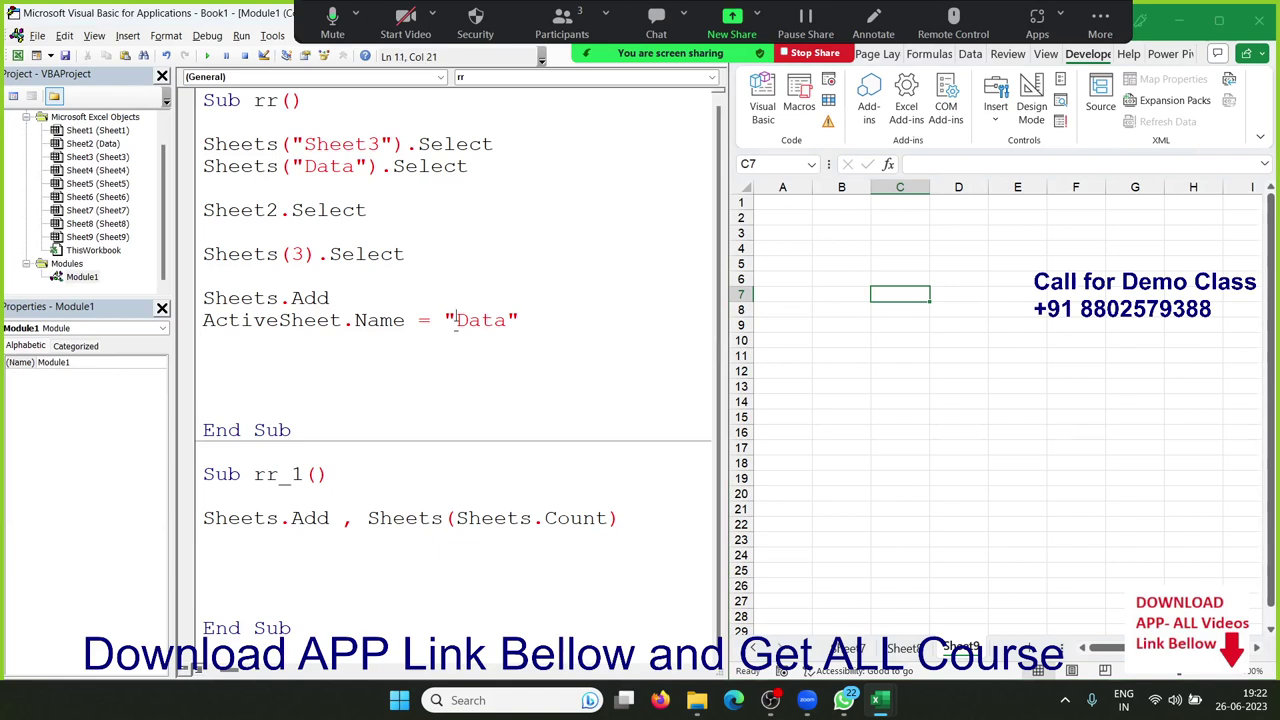
pyautogui.doubleClick(458, 320)
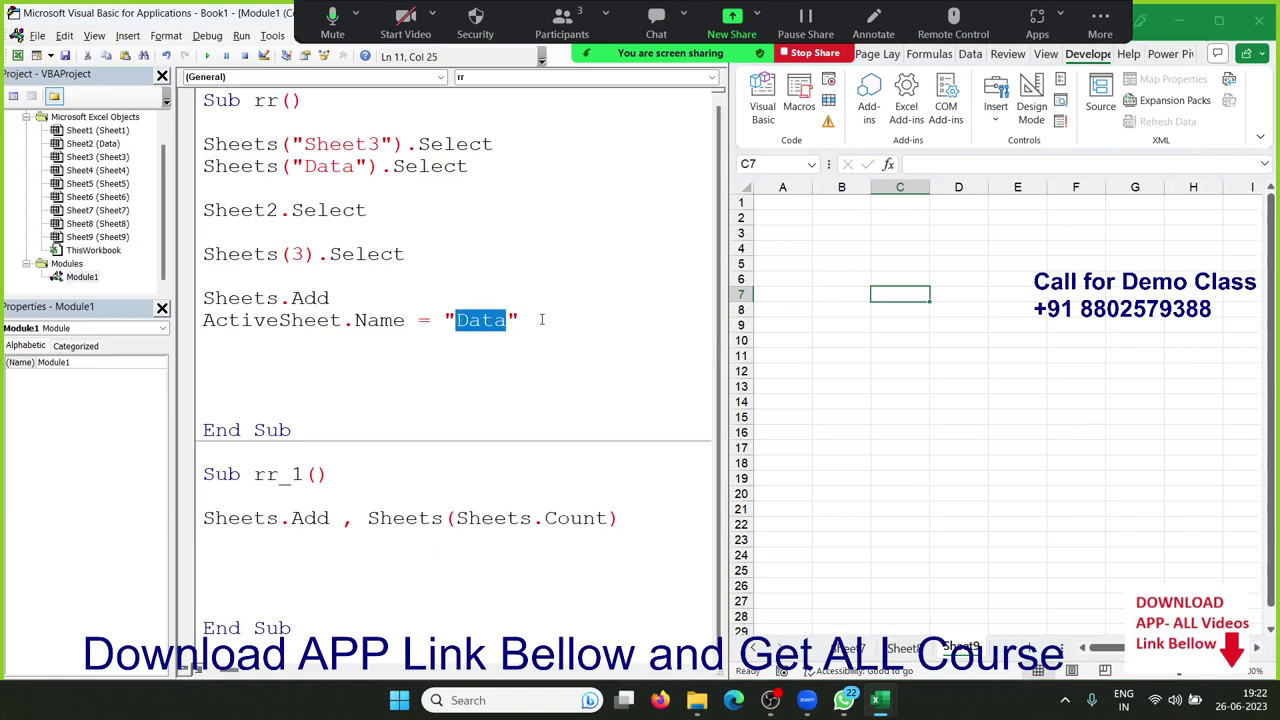
pyautogui.click(393, 362)
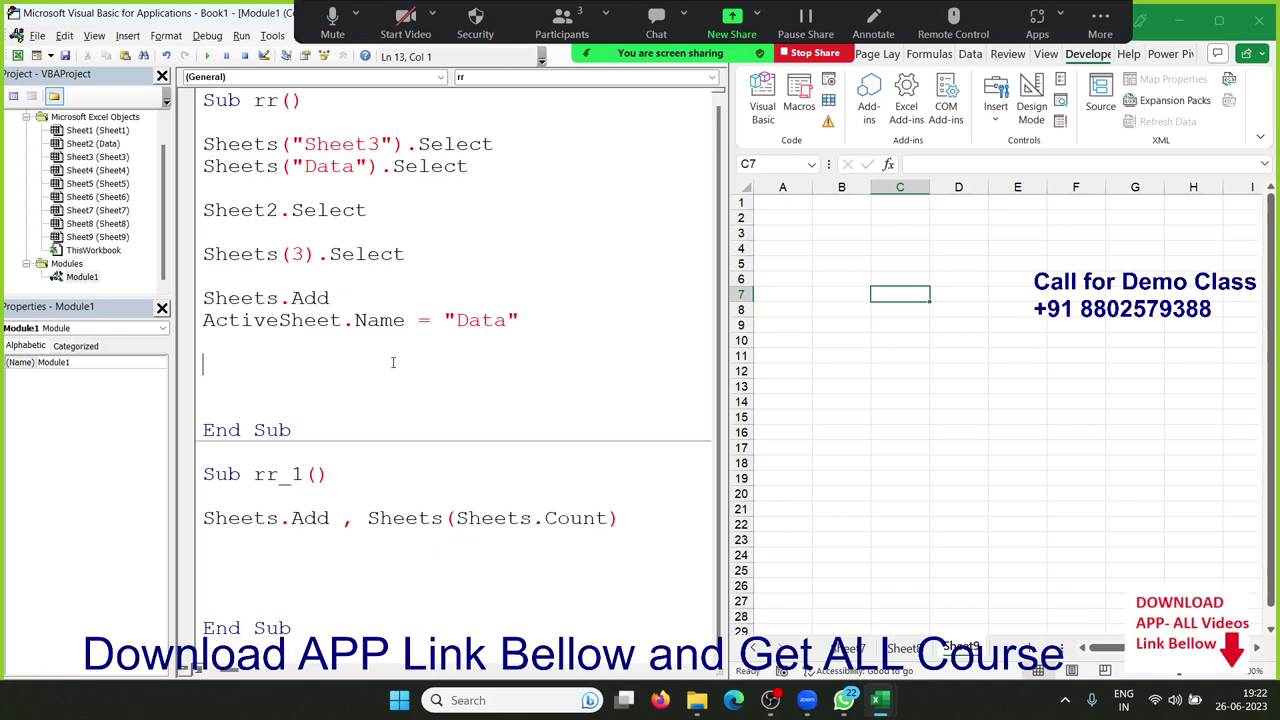
# Highlight the Sheets.Add and ActiveSheet.Name lines, ending on a new blank line below.
pyautogui.press('Up')
pyautogui.press('Up')
pyautogui.hotkey('shift', 'Down')
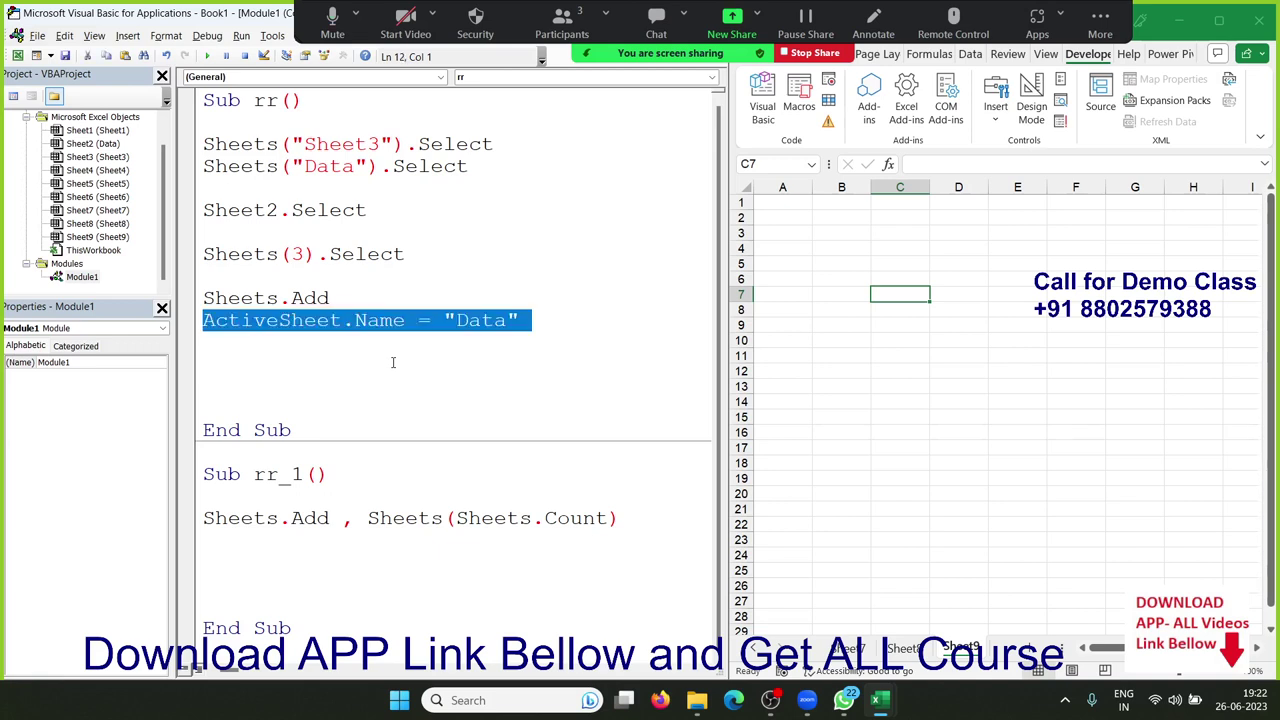
pyautogui.press('Right')
pyautogui.press('Up')
pyautogui.press('Up')
pyautogui.hotkey('shift', 'End')
pyautogui.press('Right')
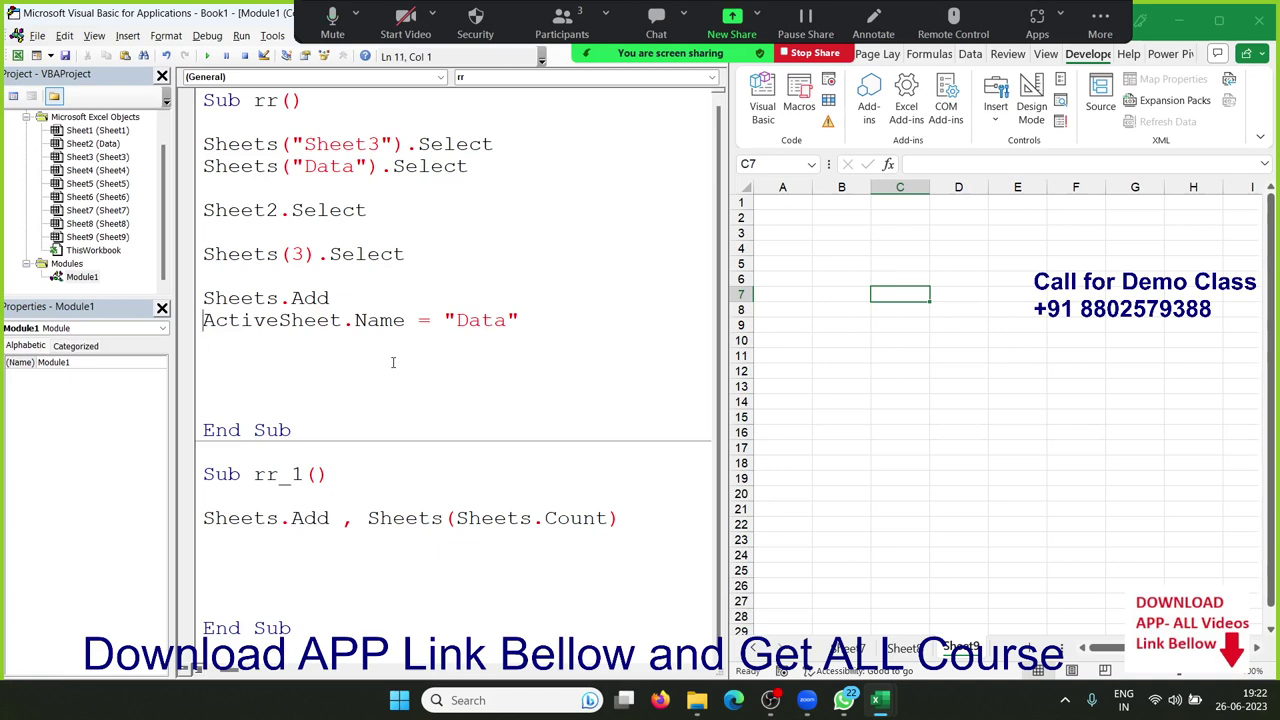
pyautogui.hotkey('shift', 'Down')
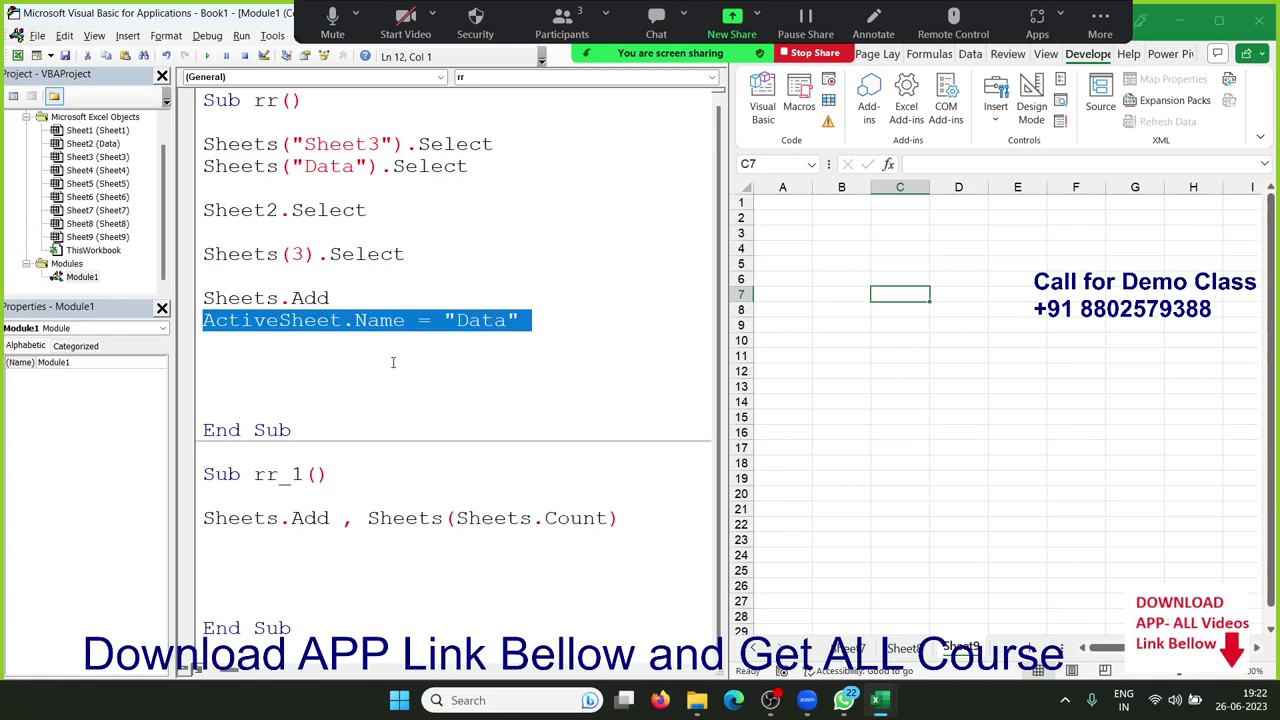
pyautogui.press('Right')
# Add the one-line statement Sheets.Add.Name = "Data" below the two-step version.
pyautogui.press('Return')
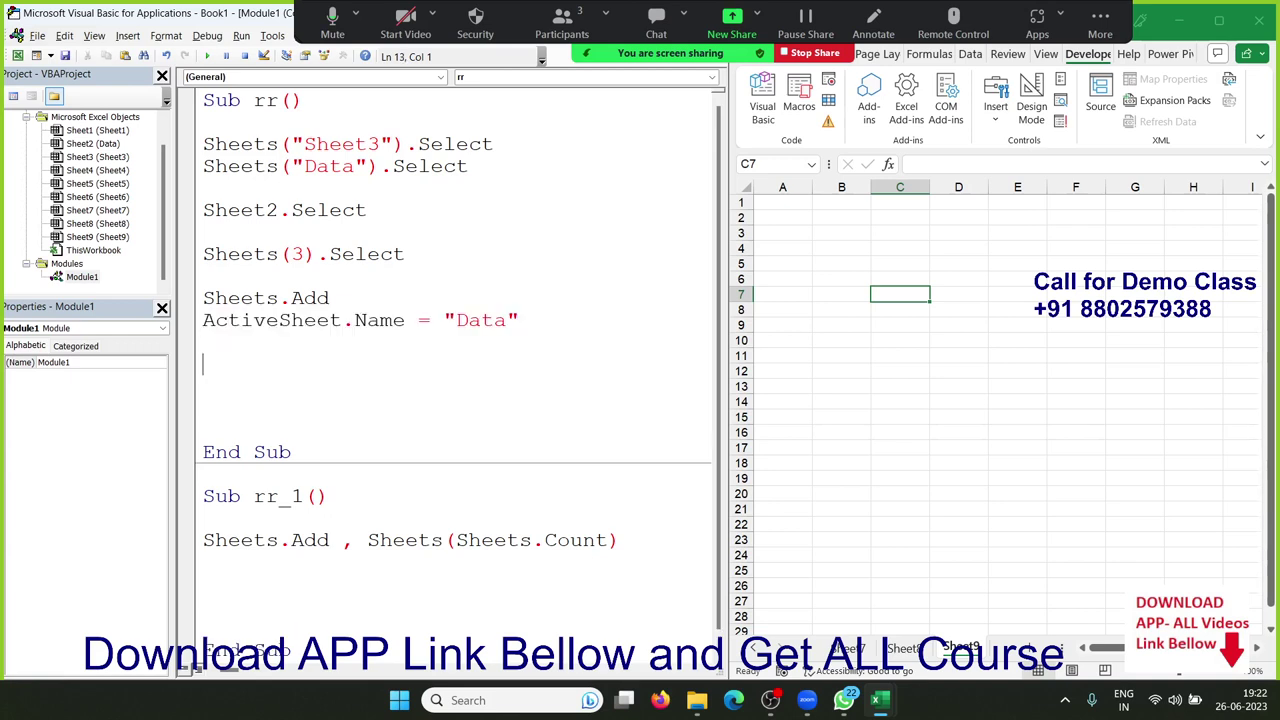
pyautogui.write('sheets.')
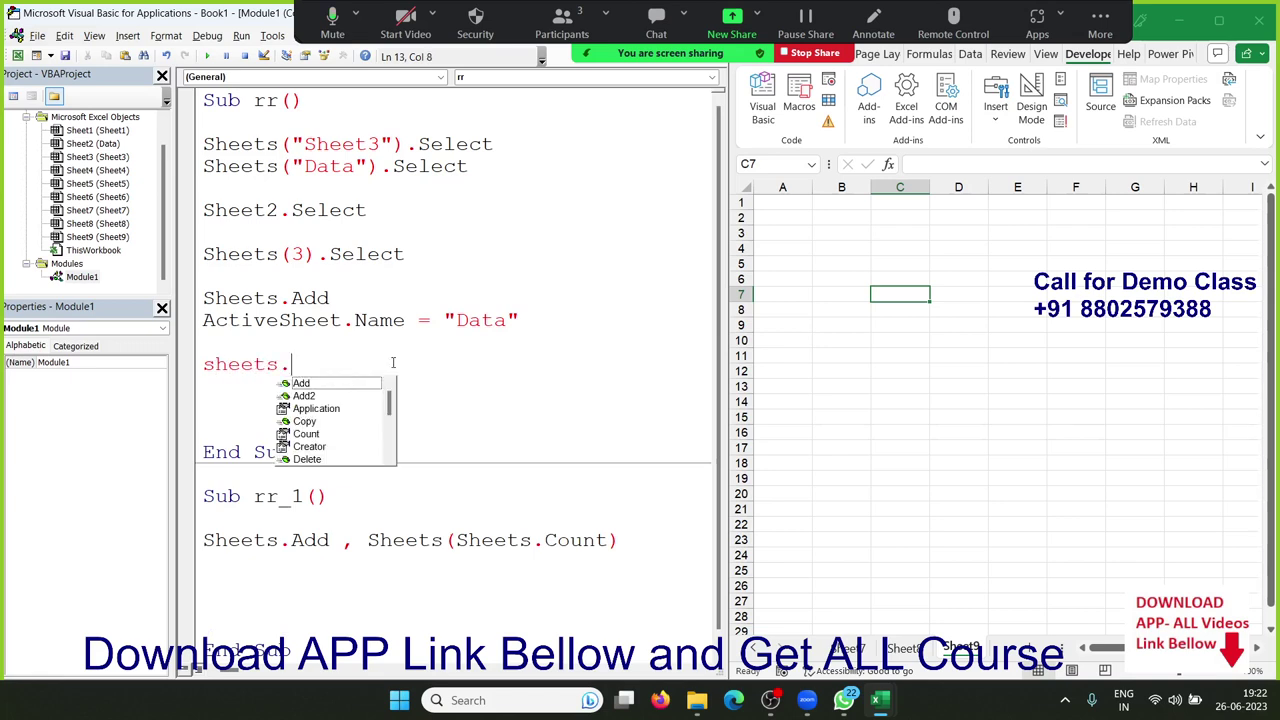
pyautogui.write('ad')
pyautogui.press('Tab')
pyautogui.write('.n')
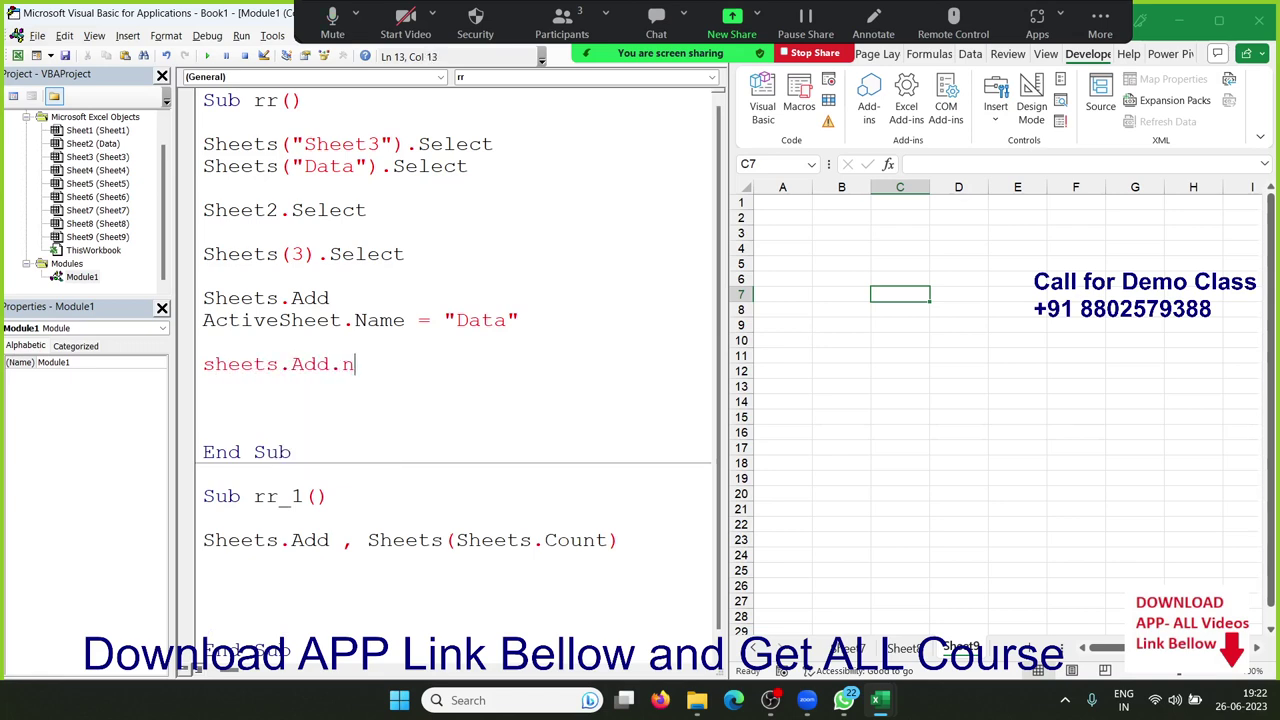
pyautogui.write('ame=')
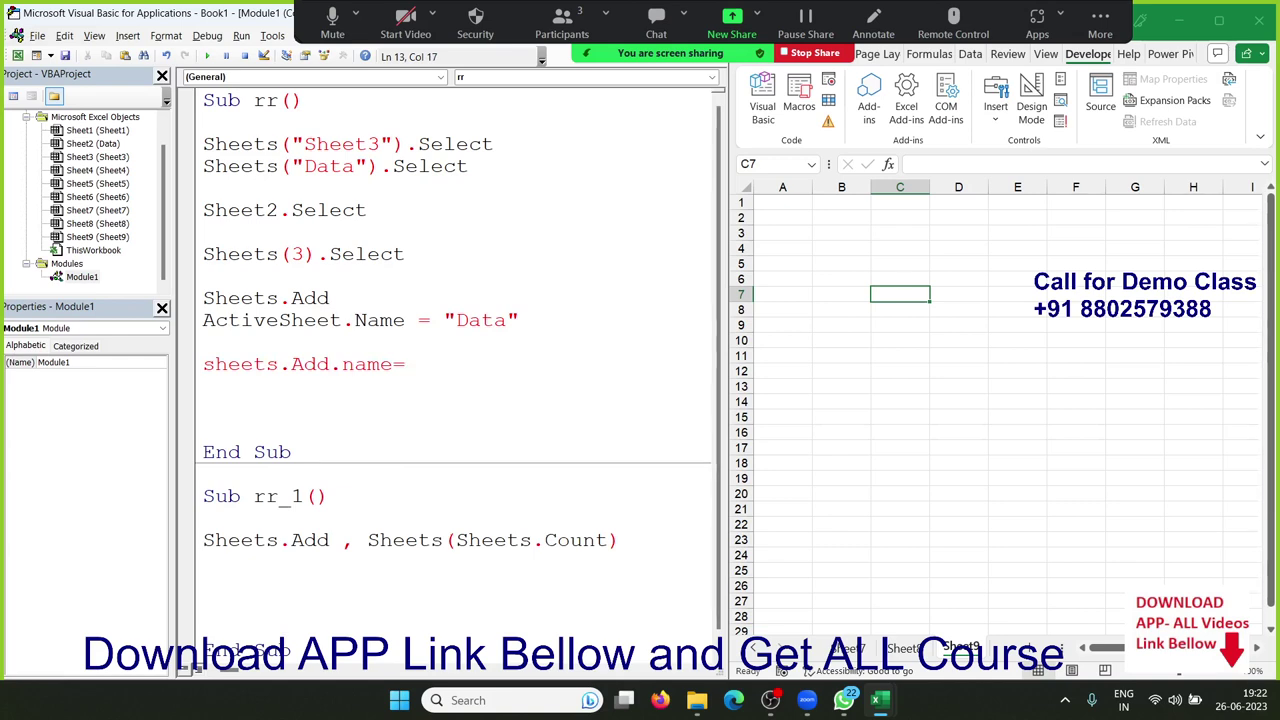
pyautogui.write('"Data"')
pyautogui.press('Return')
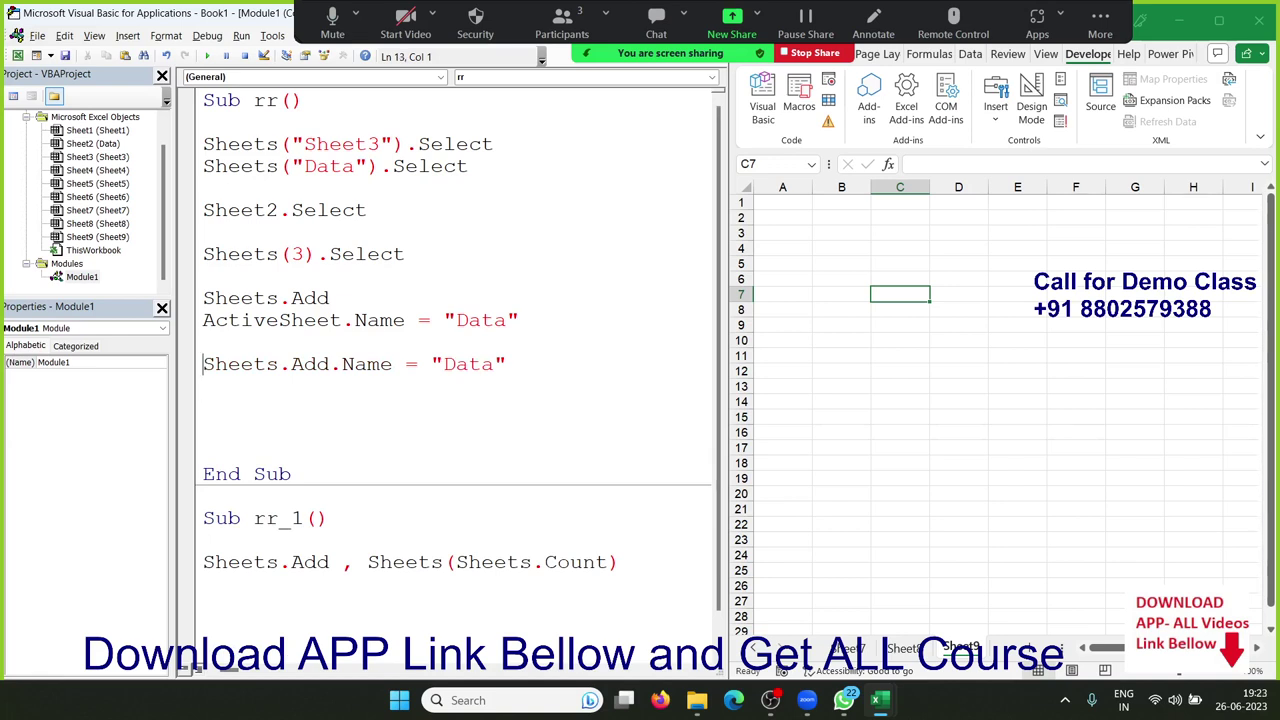
pyautogui.hotkey('shift', 'Up')
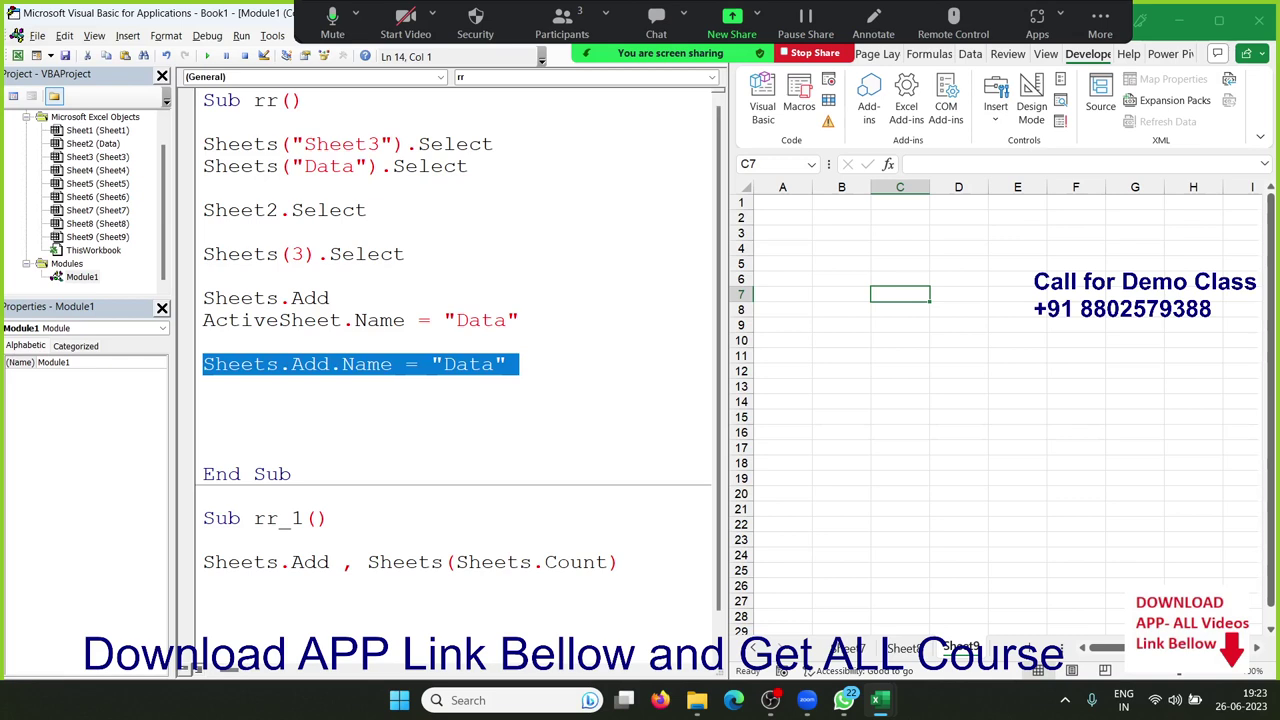
# Insert blank lines between Sheets.Add and the ActiveSheet.Name statement.
pyautogui.click(203, 320)
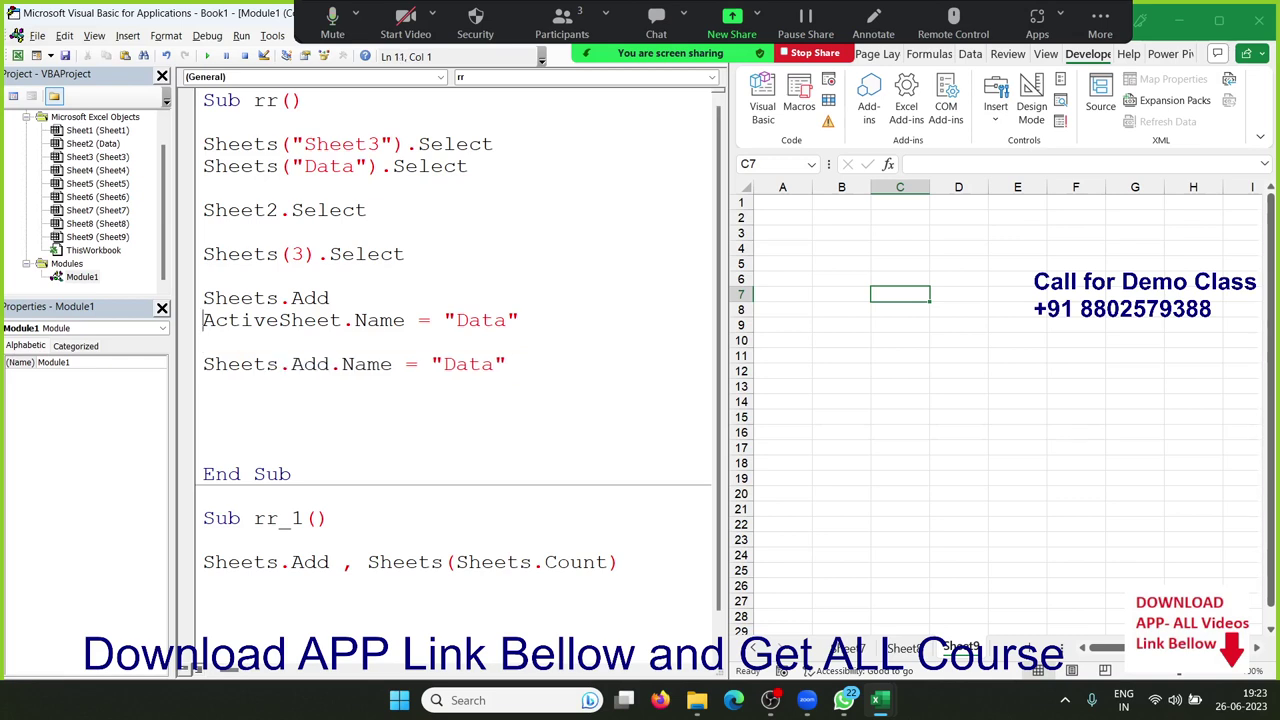
pyautogui.press('Return')
pyautogui.press('Return')
pyautogui.press('Up')
pyautogui.press('Up')
pyautogui.hotkey('shift', 'Up')
pyautogui.hotkey('shift', 'Down')
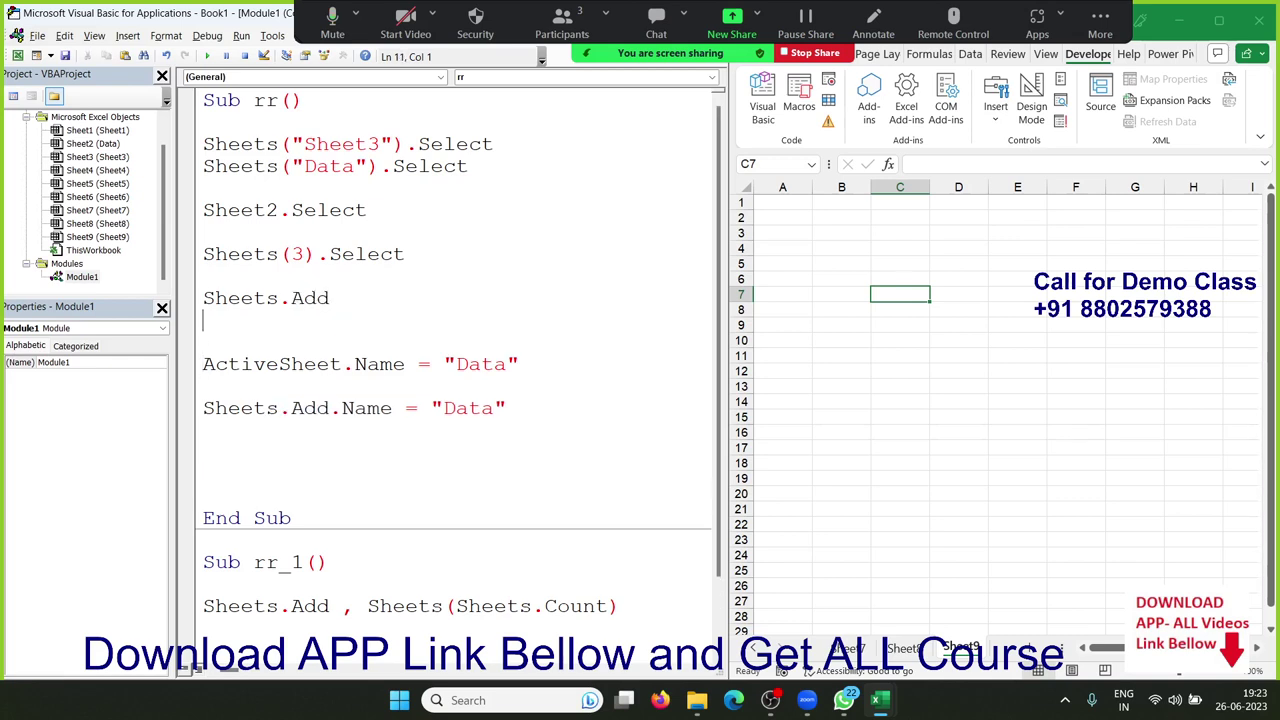
pyautogui.hotkey('shift', 'Down')
# Highlight the statements and blank gap, then settle on the empty line before End Sub.
pyautogui.press('Down')
pyautogui.press('Down')
pyautogui.press('Down')
pyautogui.hotkey('shift', 'End')
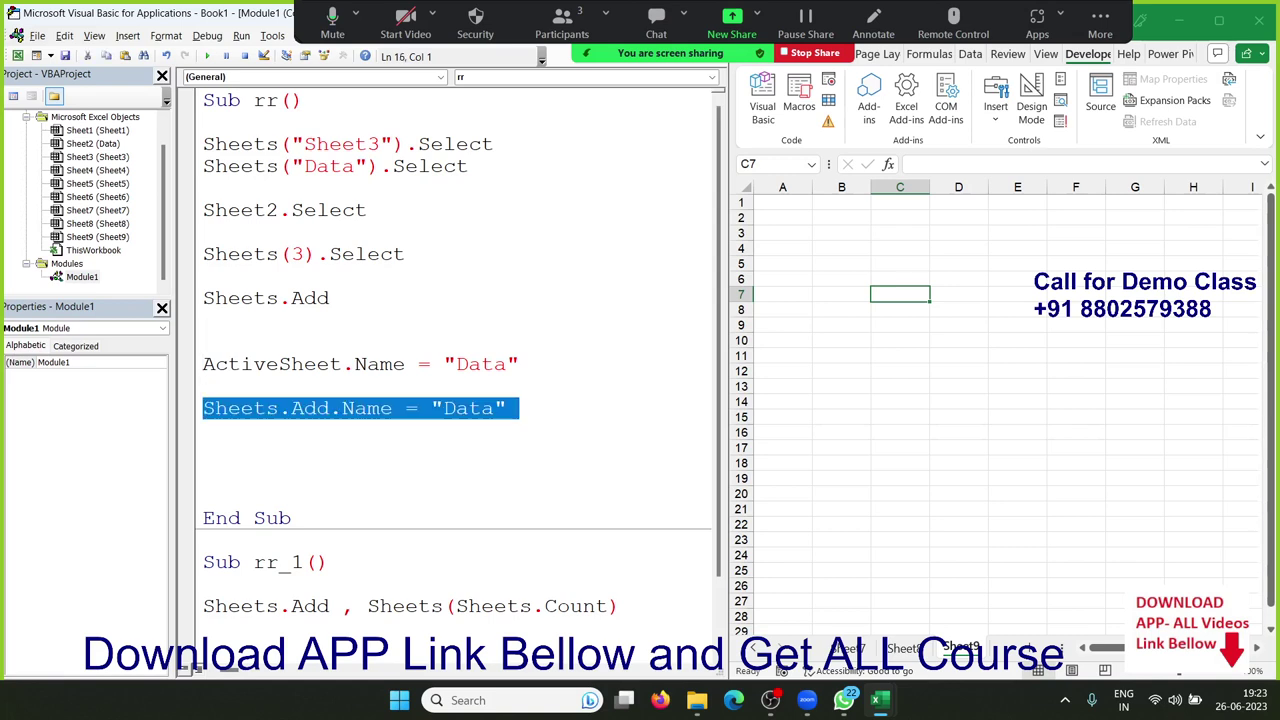
pyautogui.press('Up')
pyautogui.press('Up')
pyautogui.press('Up')
pyautogui.press('Up')
pyautogui.press('Up')
pyautogui.hotkey('shift', 'Down')
pyautogui.hotkey('shift', 'Down')
pyautogui.hotkey('shift', 'Down')
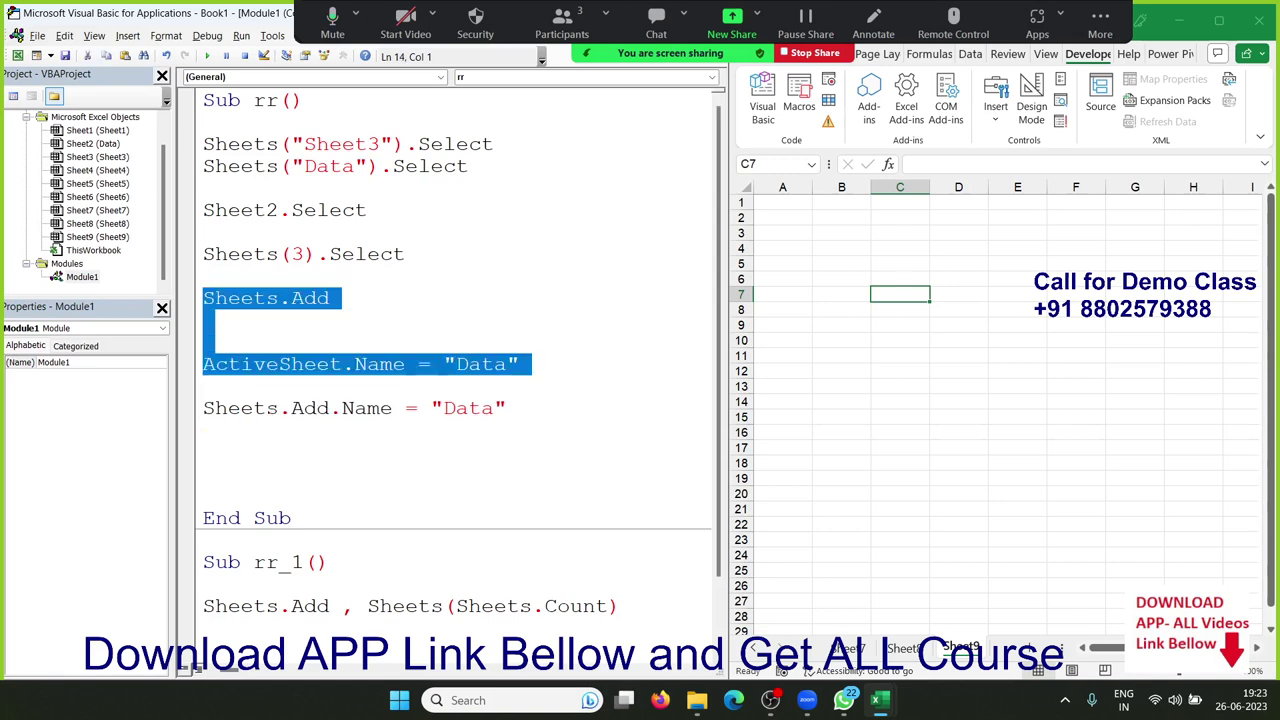
pyautogui.press('Left')
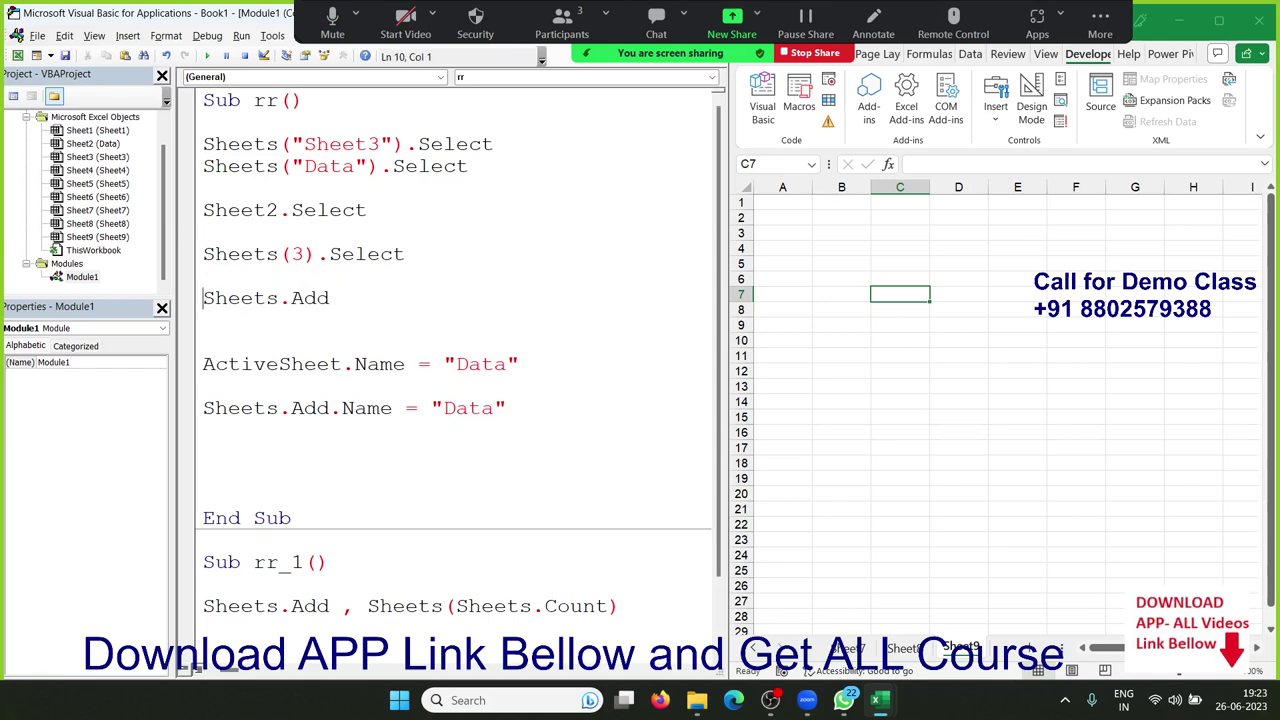
pyautogui.press('Down')
pyautogui.hotkey('shift', 'Down')
pyautogui.hotkey('shift', 'Down')
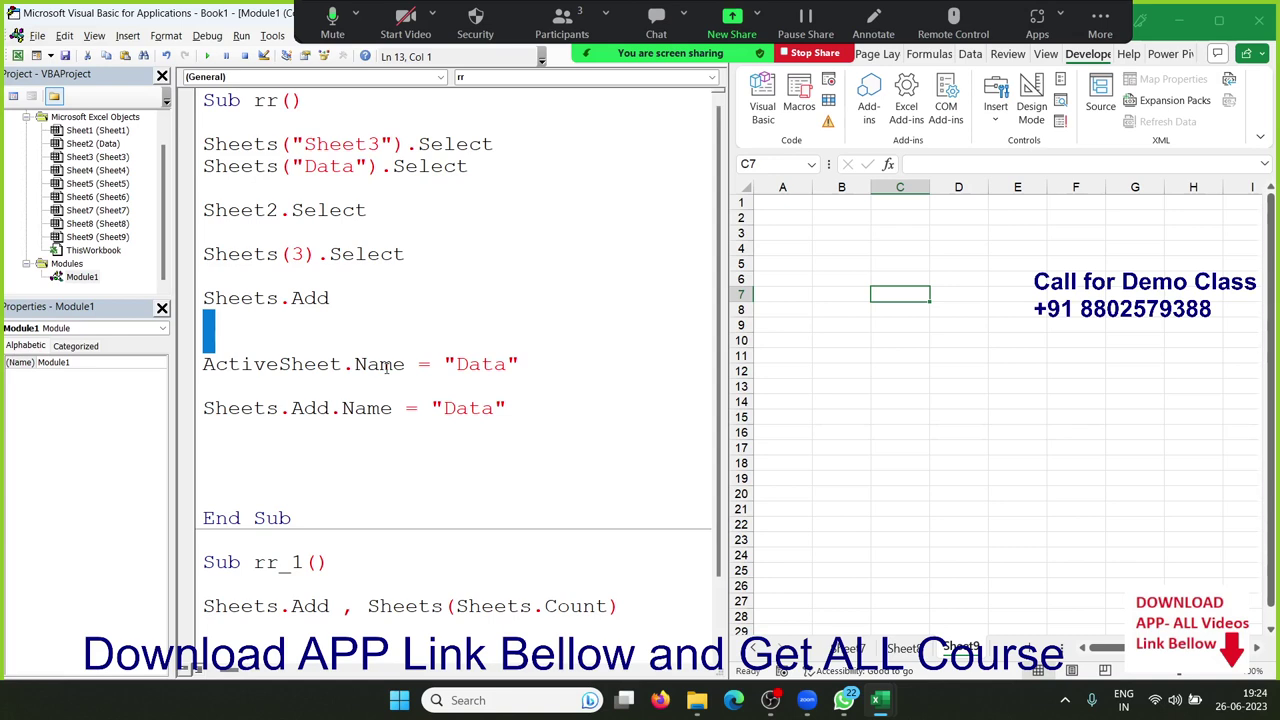
pyautogui.hotkey('shift', 'Up')
pyautogui.hotkey('shift', 'Up')
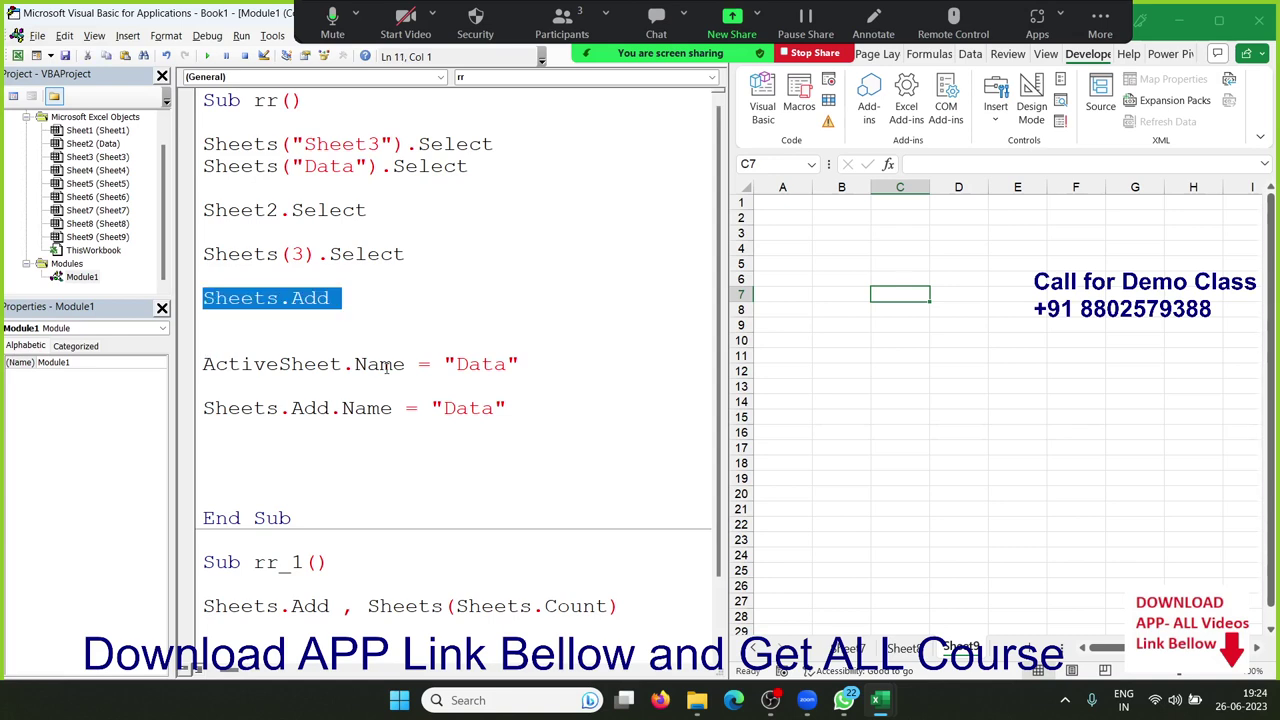
pyautogui.hotkey('shift', 'Down')
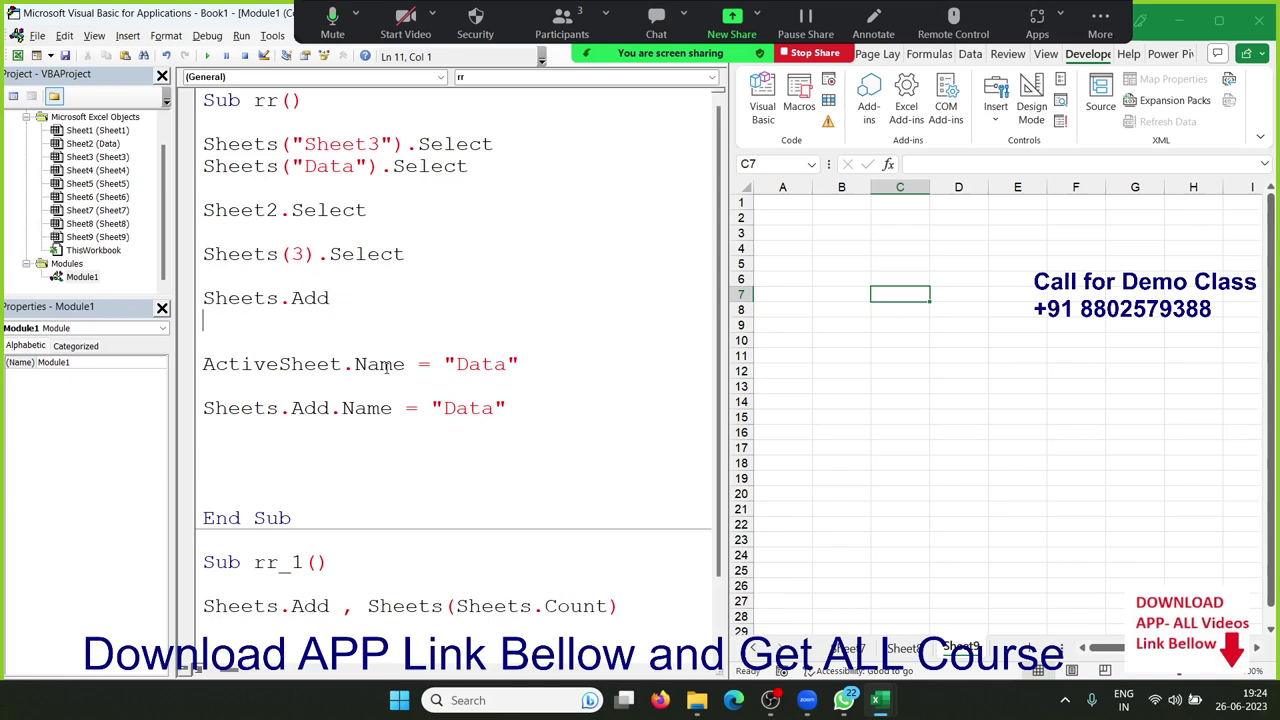
pyautogui.hotkey('shift', 'Down')
pyautogui.press('Down')
pyautogui.press('Down')
pyautogui.press('Down')
pyautogui.press('Down')
# Fill B3:F14 on the Data sheet with 500, then start typing Sheets("Data").Move in rr.
pyautogui.scroll(-2, 651, 489)
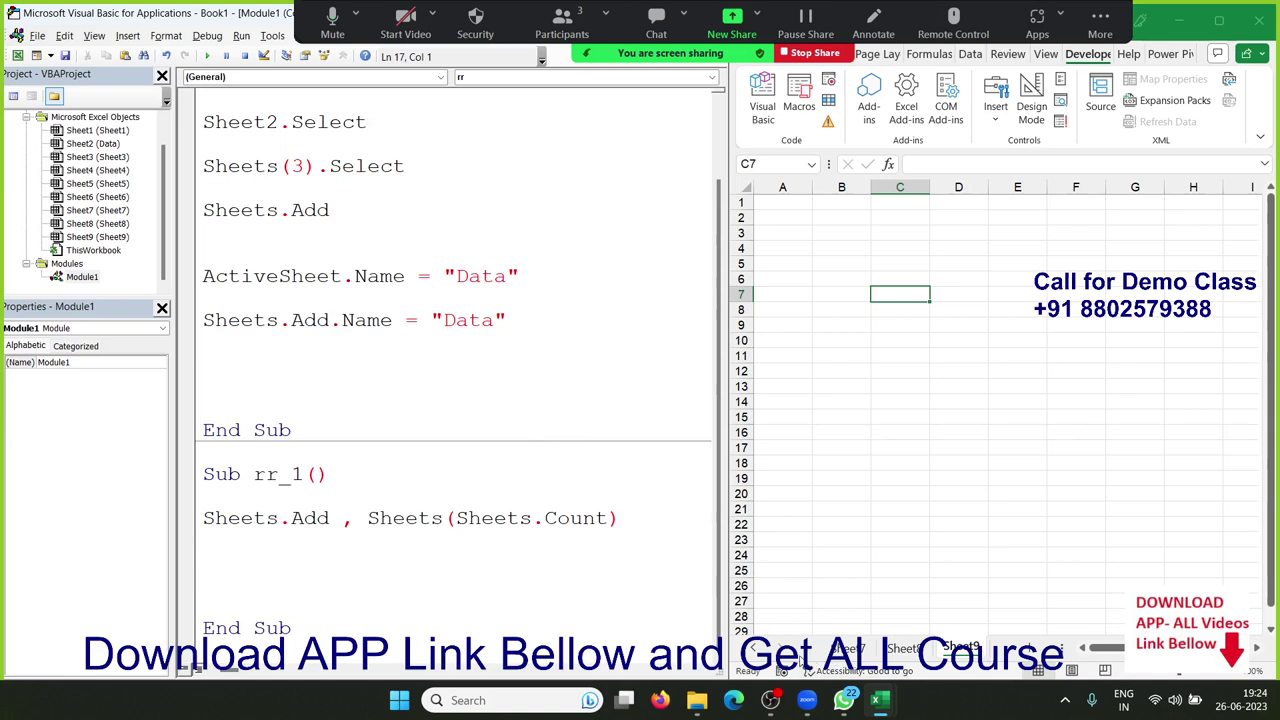
pyautogui.click(757, 648)
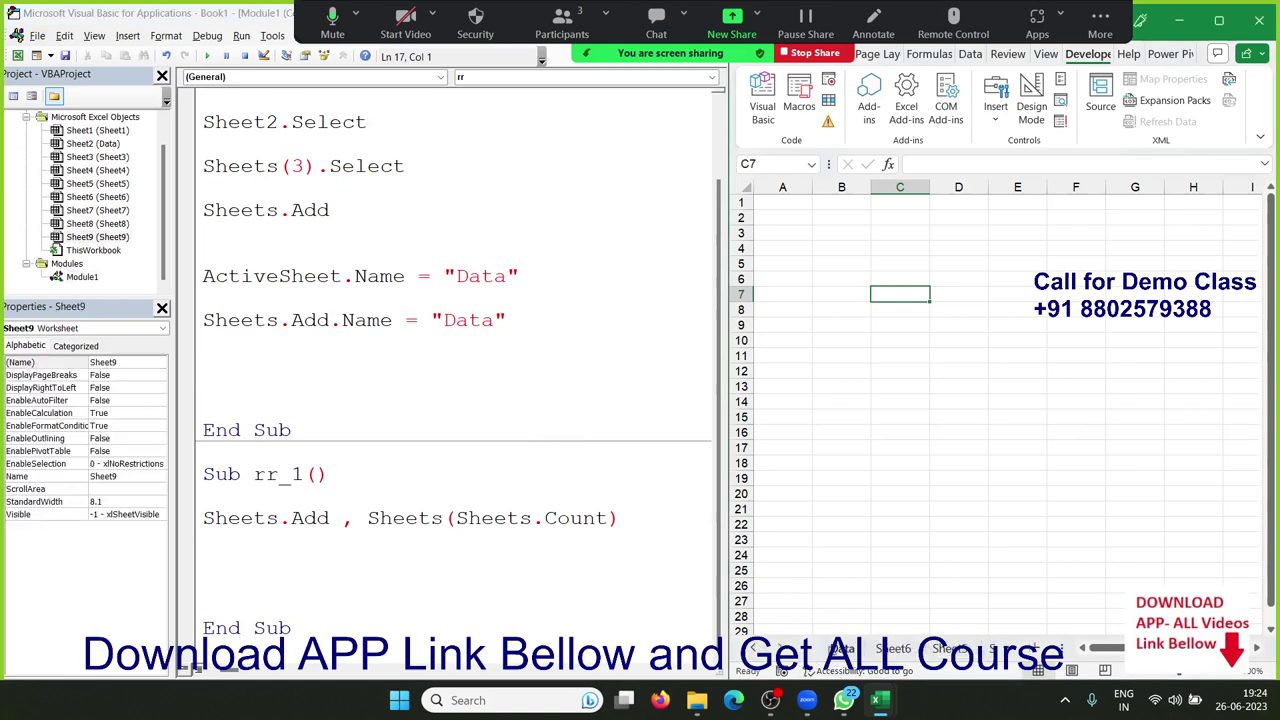
pyautogui.moveTo(838, 233); pyautogui.dragTo(1065, 397)
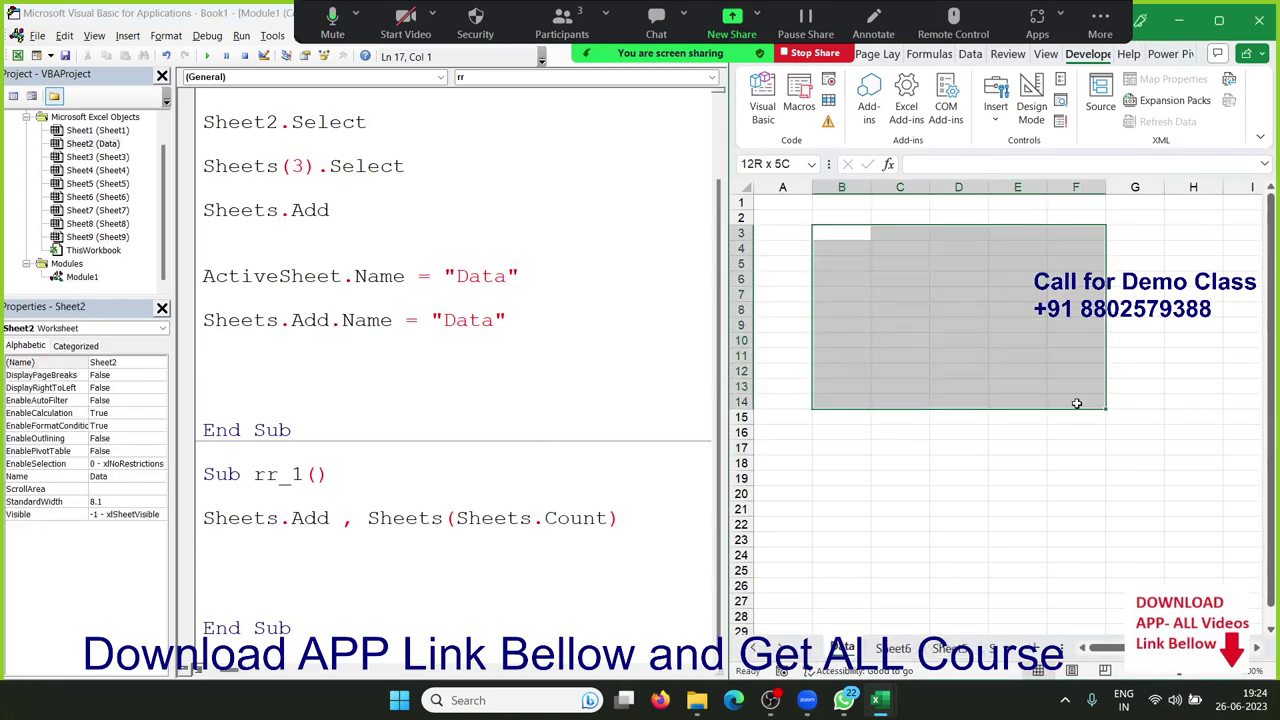
pyautogui.write('r')
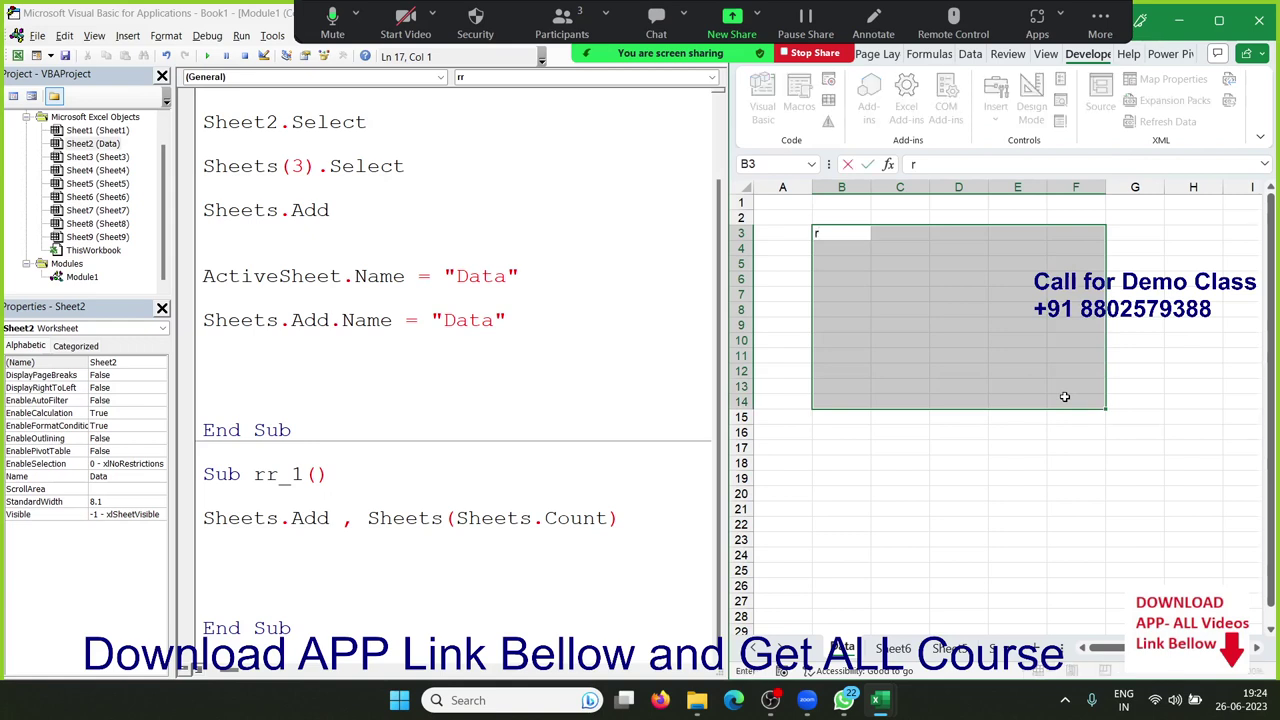
pyautogui.press('BackSpace')
pyautogui.write('500')
pyautogui.hotkey('ctrl', 'Return')
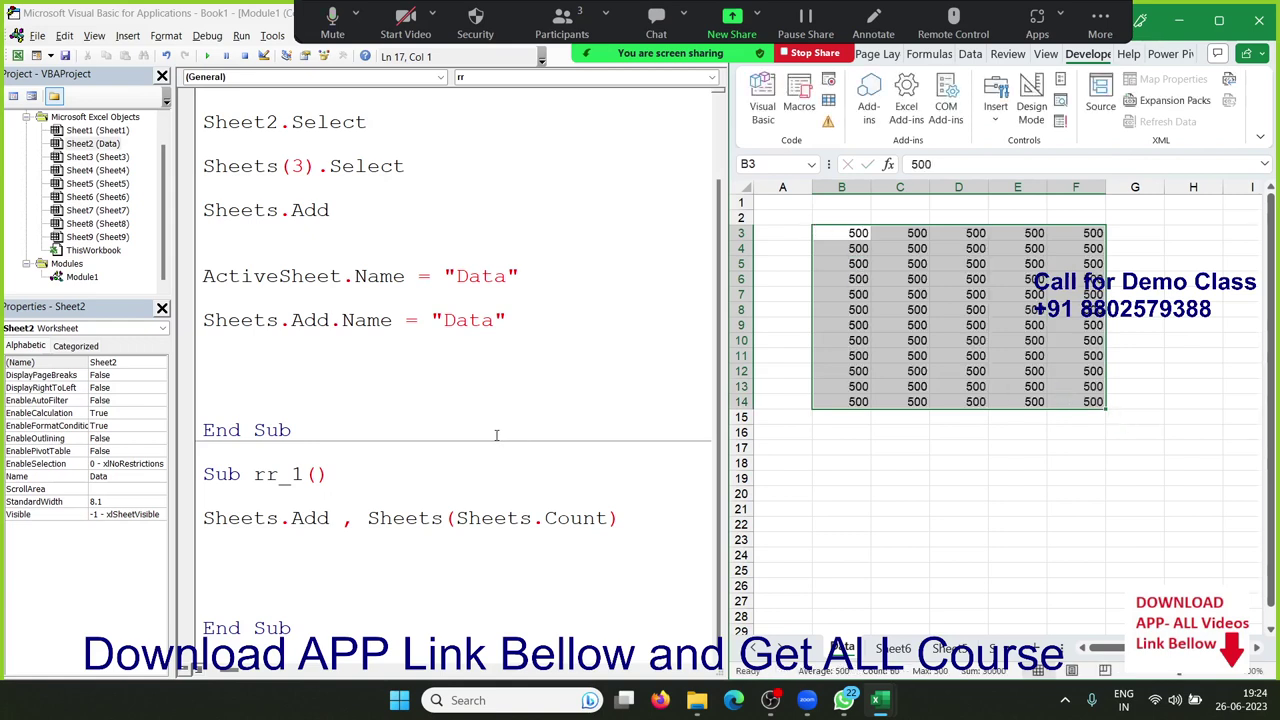
pyautogui.click(406, 378)
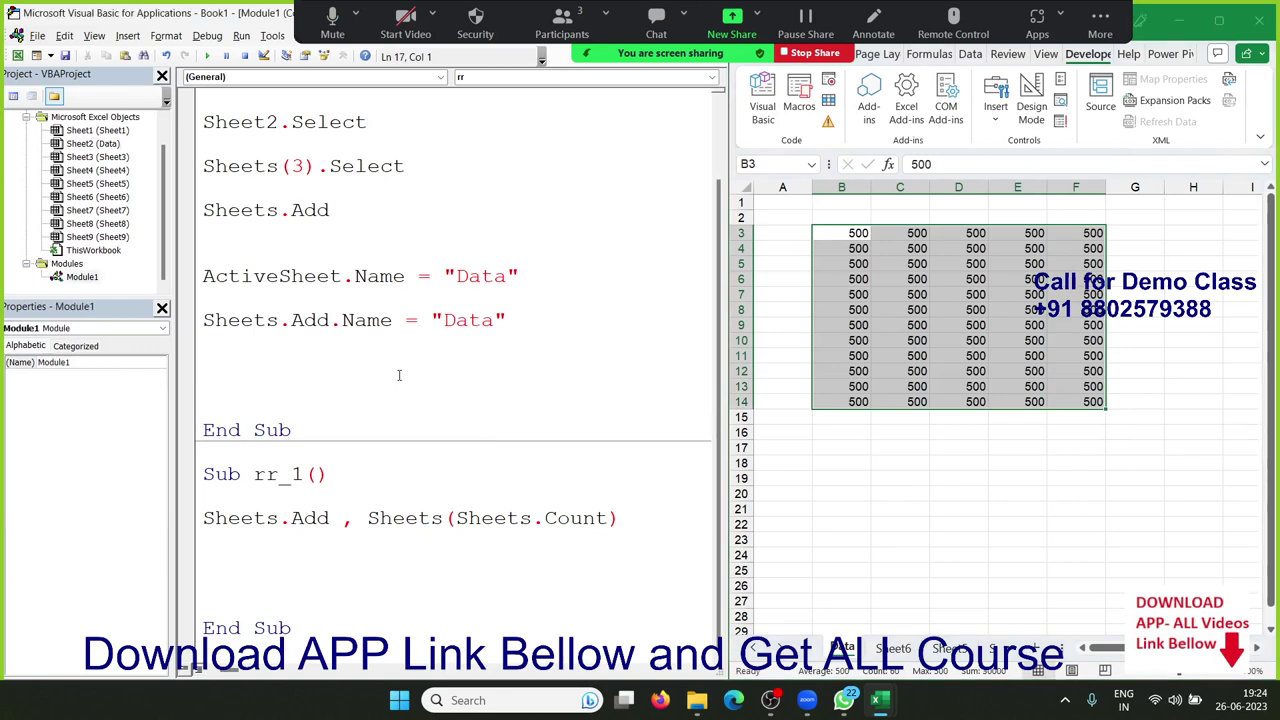
pyautogui.write('sheets')
pyautogui.write('("Data')
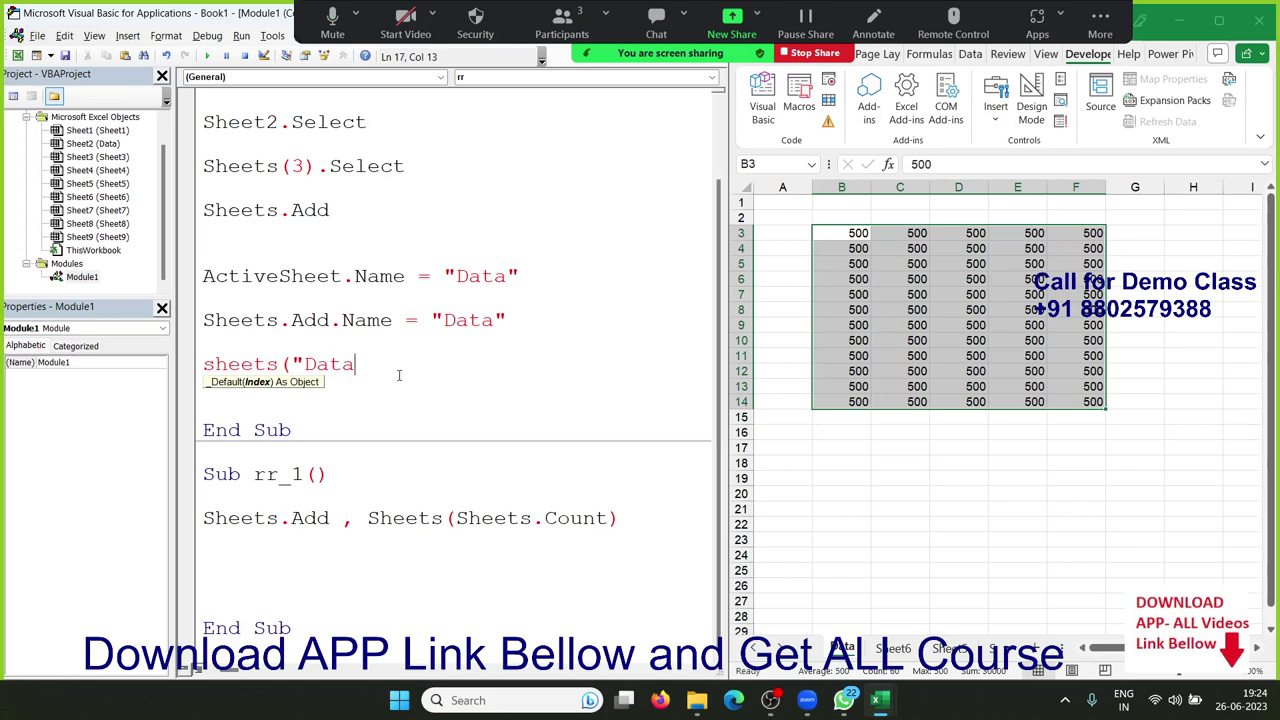
pyautogui.write('")')
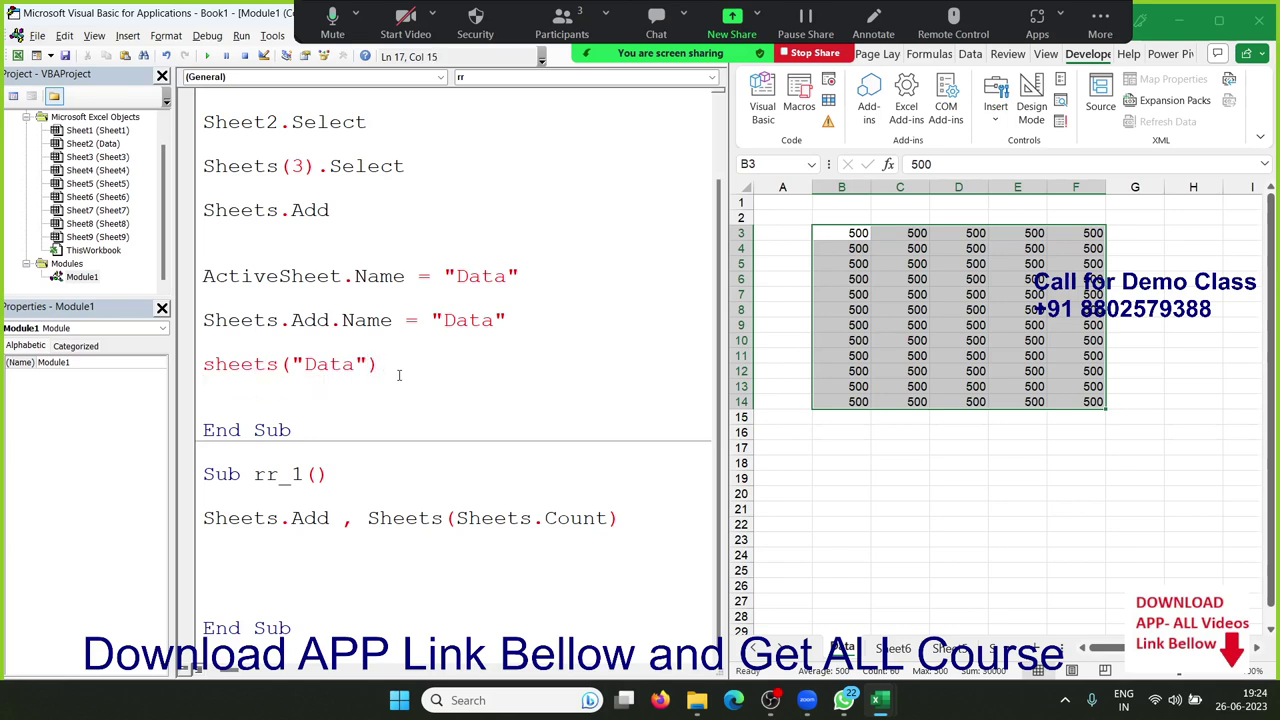
pyautogui.write('.move')
# Finish the Sheets("Data").Move line and highlight parts of the macro to explain them.
pyautogui.press('Up')
pyautogui.moveTo(381, 276); pyautogui.dragTo(213, 121)
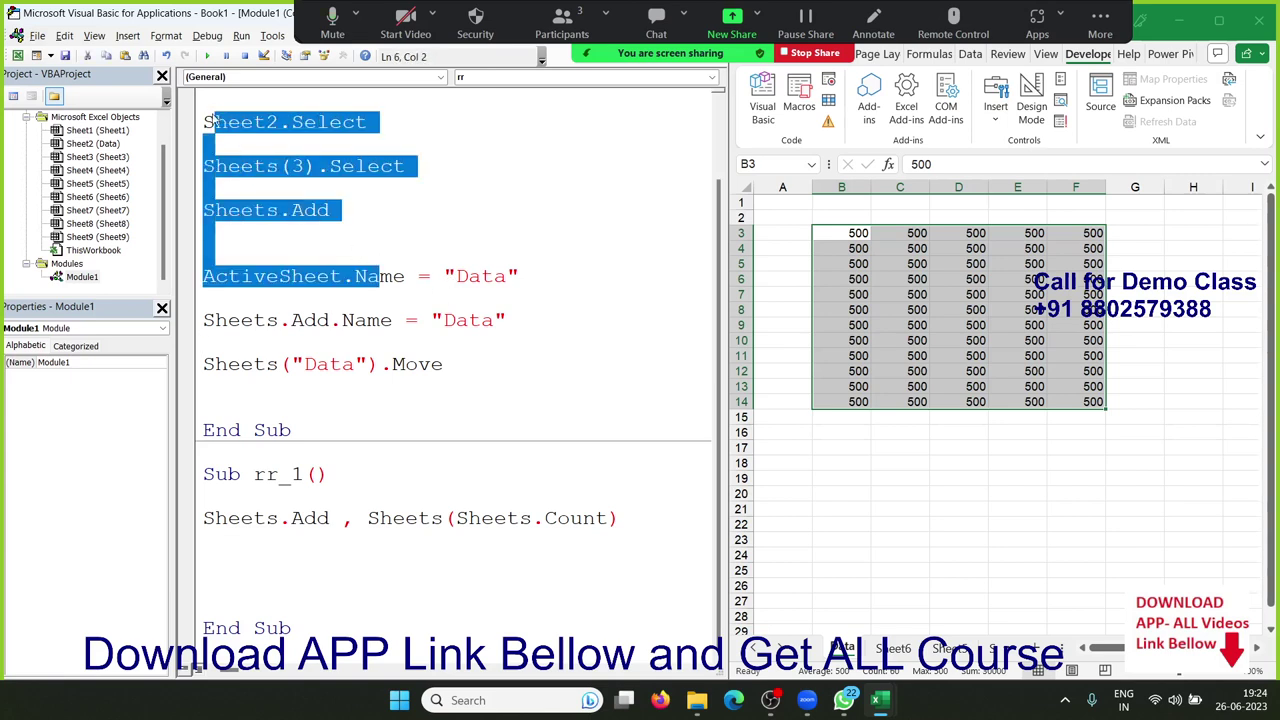
pyautogui.click(372, 238)
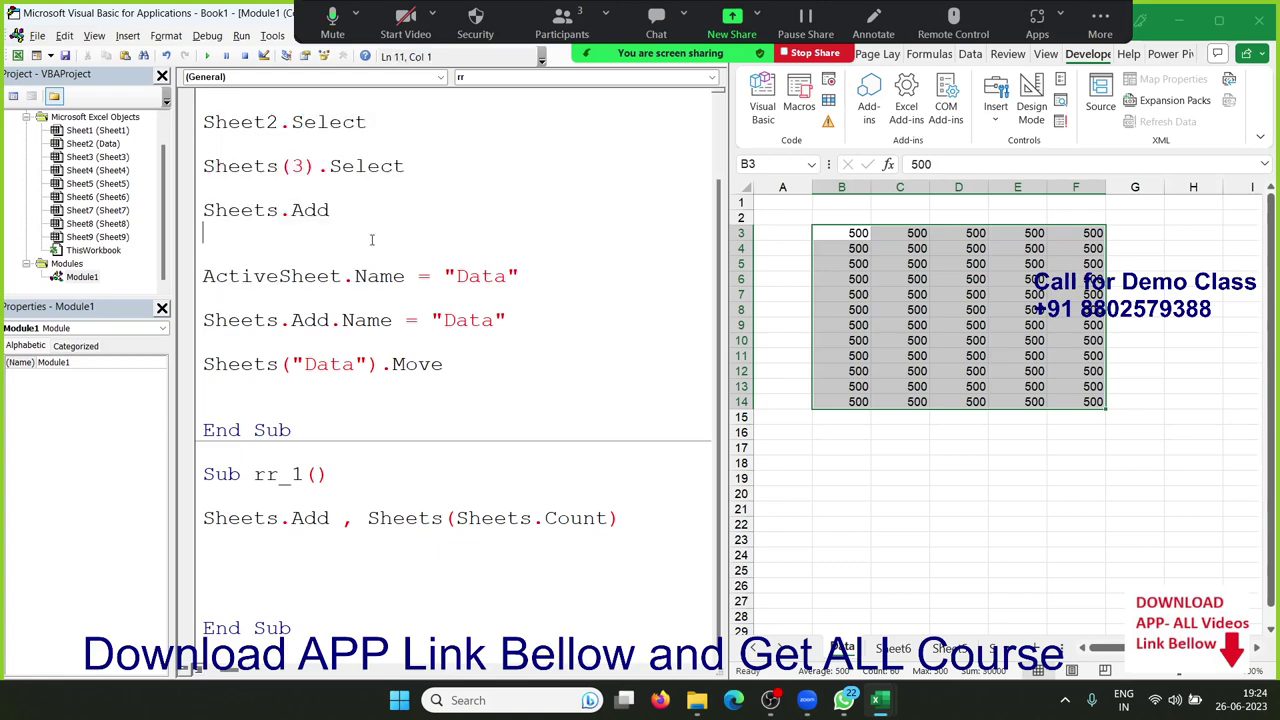
pyautogui.scroll(1, 371, 240)
pyautogui.scroll(-1, 478, 394)
pyautogui.doubleClick(430, 368)
pyautogui.click(458, 392)
pyautogui.click(180, 371)
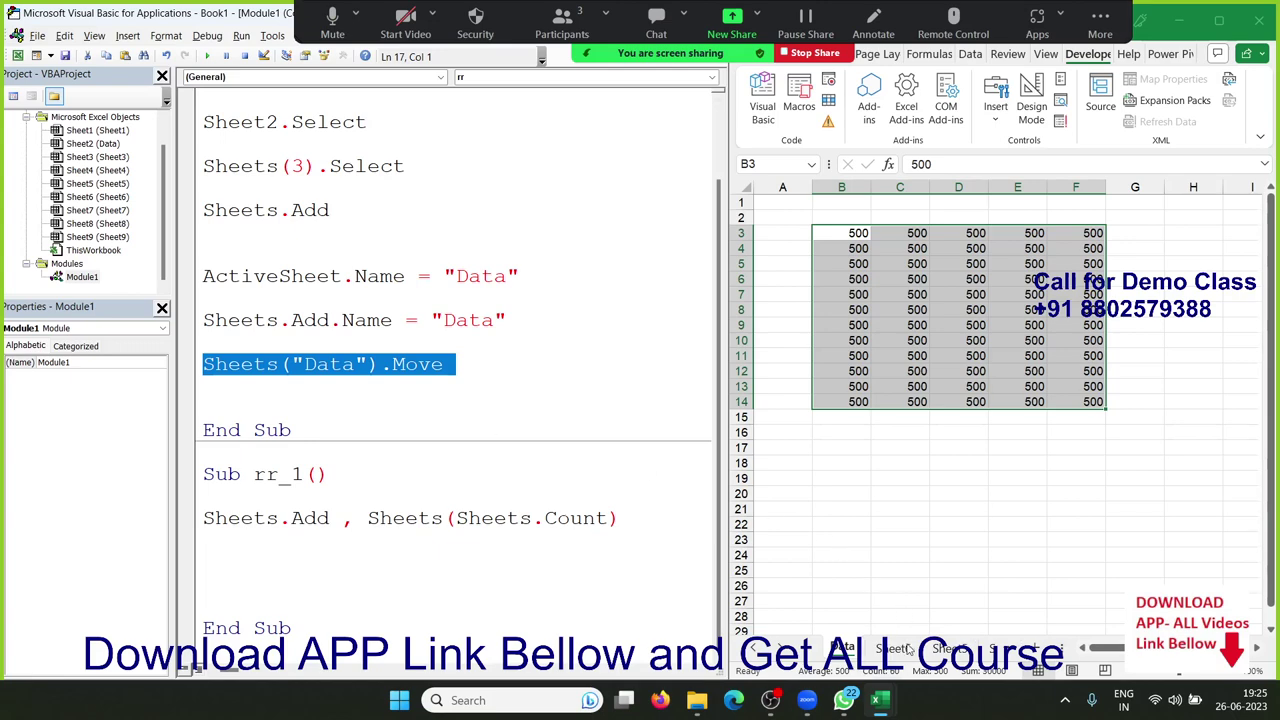
# Move the Data sheet into a new book using Move or Copy.
pyautogui.rightClick(845, 648)
pyautogui.moveTo(894, 539)
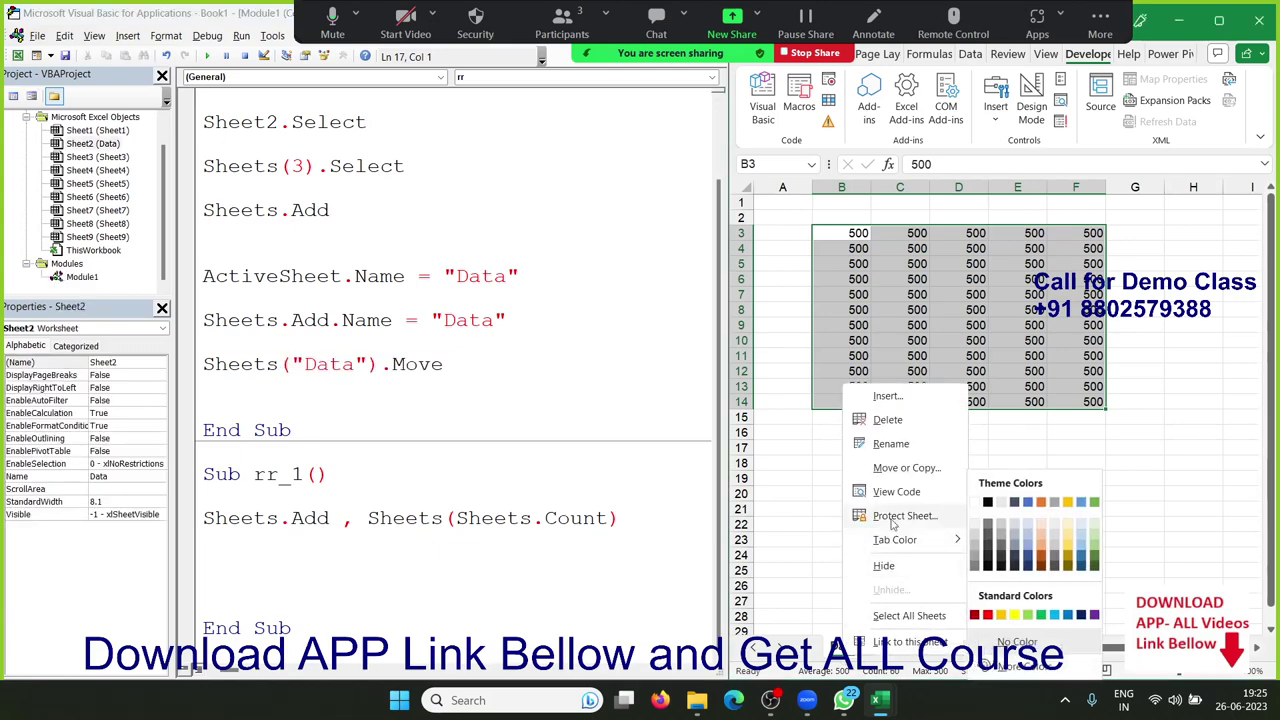
pyautogui.click(900, 467)
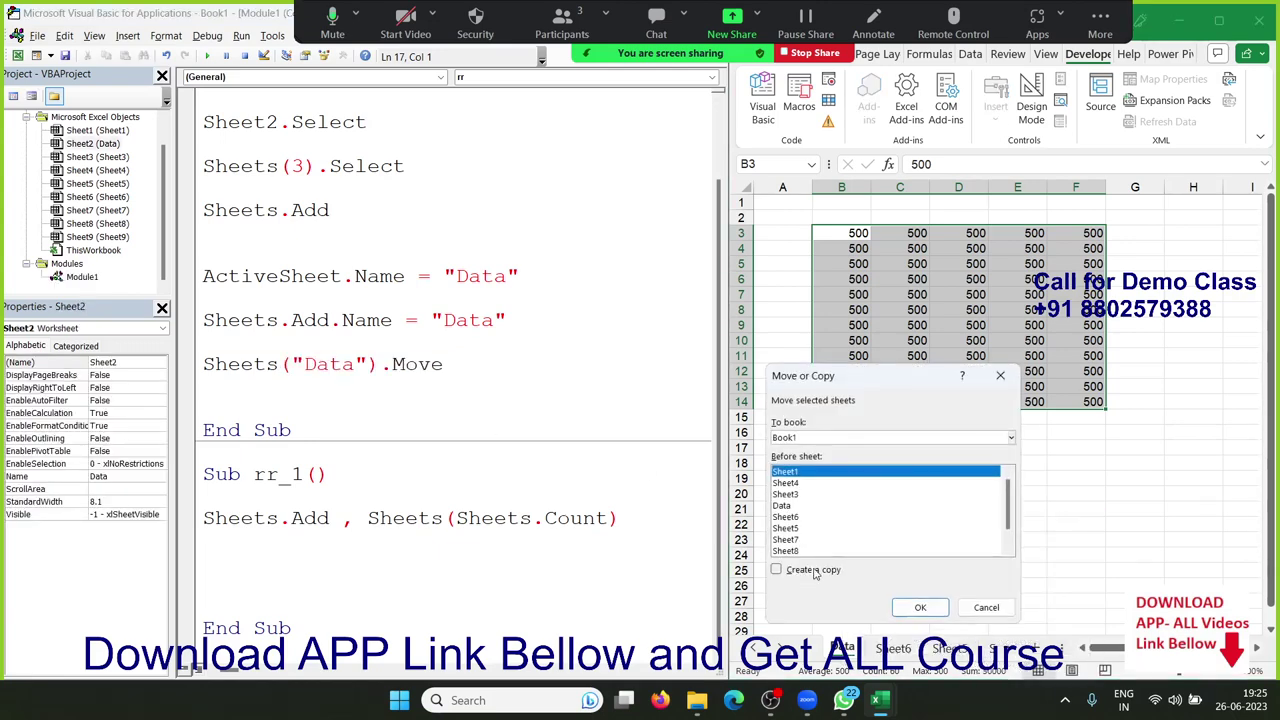
pyautogui.click(781, 440)
pyautogui.click(793, 456)
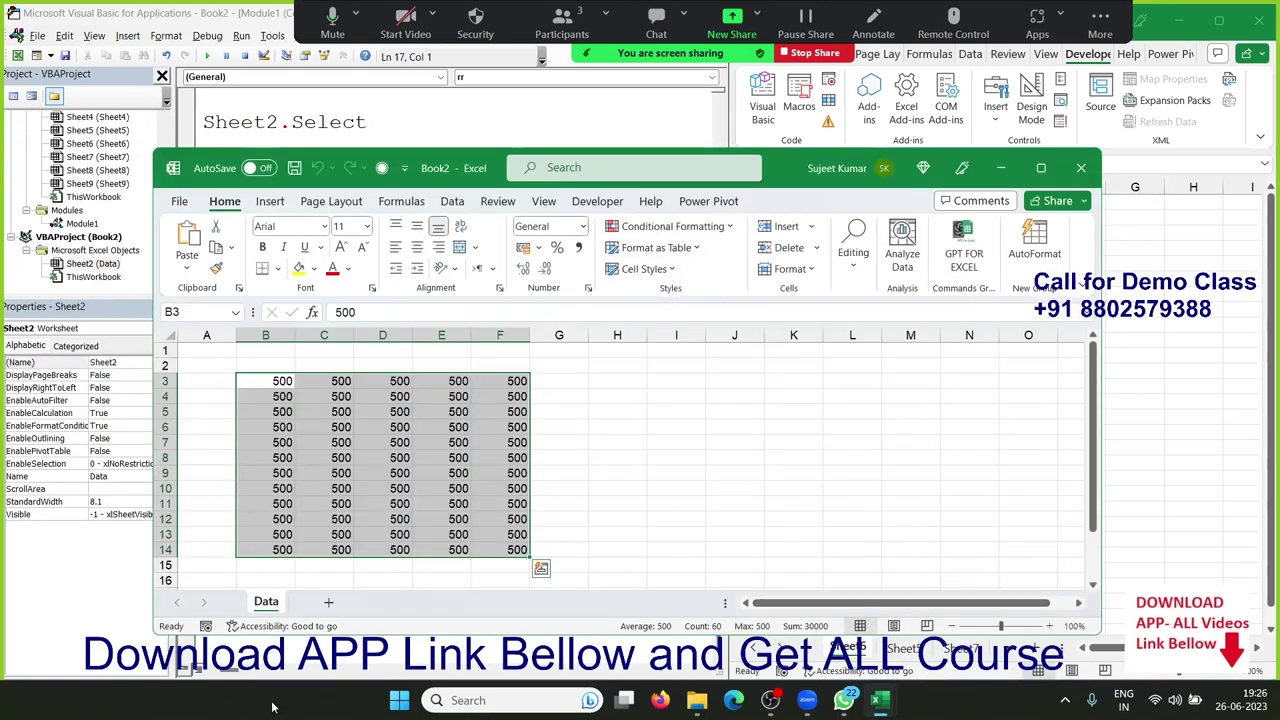
# Close the new Book2 without saving and return to the line above End Sub.
pyautogui.click(450, 138)
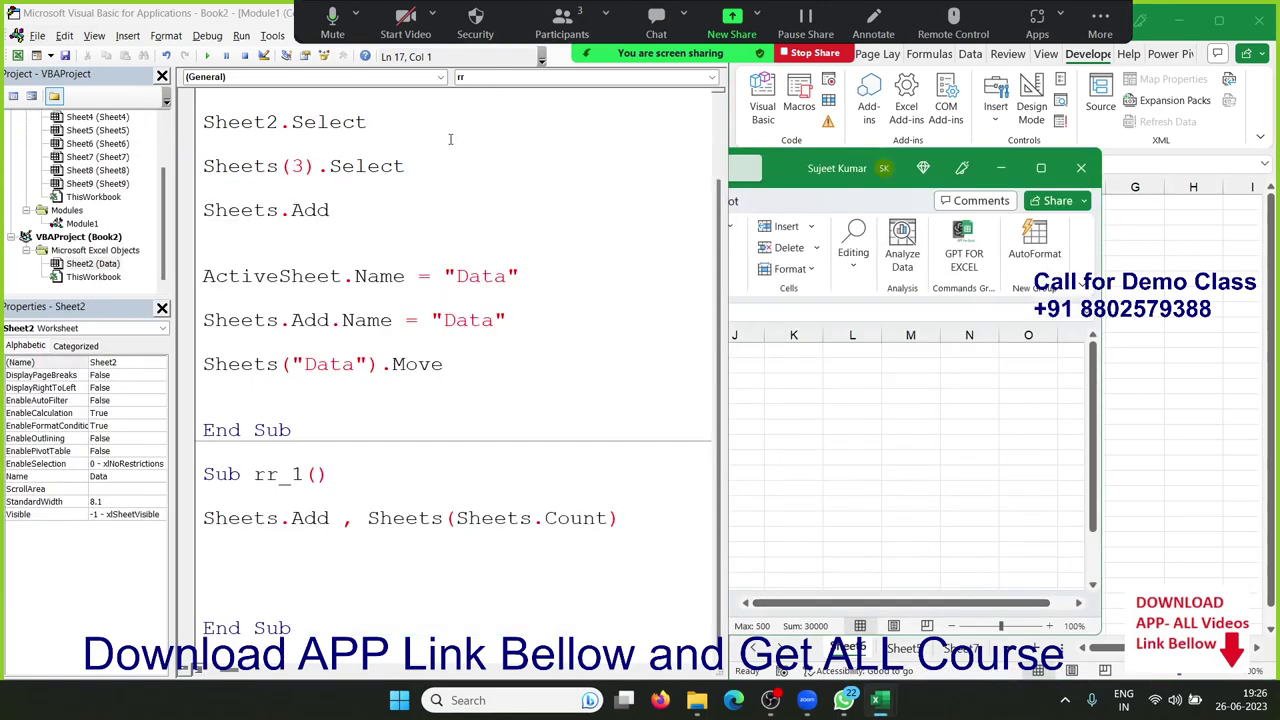
pyautogui.click(915, 518)
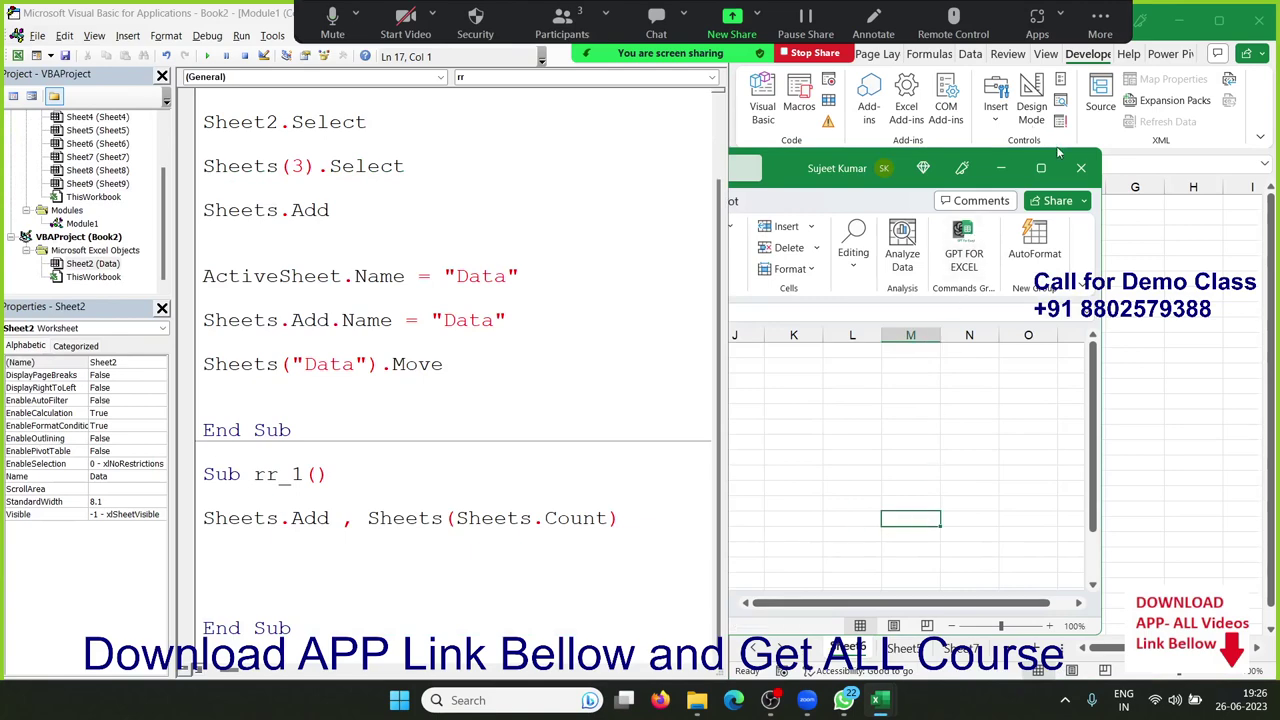
pyautogui.click(1081, 167)
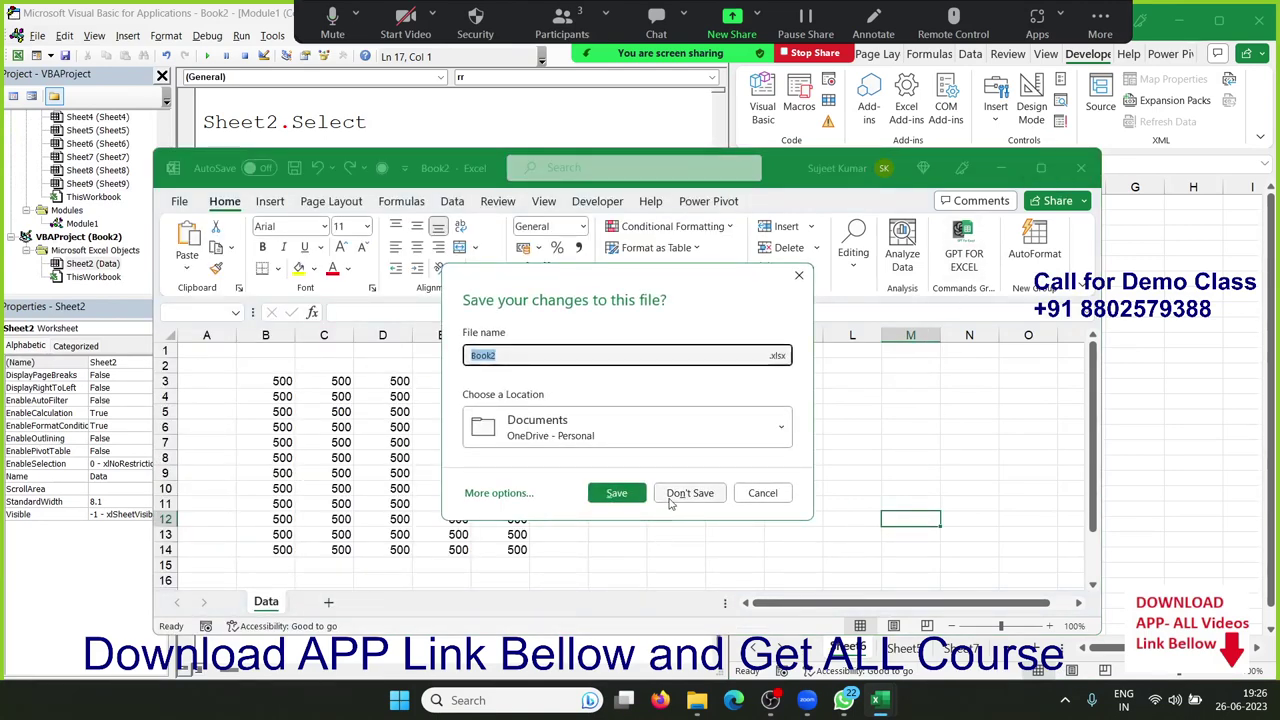
pyautogui.click(670, 497)
pyautogui.hotkey('shift', 'End')
pyautogui.click(339, 405)
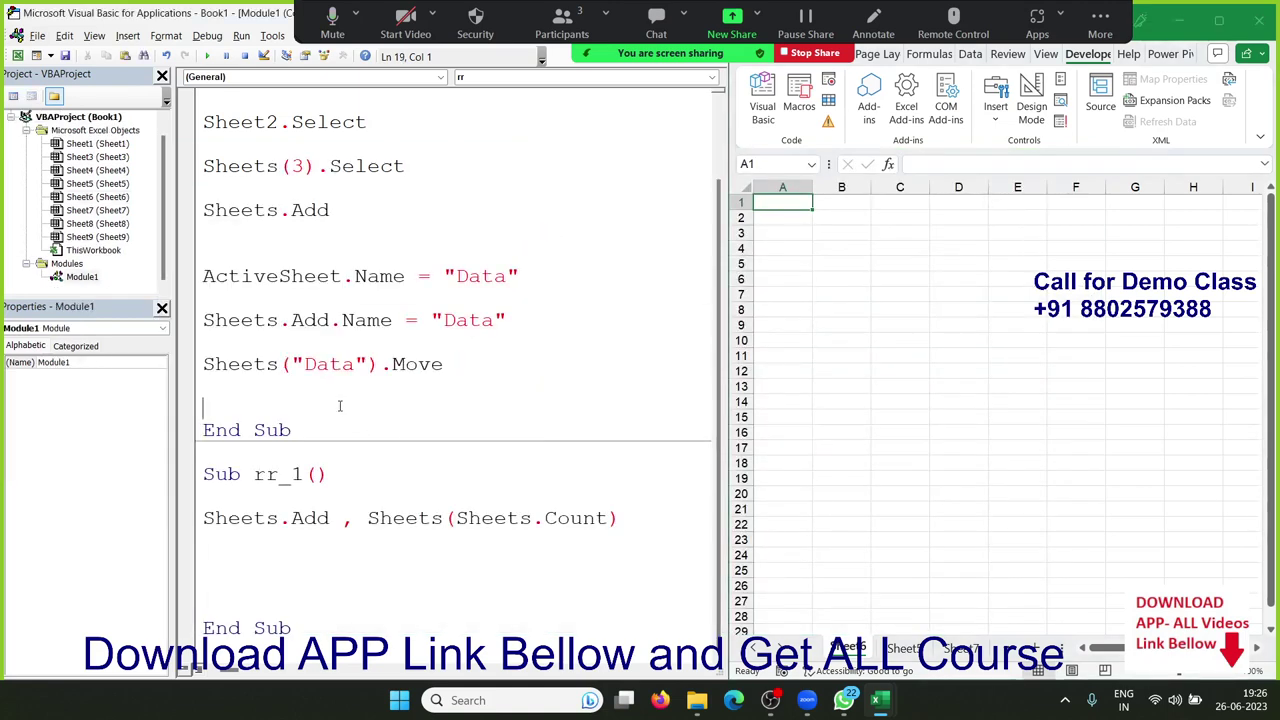
# Add two blank lines above End Sub and run rr to recreate the Data sheet.
pyautogui.press('Return')
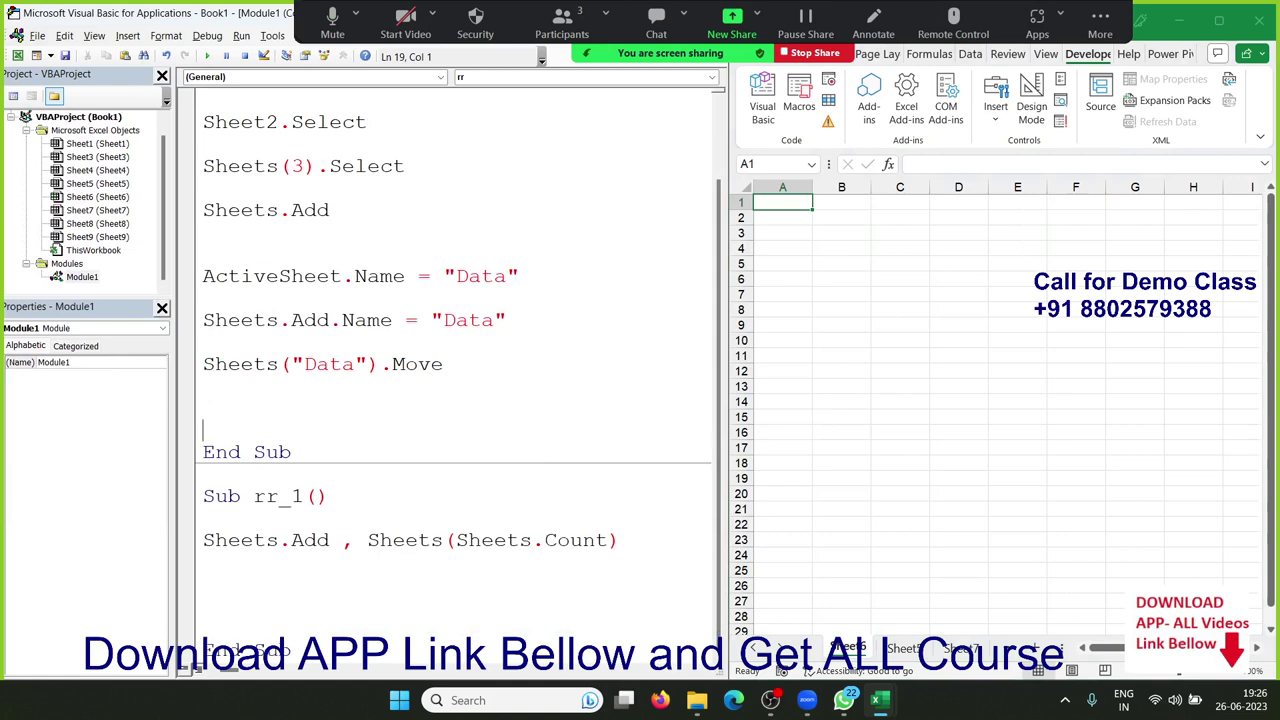
pyautogui.press('Return')
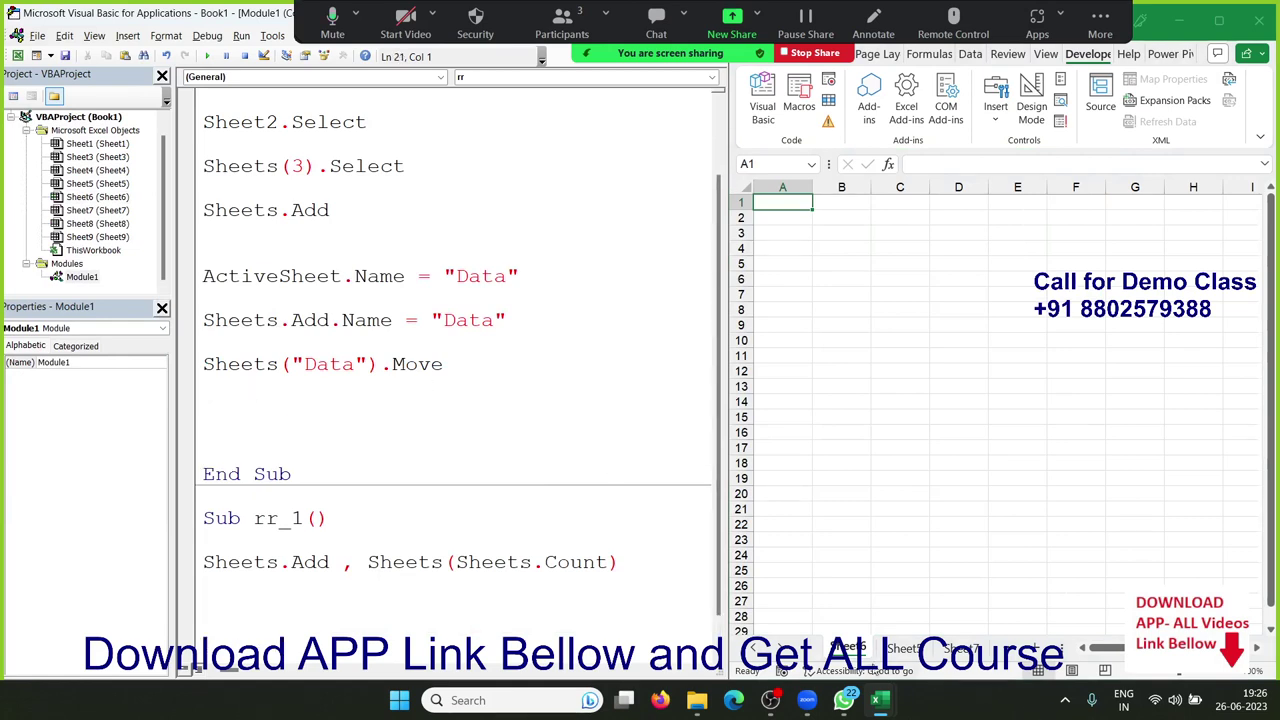
pyautogui.click(846, 648)
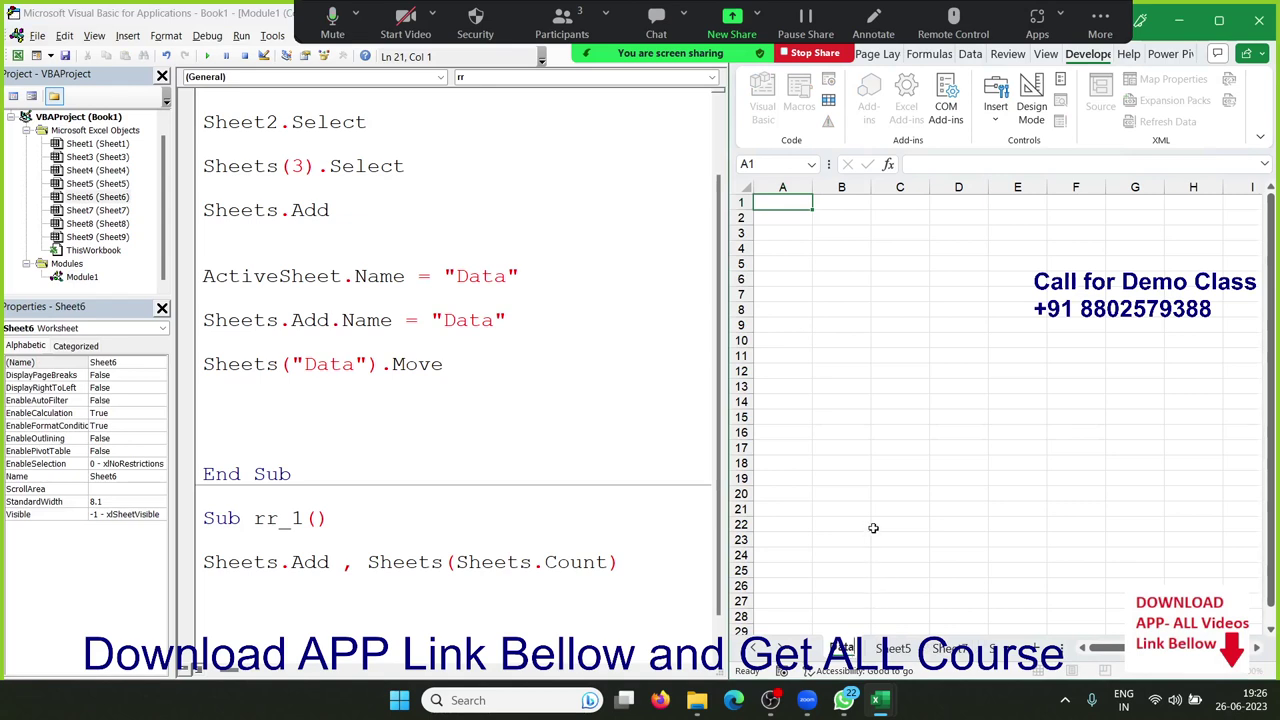
pyautogui.click(878, 524)
pyautogui.click(222, 407)
# Copy Sheets("Data") to a new line and complete it as Sheets("Data").Move Sheets(Sheets.Count).
pyautogui.click(229, 364)
pyautogui.doubleClick(229, 364)
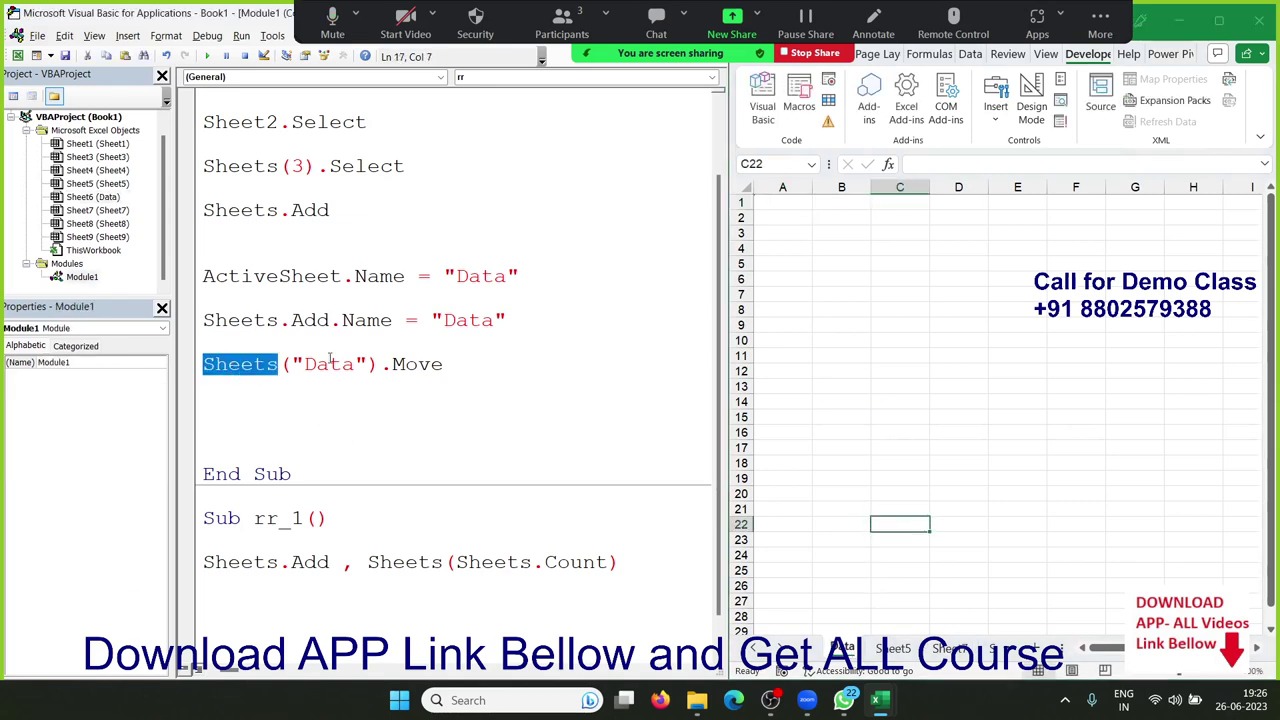
pyautogui.keyDown('shift'); pyautogui.click(378, 362); pyautogui.keyUp('shift')
pyautogui.click(295, 402)
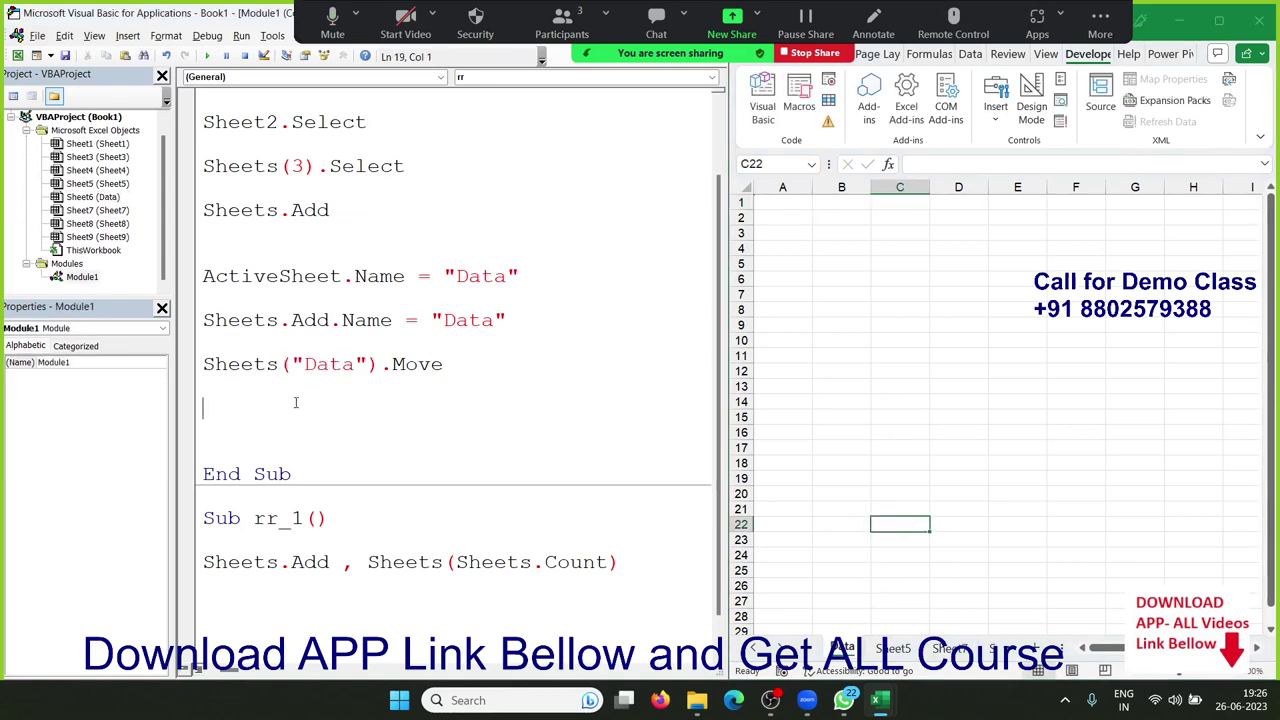
pyautogui.write('Sheets("Data")')
pyautogui.write('.')
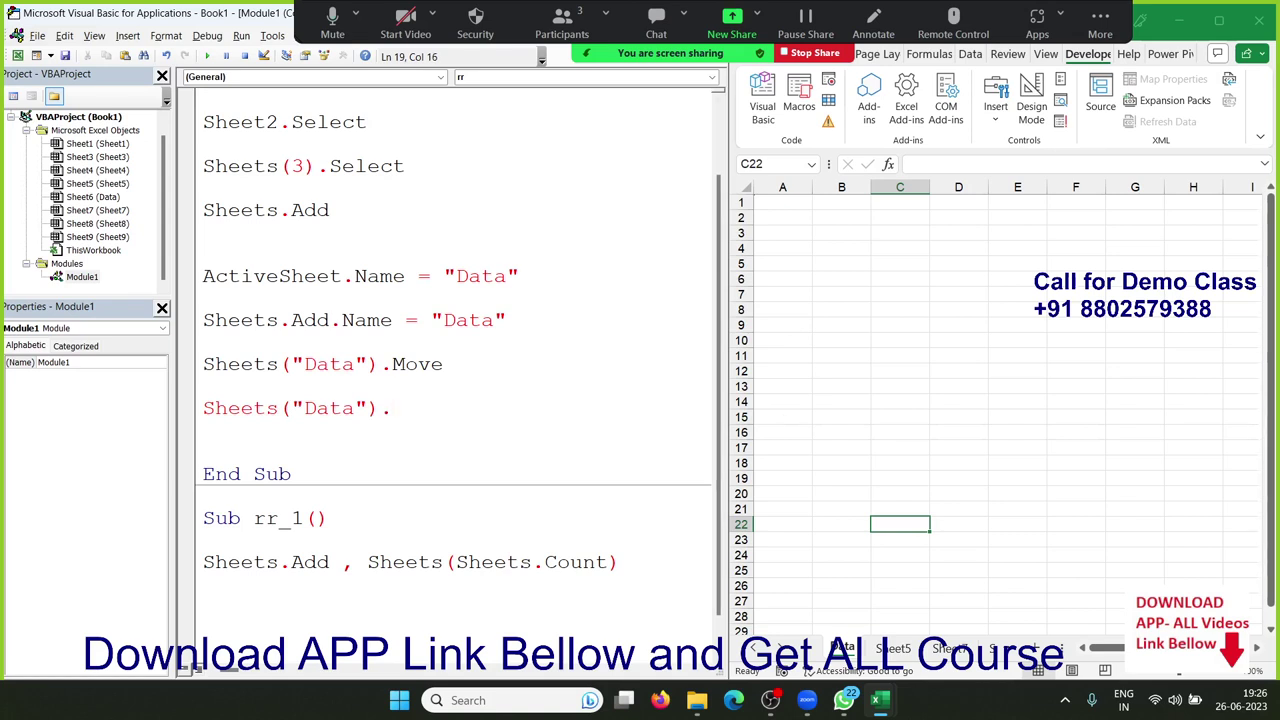
pyautogui.write('move ')
pyautogui.write('sheet')
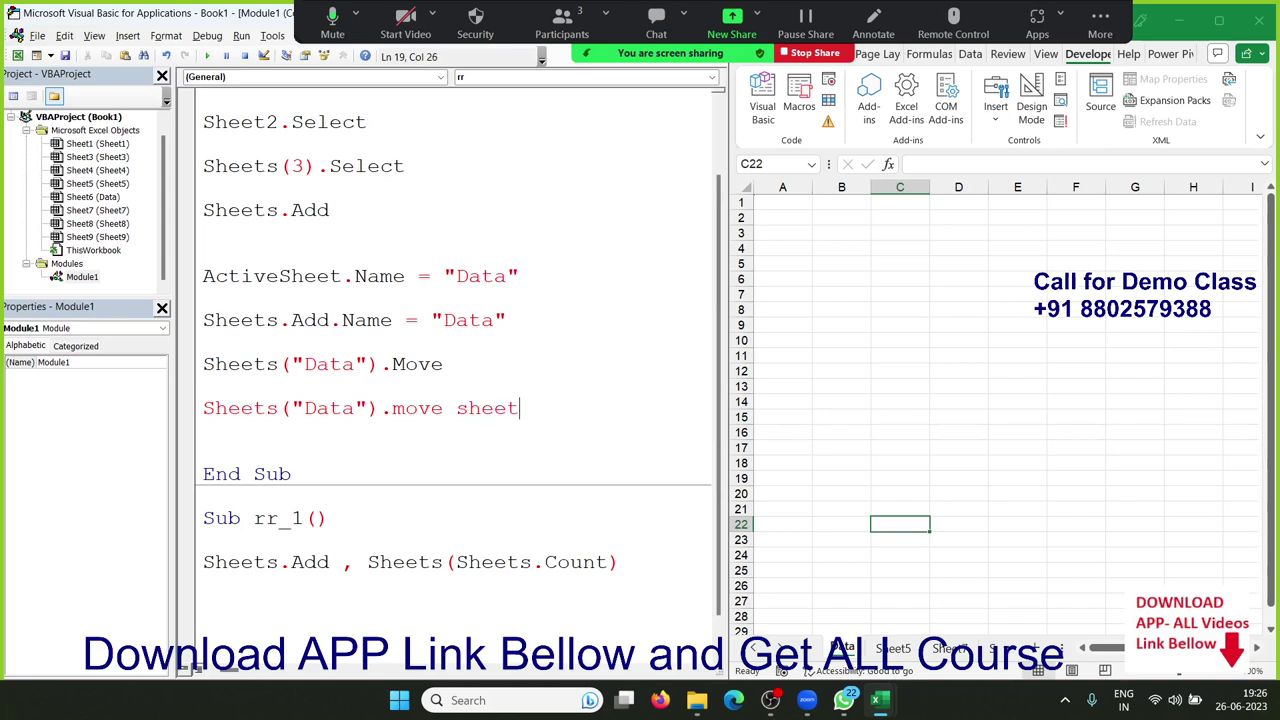
pyautogui.write('s(')
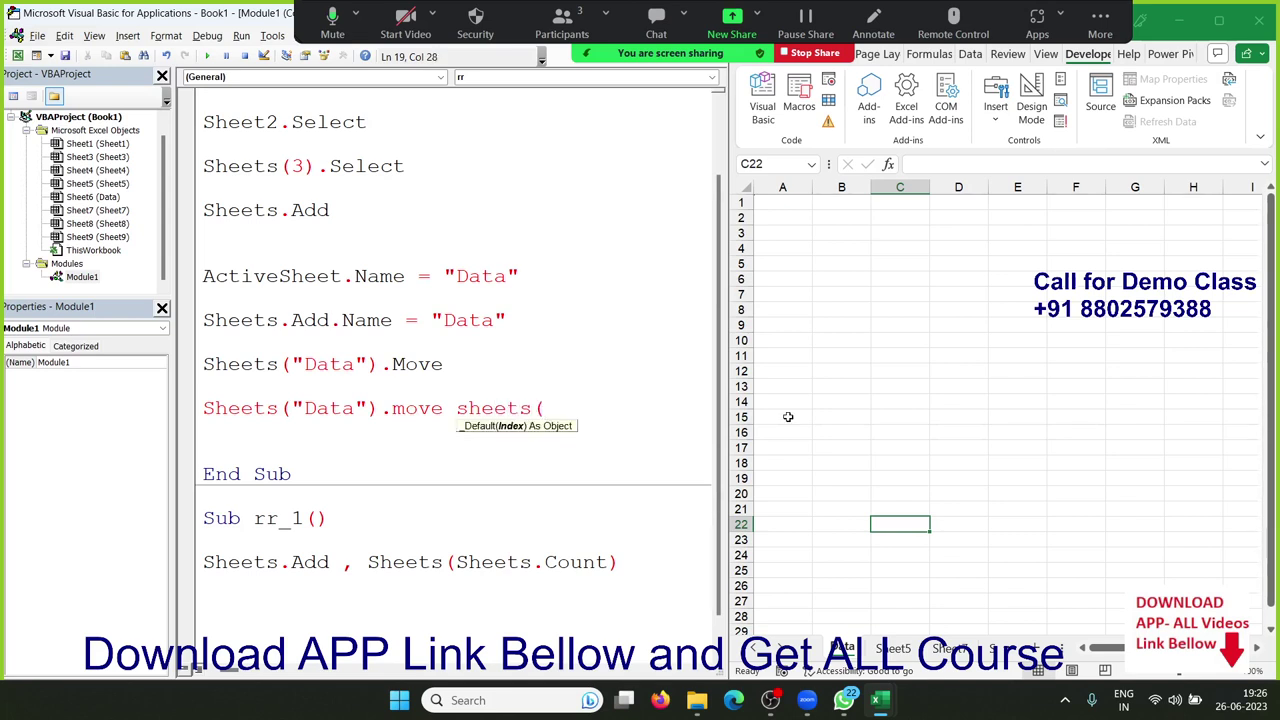
pyautogui.write('she')
pyautogui.write('ets.cou')
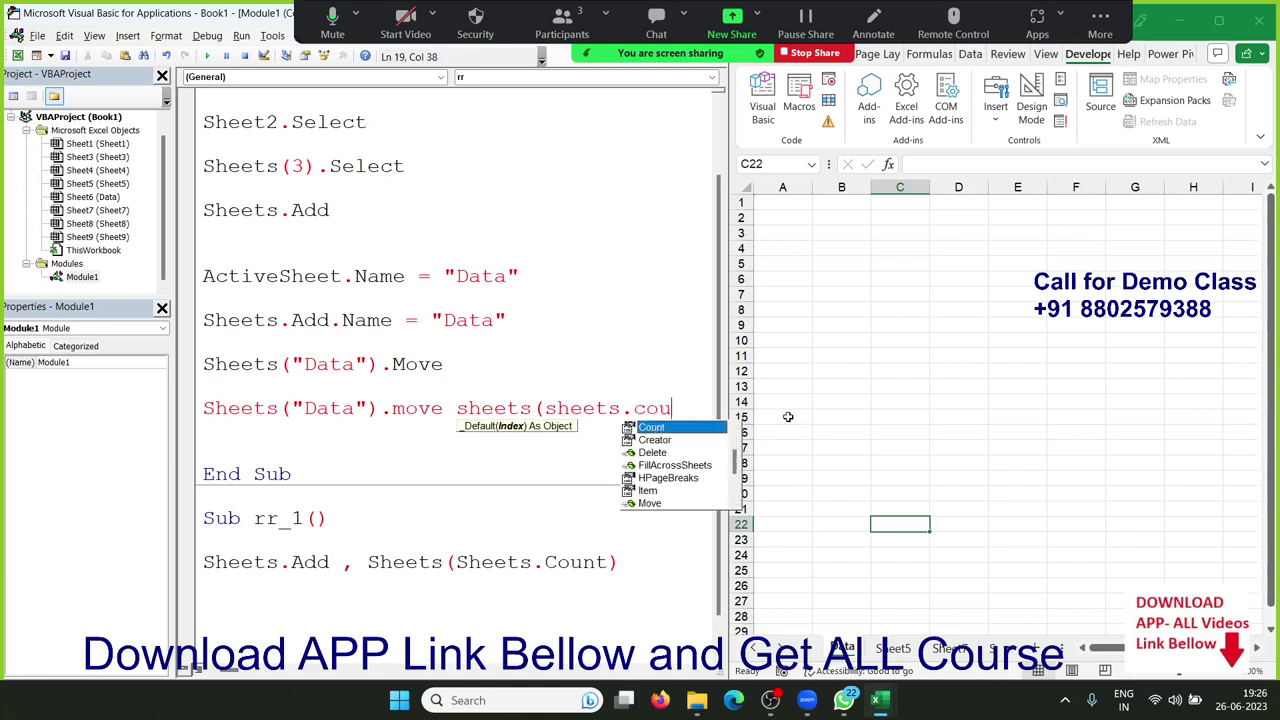
pyautogui.write('n')
pyautogui.press('Tab')
pyautogui.write(')')
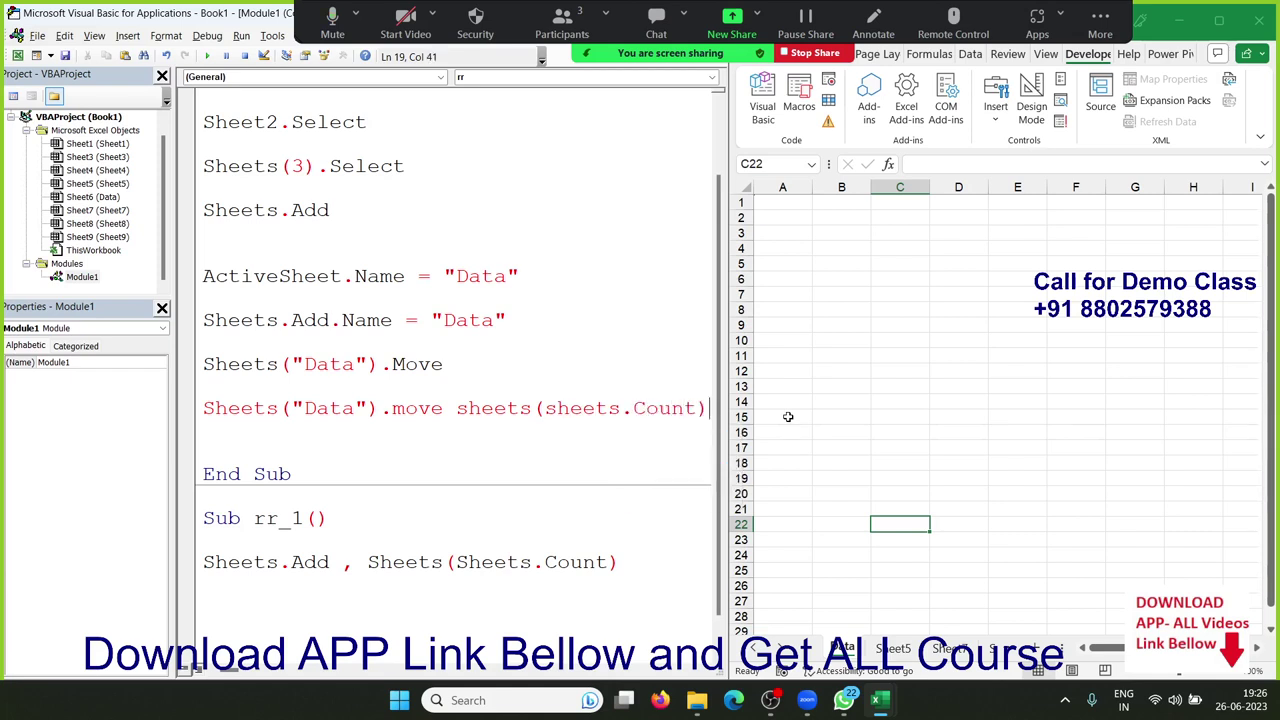
pyautogui.click(522, 460)
# Insert a comma after .Move, giving Sheets("Data").Move , Sheets(Sheets.Count).
pyautogui.click(445, 408)
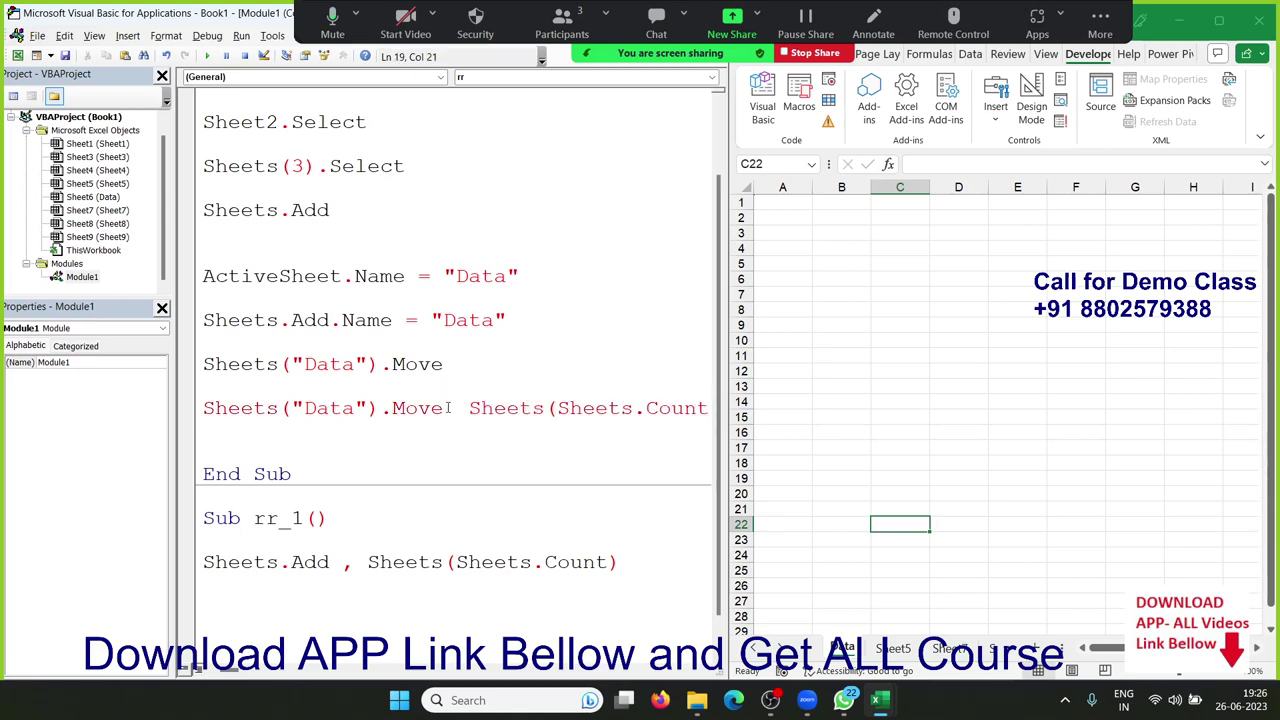
pyautogui.click(447, 446)
pyautogui.click(445, 408)
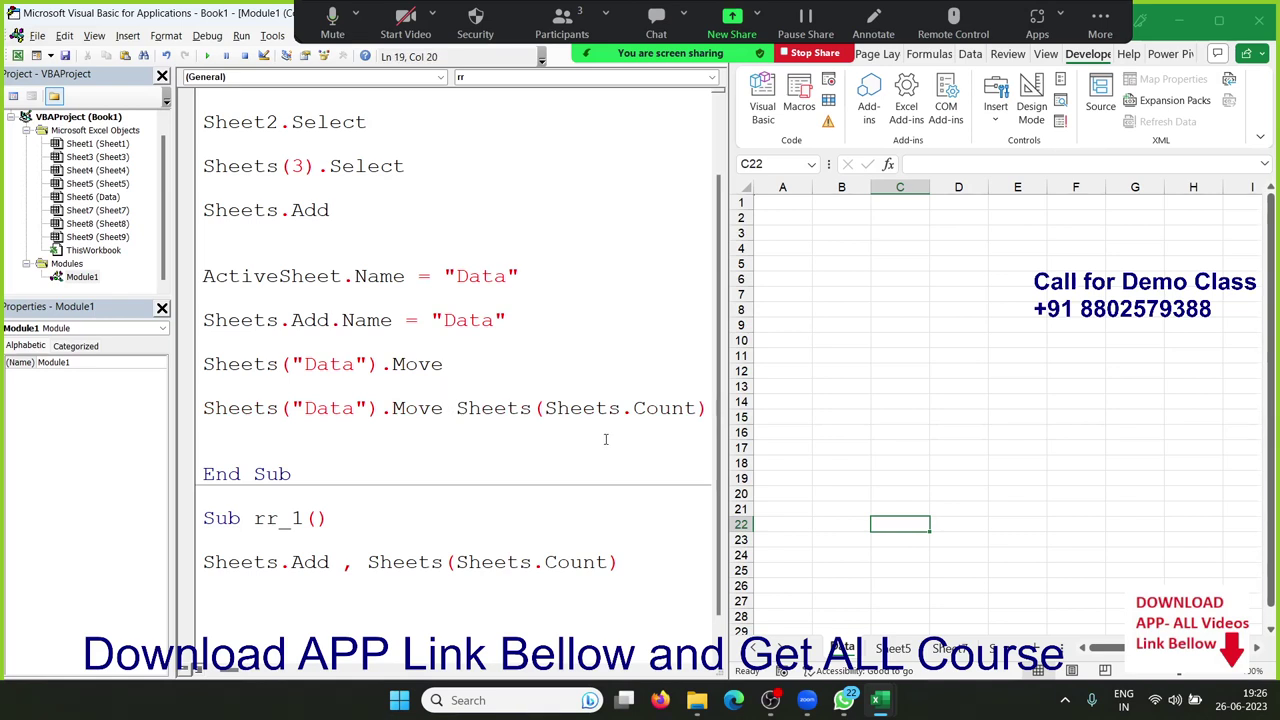
pyautogui.write(',')
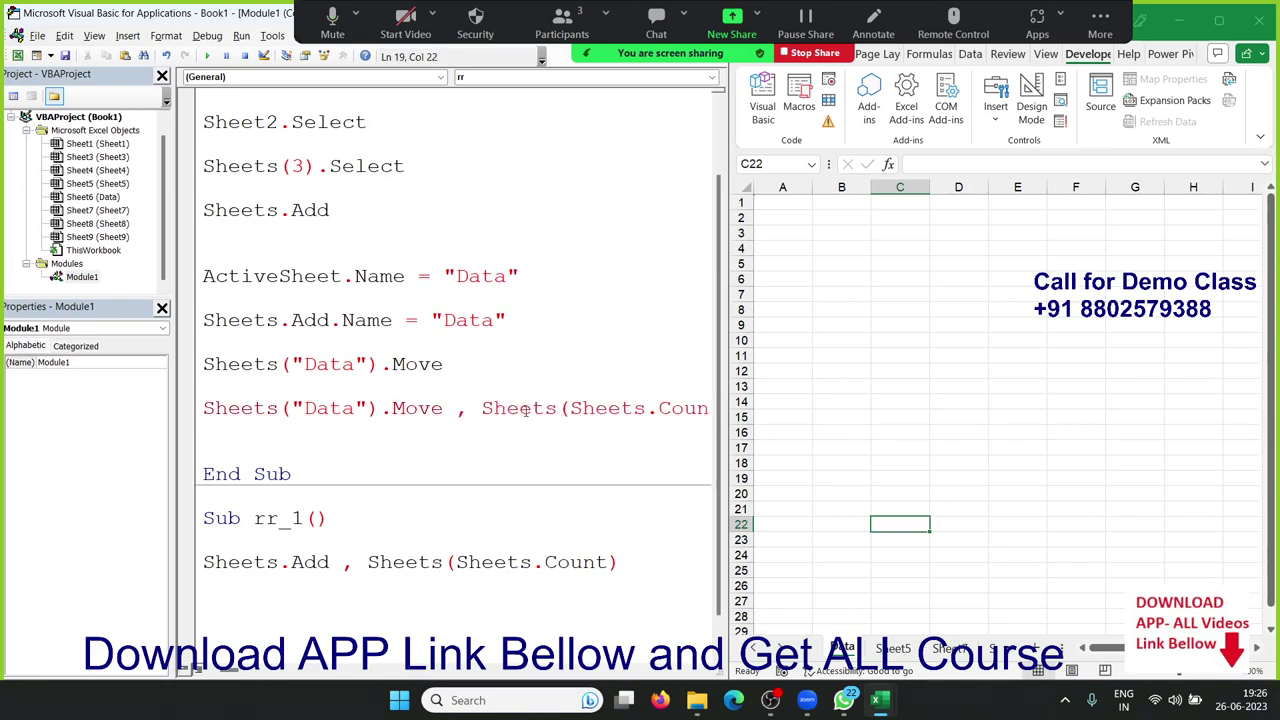
pyautogui.click(322, 432)
pyautogui.click(444, 410)
pyautogui.click(284, 427)
pyautogui.write('sheet')
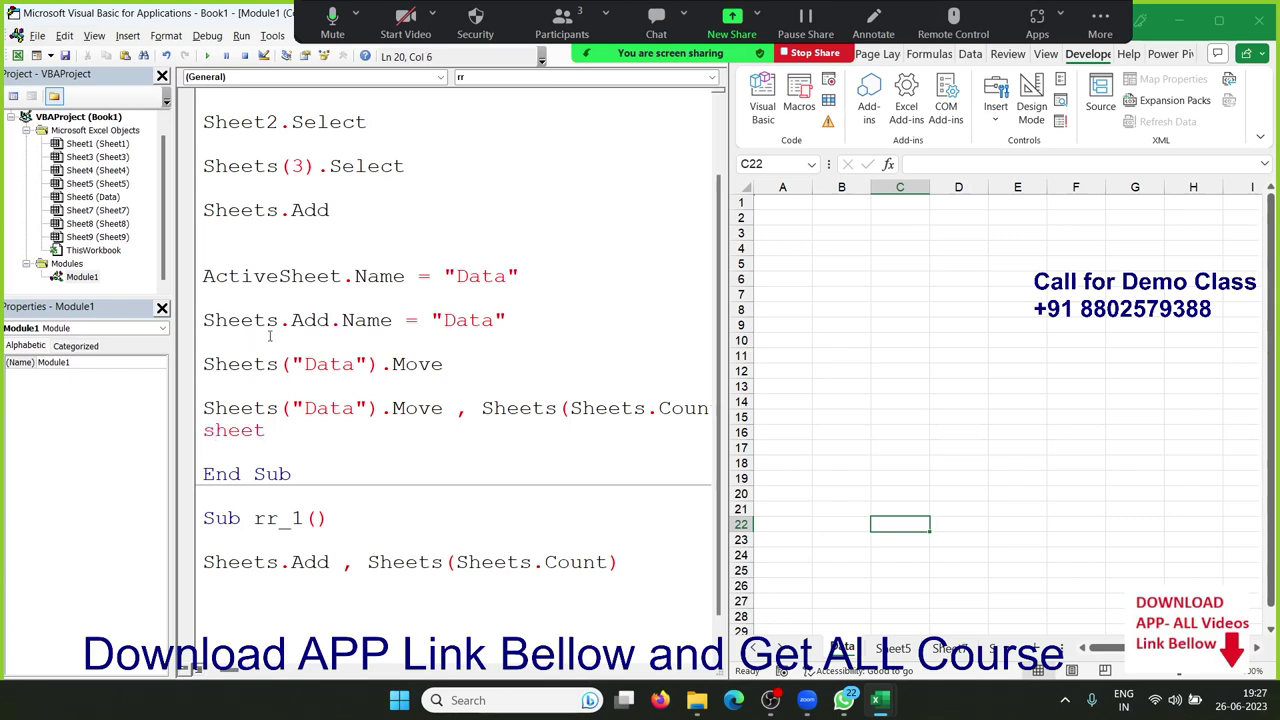
pyautogui.write('6.')
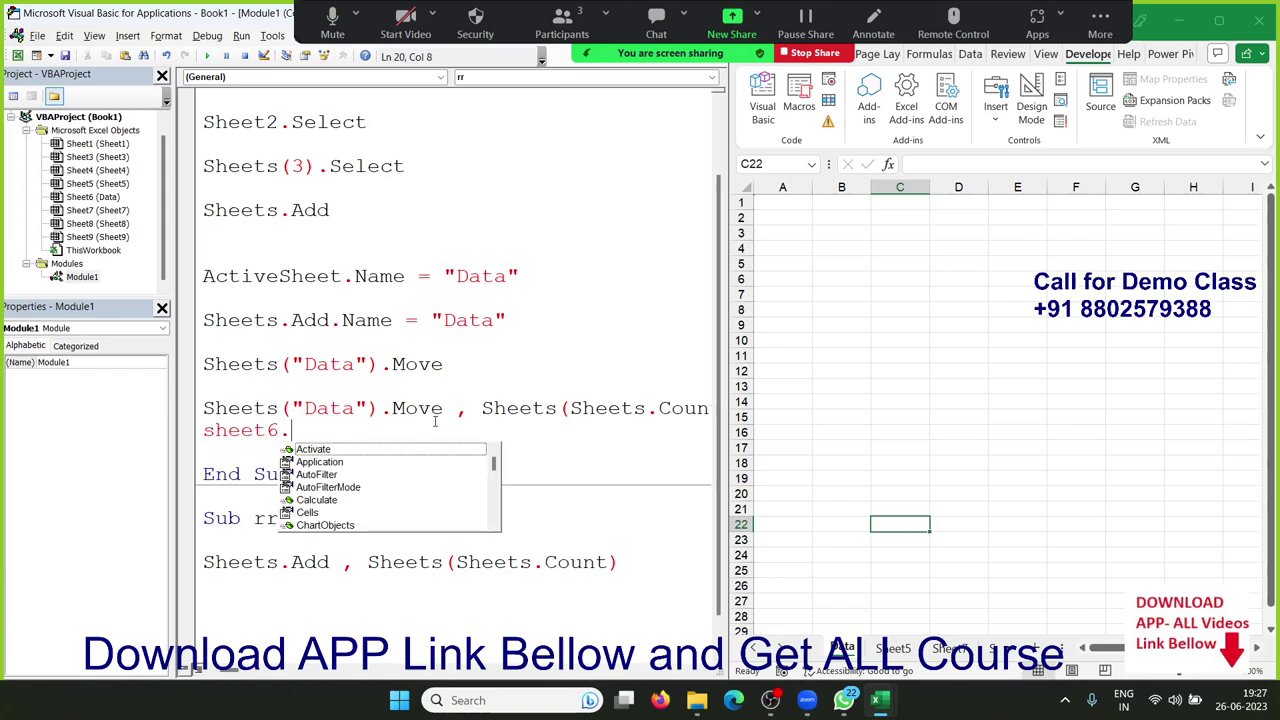
pyautogui.write('mo')
# Complete the trial sheet6.Move line, then delete it and return to empty line 20.
pyautogui.press('Tab')
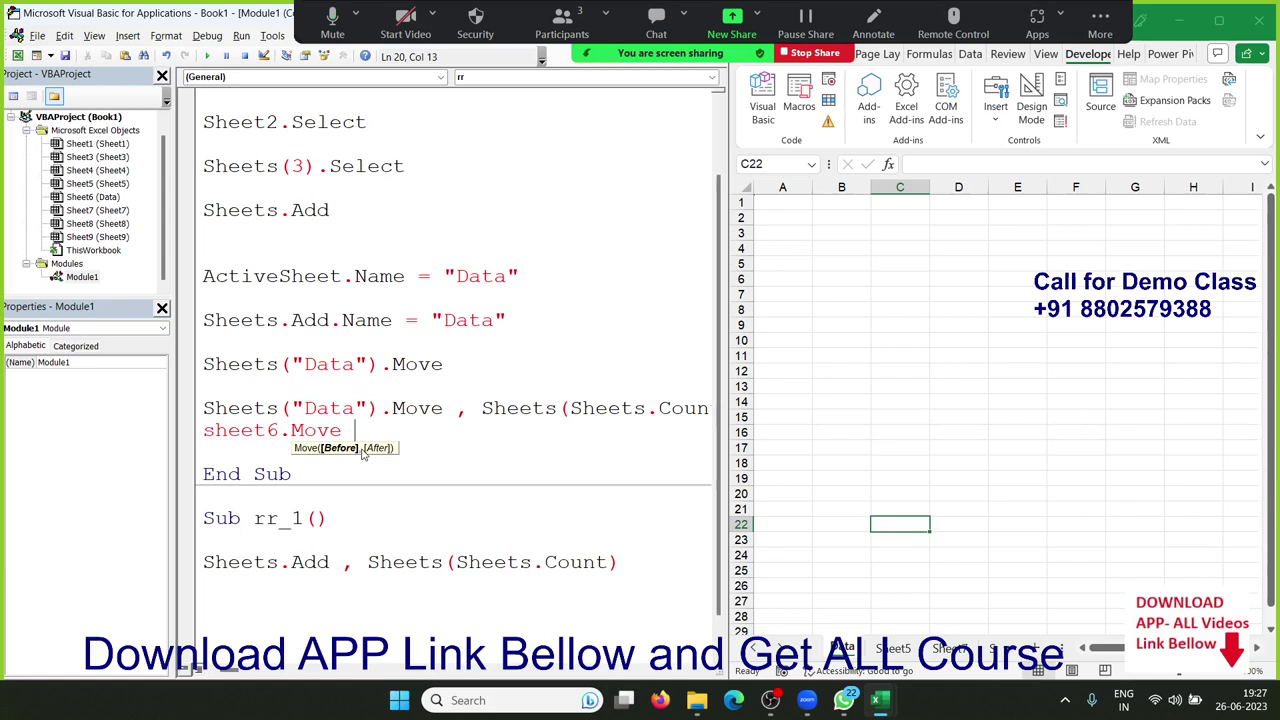
pyautogui.click(189, 436)
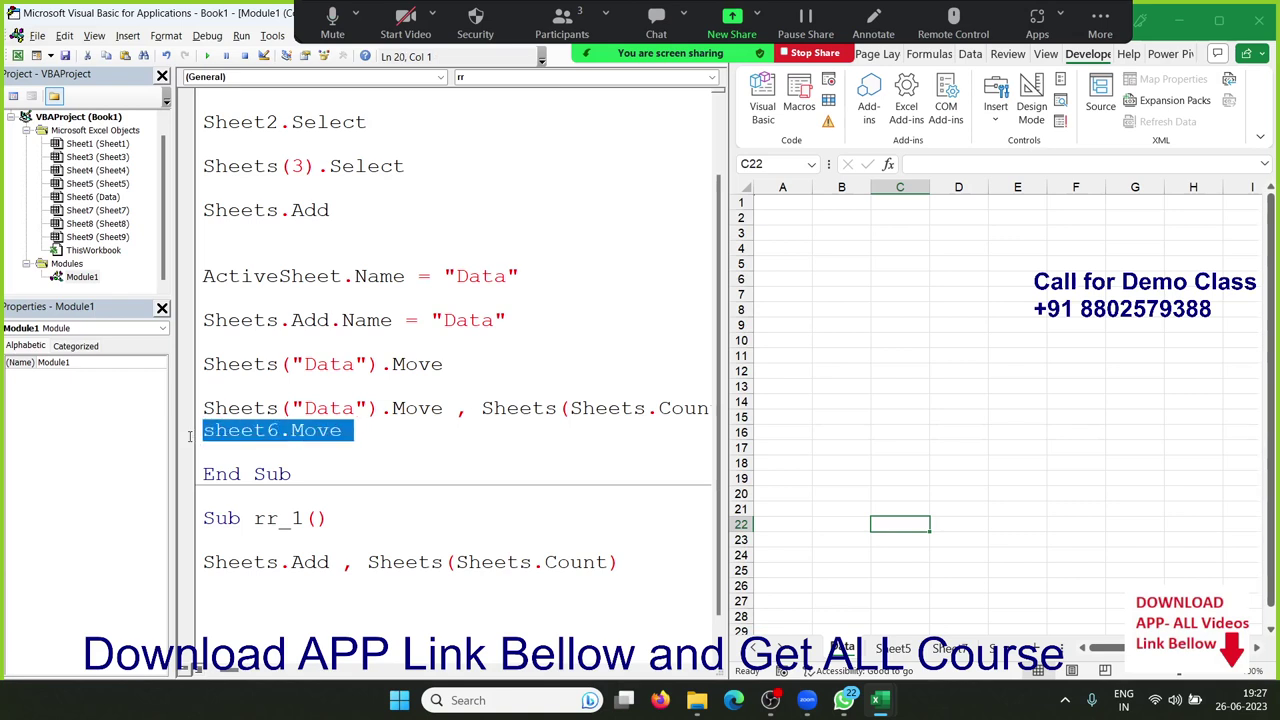
pyautogui.press('Delete')
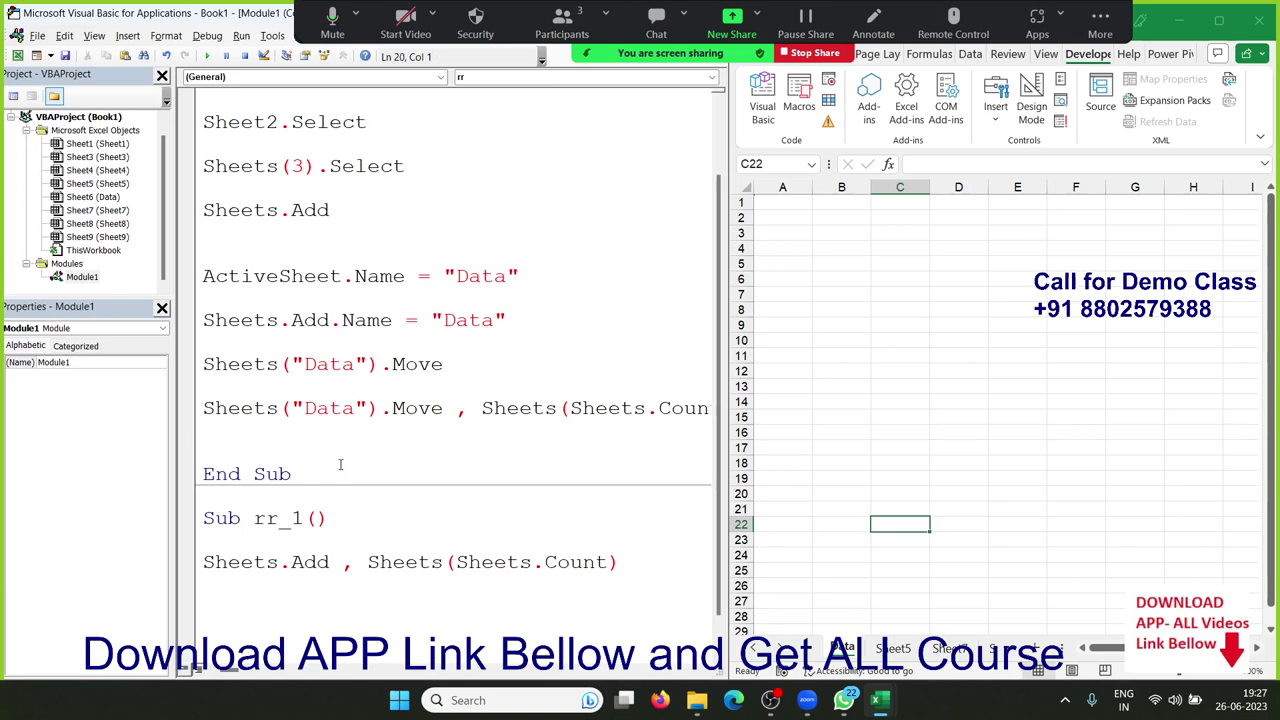
pyautogui.click(349, 459)
pyautogui.click(255, 429)
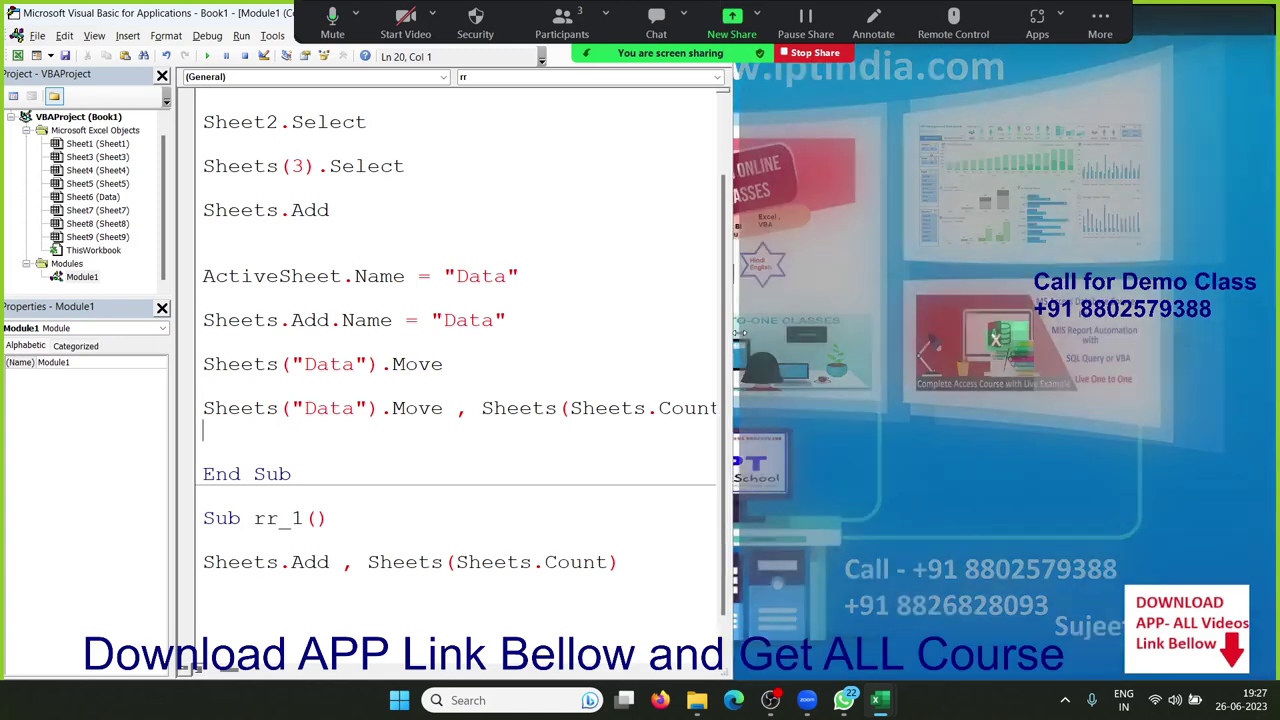
# Insert Workbooks("book1.xlsx"). before Sheets(Sheets.Count) in the Data Move statement.
pyautogui.moveTo(733, 332); pyautogui.dragTo(770, 336)
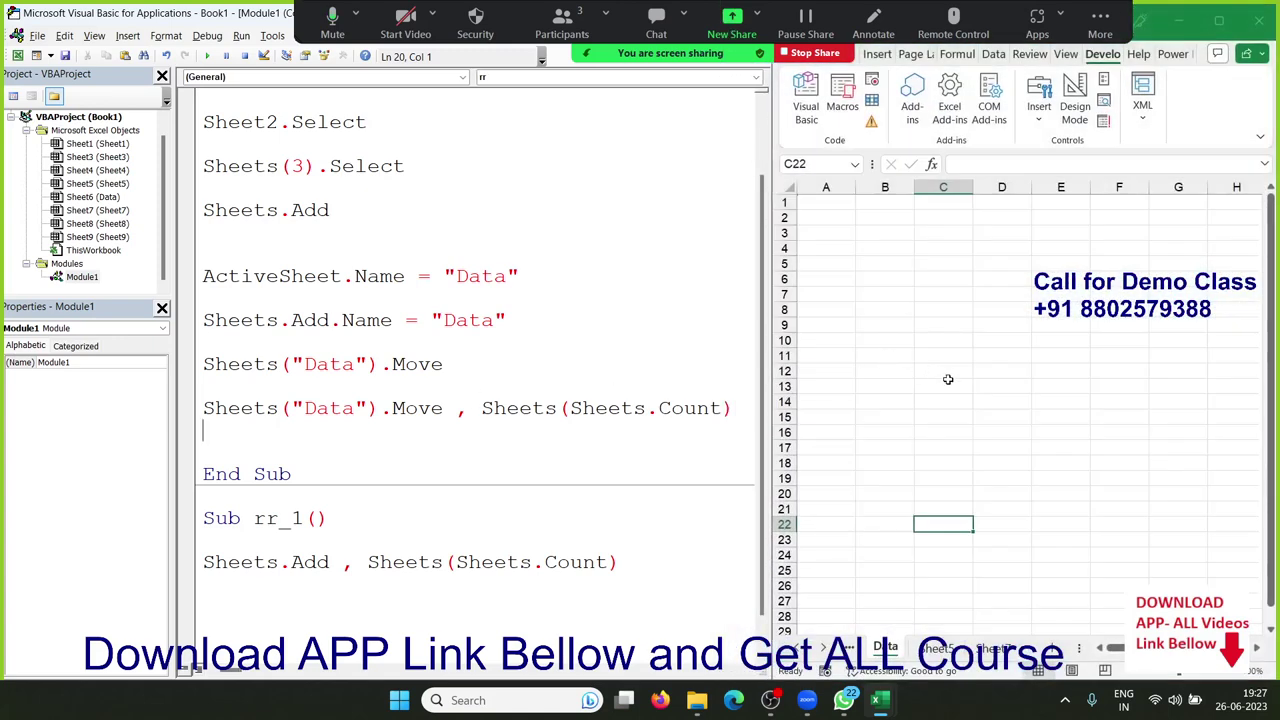
pyautogui.click(948, 385)
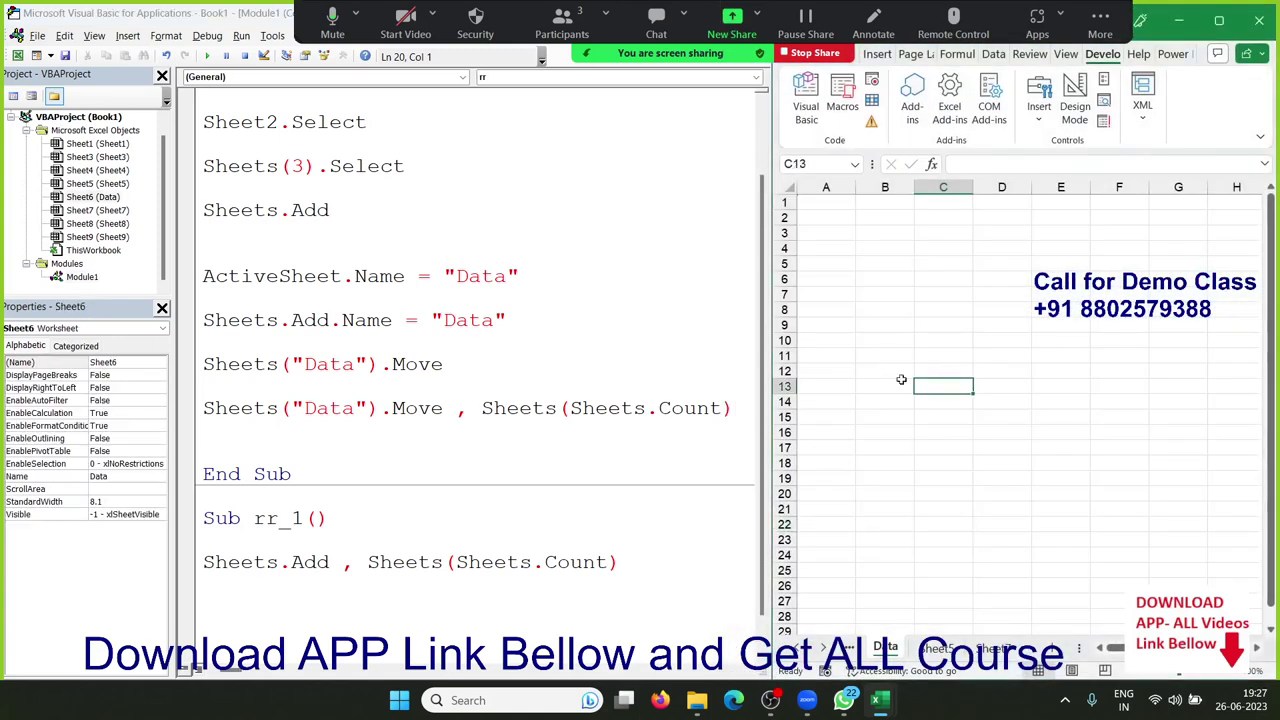
pyautogui.click(482, 408)
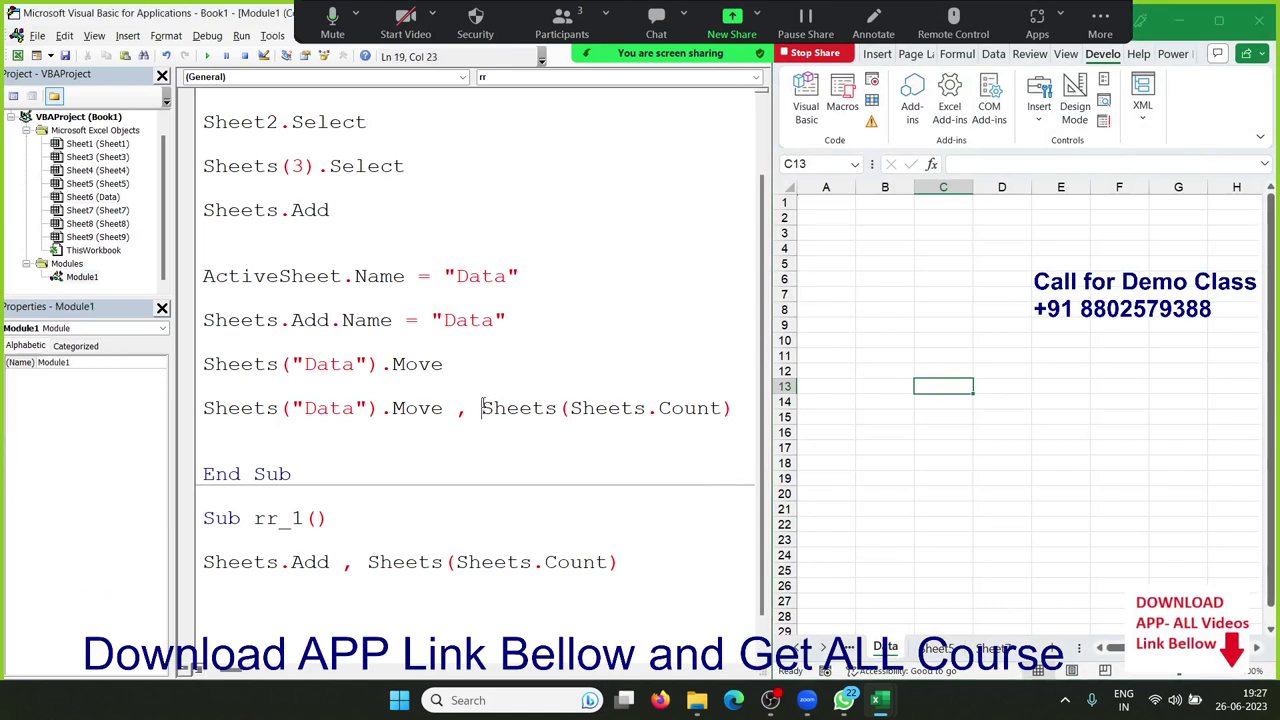
pyautogui.write('wor')
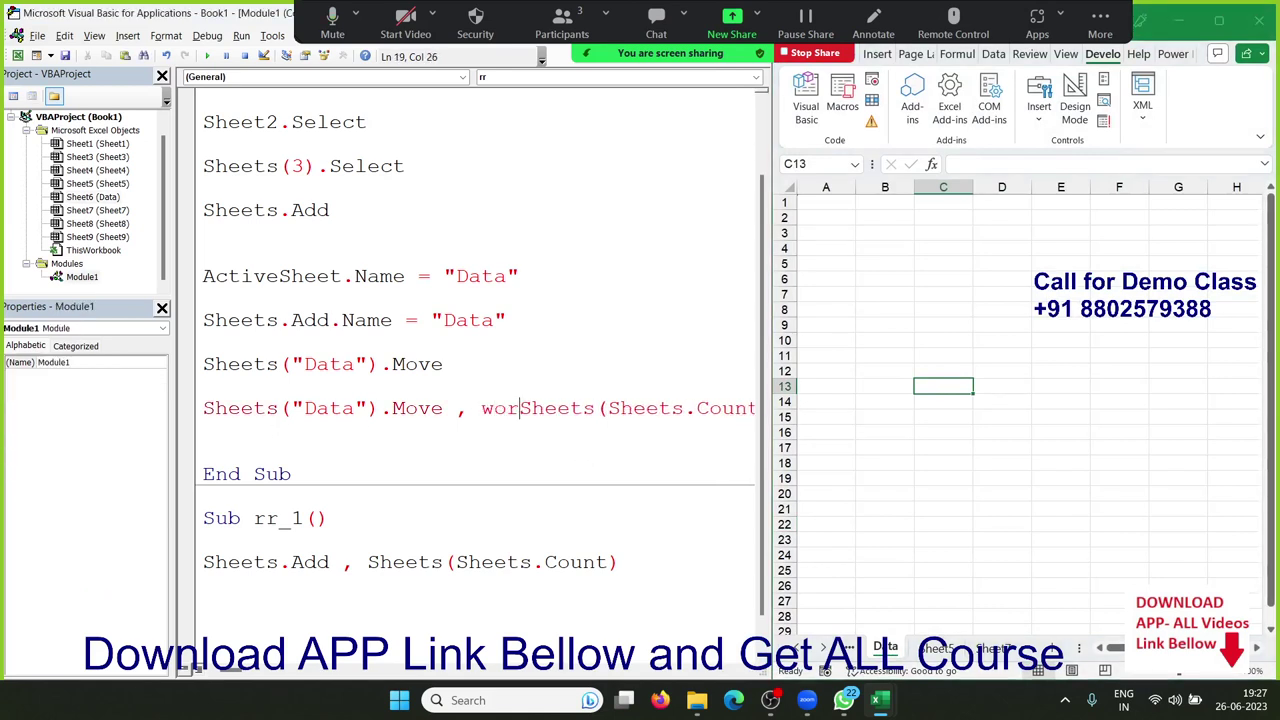
pyautogui.write('kb')
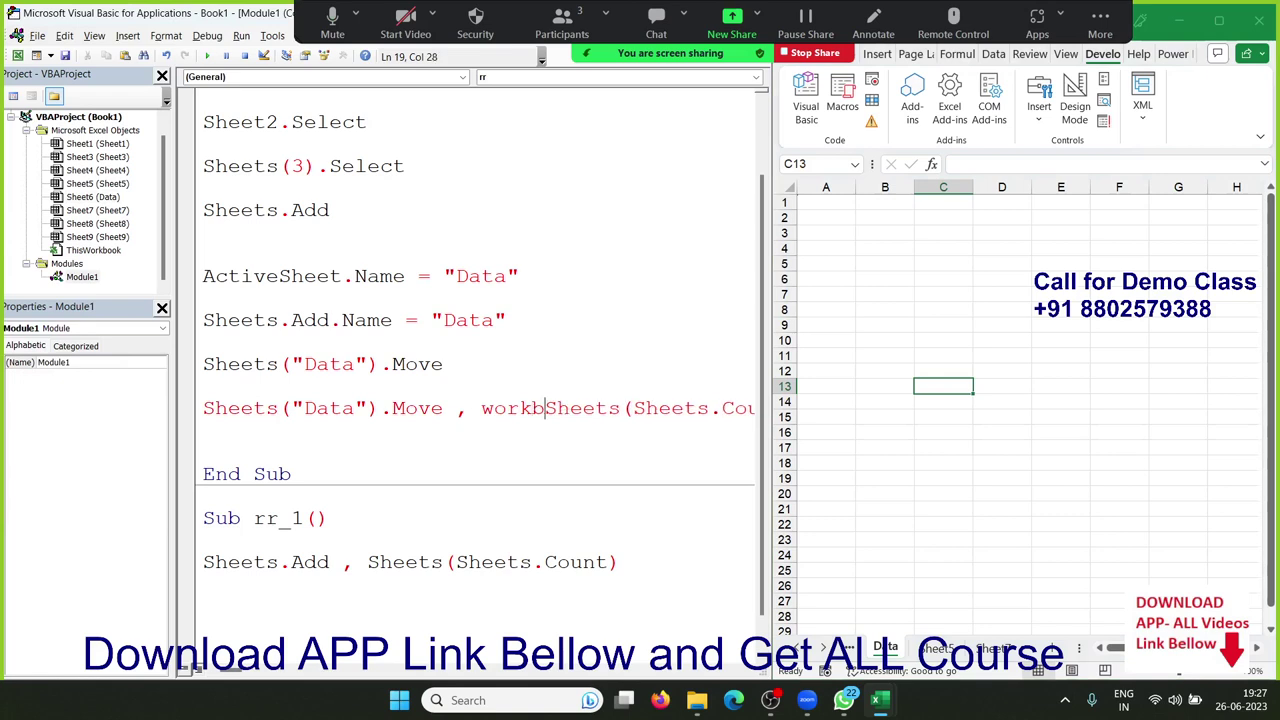
pyautogui.write('ooks(')
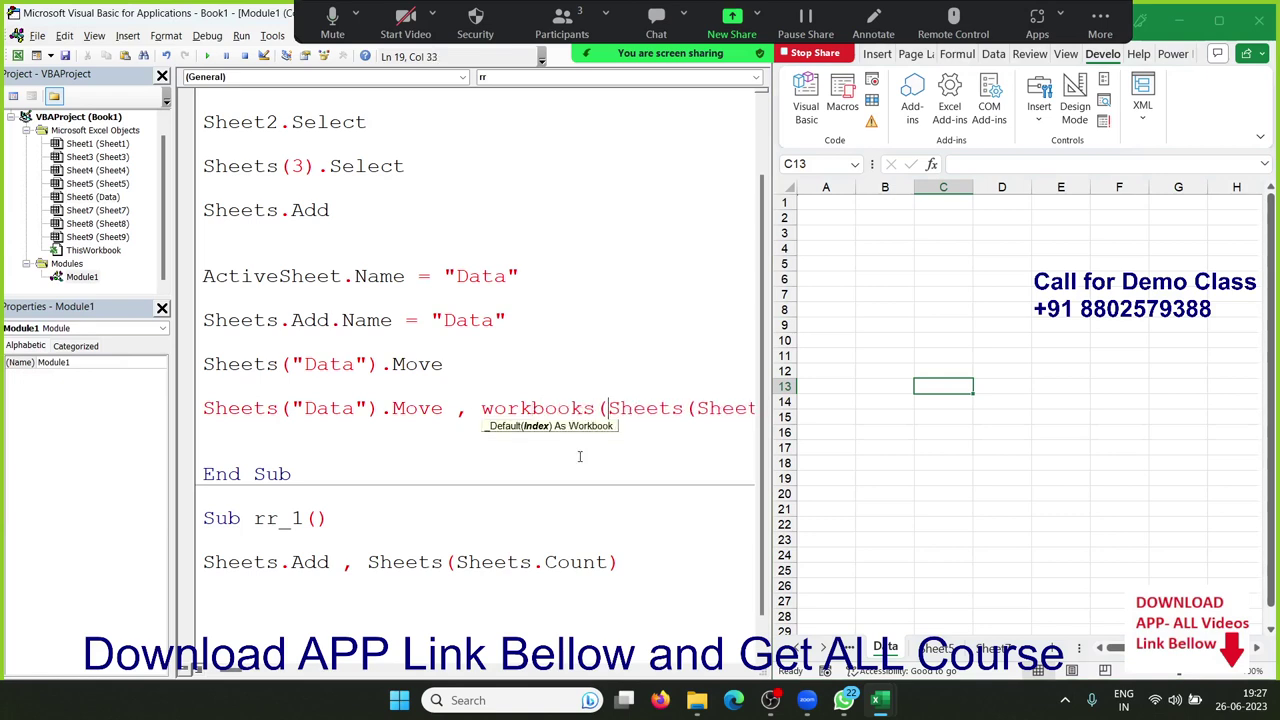
pyautogui.write('"book')
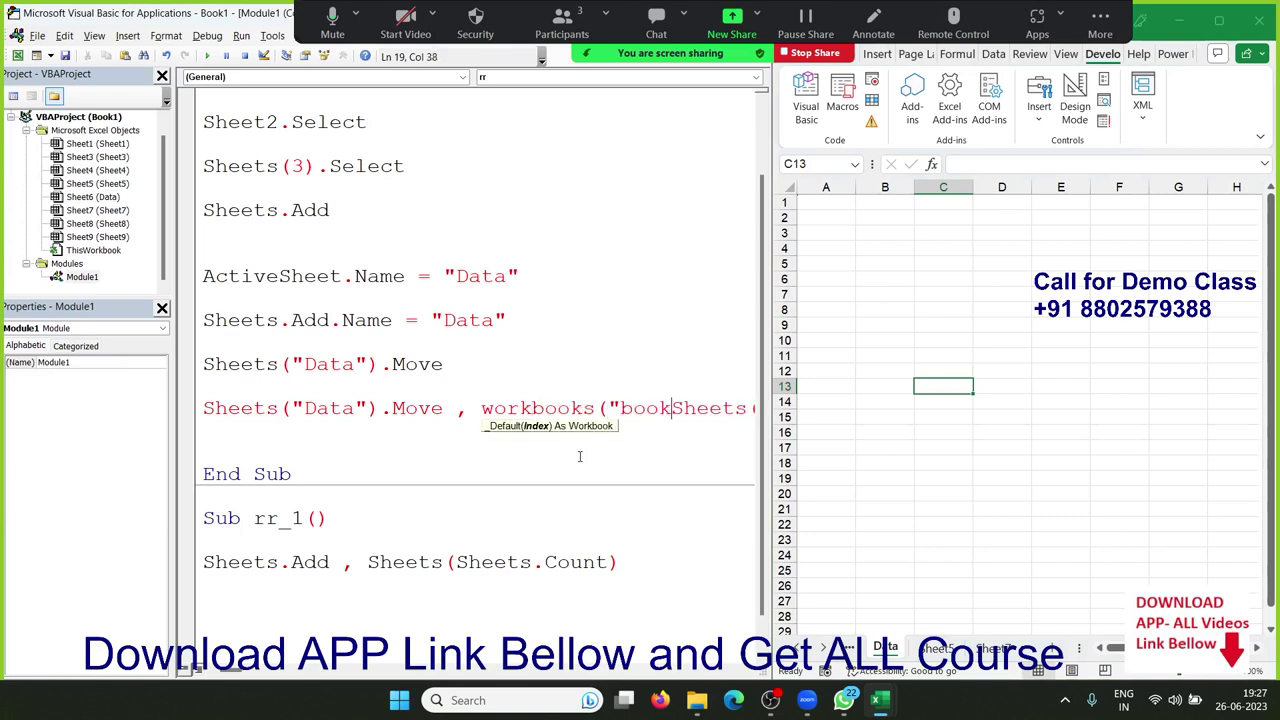
pyautogui.write('1.xlsx')
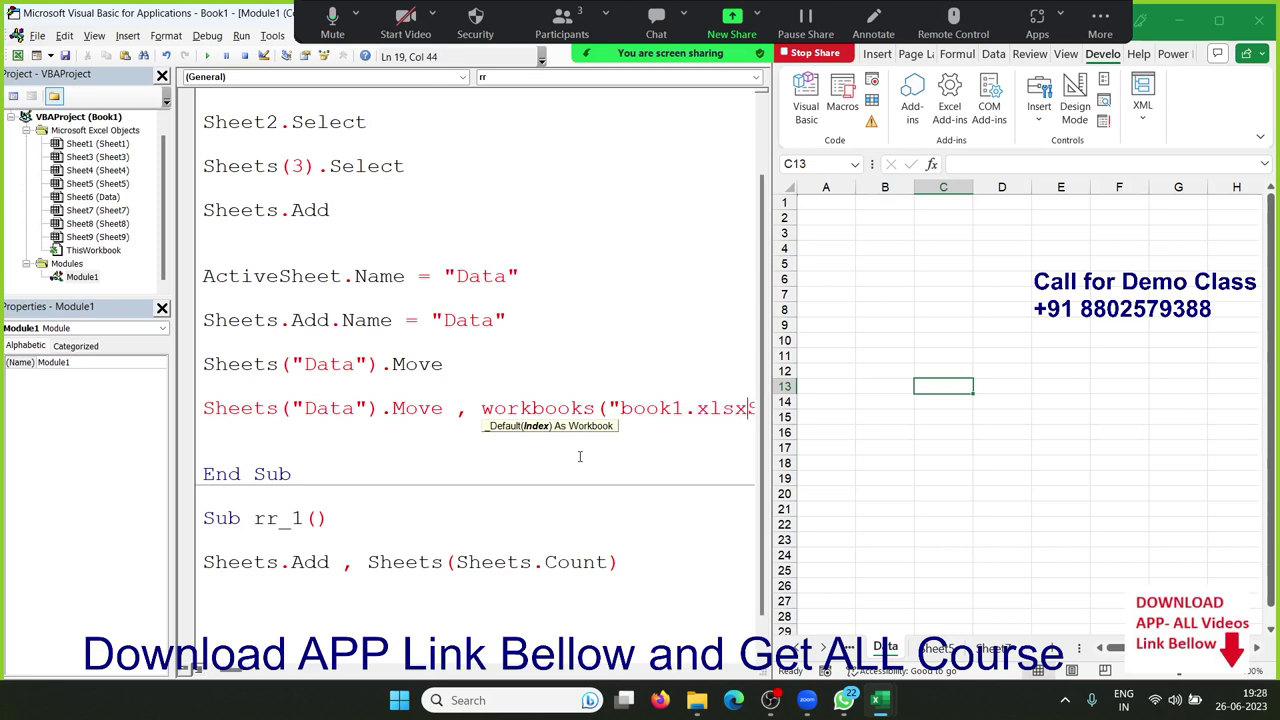
pyautogui.write('")')
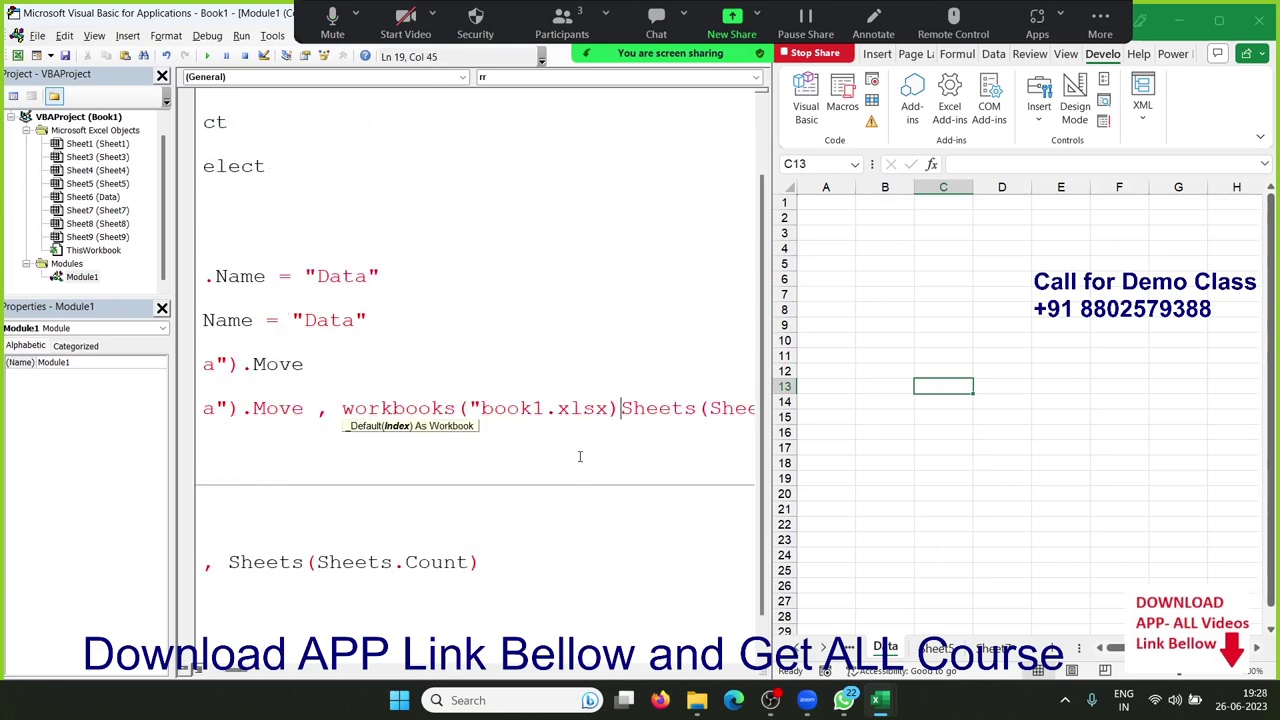
pyautogui.write('.')
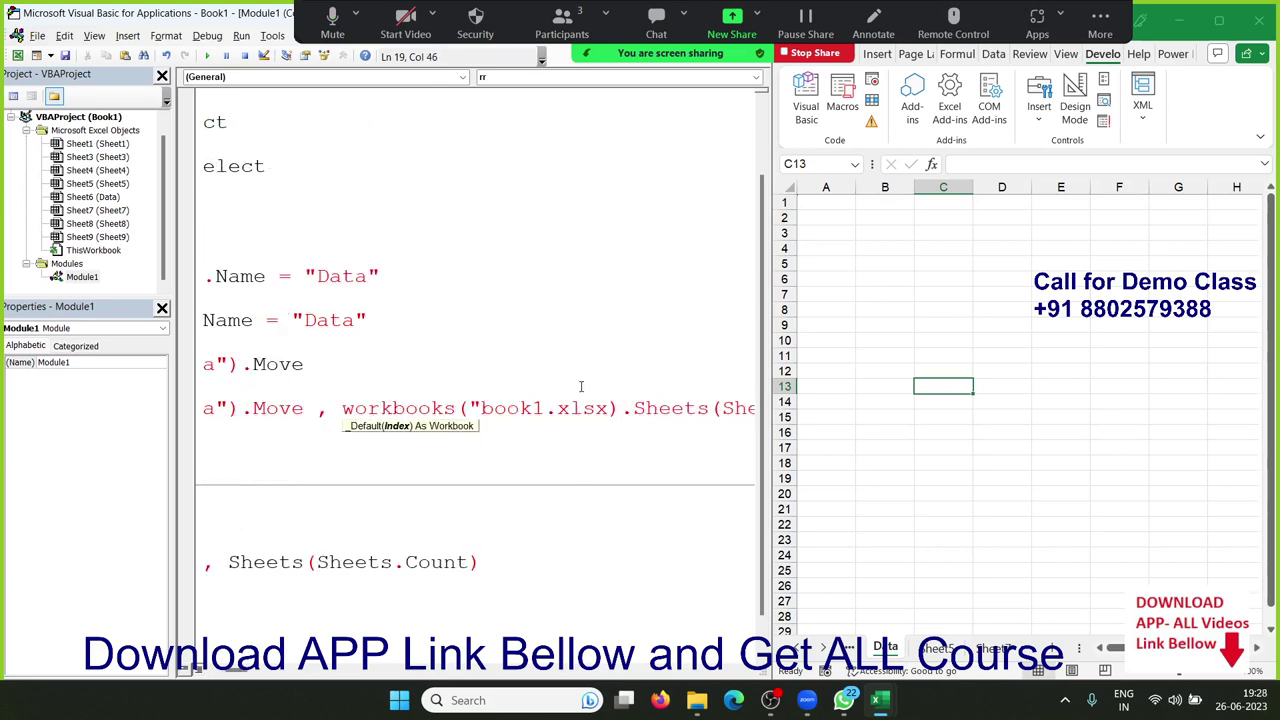
# Dismiss the compile error and add the missing closing quote after book1.xlsx.
pyautogui.click(602, 479)
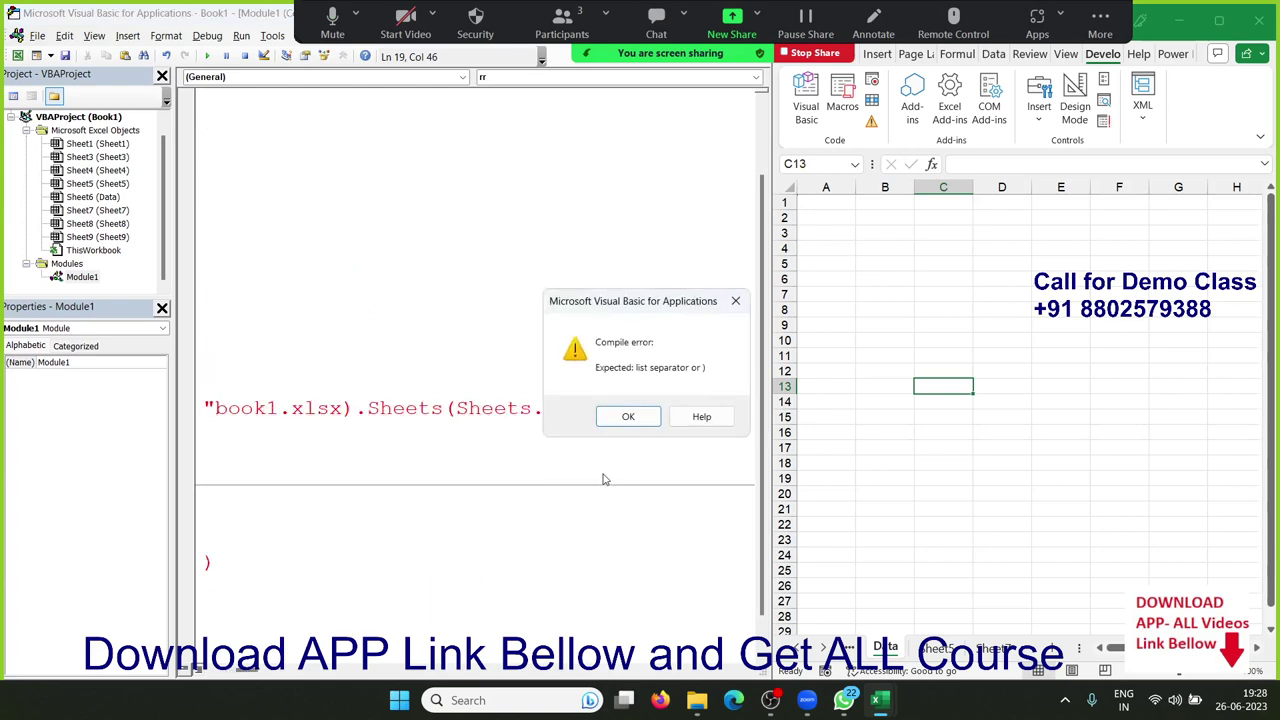
pyautogui.click(628, 416)
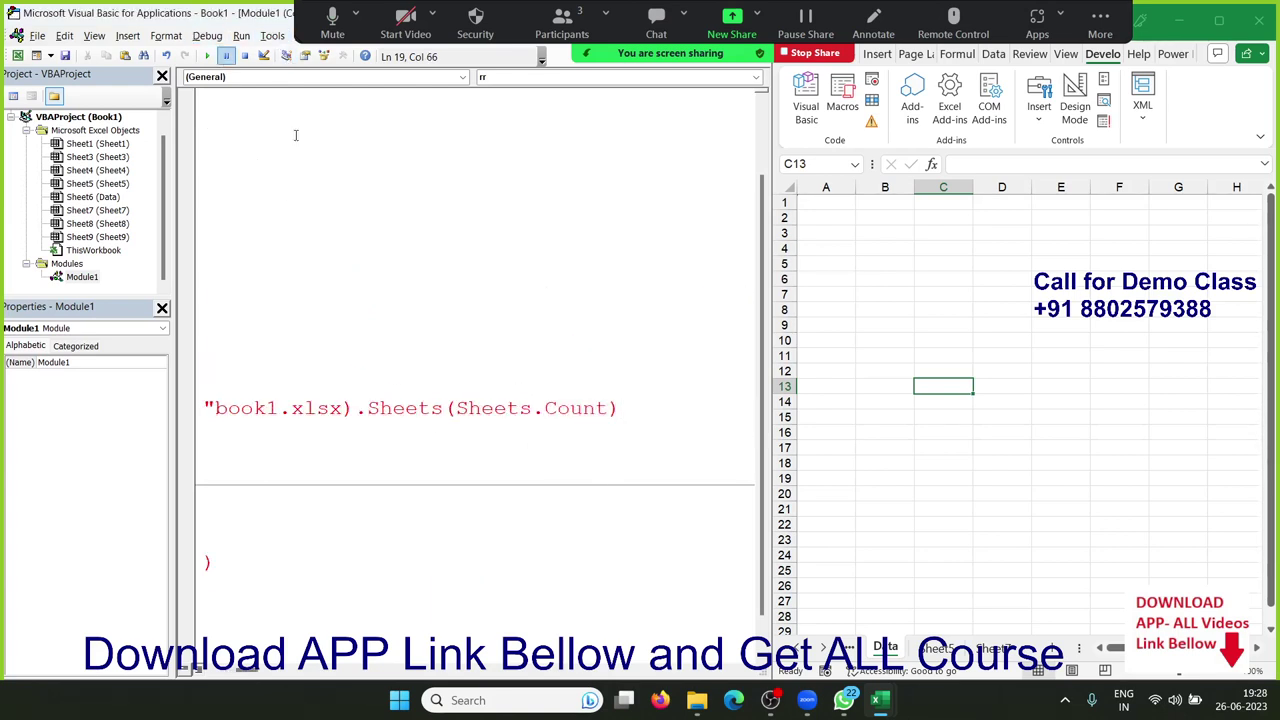
pyautogui.click(342, 413)
pyautogui.write('"')
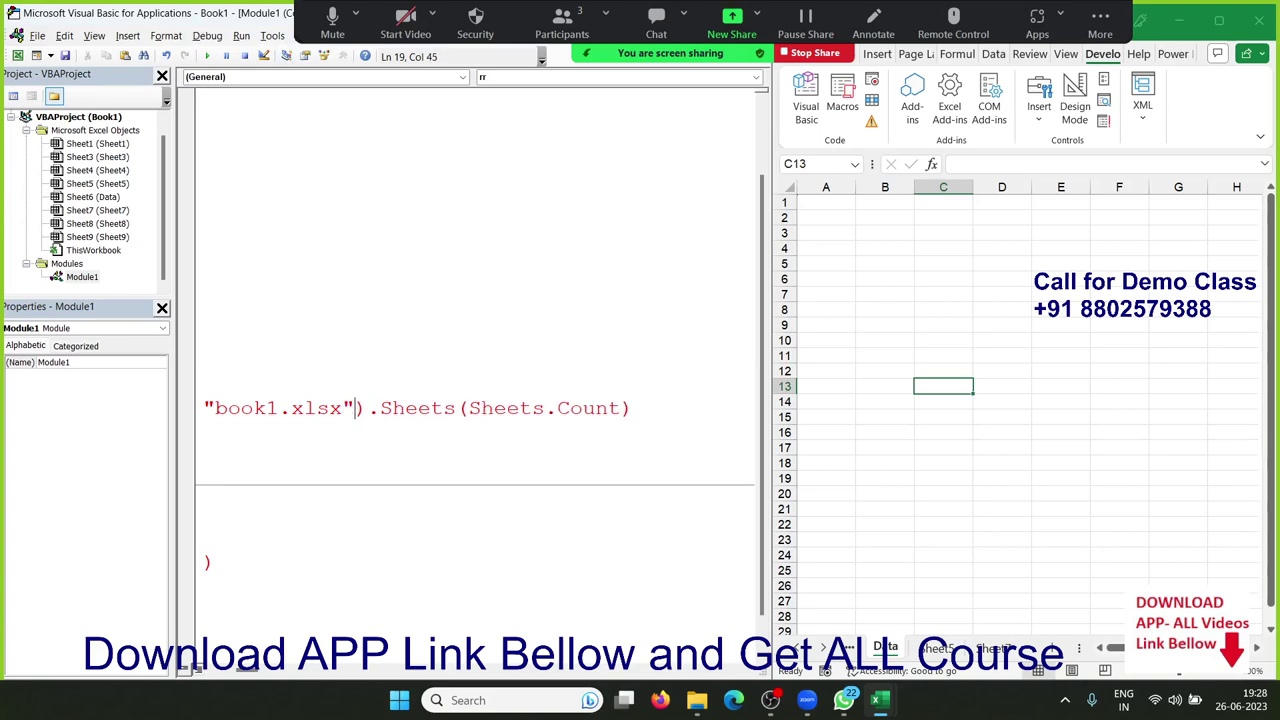
pyautogui.press('Down')
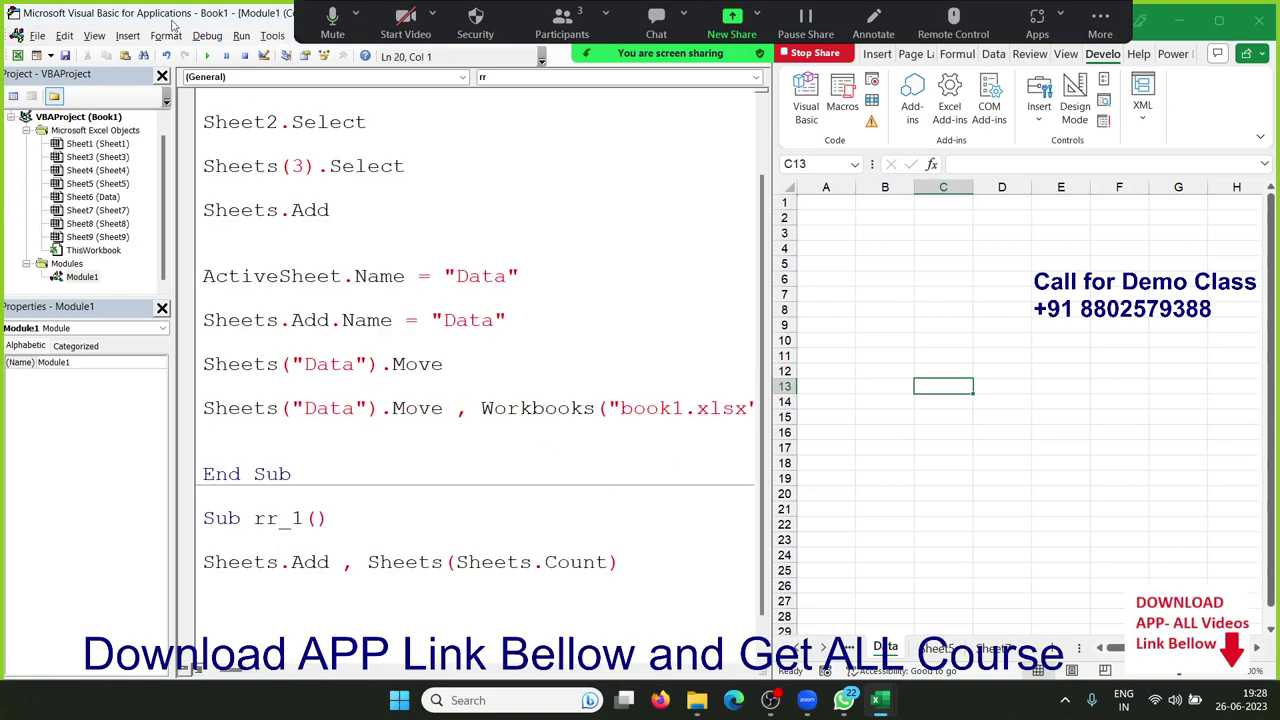
# Maximize the VBA editor window and add a blank line below the Move statement.
pyautogui.doubleClick(172, 20)
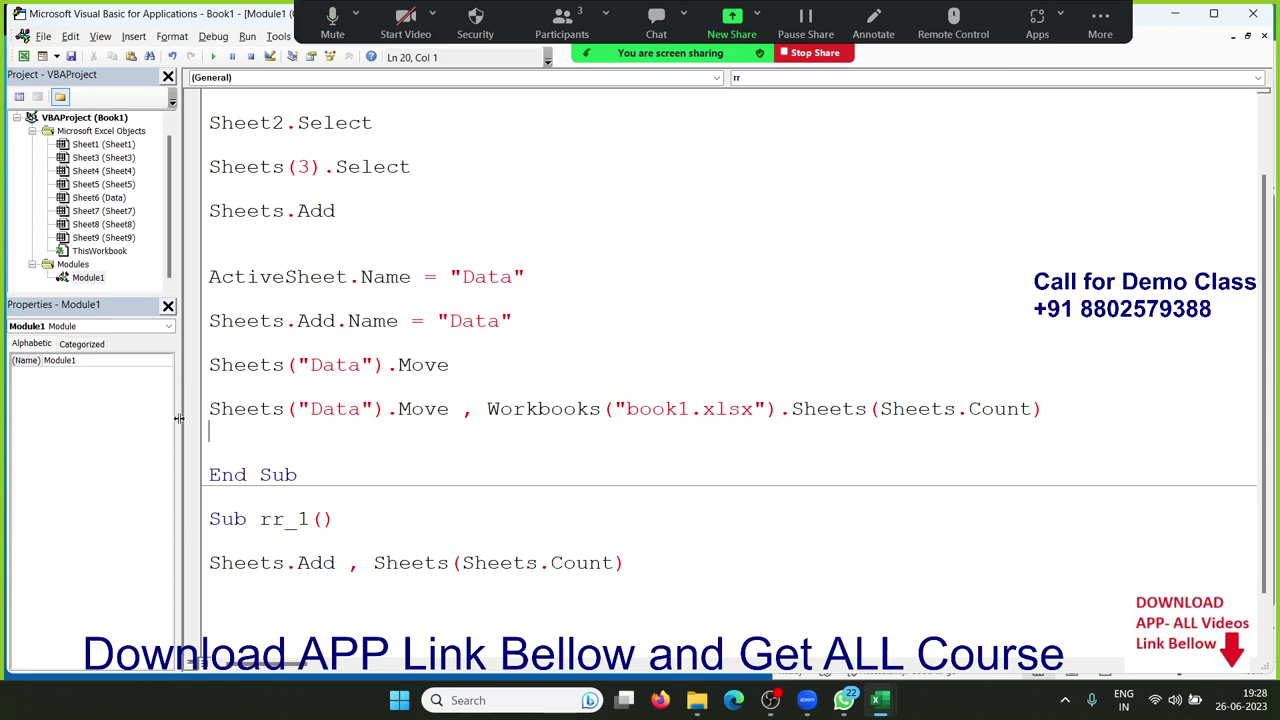
pyautogui.click(216, 385)
pyautogui.click(233, 439)
pyautogui.scroll(-1, 277, 363)
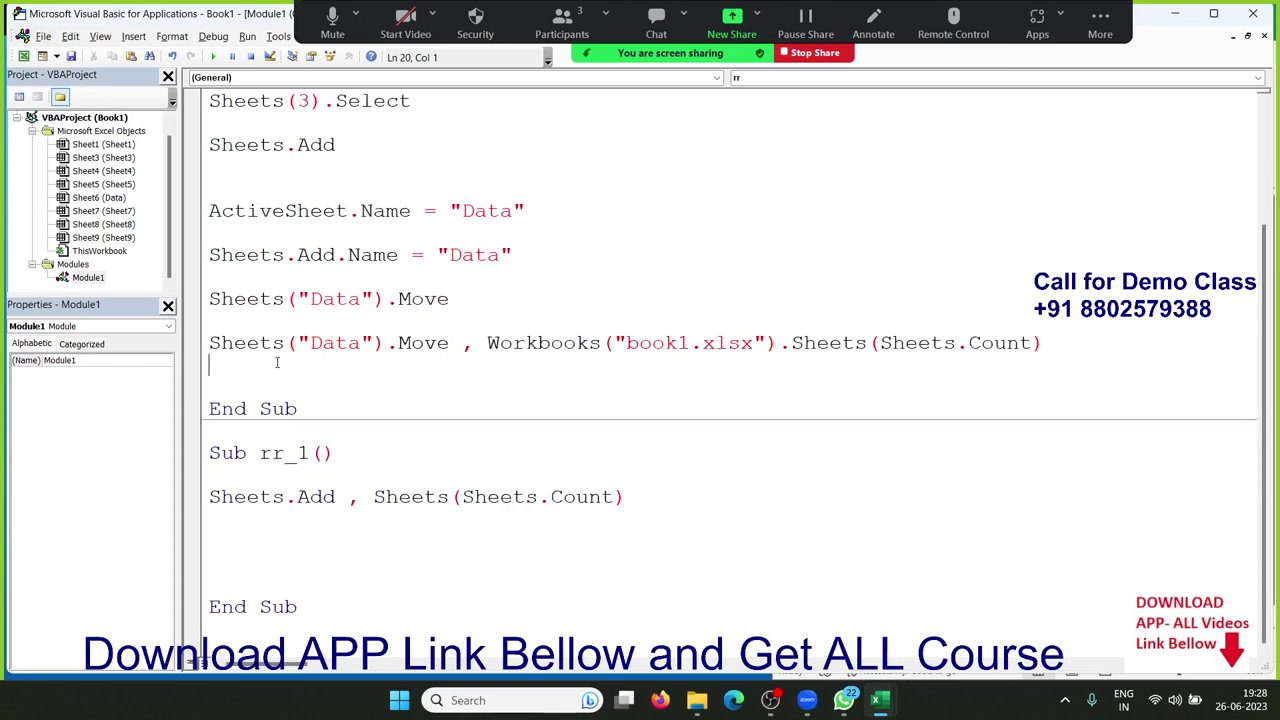
pyautogui.press('Return')
pyautogui.scroll(-1, 178, 462)
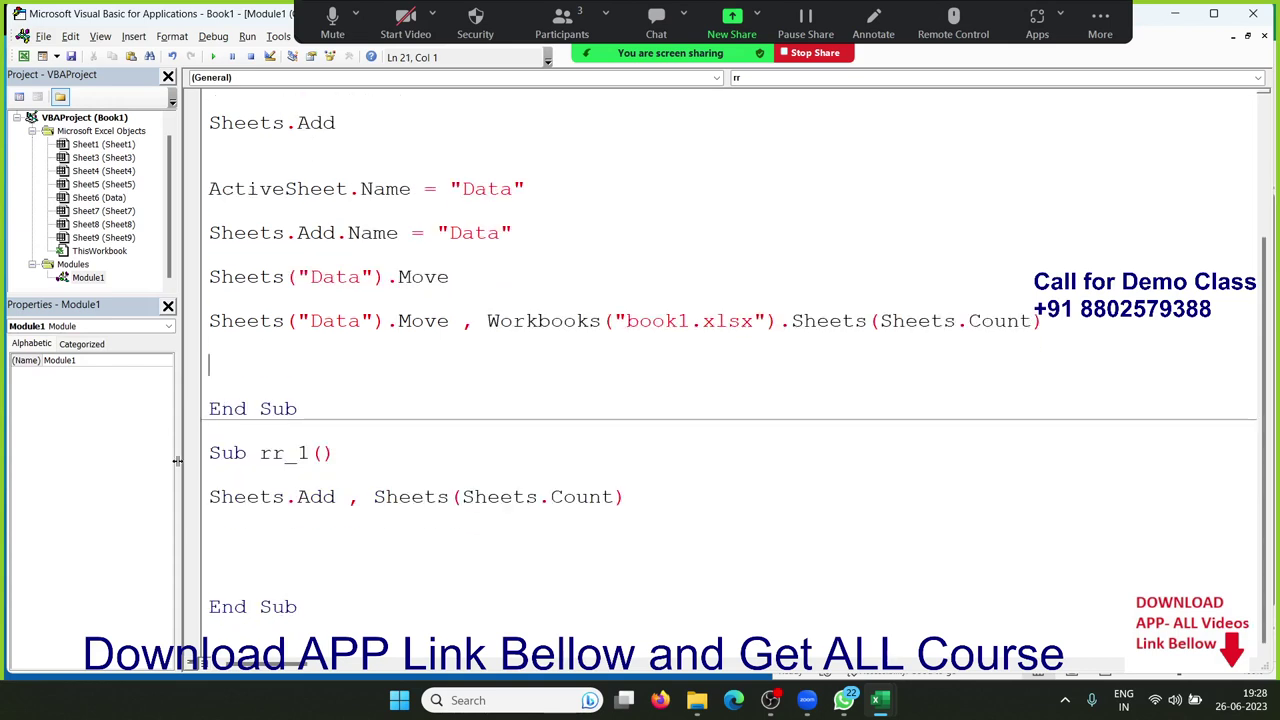
pyautogui.click(454, 343)
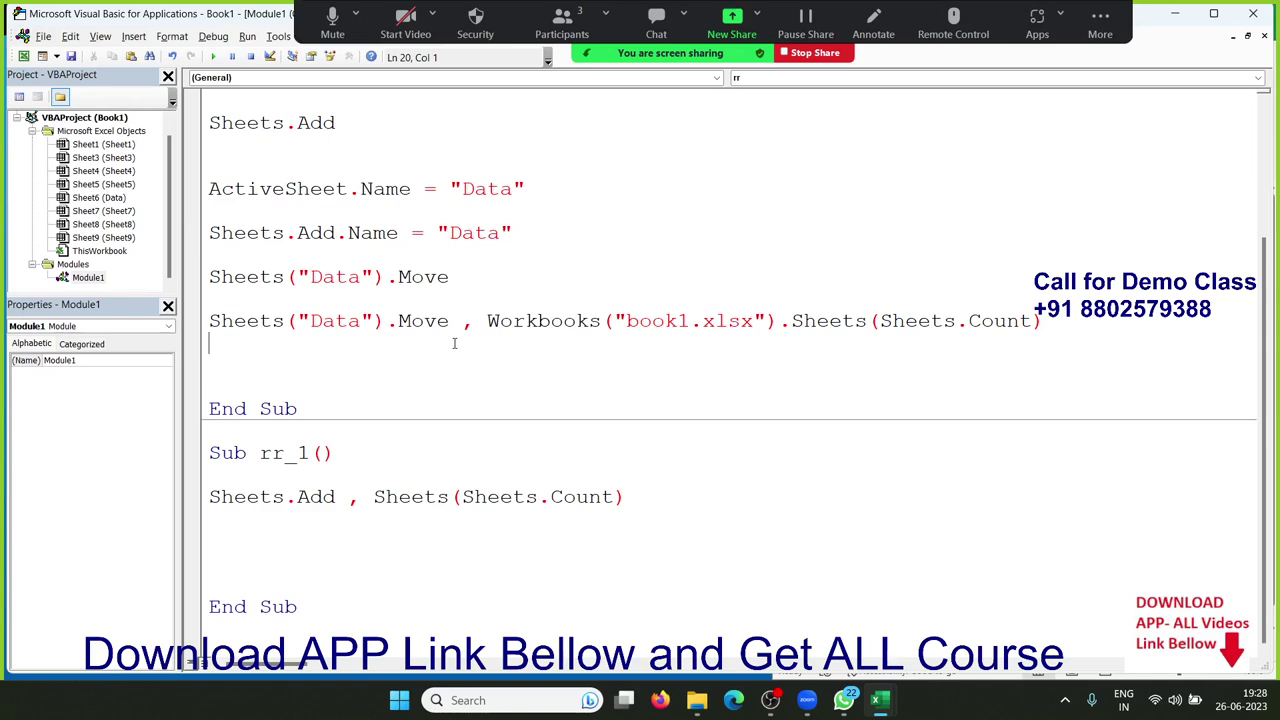
# Add a Sheet6.Copy statement on a new line below the Move statement.
pyautogui.press('Return')
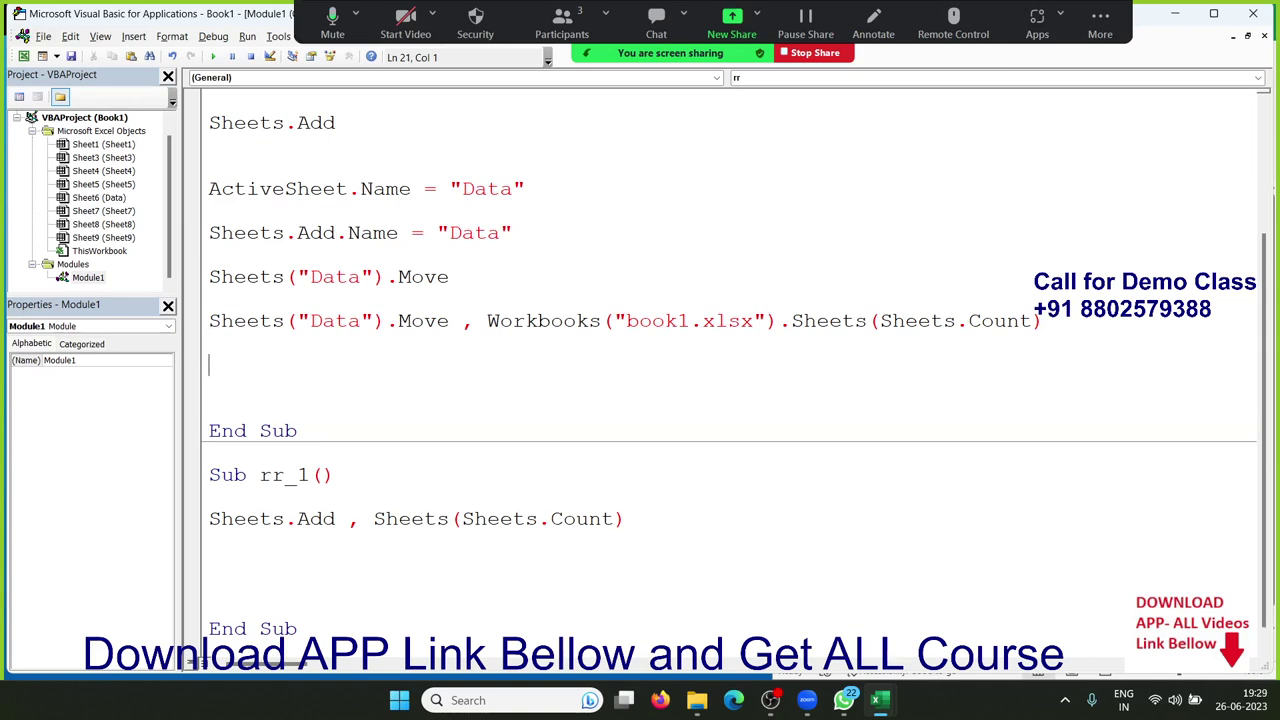
pyautogui.write('shet')
pyautogui.press('BackSpace')
pyautogui.write('et6.')
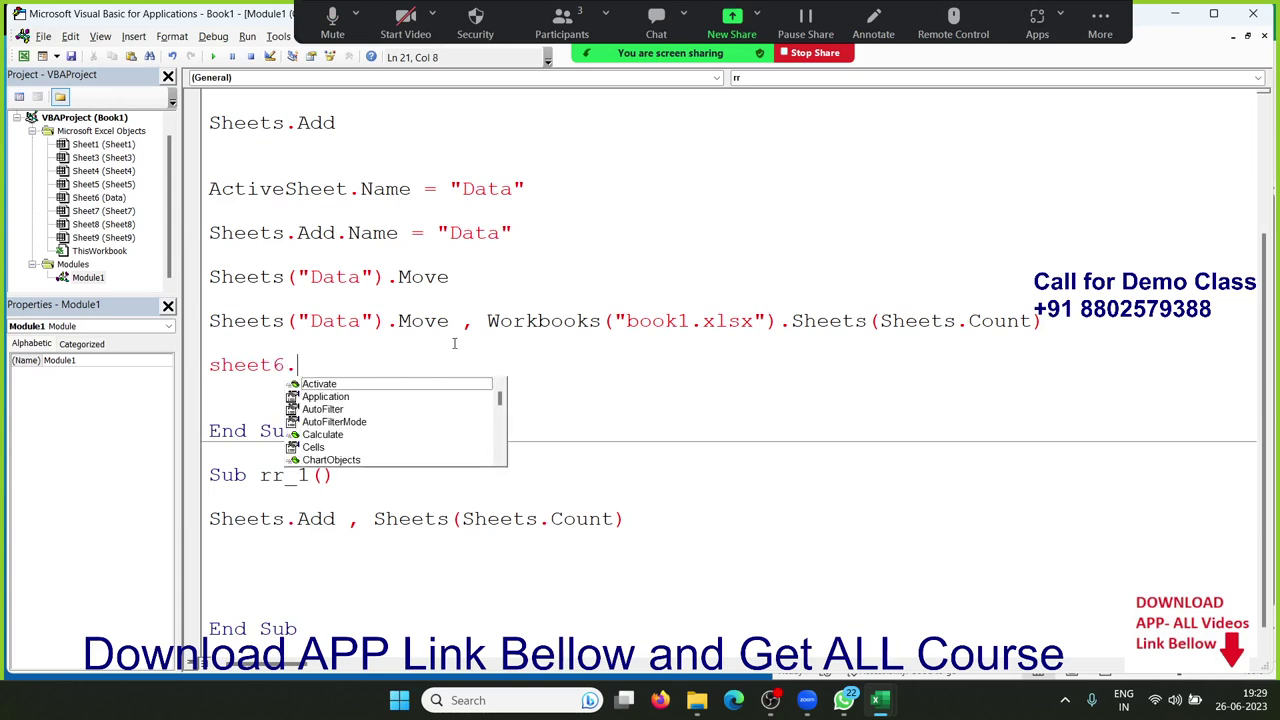
pyautogui.write('copy')
pyautogui.press('Tab')
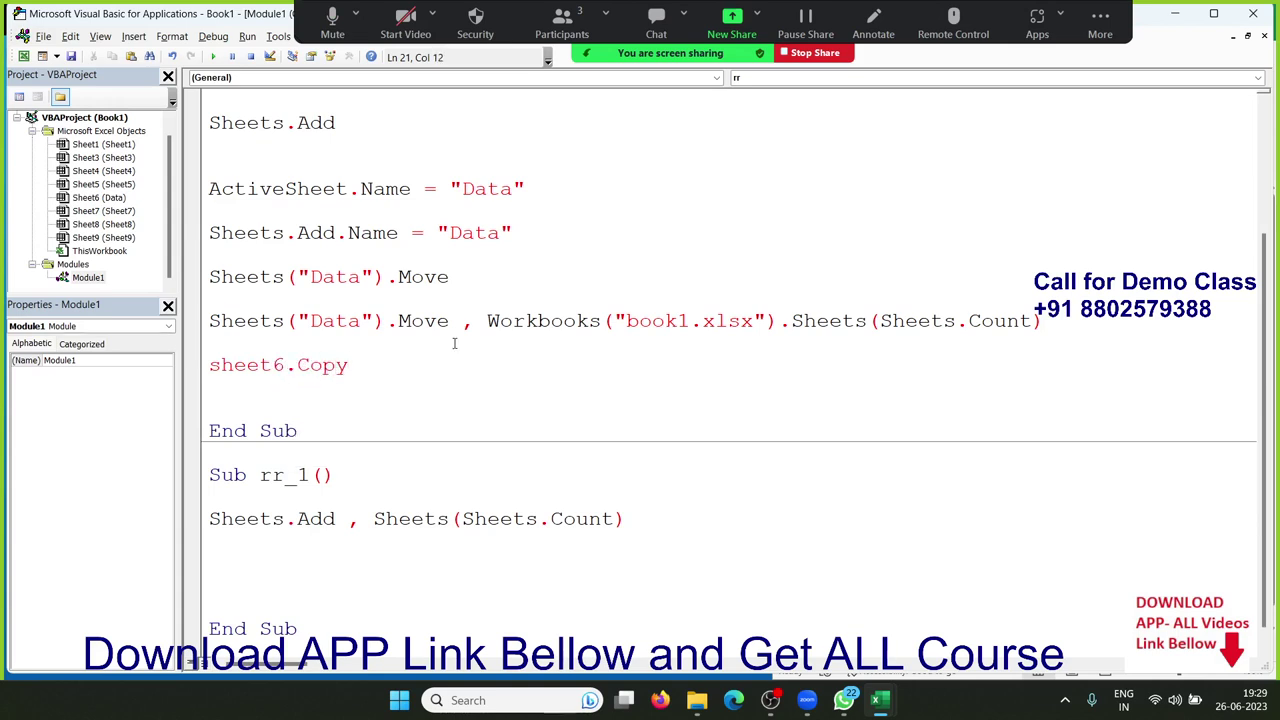
pyautogui.press('Return')
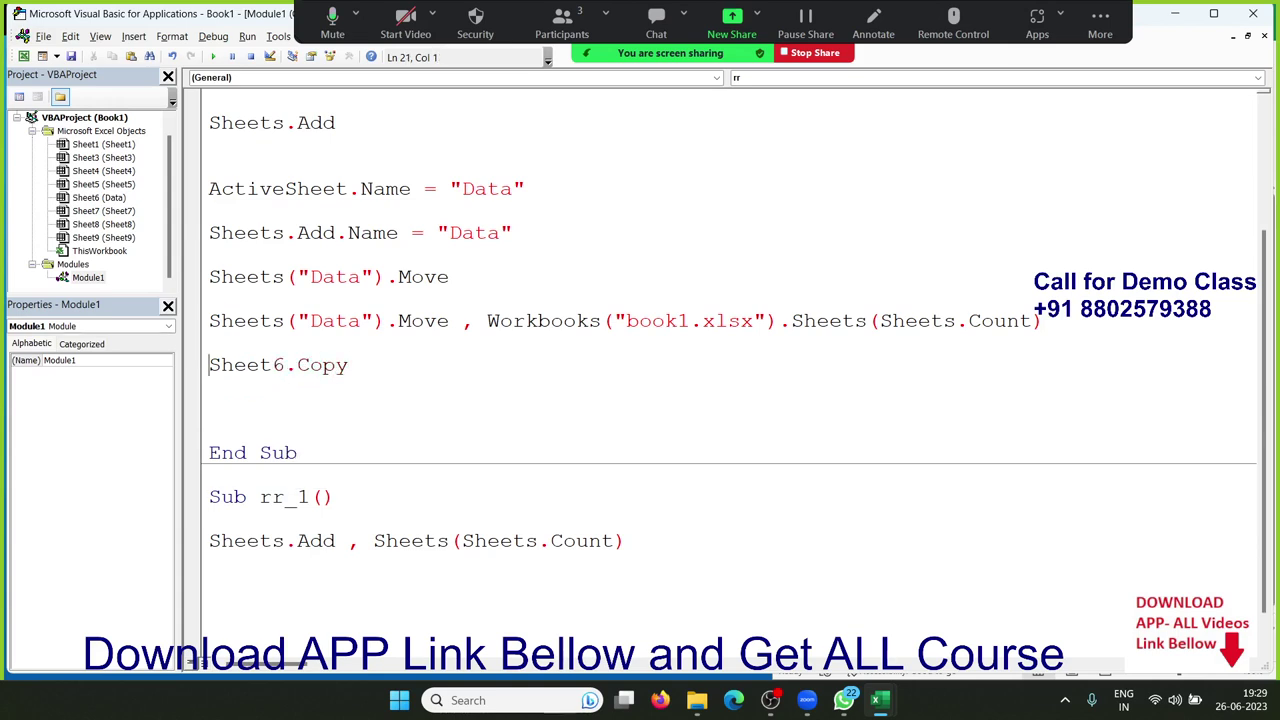
# Duplicate the Move line below Sheet6.Copy and change it to Sheets("Data").Copy , Workbooks("book1.xlsx").Sheets(Sheets.Count).
pyautogui.press('Up')
pyautogui.press('Up')
pyautogui.hotkey('shift', 'Down')
pyautogui.hotkey('ctrl', 'c')
pyautogui.press('Down')
pyautogui.press('Down')
pyautogui.hotkey('ctrl', 'v')
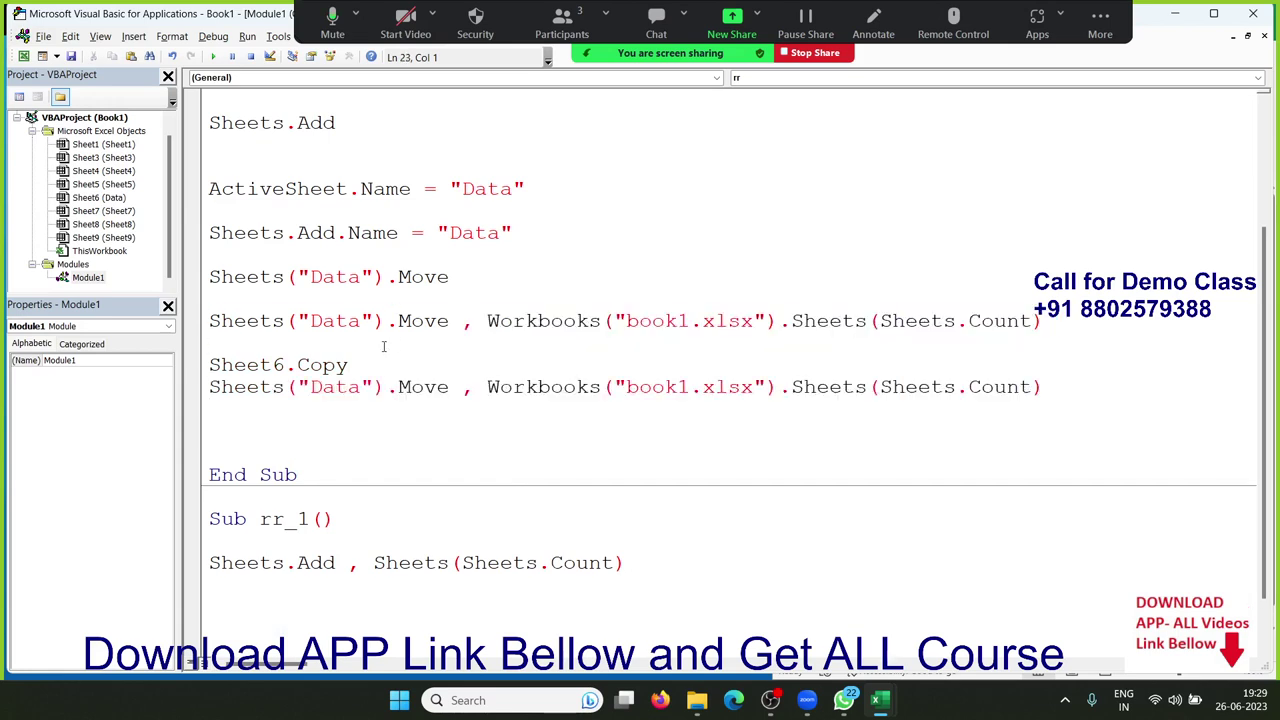
pyautogui.doubleClick(415, 390)
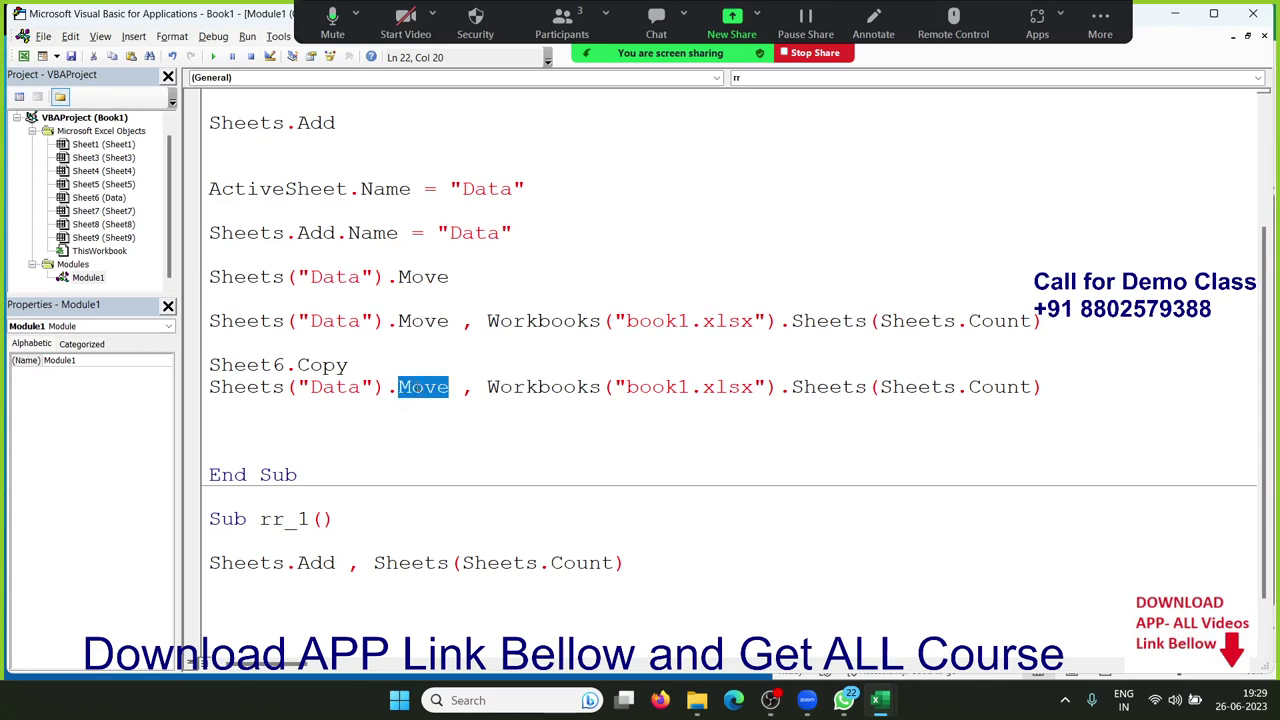
pyautogui.write('co')
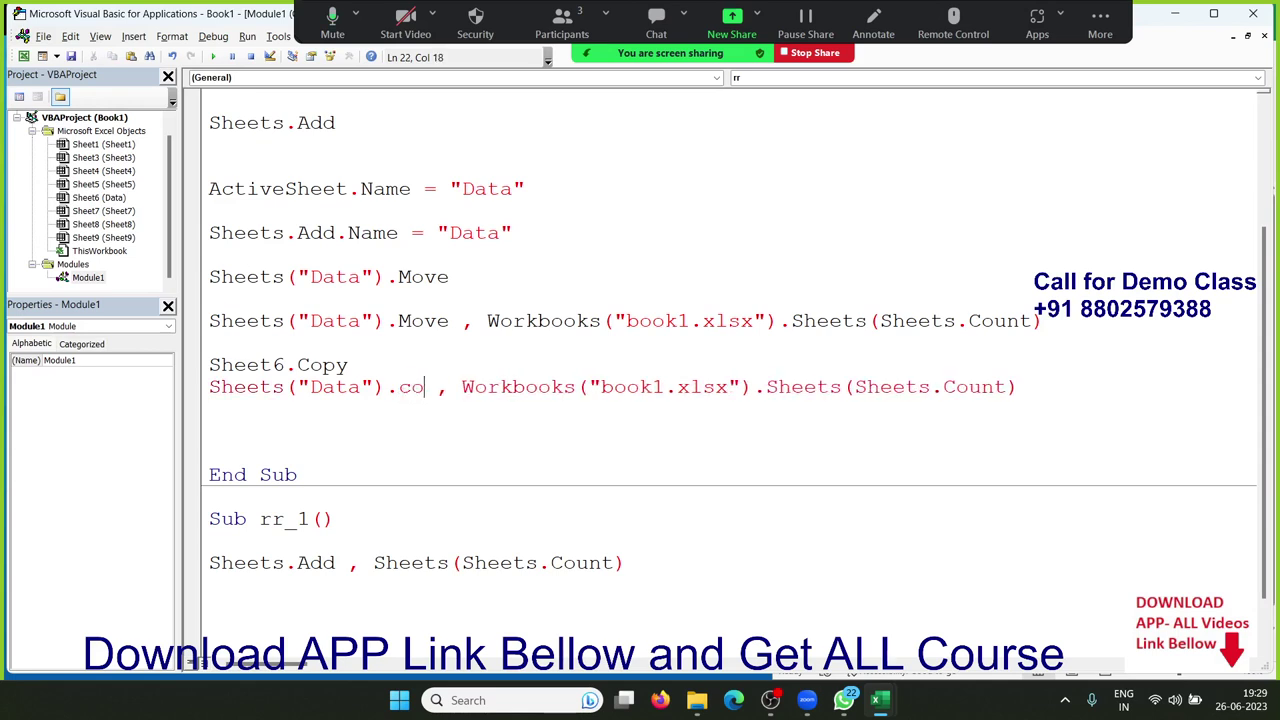
pyautogui.write('py')
pyautogui.click(210, 408)
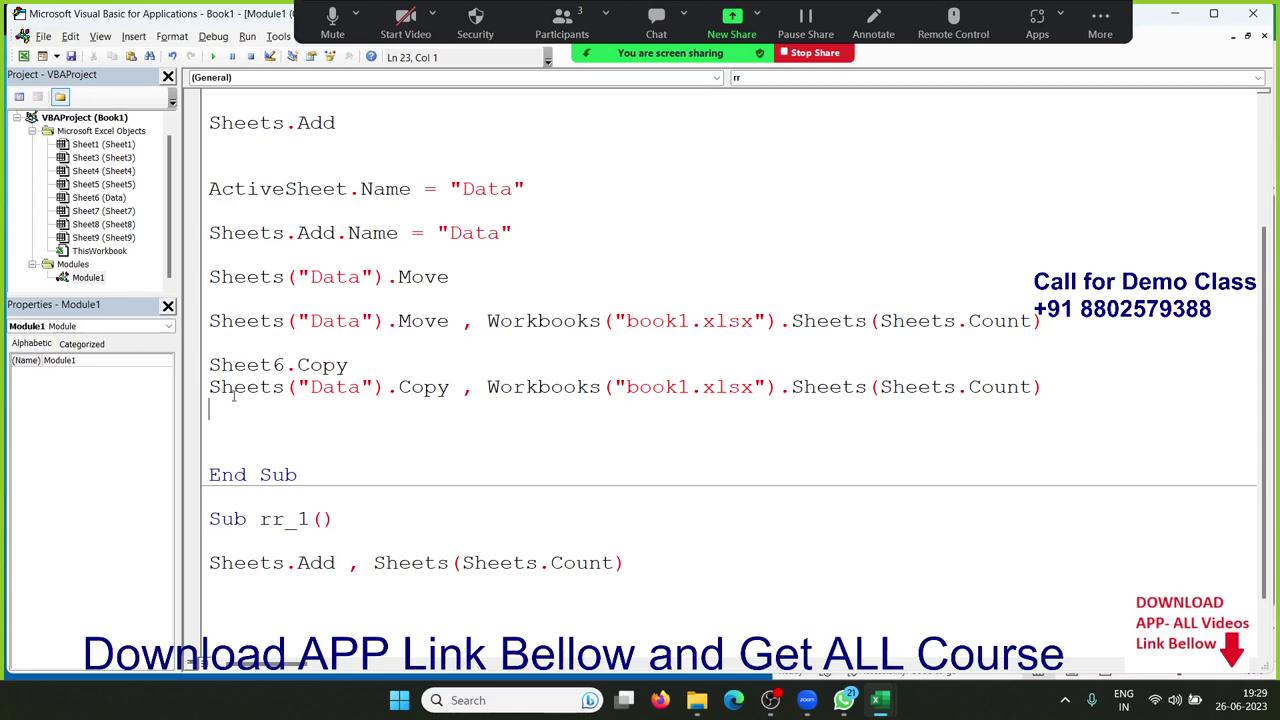
pyautogui.scroll(-1, 260, 404)
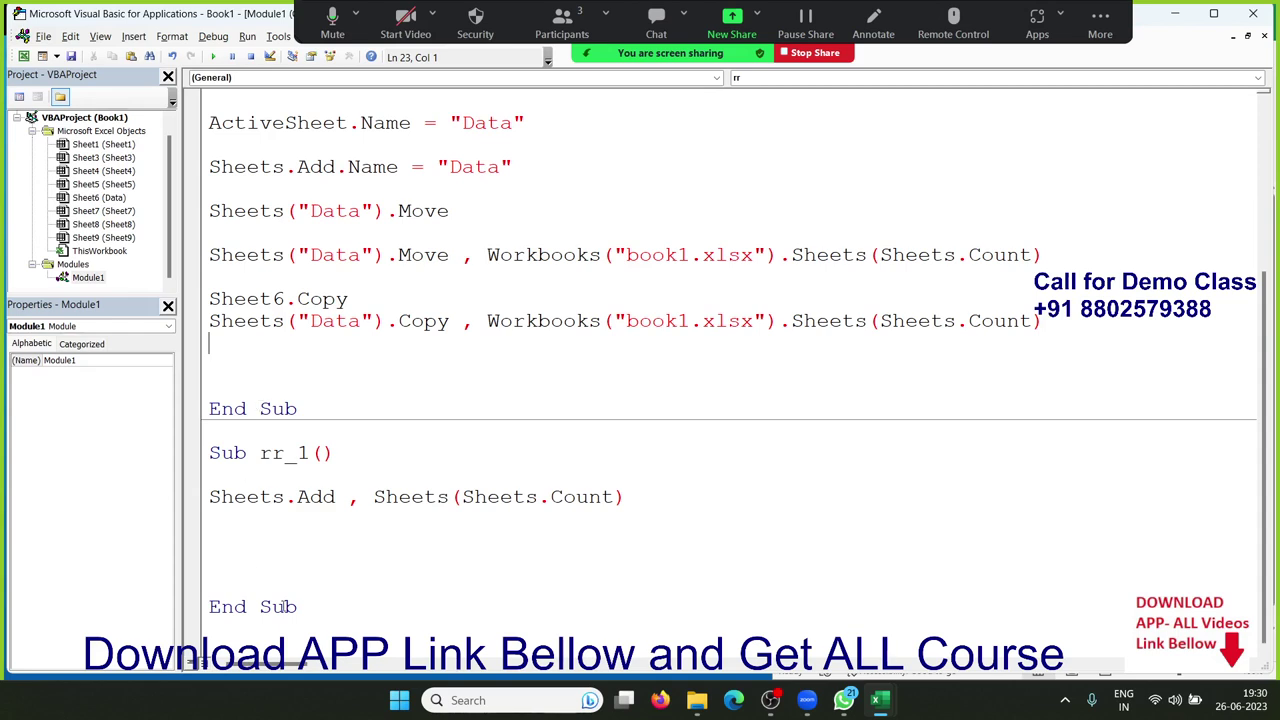
# Select the Sheets.Add , Sheets(Sheets.Count) statement in macro rr_1.
pyautogui.moveTo(220, 497)
pyautogui.mouseDown()
pyautogui.moveTo(220, 519)
pyautogui.moveTo(175, 492)
pyautogui.mouseUp()
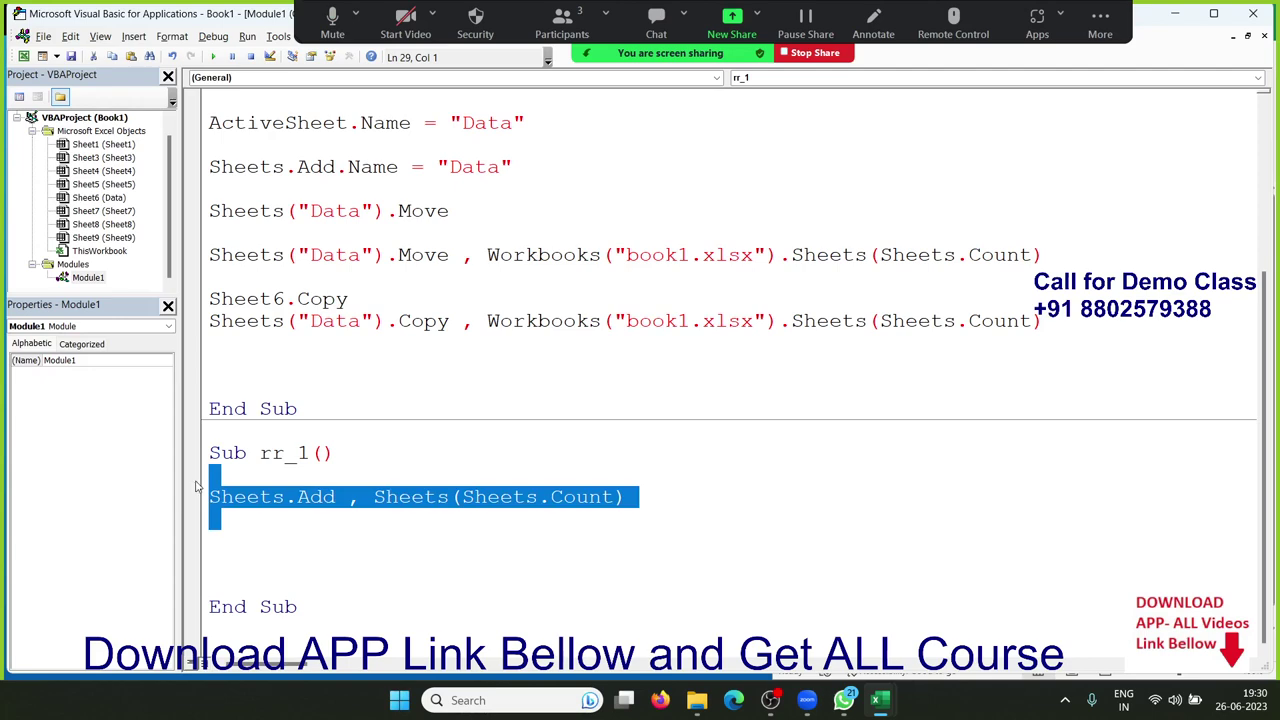
pyautogui.scroll(4, 211, 523)
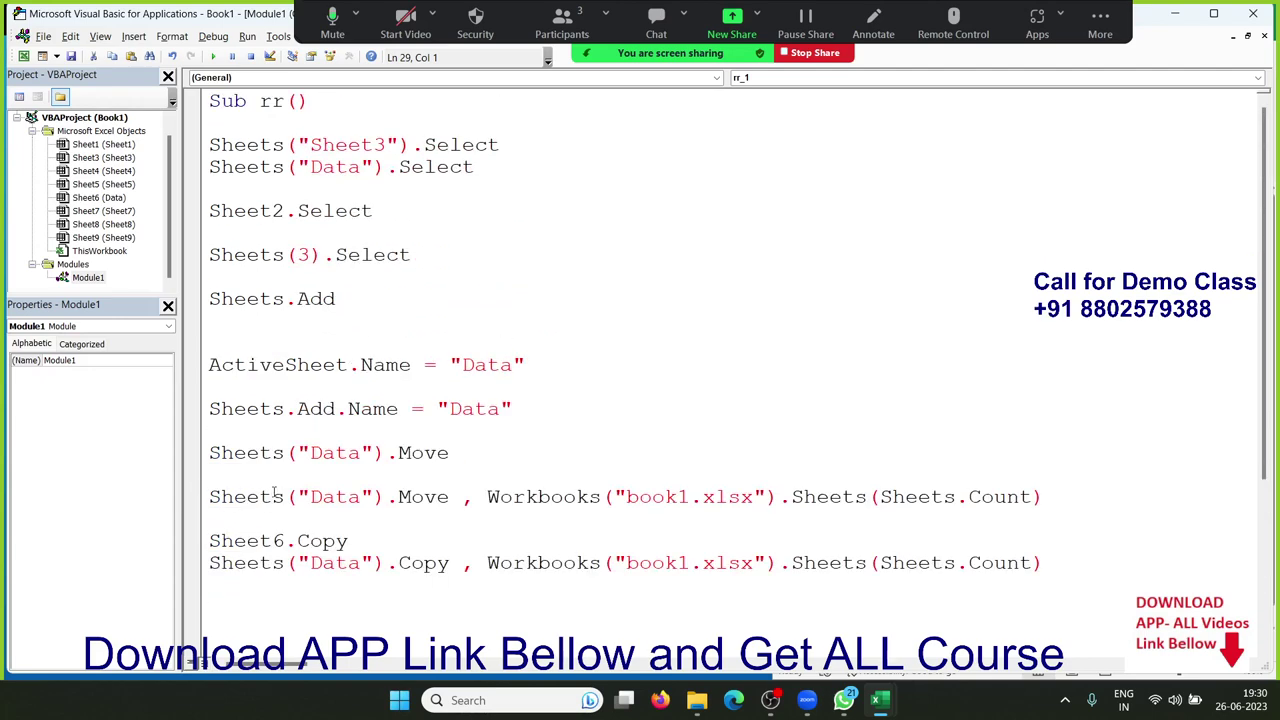
pyautogui.scroll(-4, 275, 491)
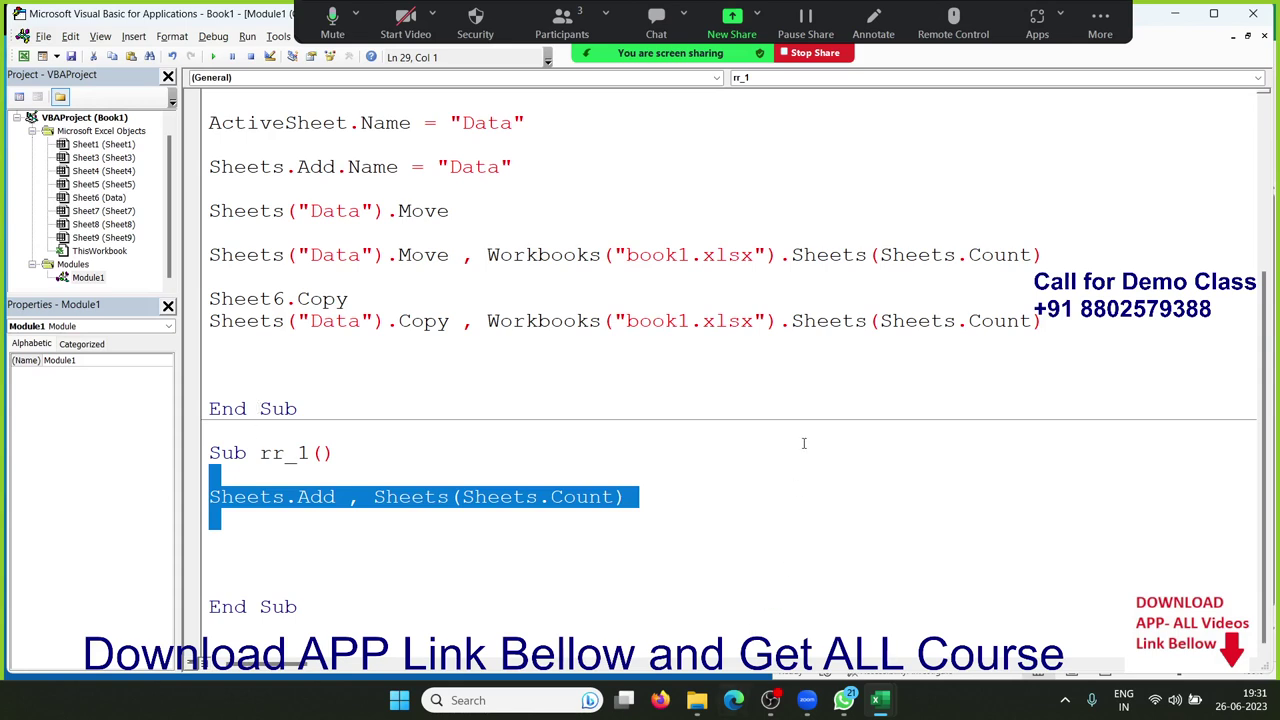
# Add a Sheet6.Delete statement on a new line just above End Sub in rr.
pyautogui.click(298, 371)
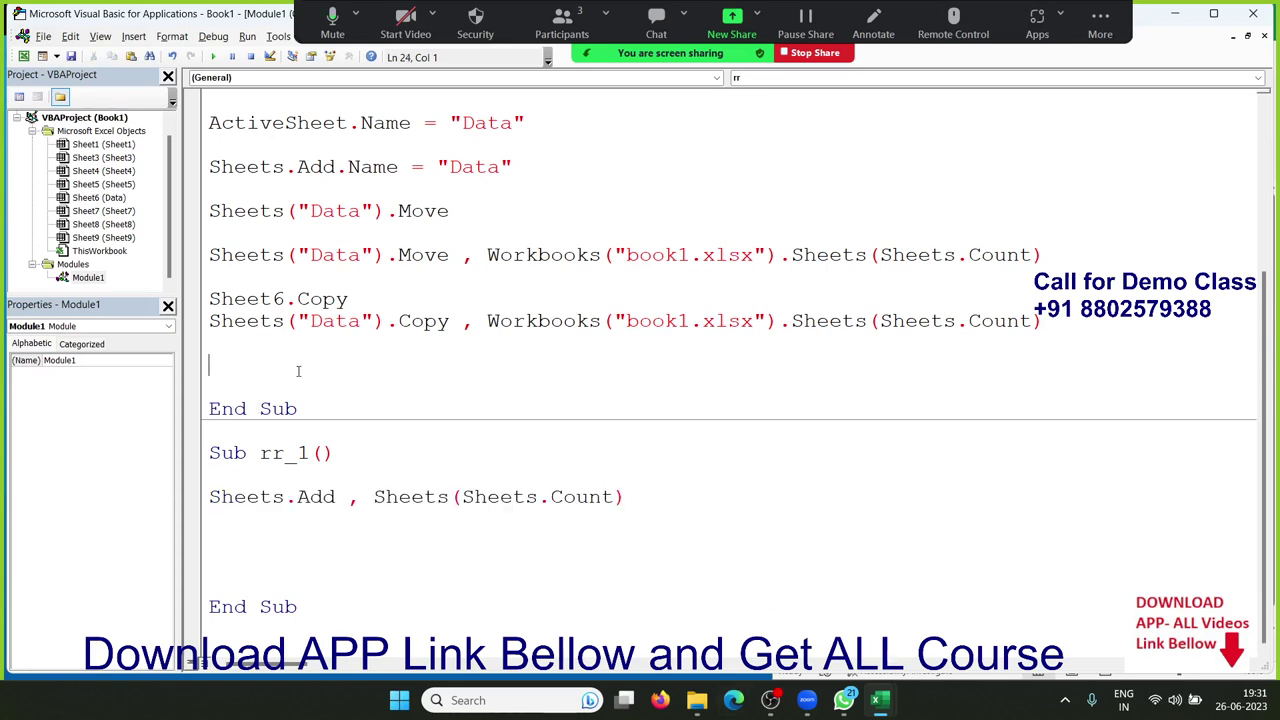
pyautogui.write('sheet6.')
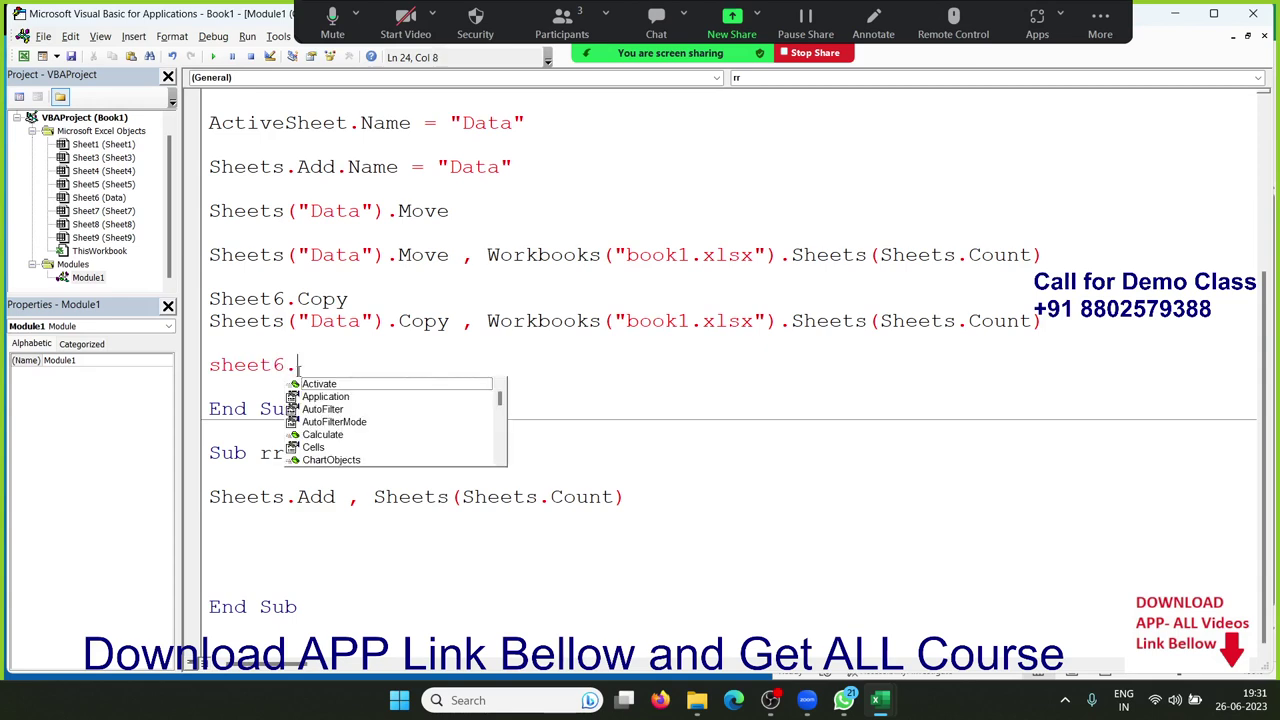
pyautogui.write('de')
pyautogui.press('Tab')
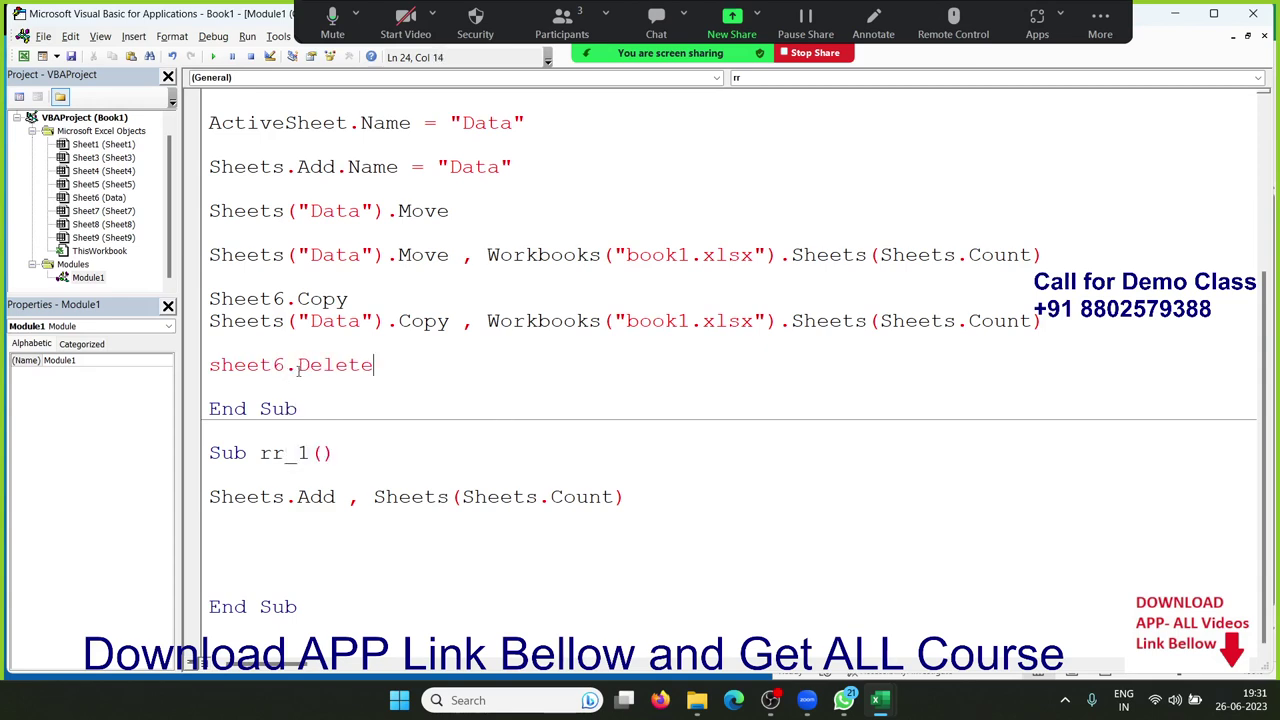
pyautogui.press('Return')
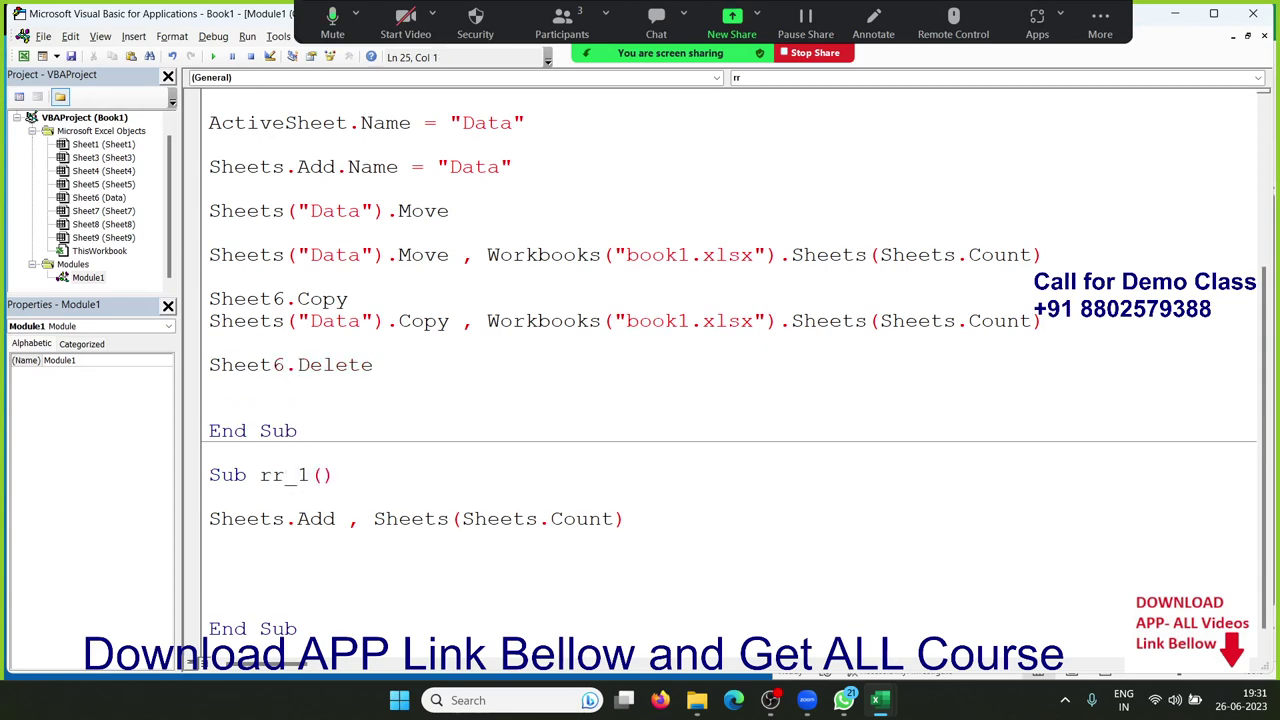
# In Excel, try deleting the Data sheet from its tab menu, then cancel the confirmation.
pyautogui.hotkey('alt', 'F11')
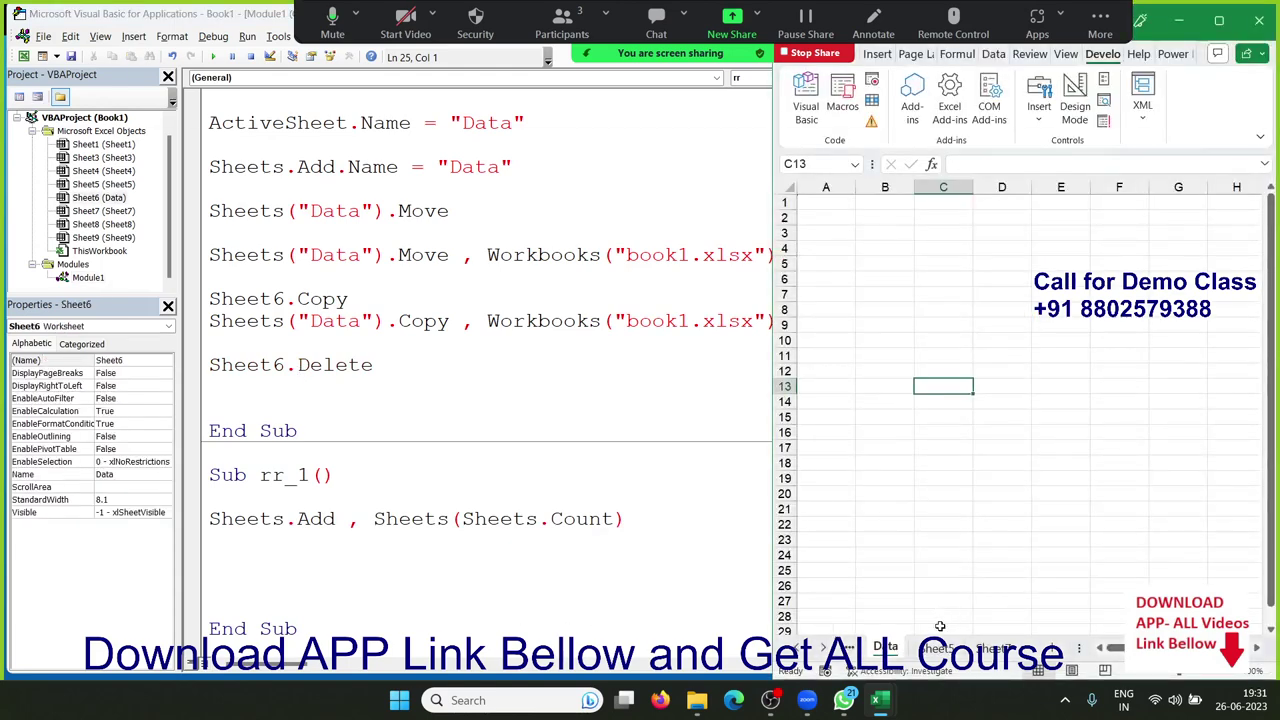
pyautogui.rightClick(898, 646)
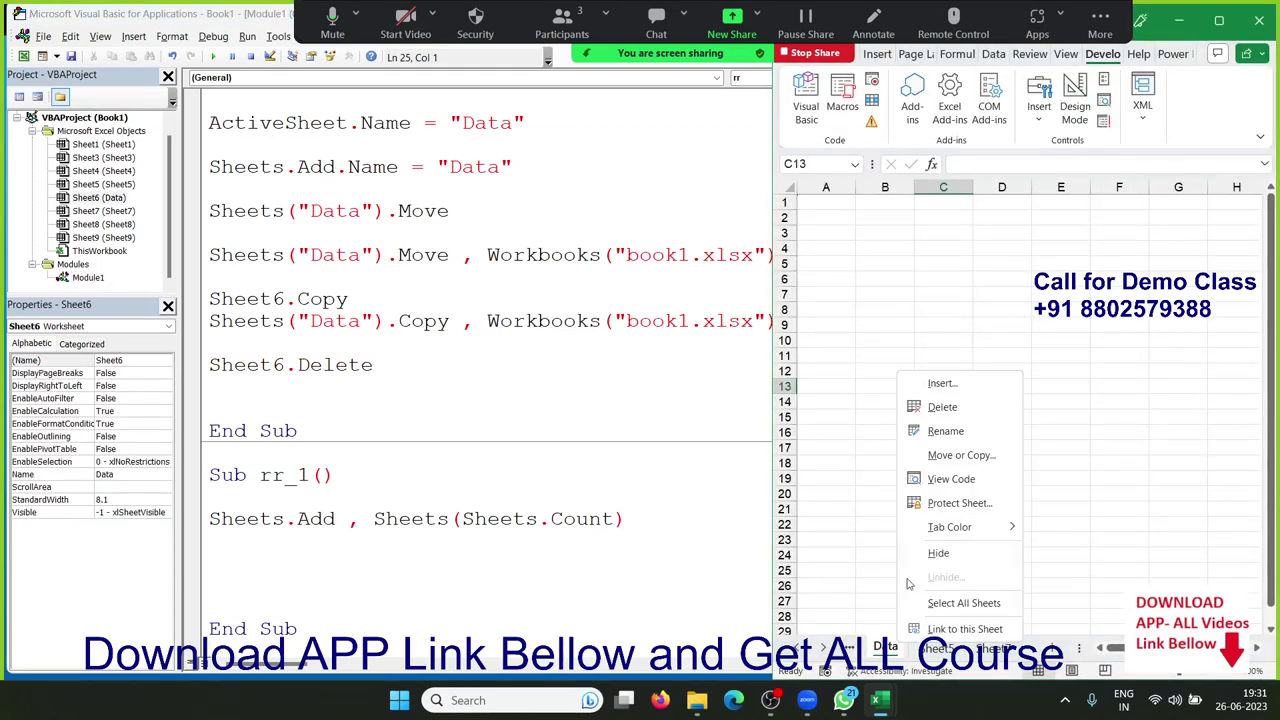
pyautogui.click(945, 408)
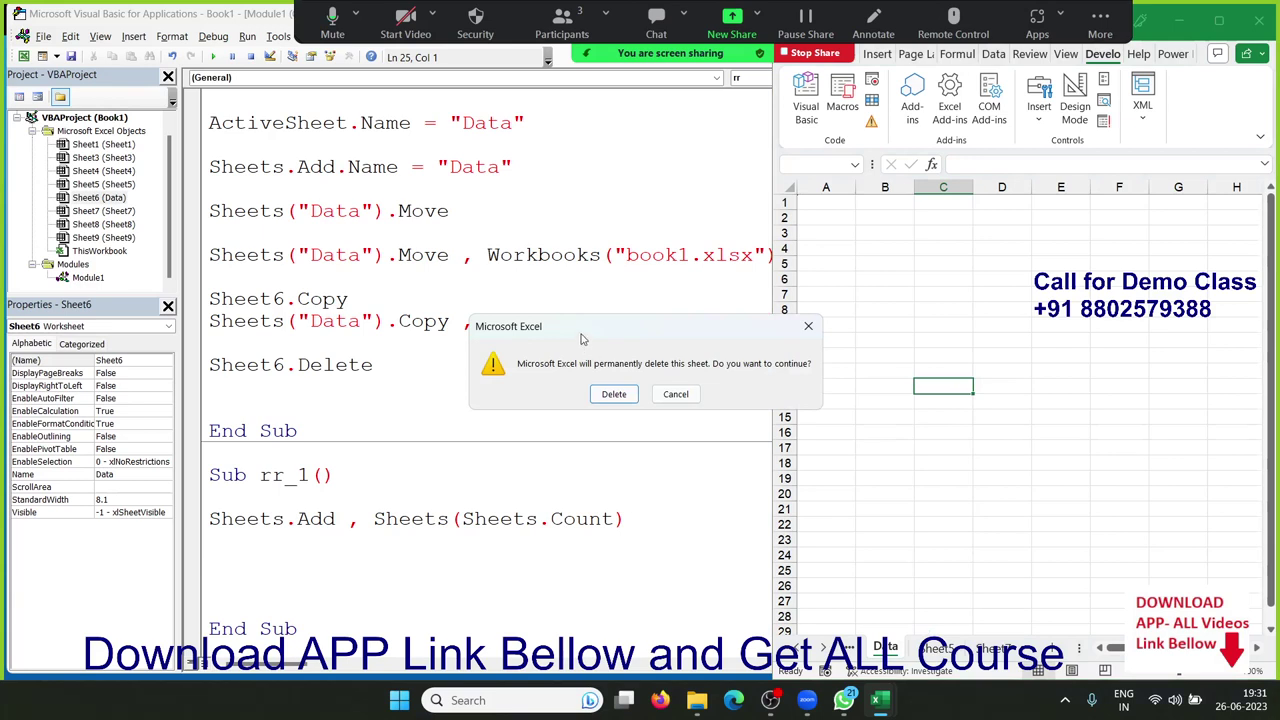
pyautogui.moveTo(581, 338); pyautogui.dragTo(951, 300)
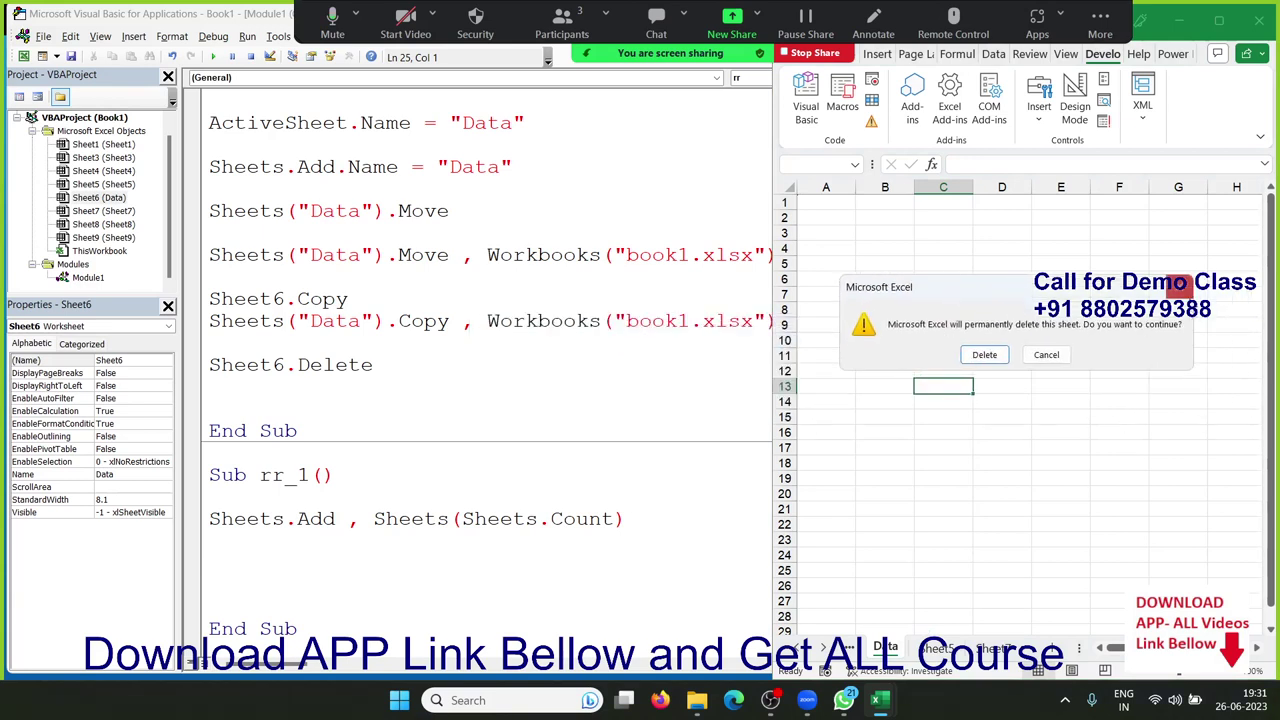
pyautogui.click(984, 354)
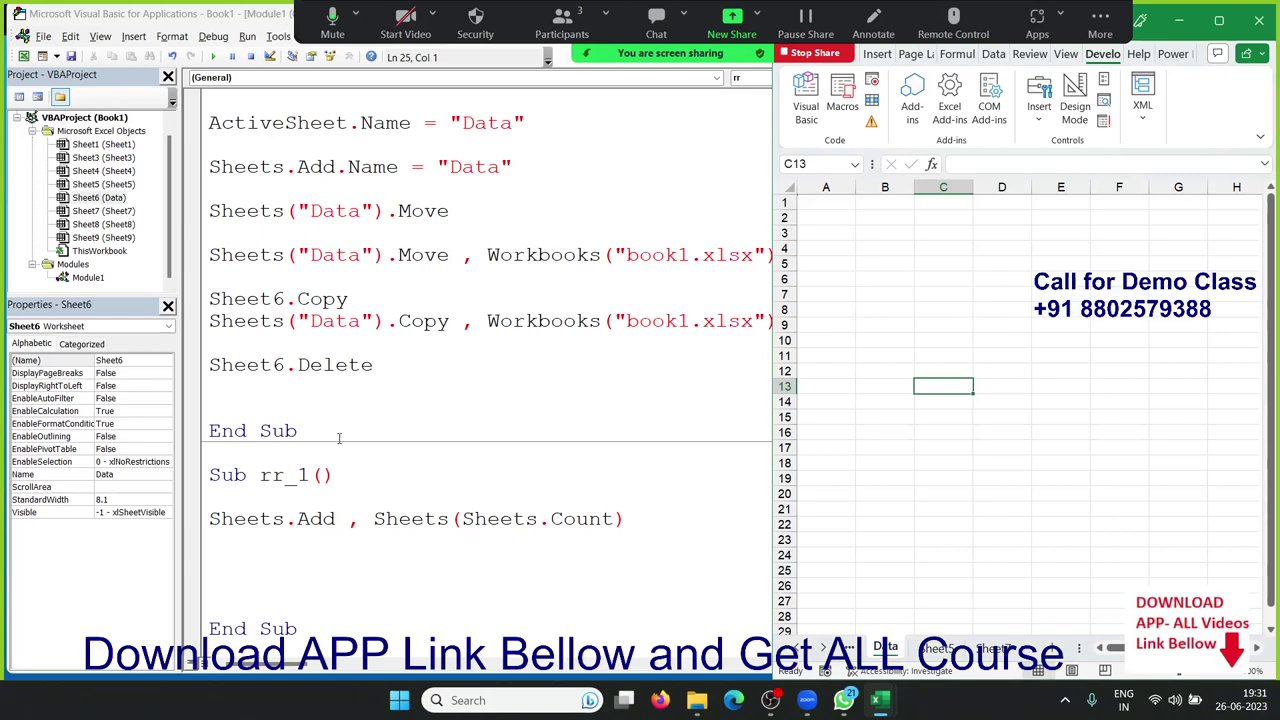
pyautogui.click(226, 357)
# Insert Application.DisplayAlerts = False on a line above Sheet6.Delete.
pyautogui.press('Return')
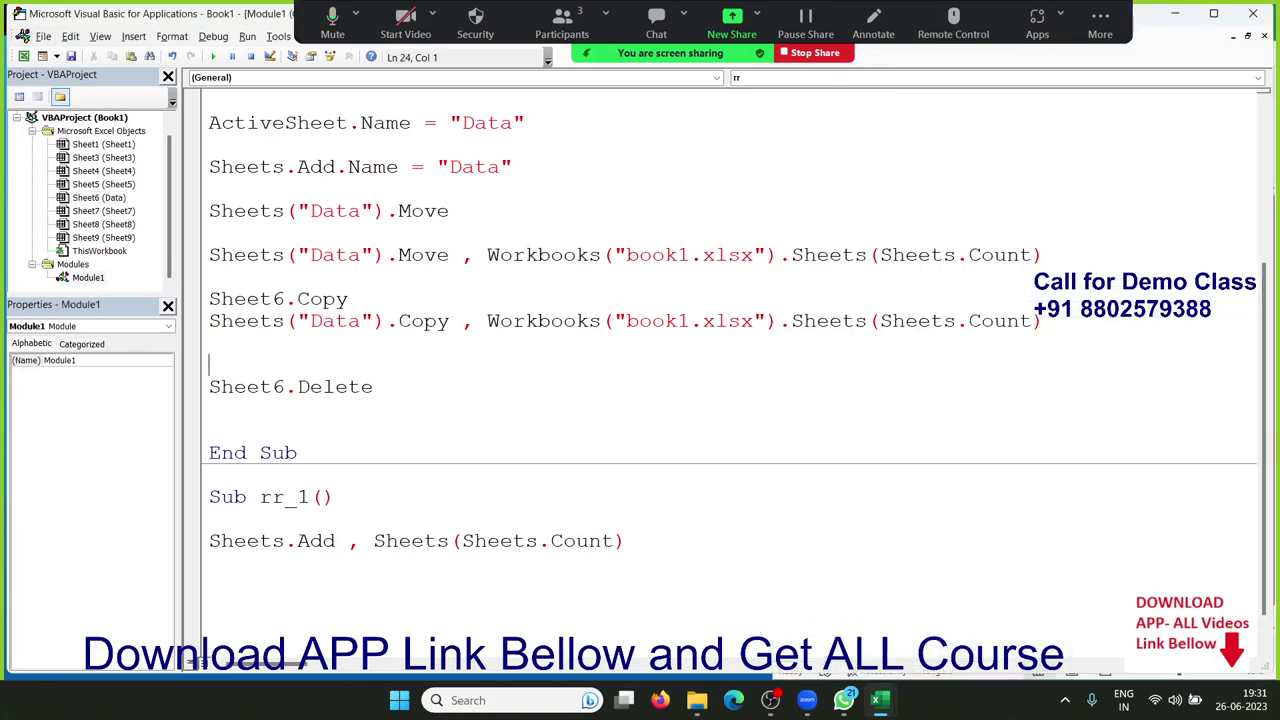
pyautogui.write('appli')
pyautogui.write('cation')
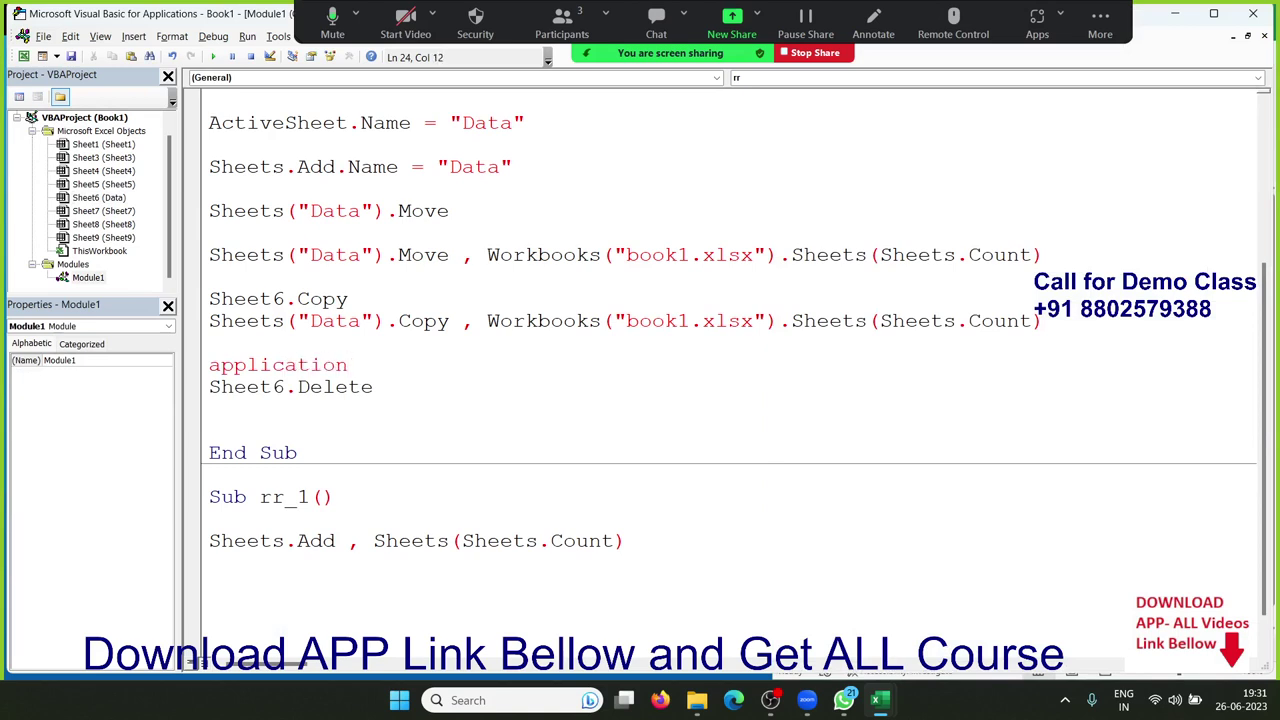
pyautogui.write('.wo')
pyautogui.press('Down')
pyautogui.press('Tab')
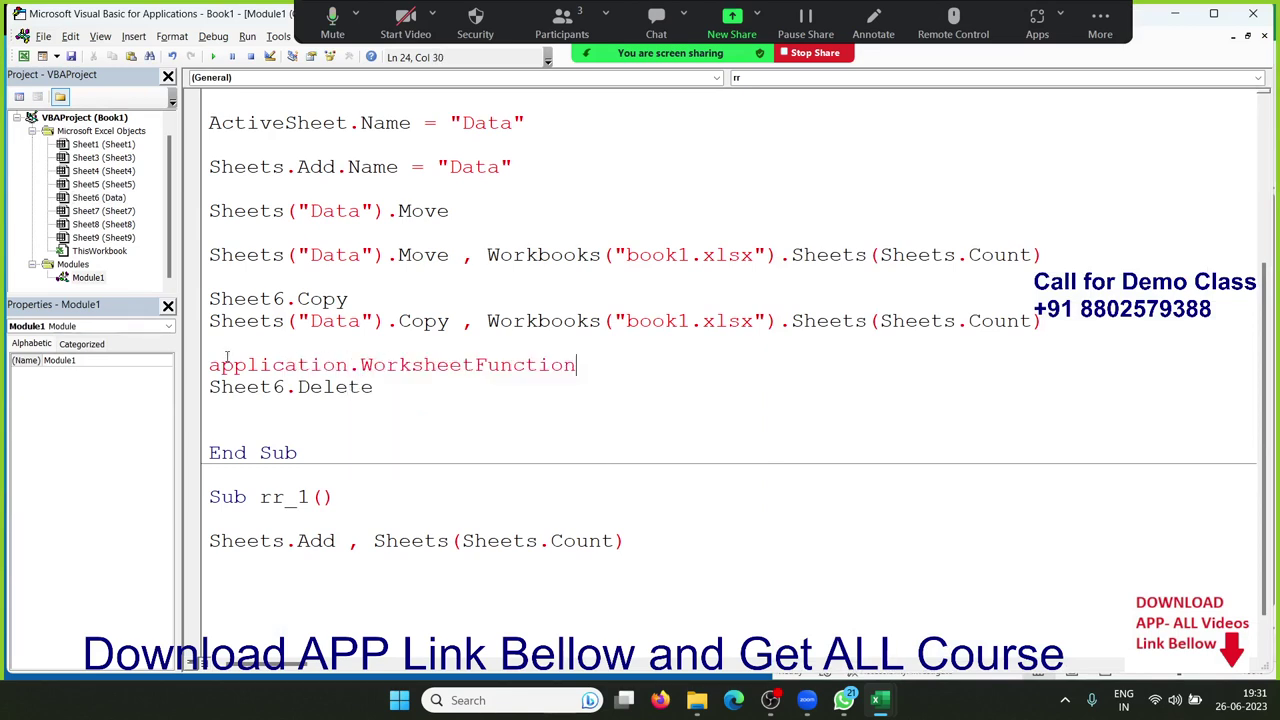
pyautogui.press('BackSpace')
pyautogui.press('BackSpace')
pyautogui.press('BackSpace')
pyautogui.press('BackSpace')
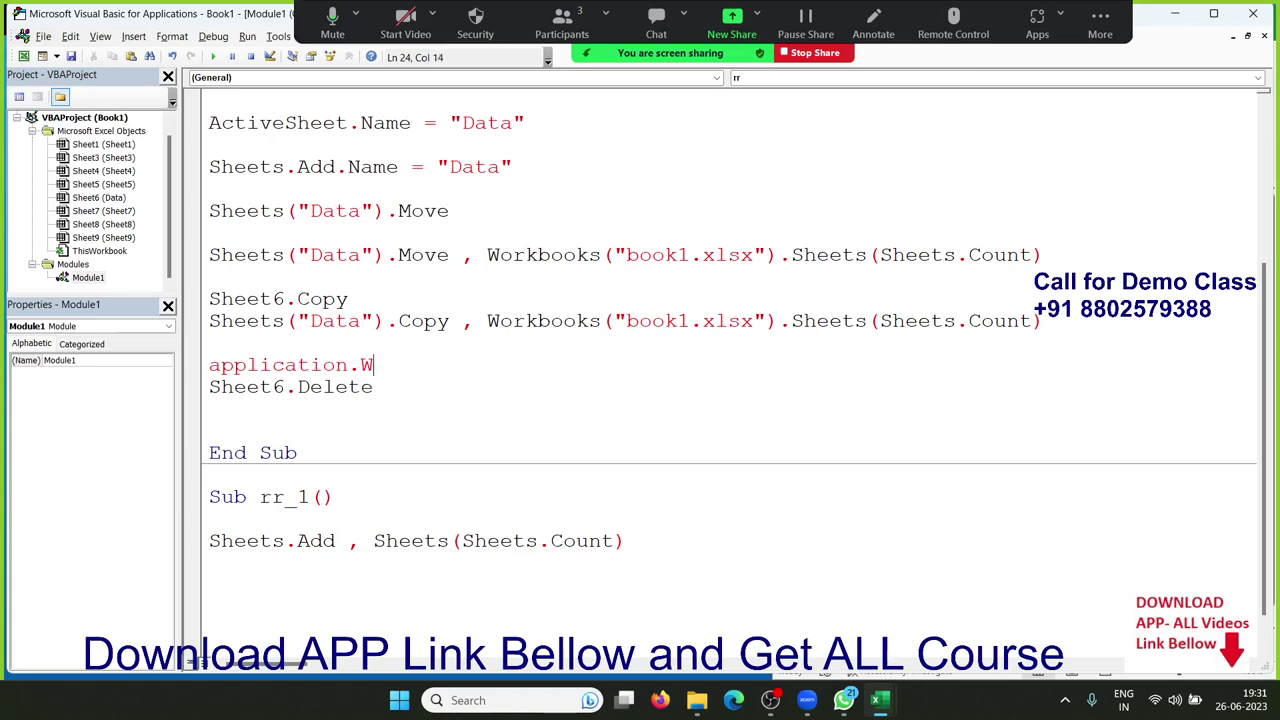
pyautogui.press('BackSpace')
pyautogui.press('BackSpace')
pyautogui.write('.')
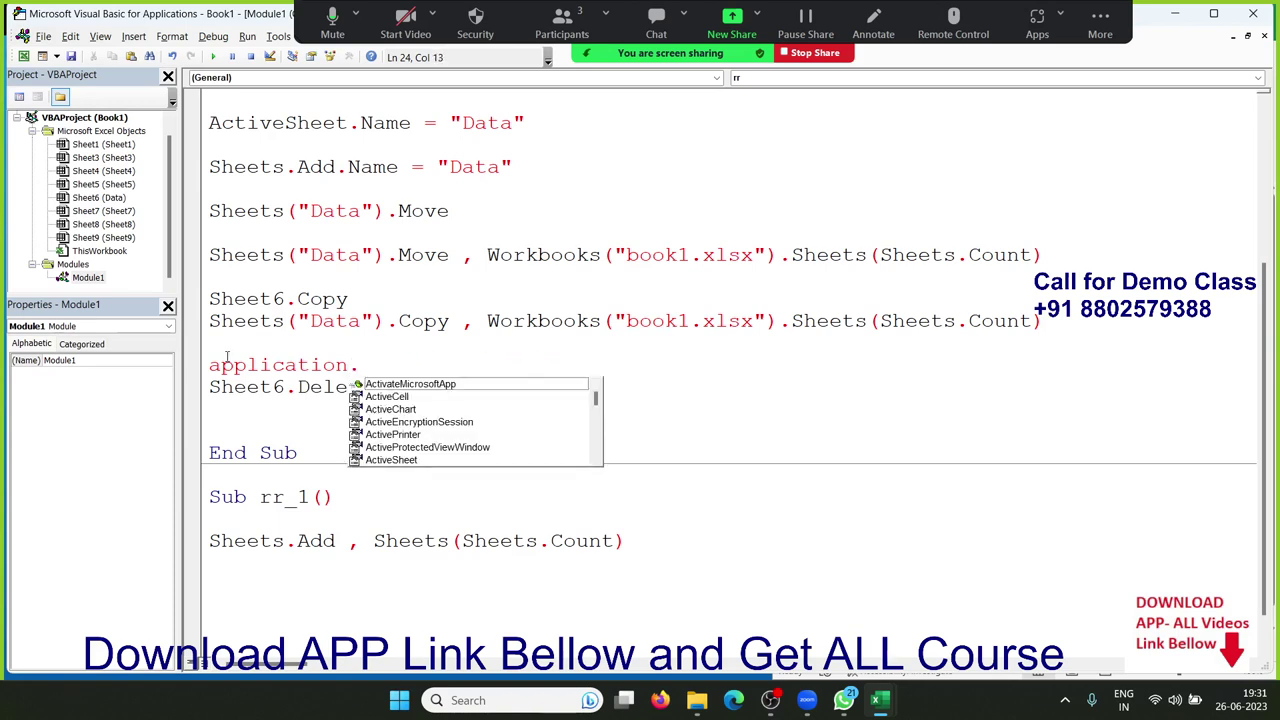
pyautogui.write('dis')
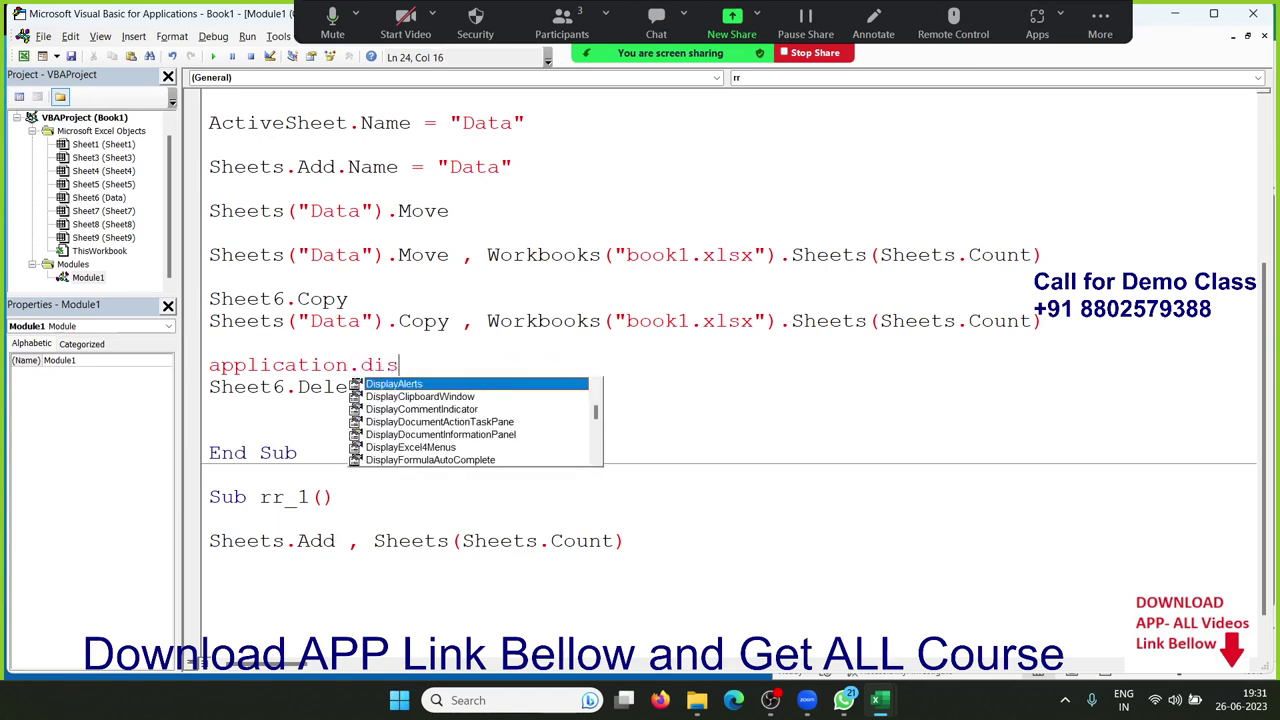
pyautogui.press('Tab')
pyautogui.write('=fas')
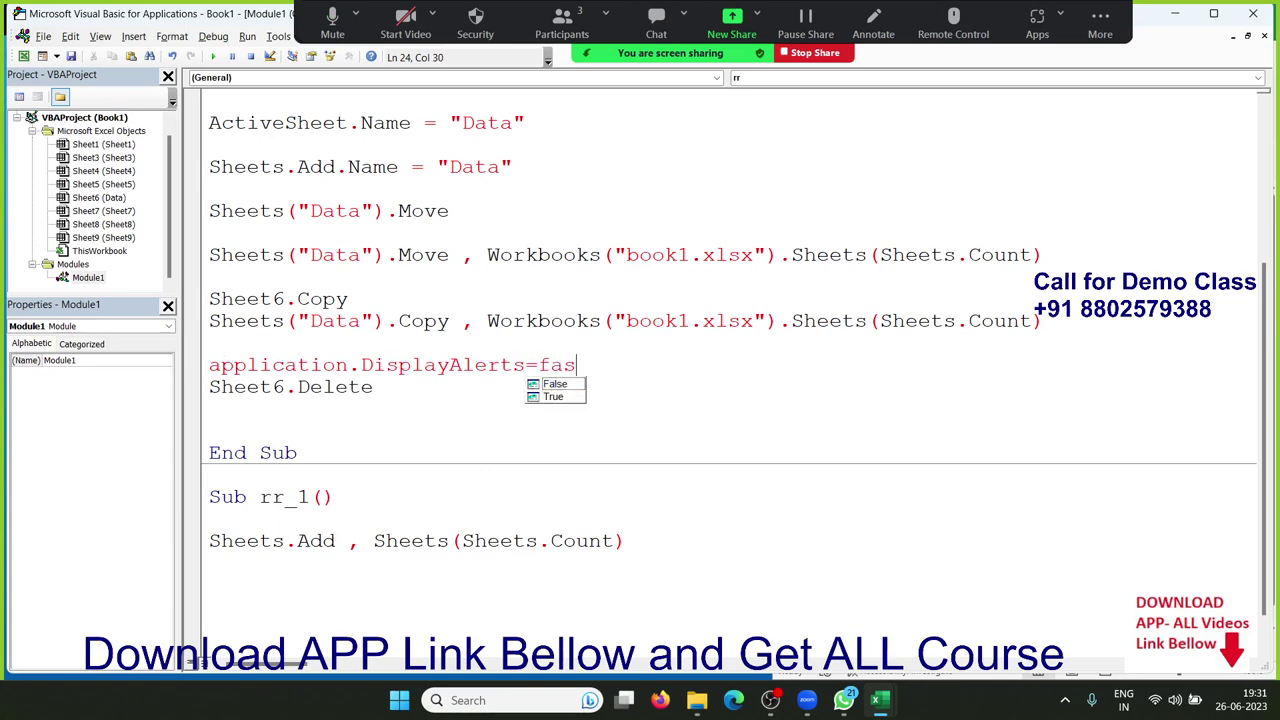
pyautogui.press('Tab')
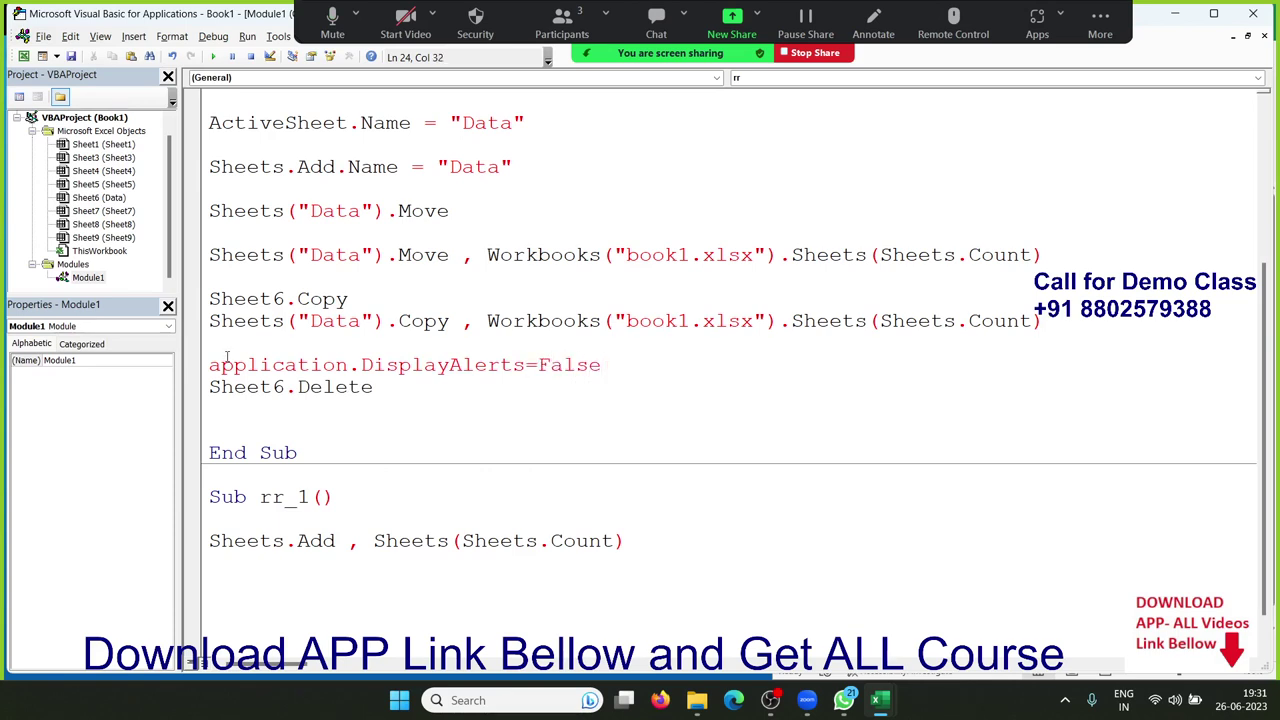
pyautogui.press('Return')
# Copy the DisplayAlerts line below Sheet6.Delete and change its value to True.
pyautogui.hotkey('shift', 'Up')
pyautogui.hotkey('ctrl', 'c')
pyautogui.press('Down')
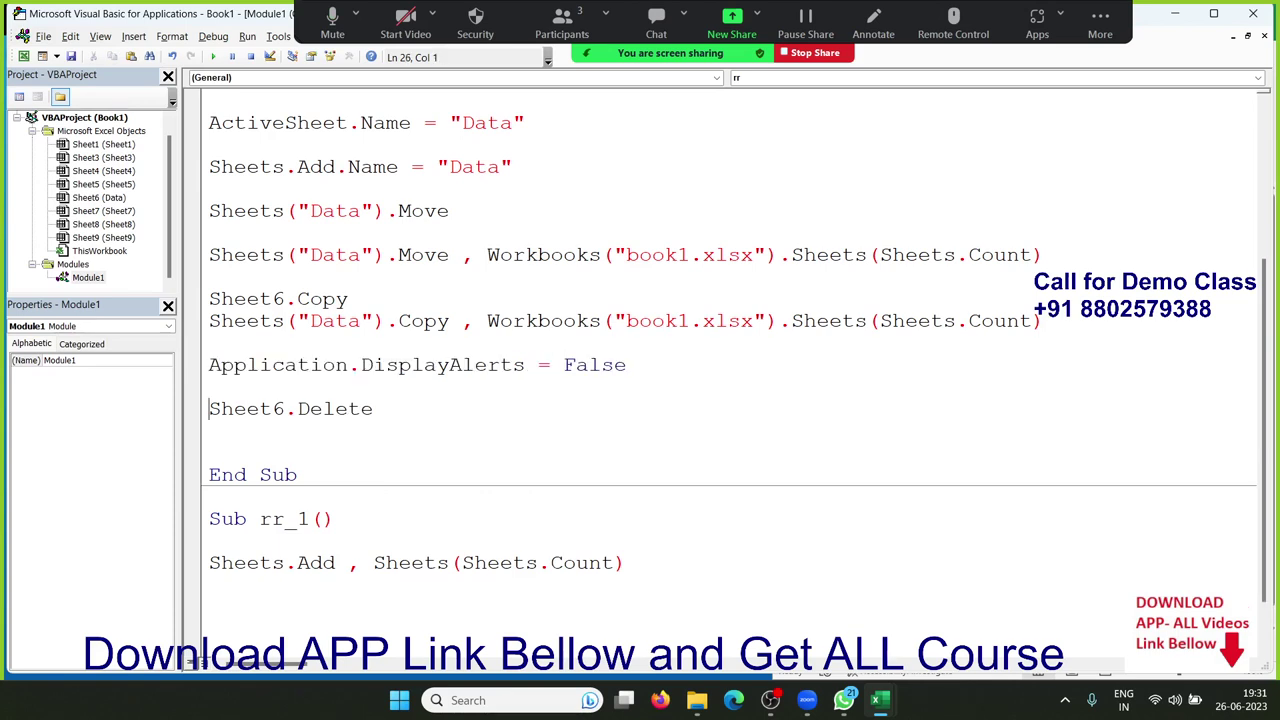
pyautogui.press('Down')
pyautogui.press('BackSpace')
pyautogui.press('Down')
pyautogui.hotkey('ctrl', 'v')
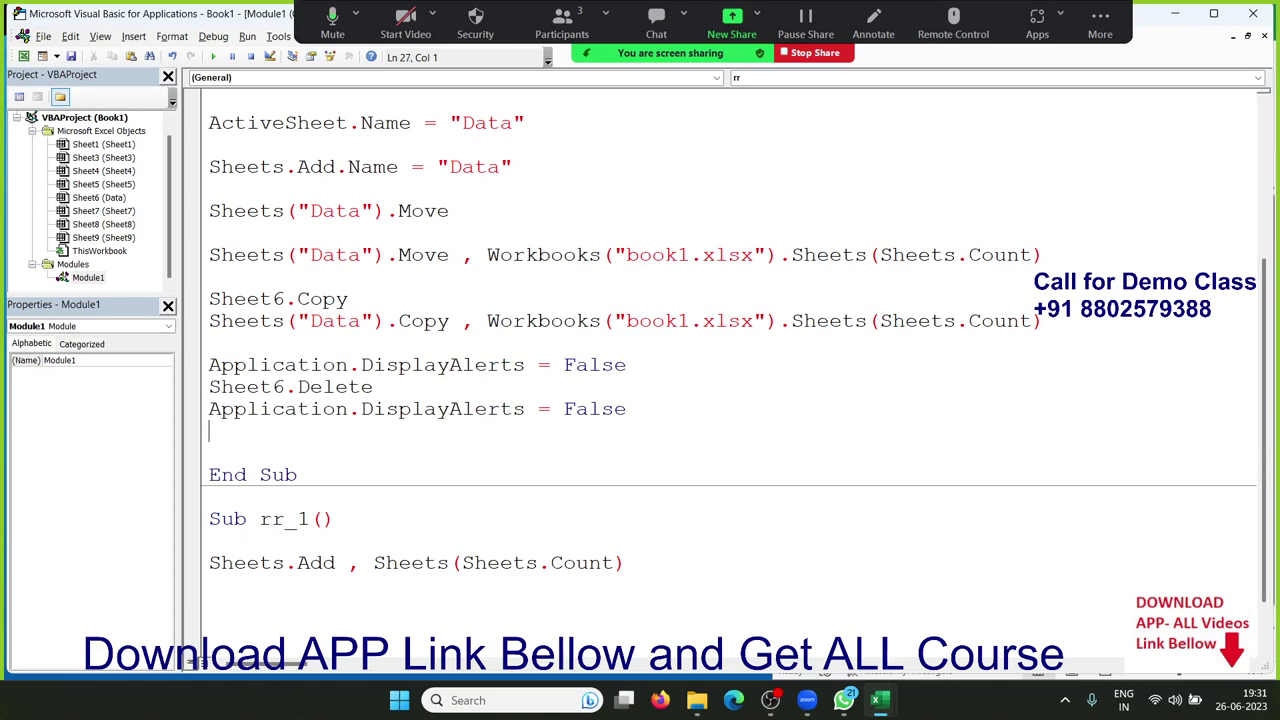
pyautogui.press('BackSpace')
pyautogui.press('BackSpace')
pyautogui.press('BackSpace')
pyautogui.press('BackSpace')
pyautogui.press('BackSpace')
pyautogui.press('BackSpace')
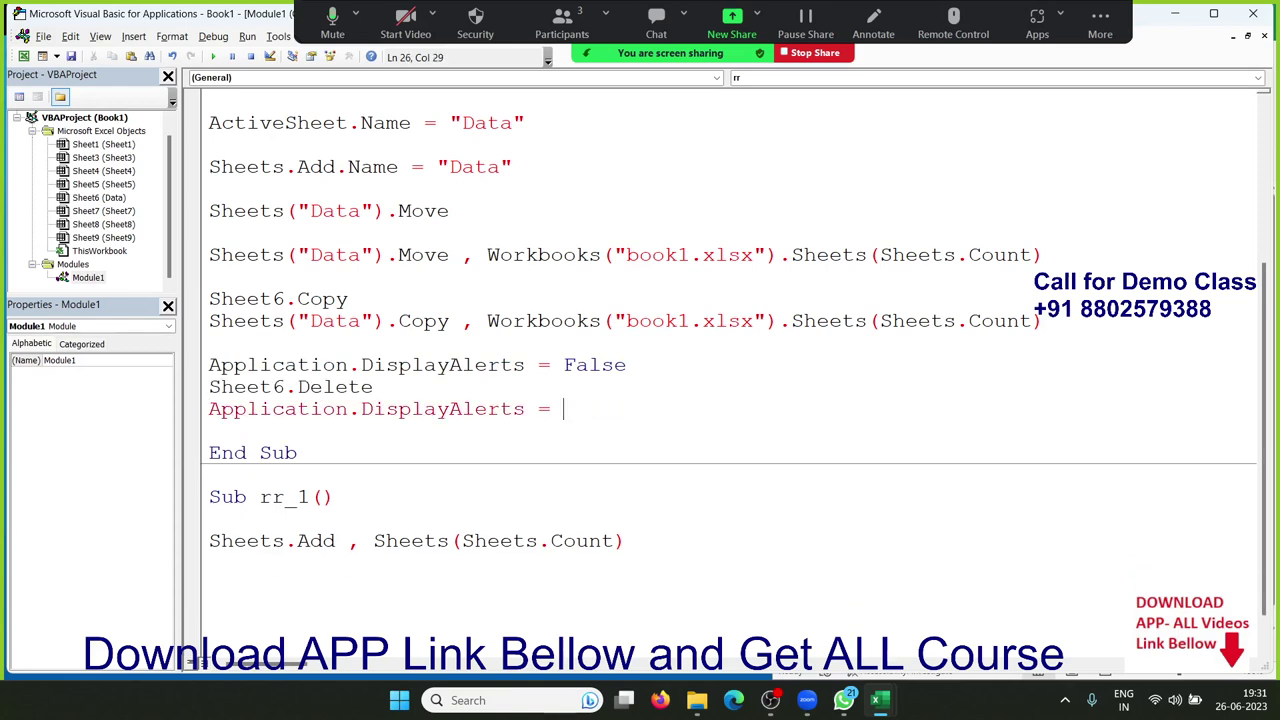
pyautogui.write('true')
pyautogui.press('Return')
pyautogui.press('Return')
pyautogui.press('Return')
pyautogui.press('Return')
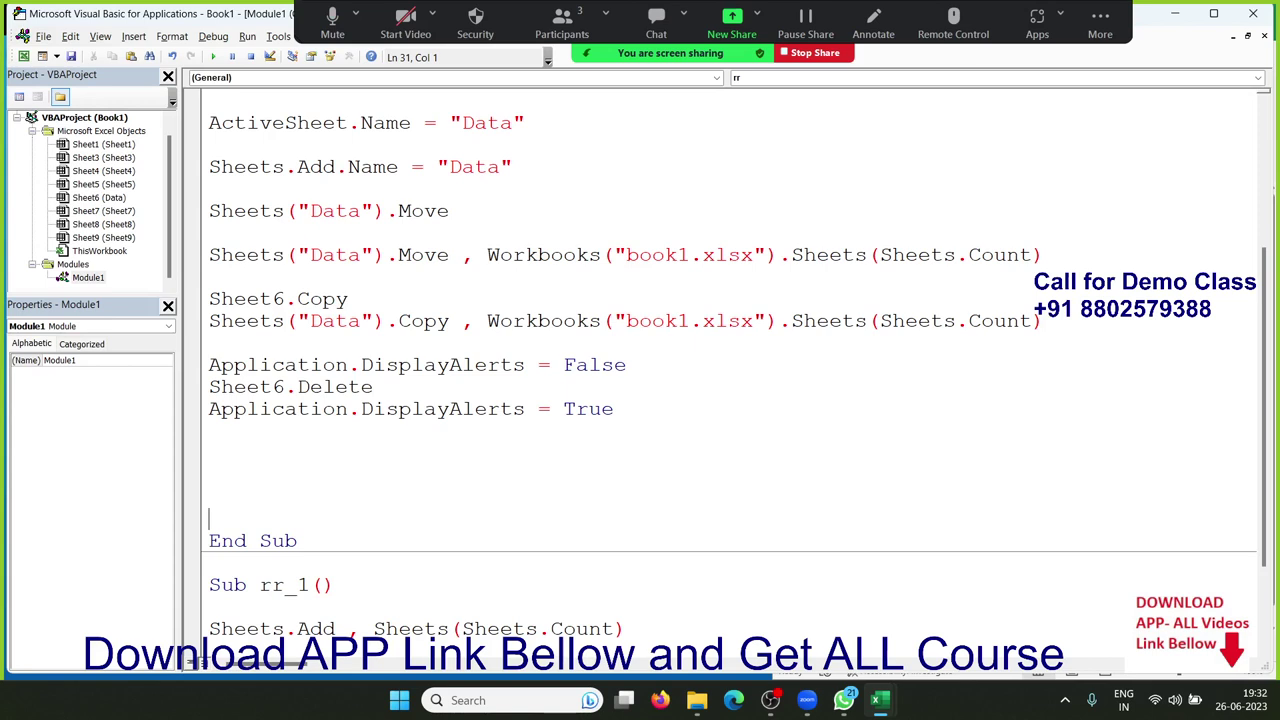
# Below rr_1, create Sub del() containing only Sheet6.Delete.
pyautogui.click(285, 474)
pyautogui.scroll(-2, 287, 480)
pyautogui.click(327, 608)
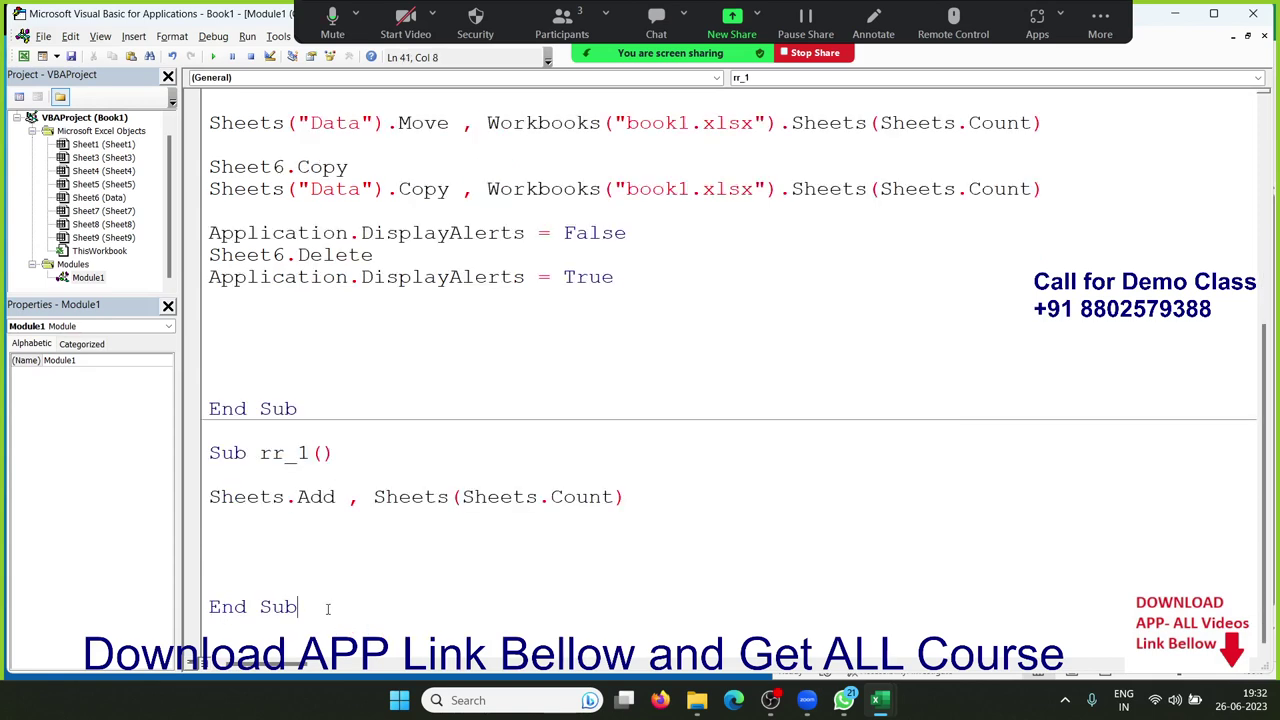
pyautogui.press('Return')
pyautogui.press('Return')
pyautogui.press('Return')
pyautogui.press('Return')
pyautogui.press('Return')
pyautogui.press('Return')
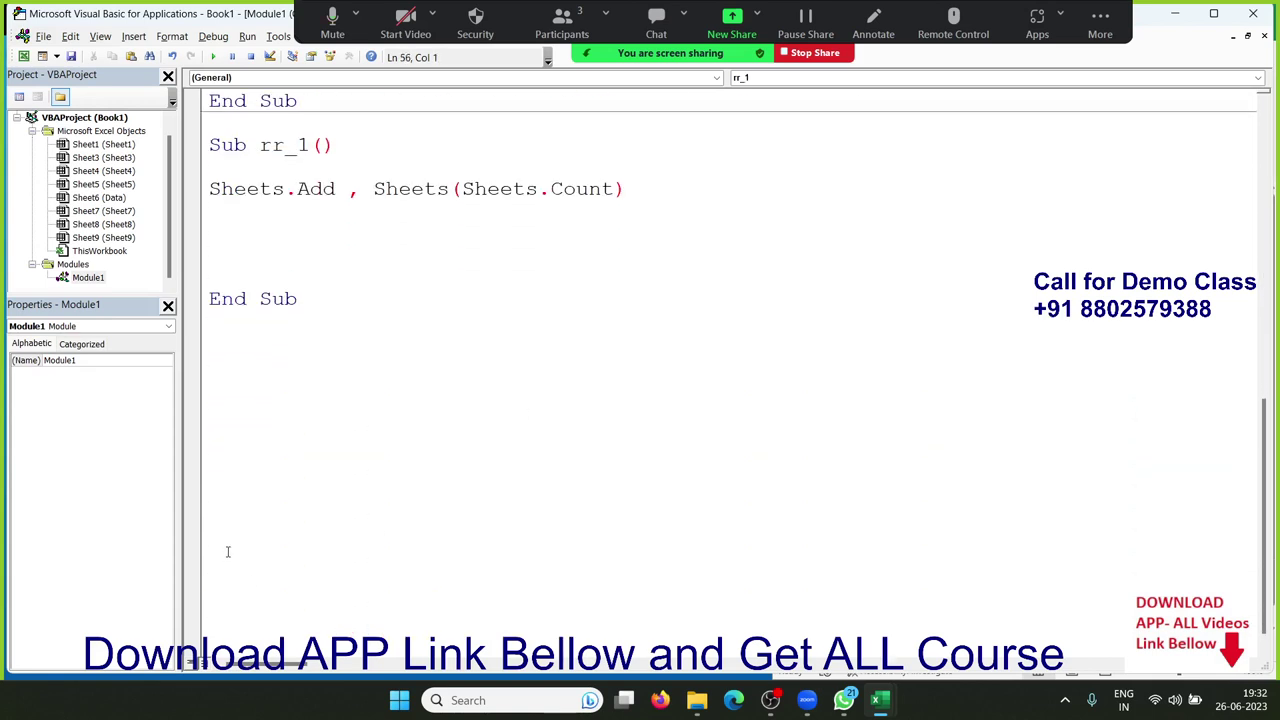
pyautogui.click(265, 340)
pyautogui.write('su')
pyautogui.write('b del')
pyautogui.write('()')
pyautogui.press('Return')
pyautogui.write('she')
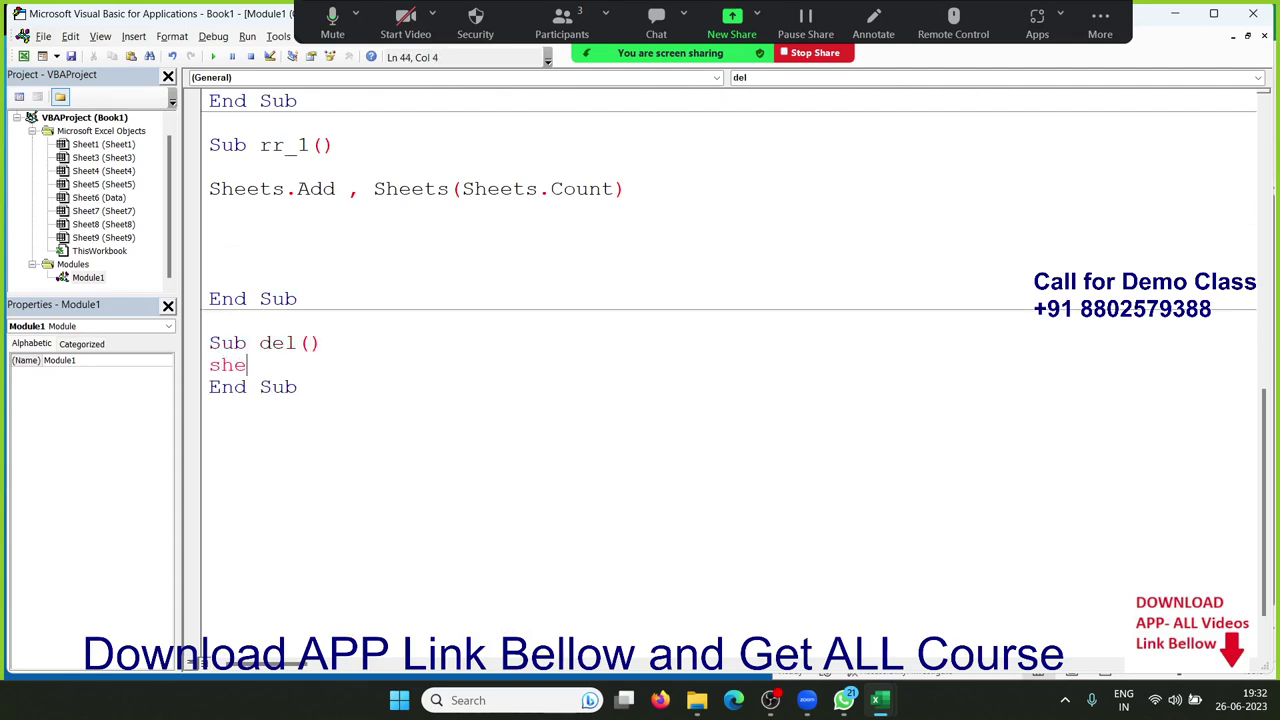
pyautogui.write('et6.d')
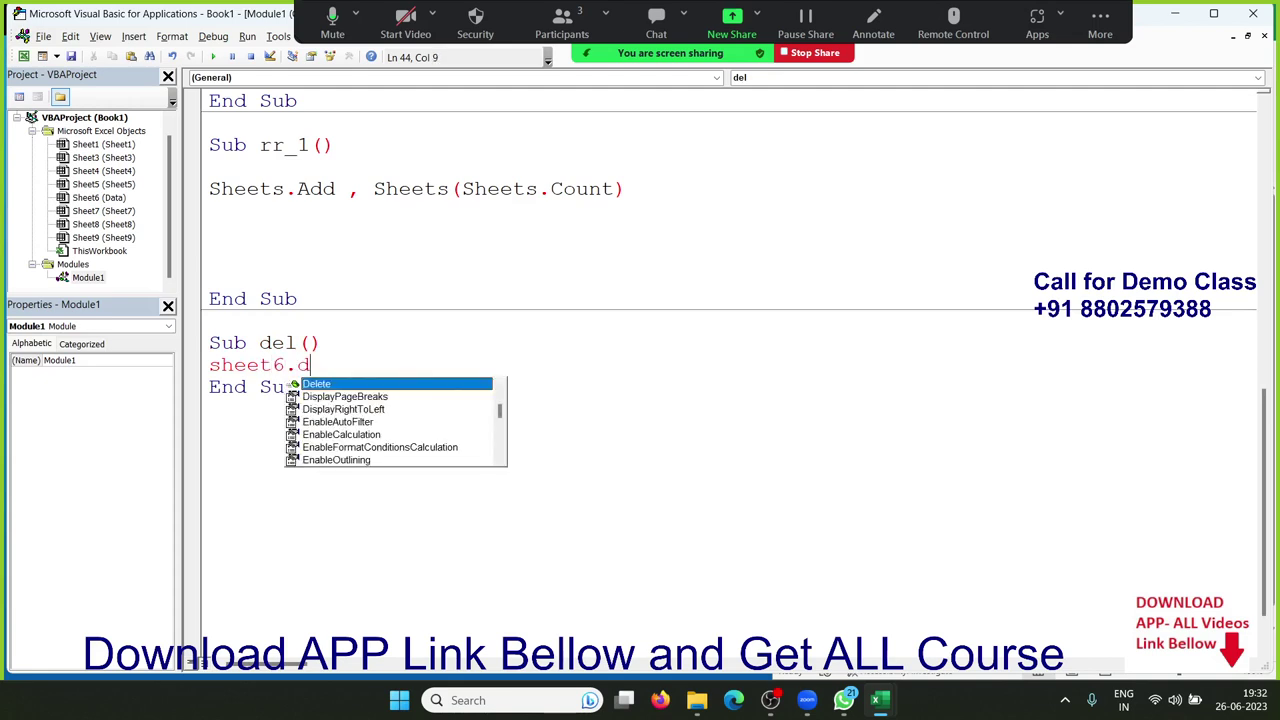
pyautogui.write('e')
pyautogui.press('Return')
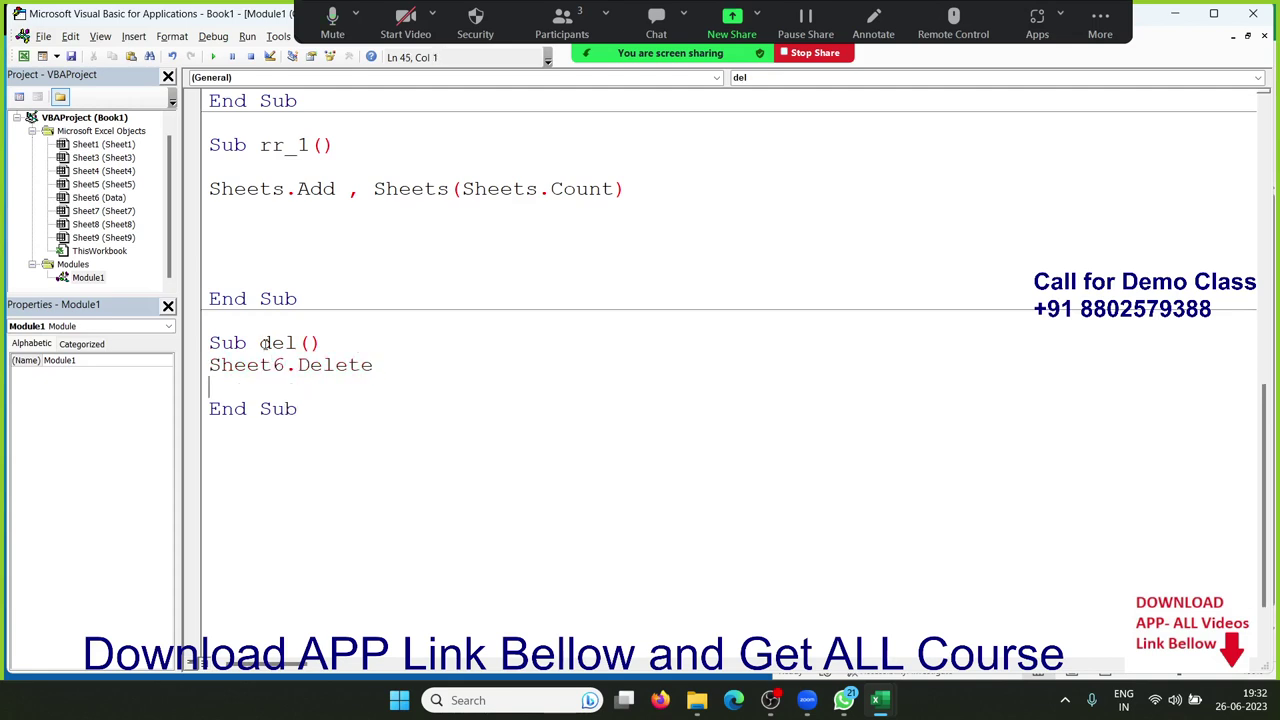
pyautogui.hotkey('alt', 'F11')
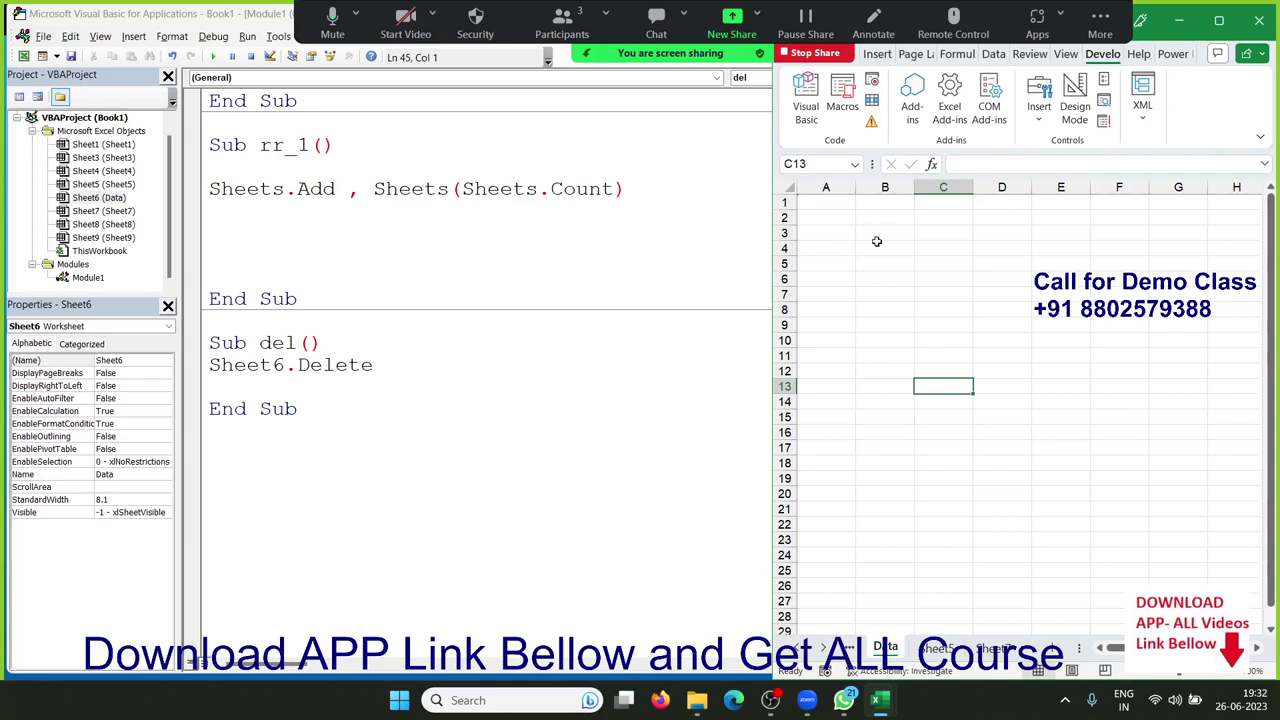
# Run the del macro from the Macro list, then cancel the permanent-delete warning to keep the Data sheet.
pyautogui.click(878, 247)
pyautogui.click(842, 100)
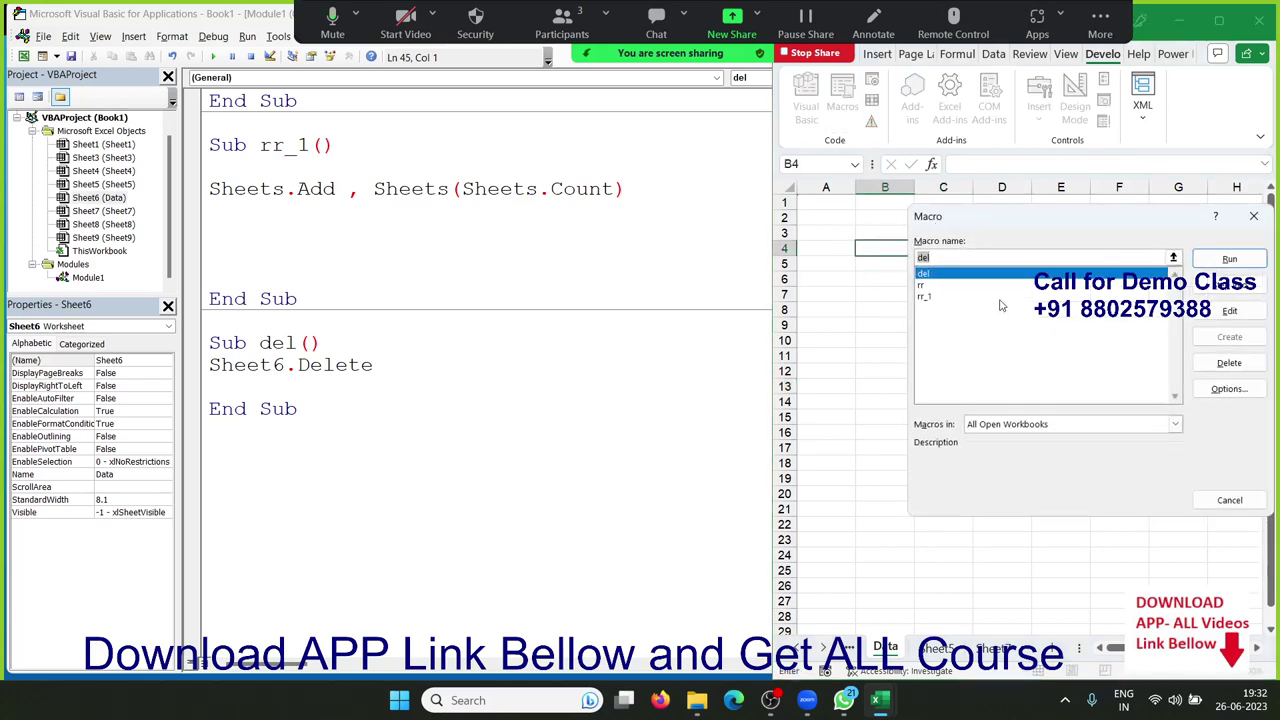
pyautogui.click(1000, 297)
pyautogui.click(975, 285)
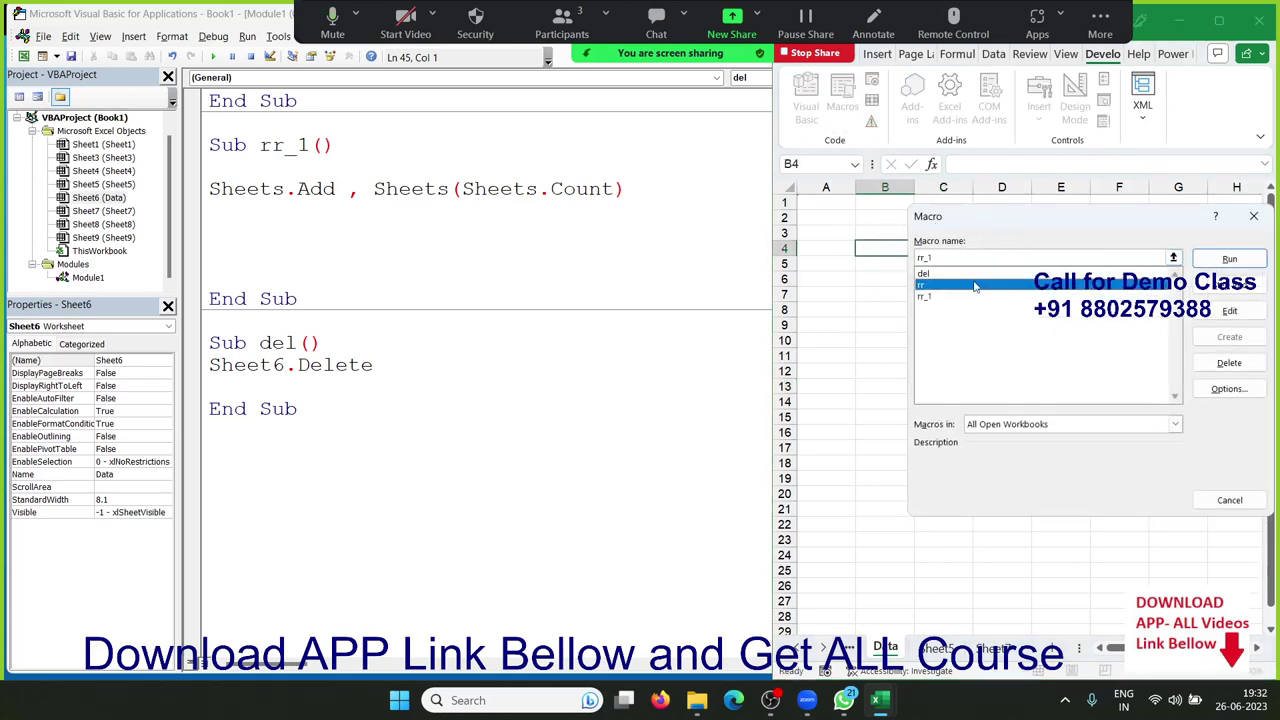
pyautogui.click(975, 273)
pyautogui.click(1214, 262)
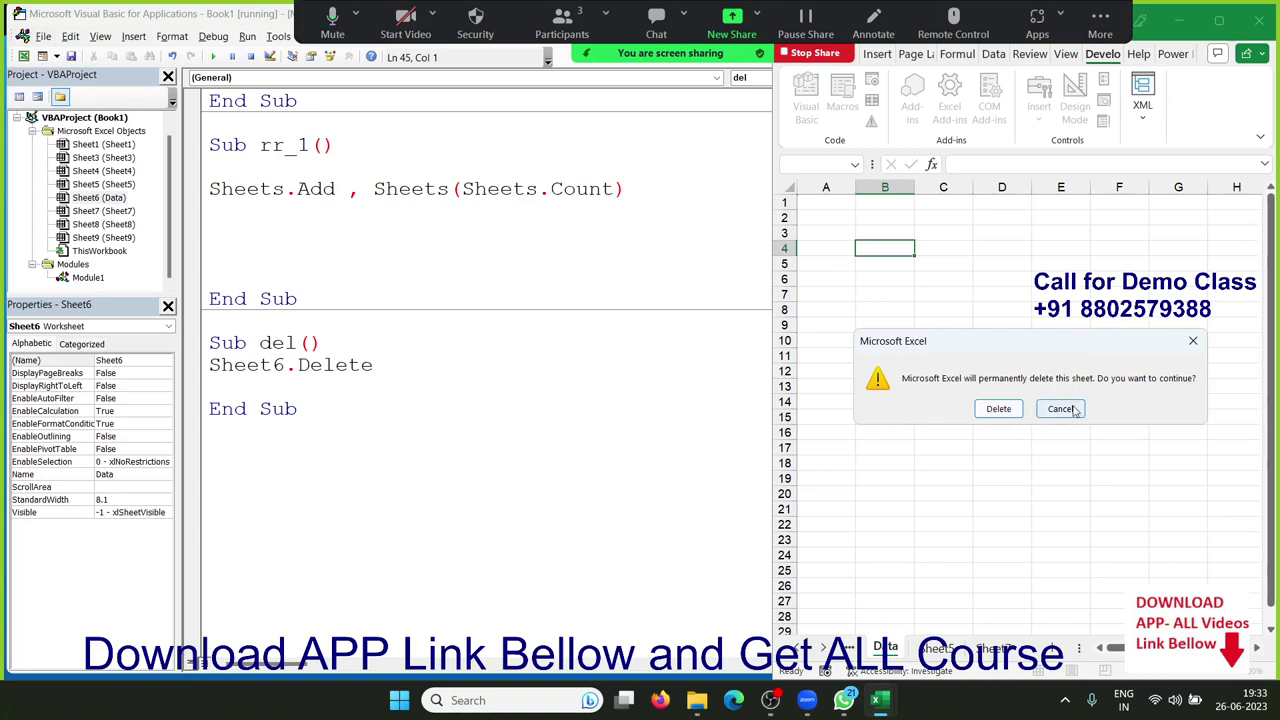
pyautogui.click(1060, 408)
# Copy the DisplayAlerts False/True lines from rr and paste them over Sheet6.Delete in del.
pyautogui.scroll(3, 310, 298)
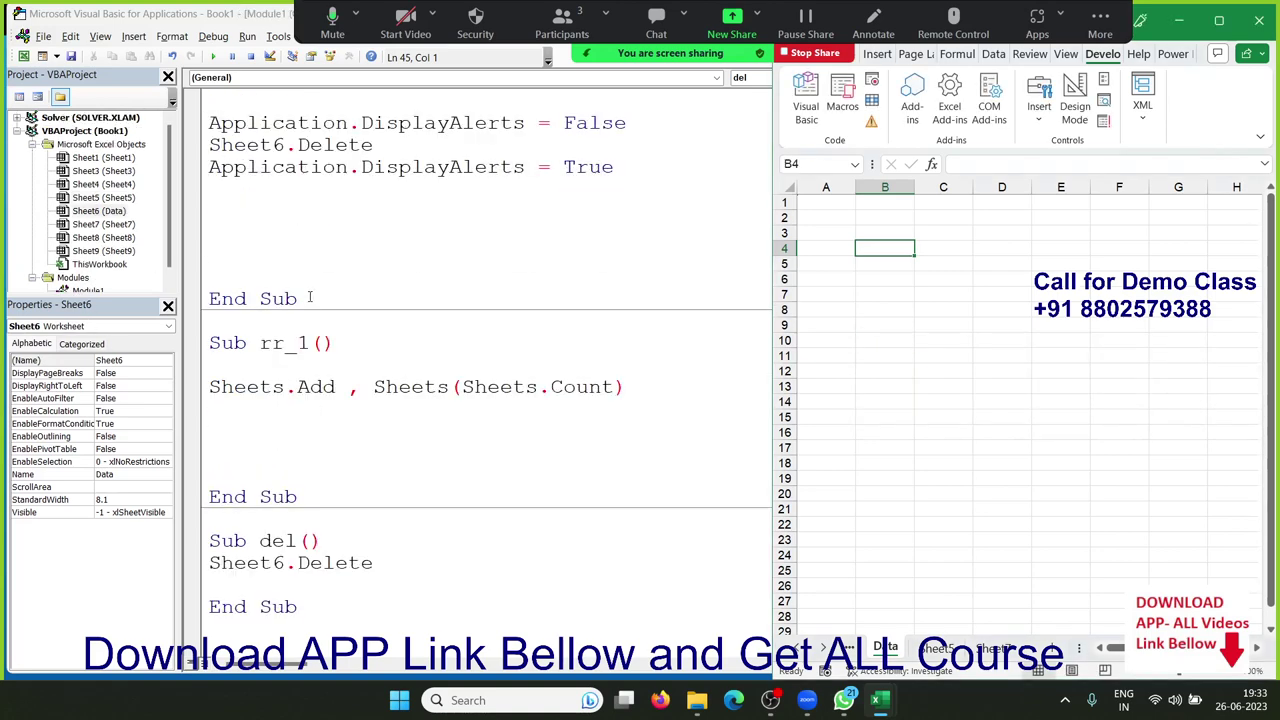
pyautogui.scroll(2, 310, 298)
pyautogui.moveTo(272, 255); pyautogui.dragTo(560, 255)
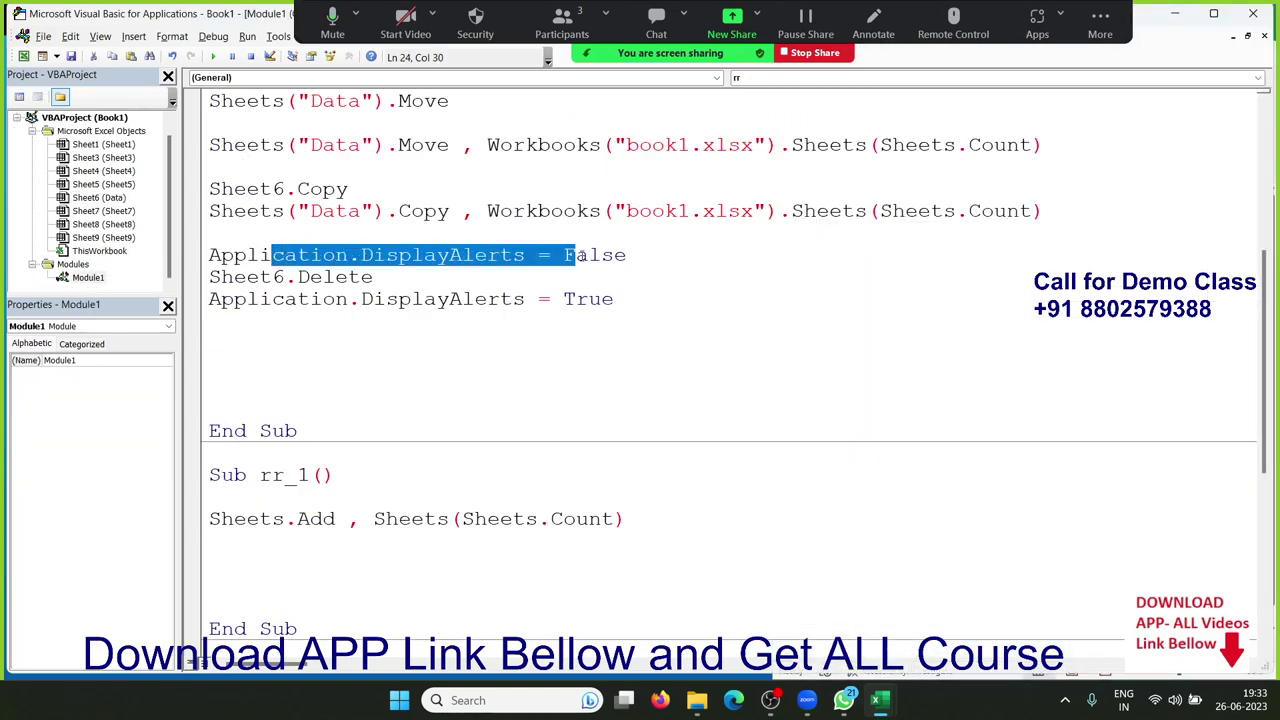
pyautogui.doubleClick(449, 298)
pyautogui.click(362, 340)
pyautogui.hotkey('shift', 'Up')
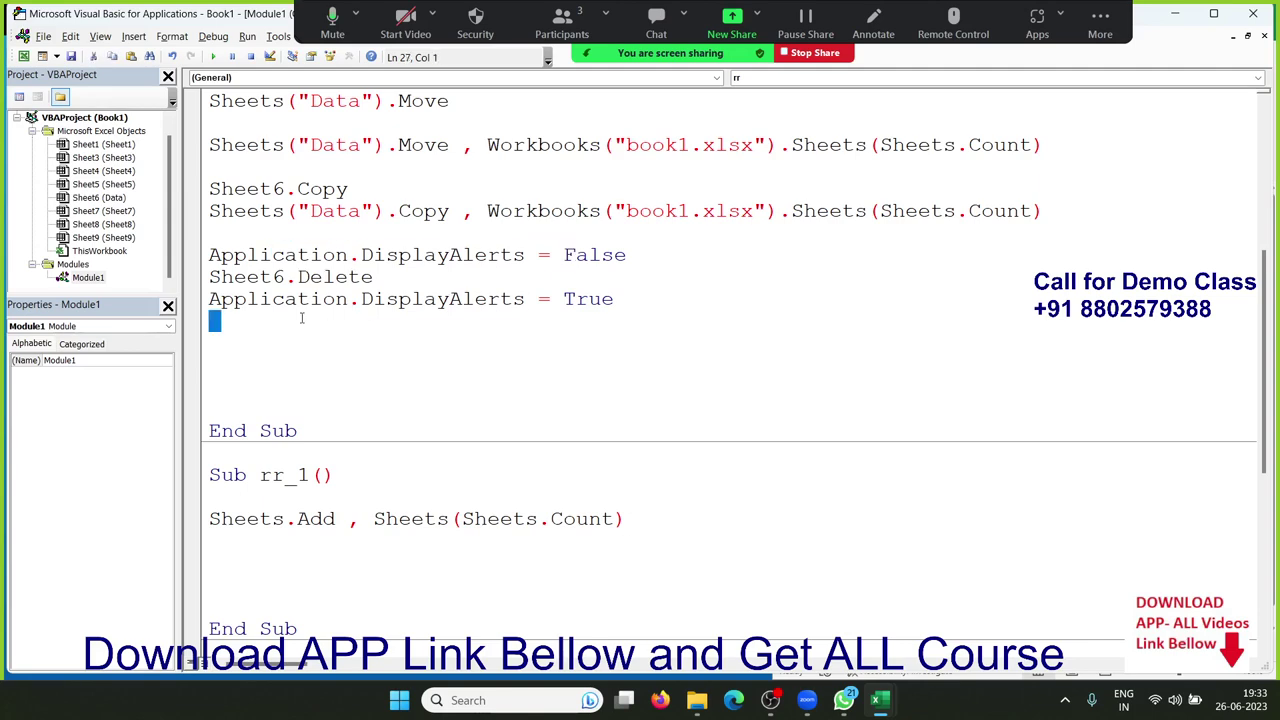
pyautogui.hotkey('shift', 'Up')
pyautogui.hotkey('shift', 'Up')
pyautogui.hotkey('shift', 'Up')
pyautogui.hotkey('ctrl', 'c')
pyautogui.scroll(-3, 272, 380)
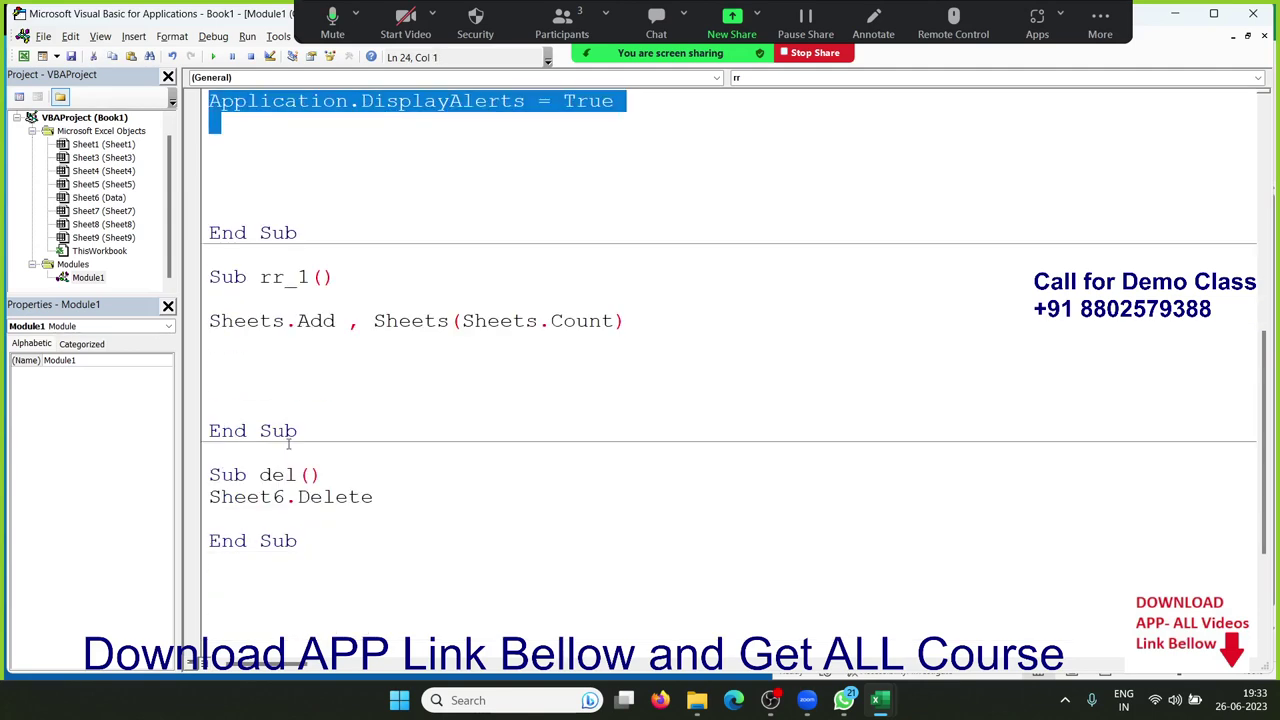
pyautogui.moveTo(268, 530); pyautogui.dragTo(252, 530)
pyautogui.click(250, 512)
pyautogui.moveTo(375, 497); pyautogui.dragTo(205, 497)
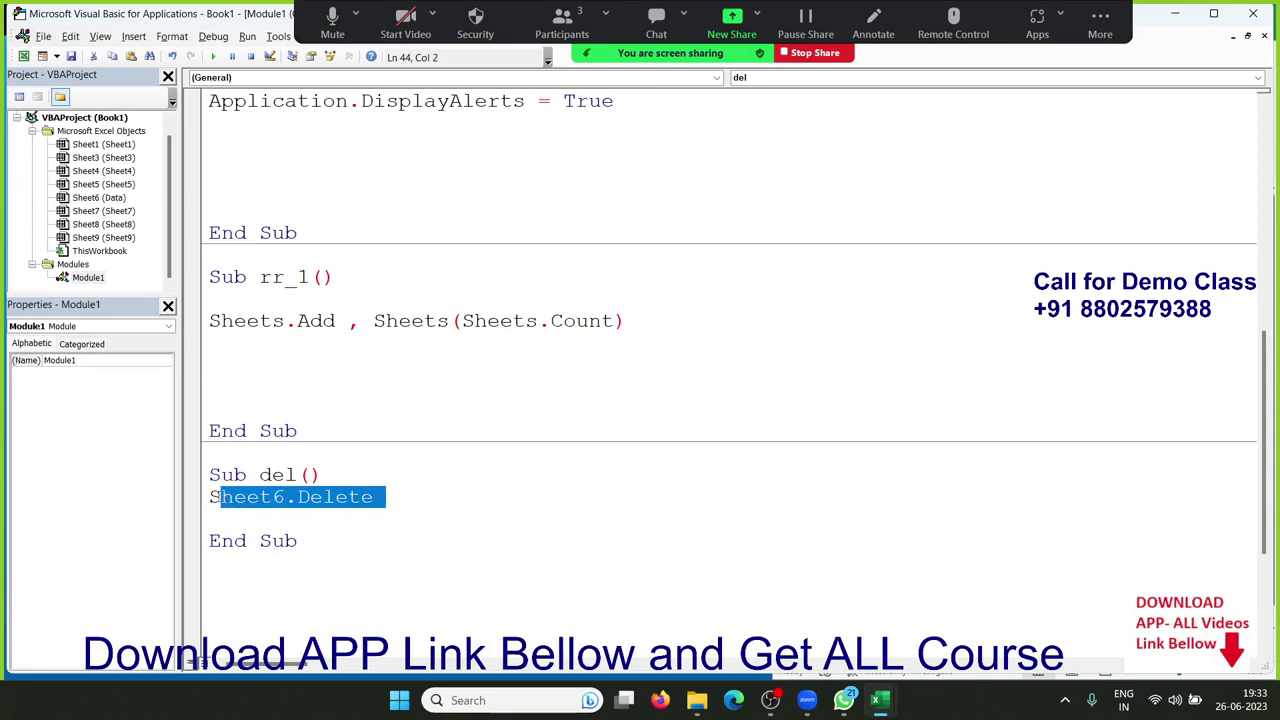
pyautogui.hotkey('ctrl', 'v')
pyautogui.click(634, 563)
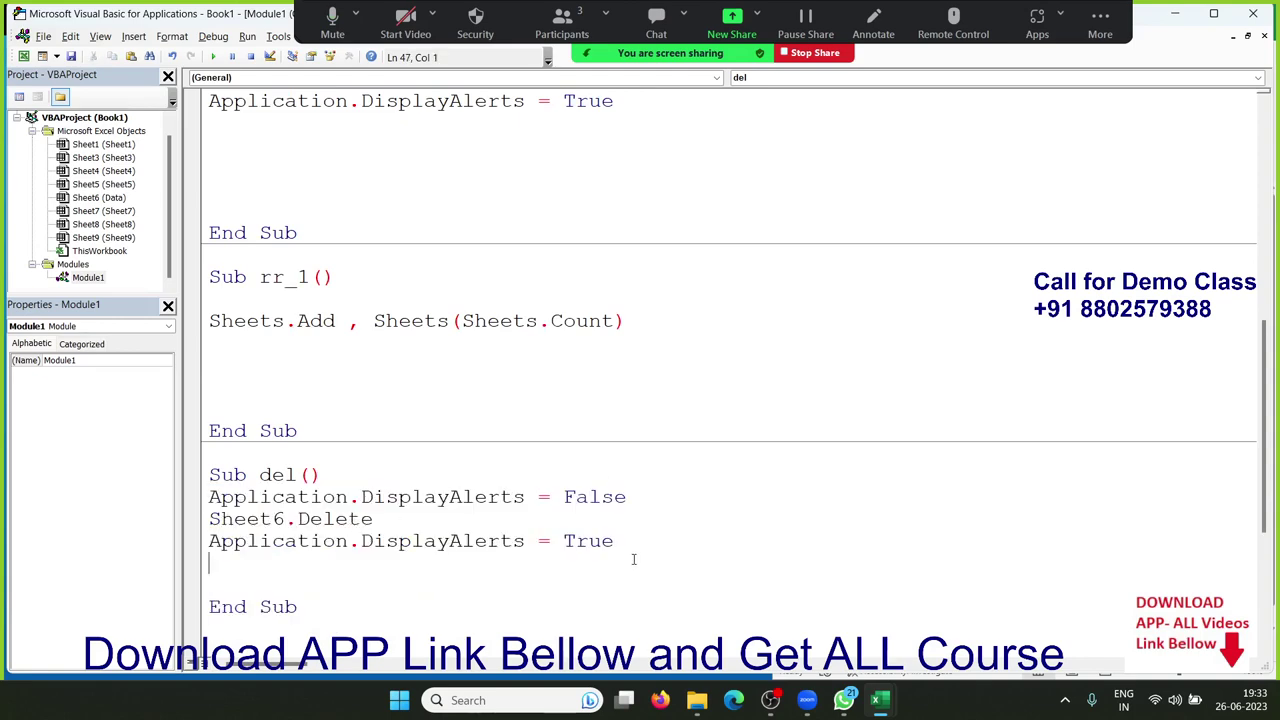
# Run the del macro from Excel's Macro list to delete the Data sheet without a prompt.
pyautogui.hotkey('alt', 'Tab')
pyautogui.click(943, 318)
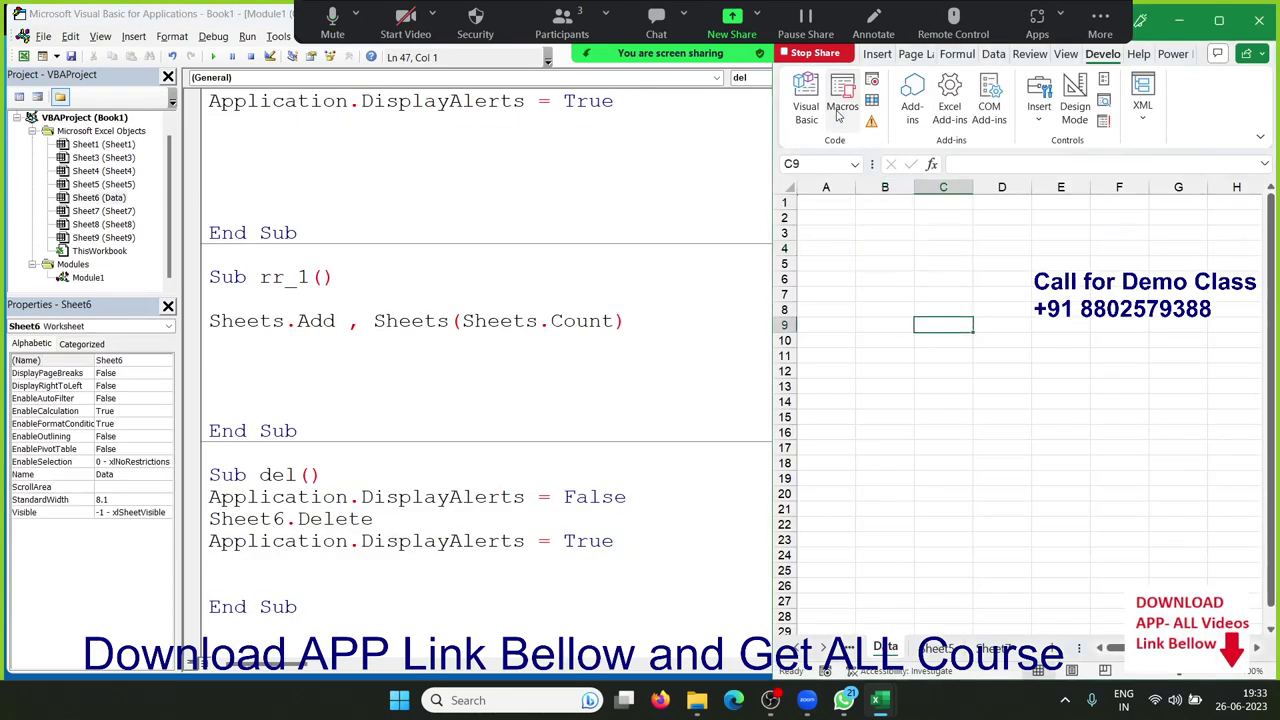
pyautogui.click(840, 110)
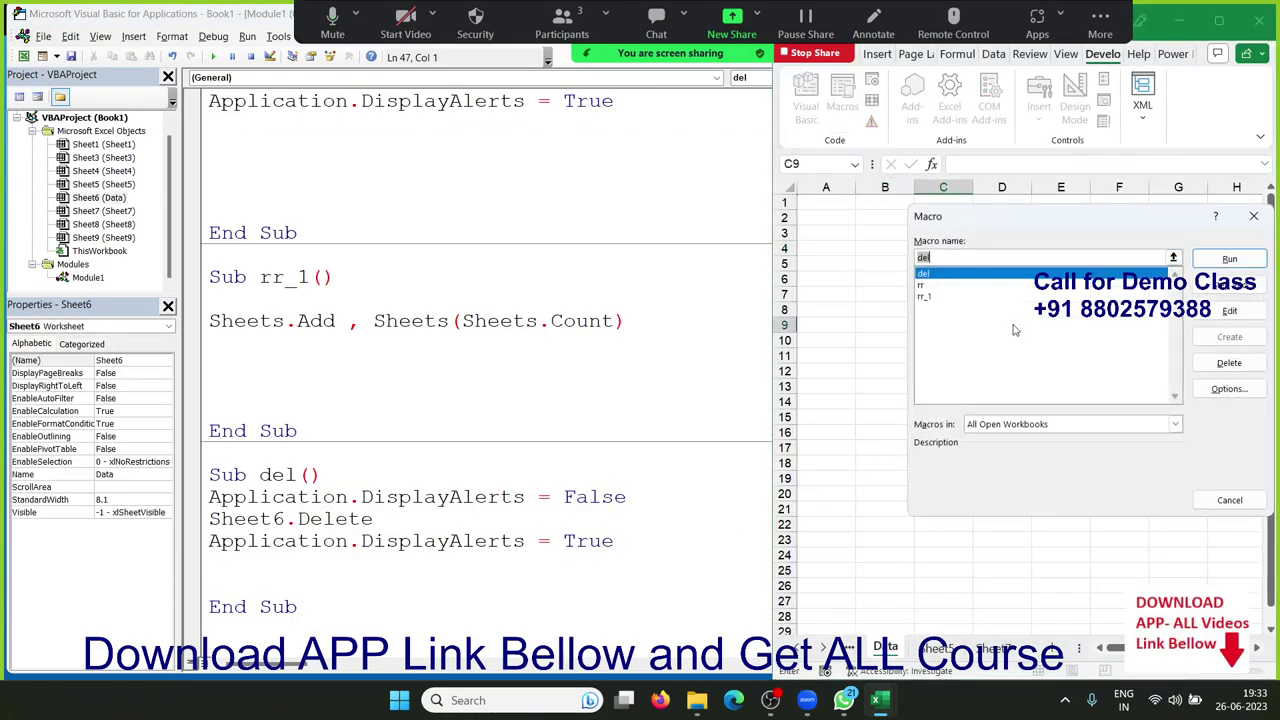
pyautogui.click(1254, 256)
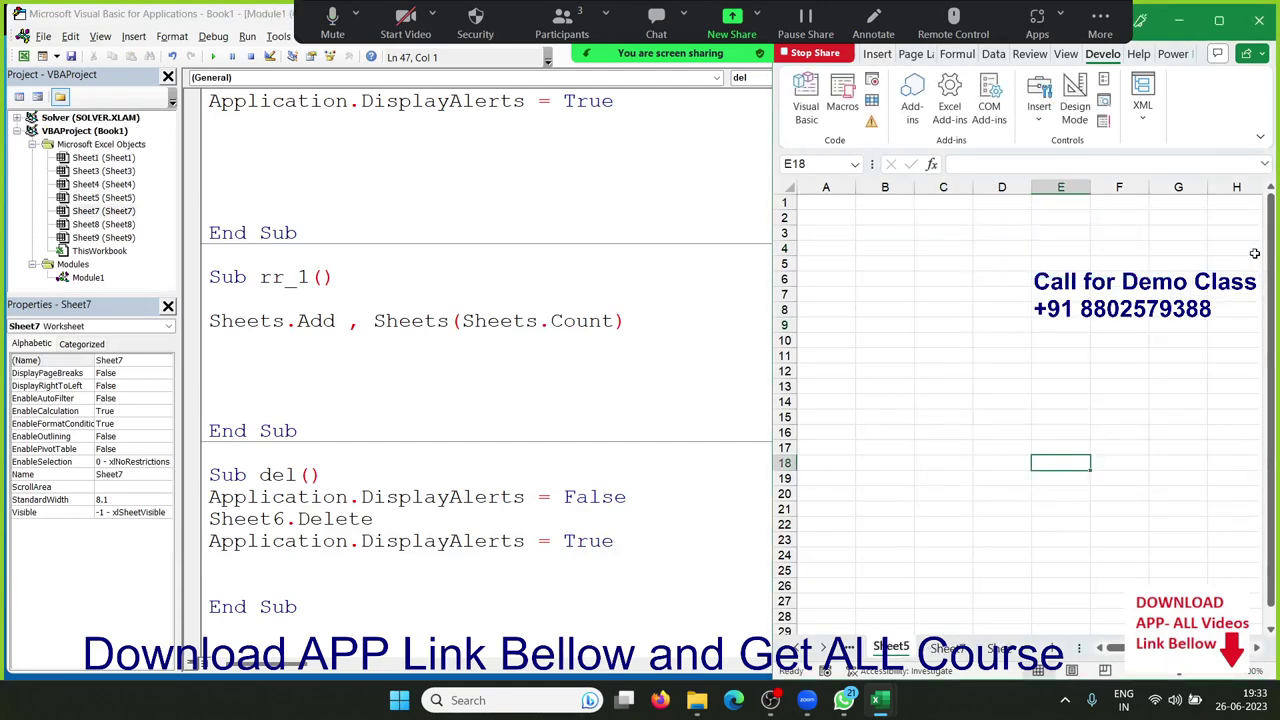
pyautogui.scroll(1, 626, 320)
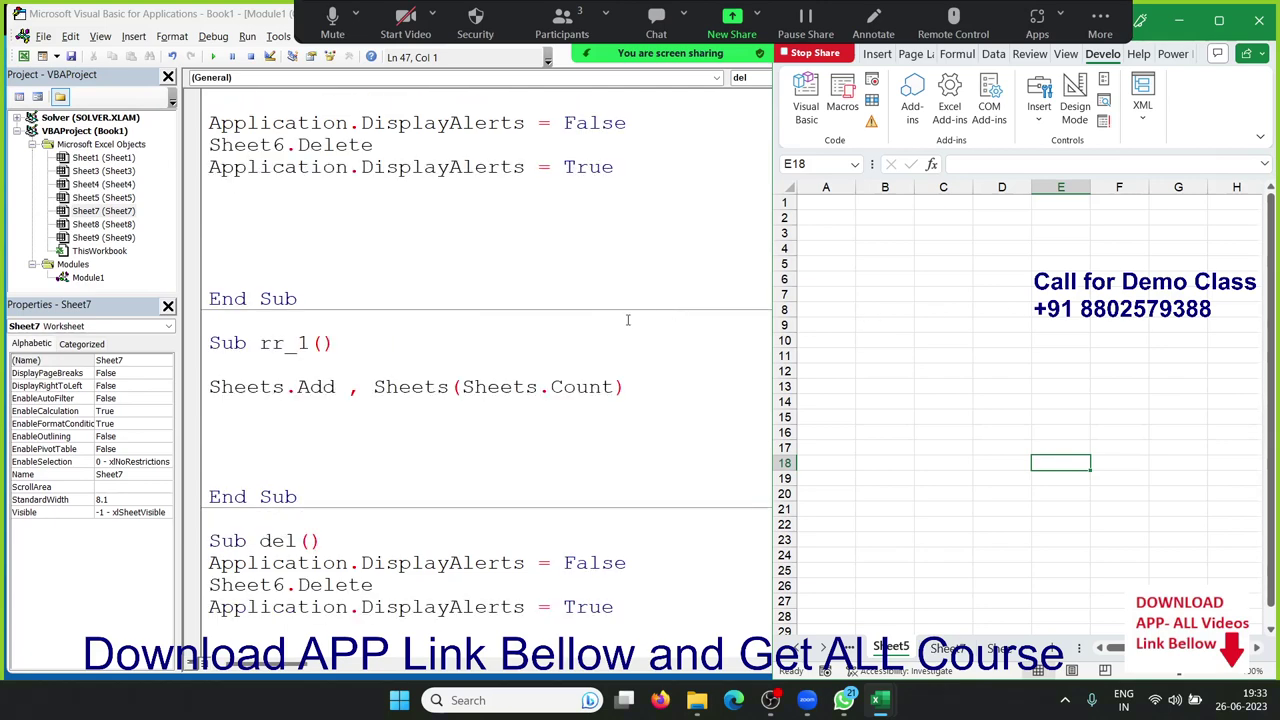
# Back in the code editor, add blank lines inside rr for the next statement.
pyautogui.click(316, 237)
pyautogui.press('Return')
pyautogui.press('Return')
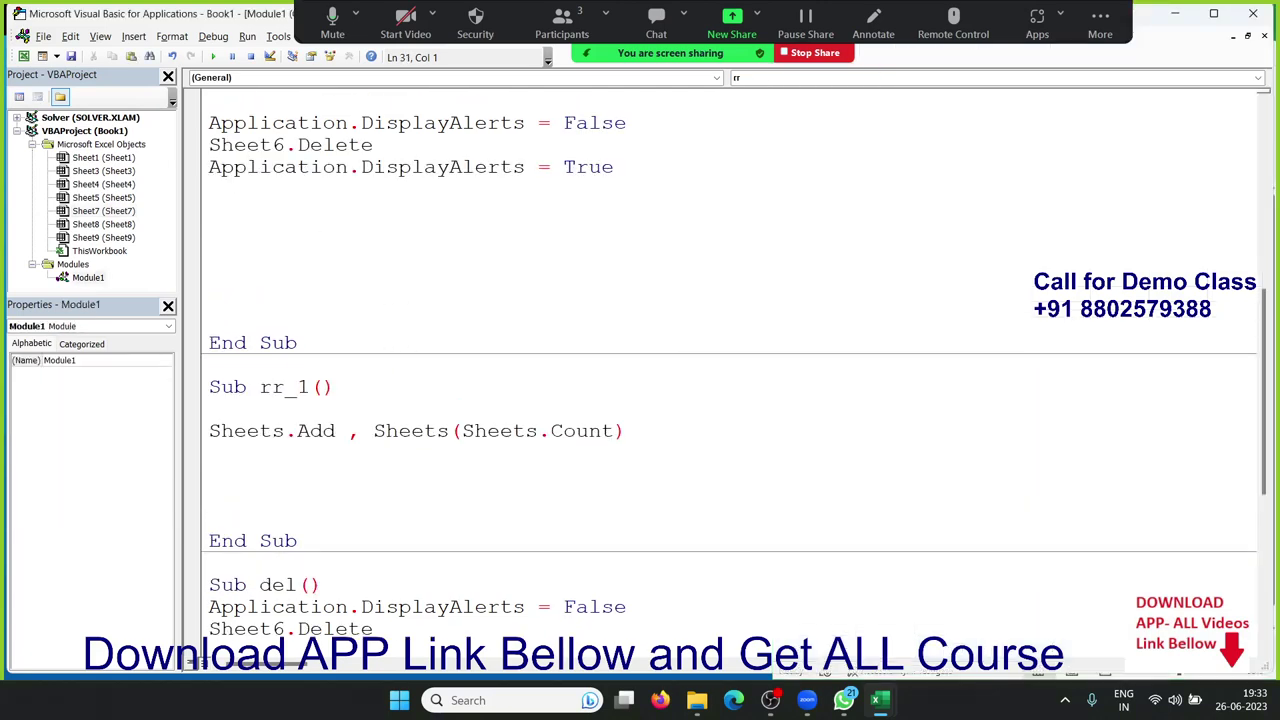
pyautogui.scroll(3, 326, 253)
pyautogui.scroll(3, 326, 253)
pyautogui.scroll(-3, 326, 253)
pyautogui.scroll(-3, 326, 253)
# Add a Sheet1.Visible = xlSheetHidden line below DisplayAlerts = True.
pyautogui.click(278, 192)
pyautogui.write('sheet1')
pyautogui.write('.')
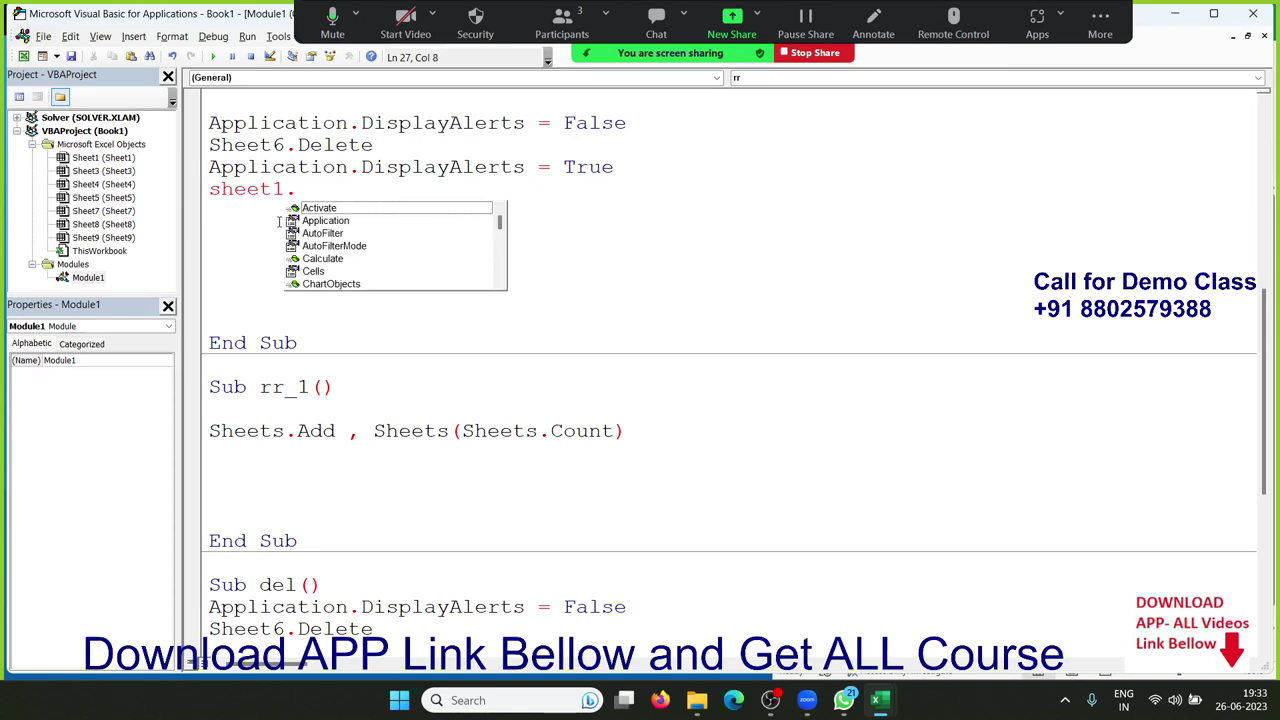
pyautogui.write('v')
pyautogui.press('Tab')
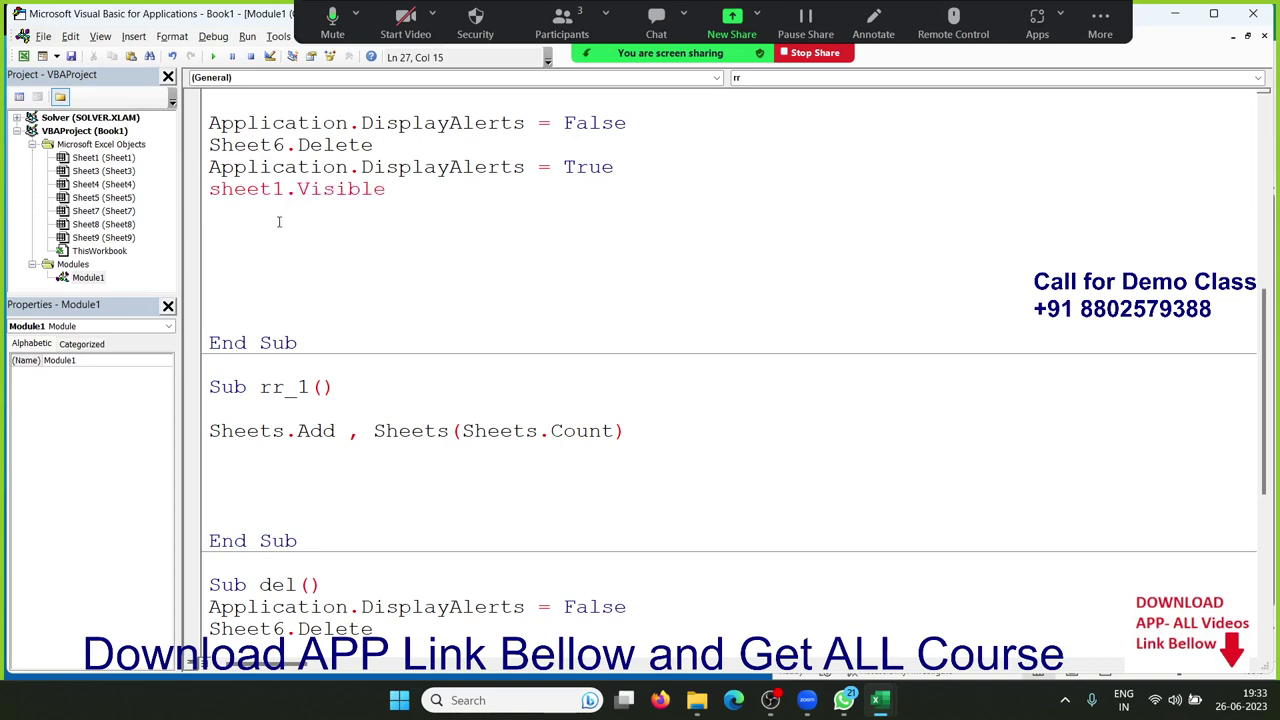
pyautogui.write('=')
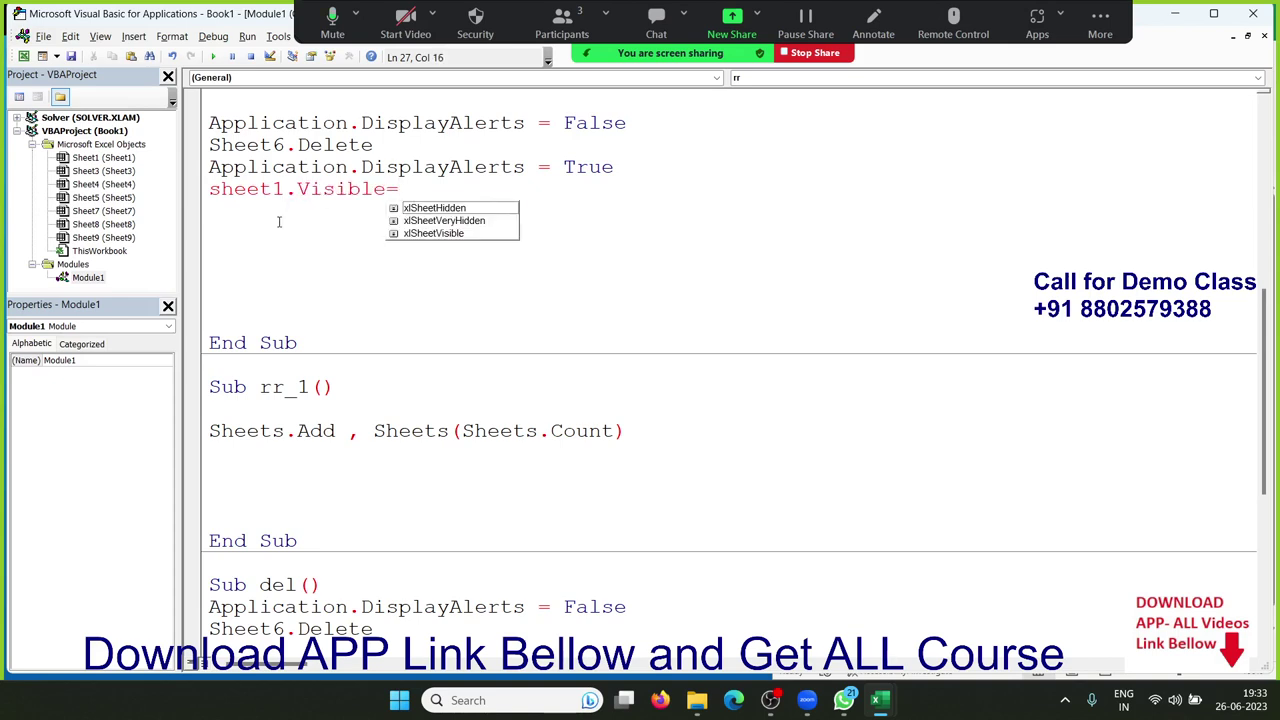
pyautogui.press('Down')
pyautogui.press('Tab')
pyautogui.press('Return')
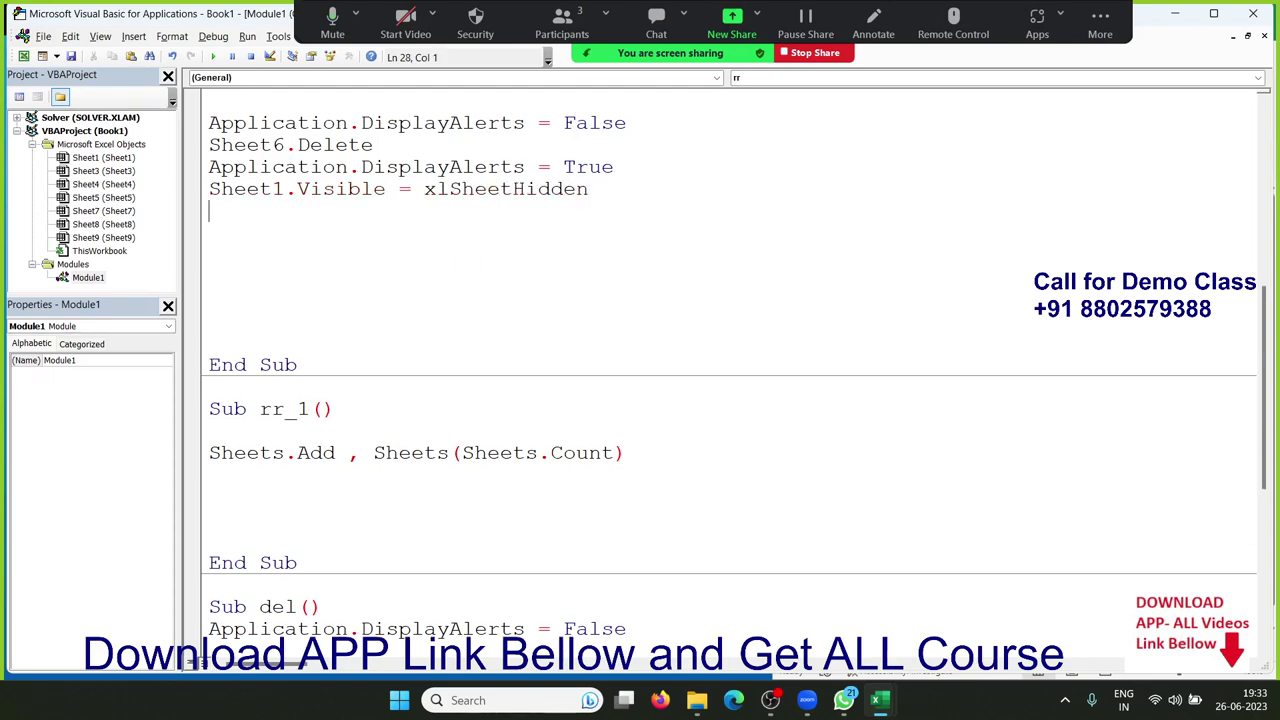
# In Excel, hide Sheet5 from its tab menu and then unhide it.
pyautogui.hotkey('alt', 'F11')
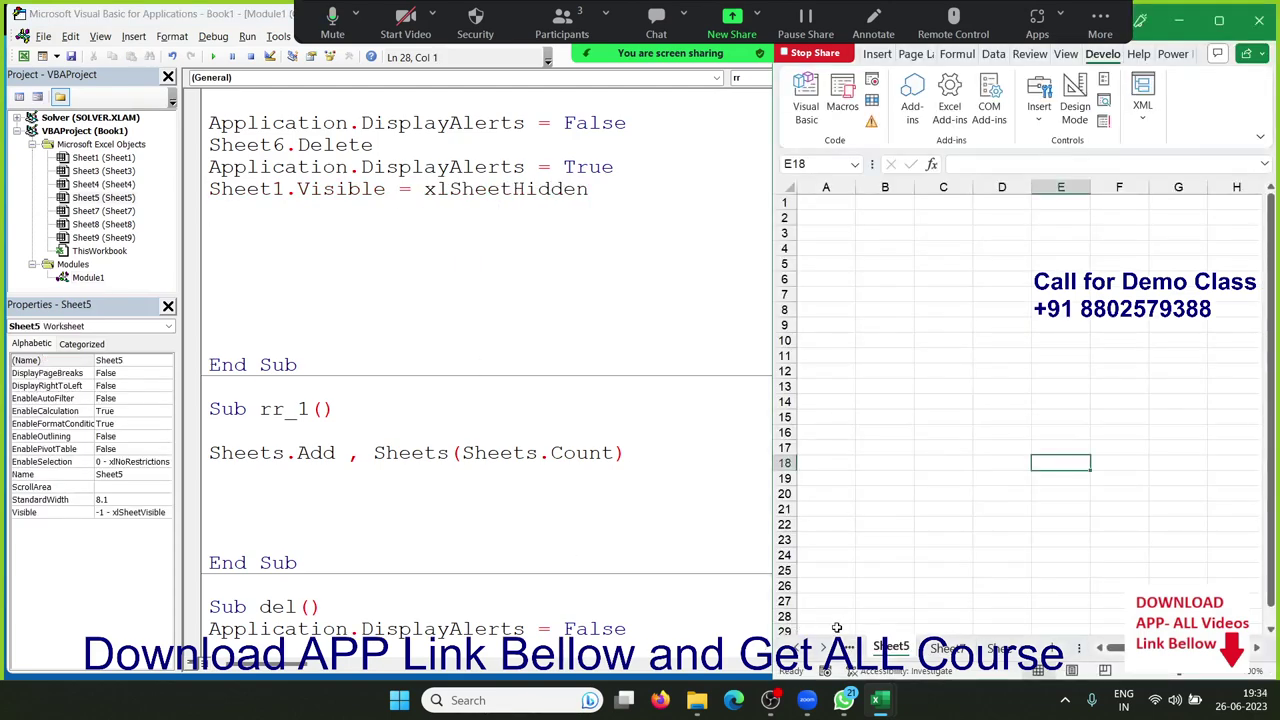
pyautogui.rightClick(874, 648)
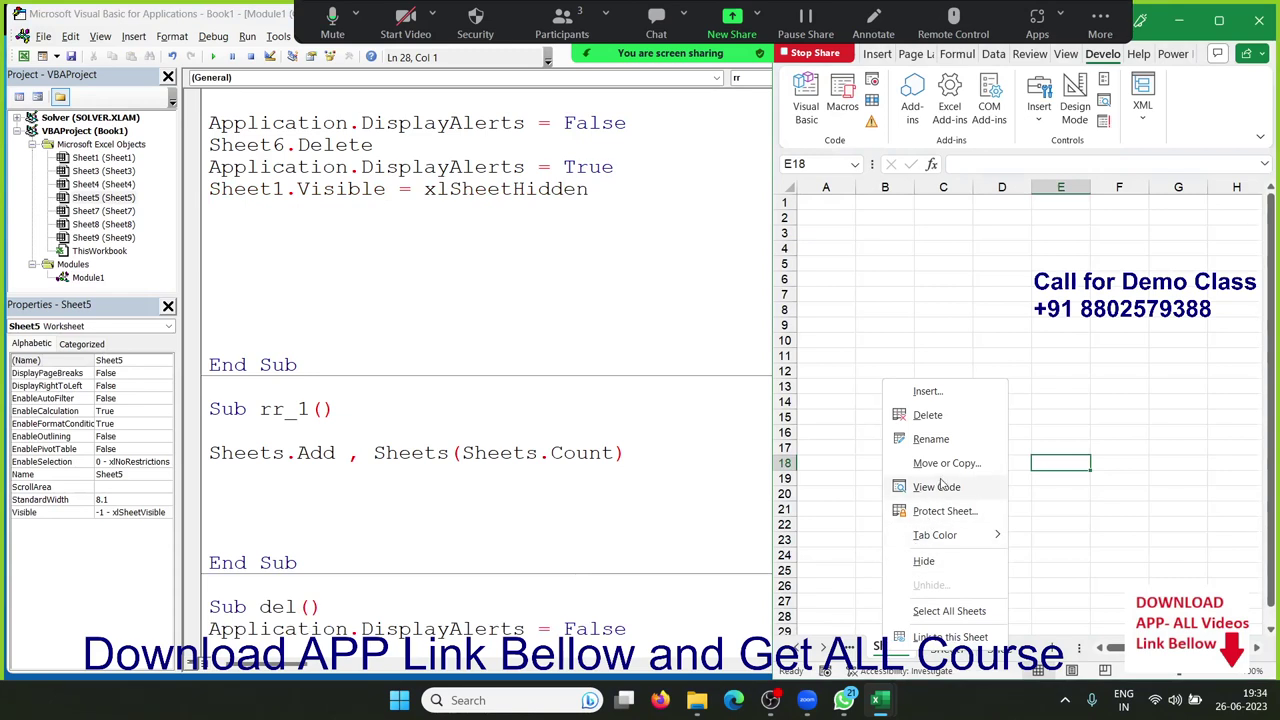
pyautogui.click(930, 560)
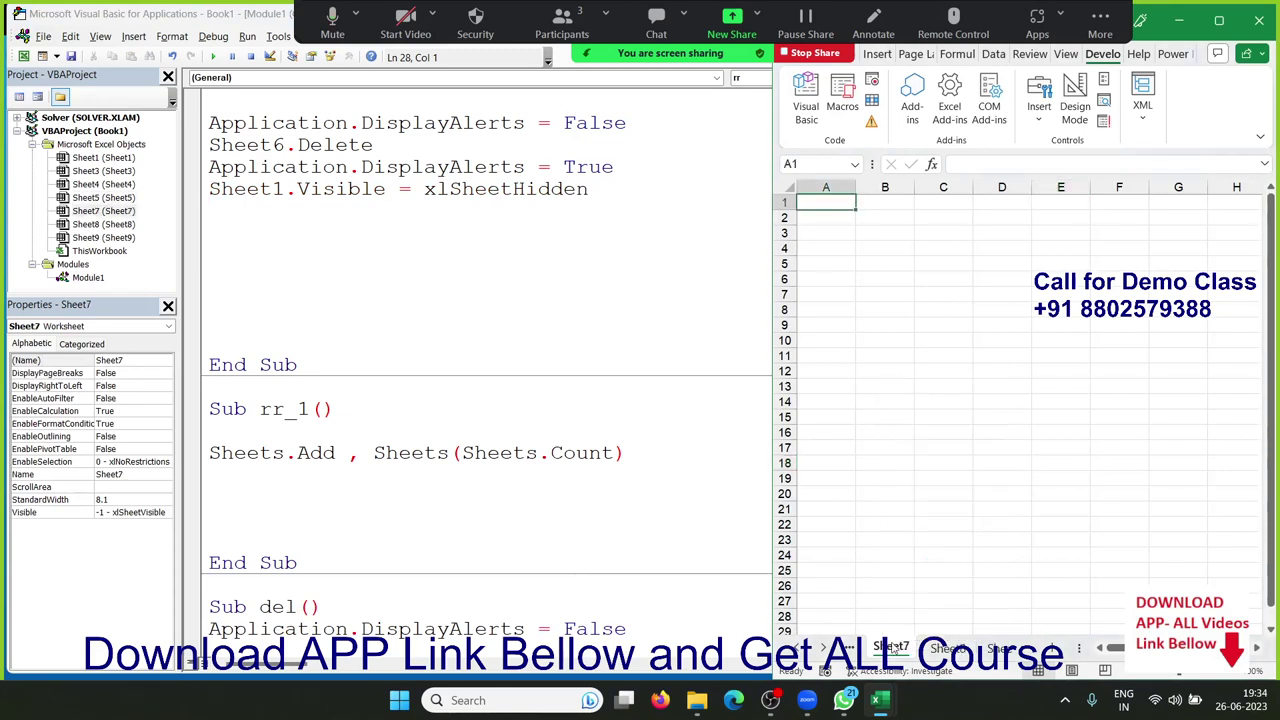
pyautogui.rightClick(895, 647)
pyautogui.click(941, 577)
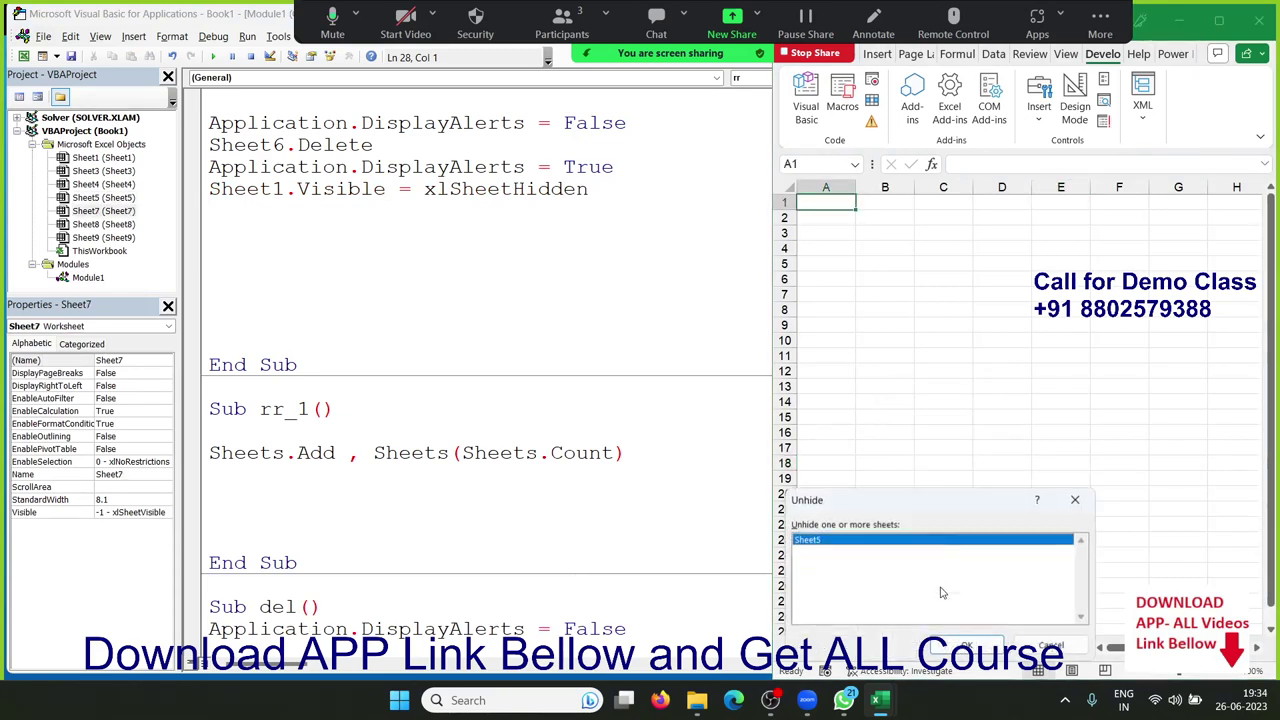
pyautogui.click(965, 645)
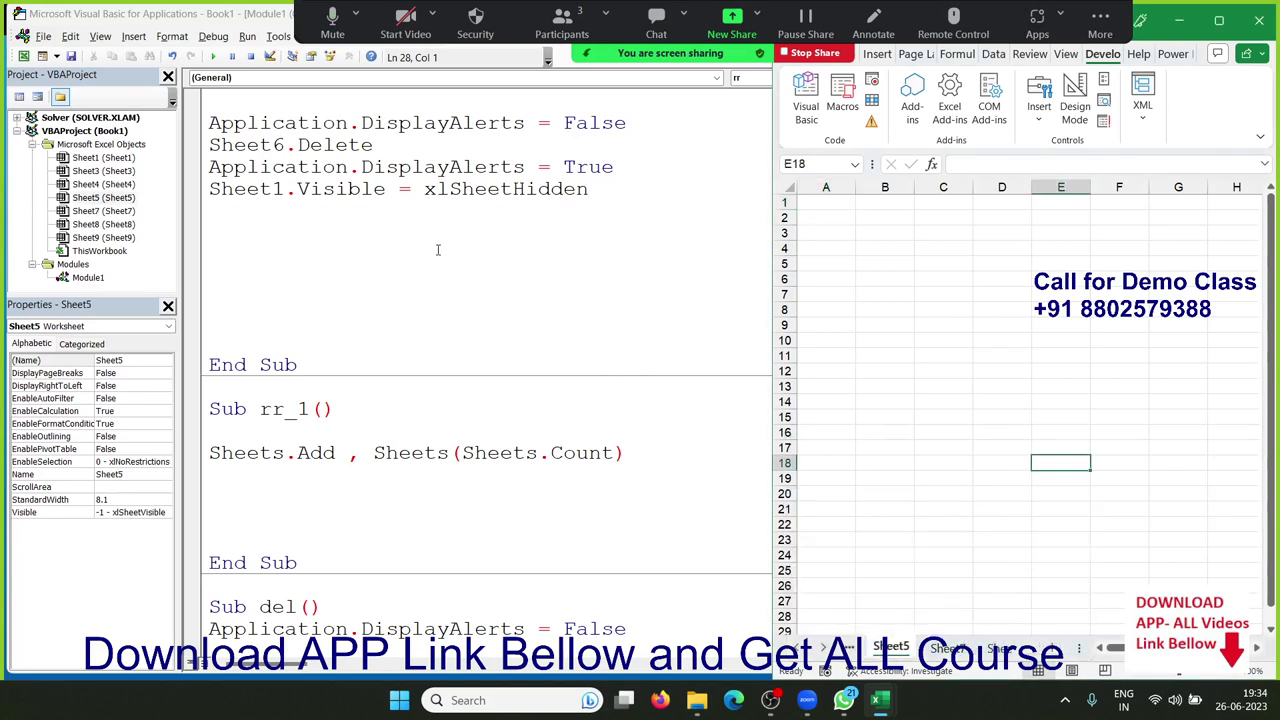
pyautogui.click(371, 212)
# Add a Sheet1.Visible = xlSheetVeryHidden line, then check the Sheet5 tab options in Excel.
pyautogui.write('s')
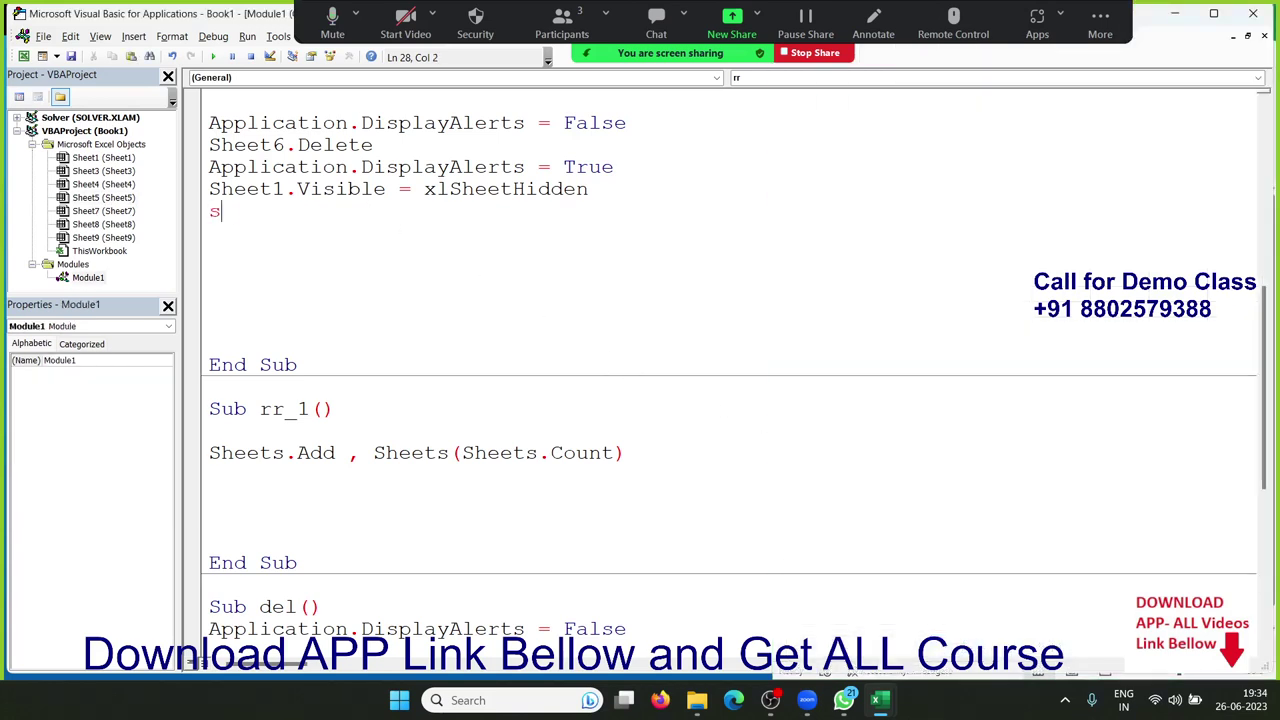
pyautogui.write('heet1.')
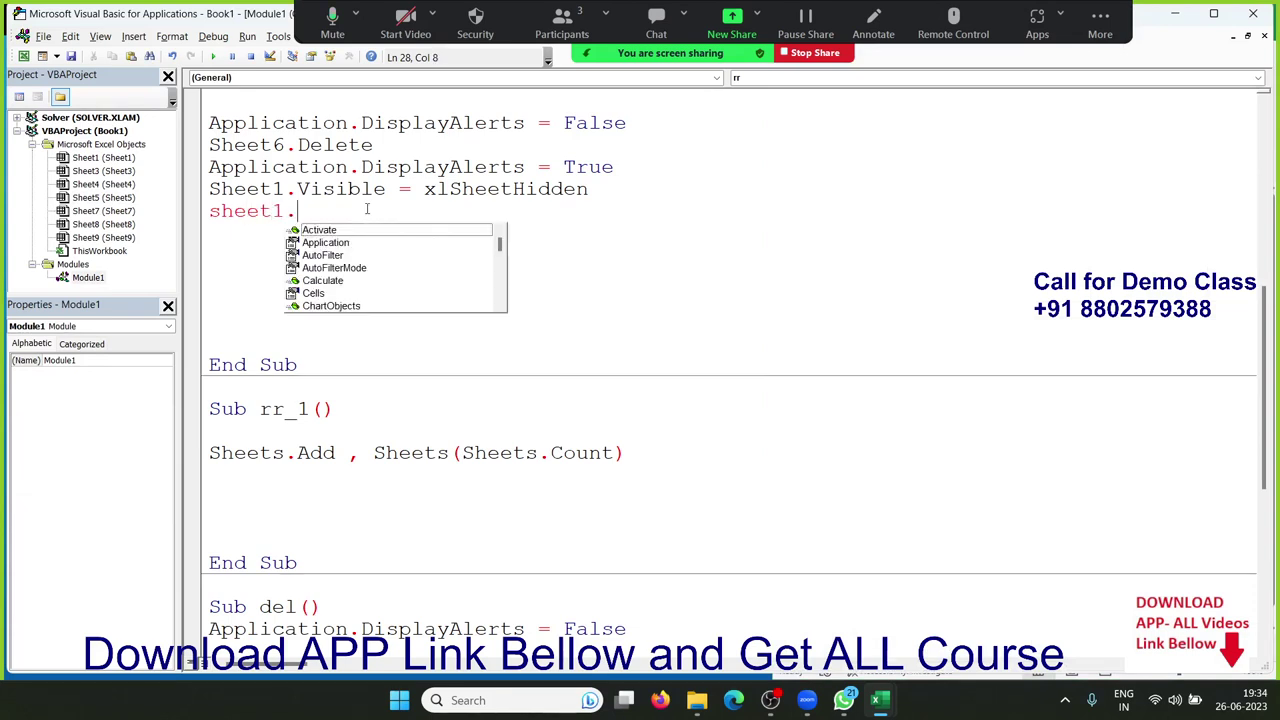
pyautogui.write('vi')
pyautogui.press('Tab')
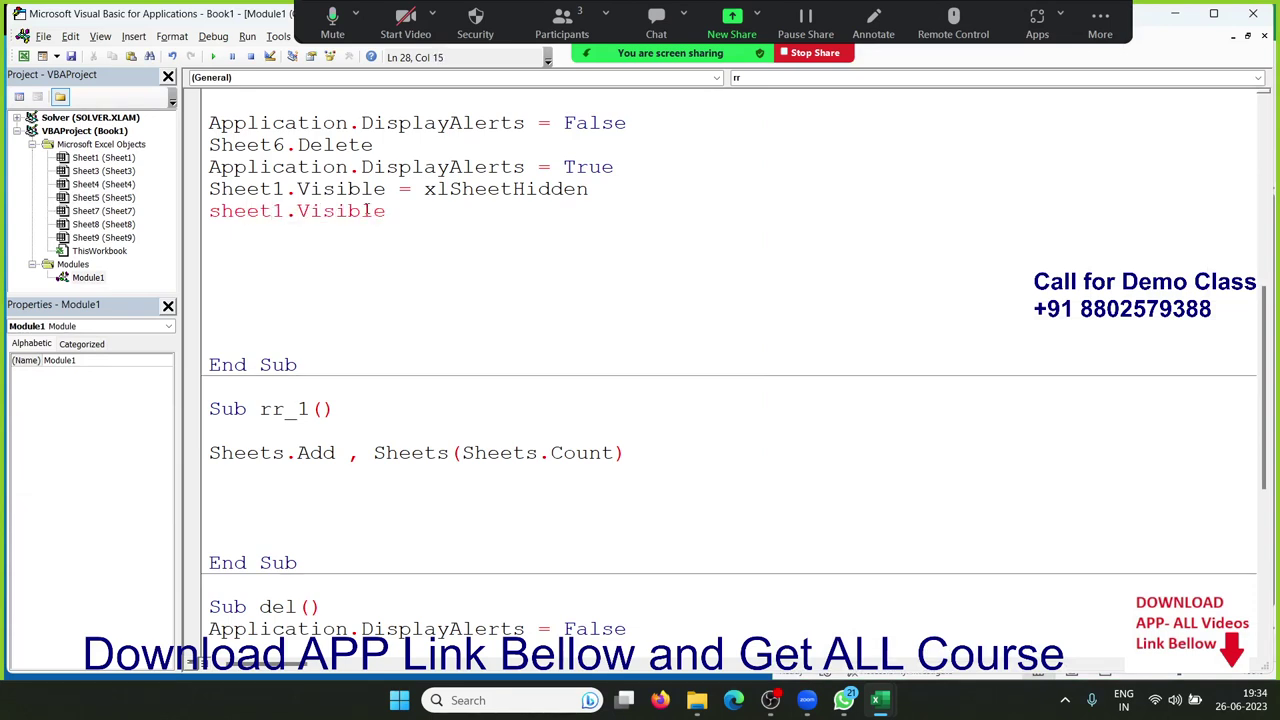
pyautogui.write('=')
pyautogui.press('Down')
pyautogui.press('Tab')
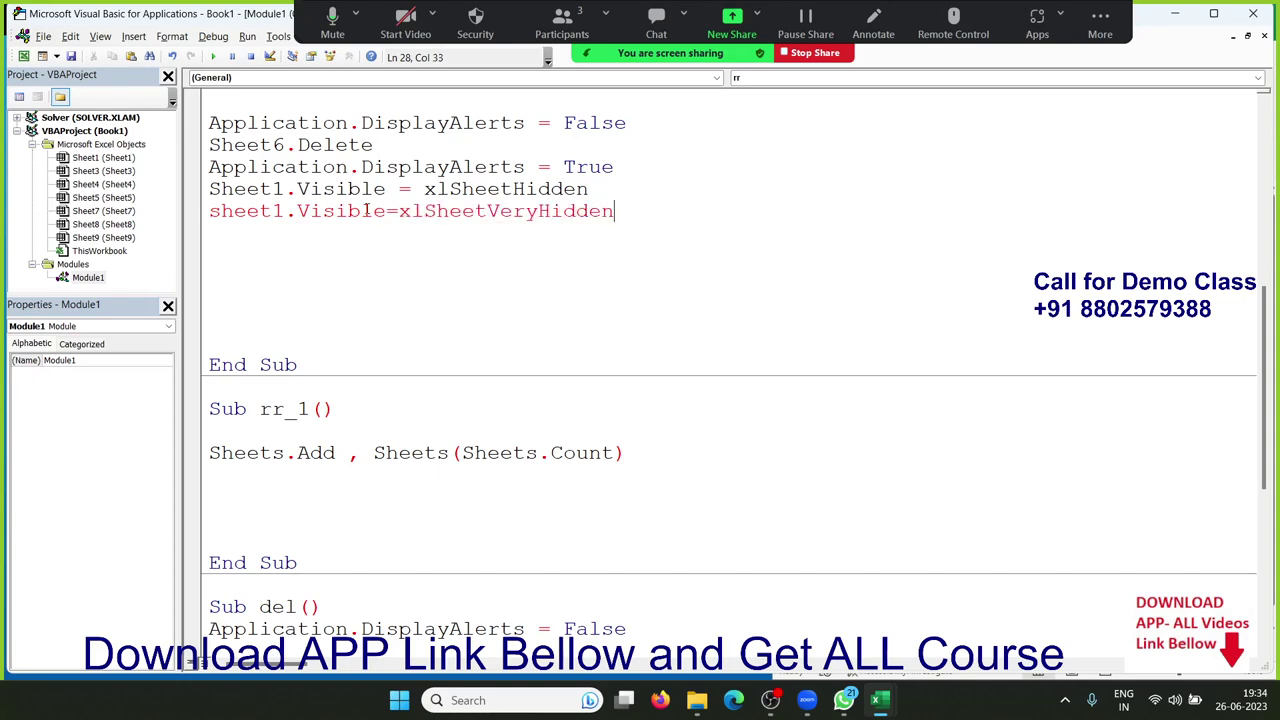
pyautogui.press('Return')
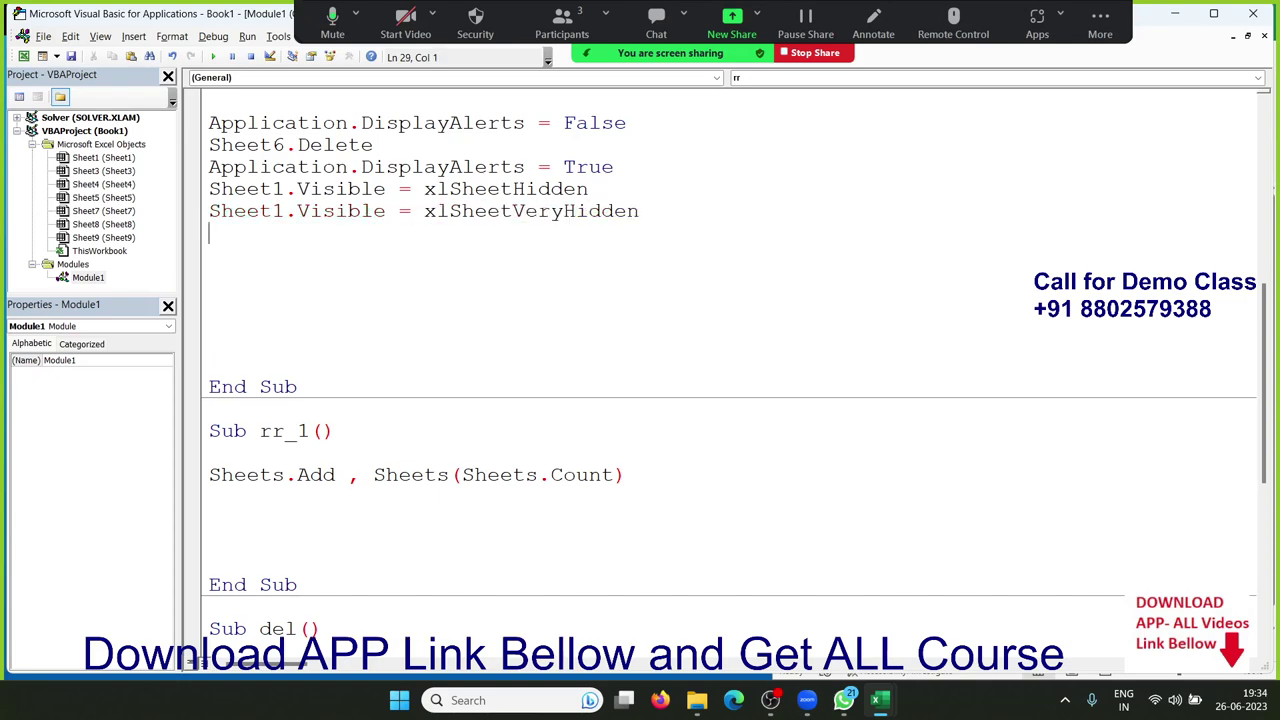
pyautogui.hotkey('alt', 'Tab')
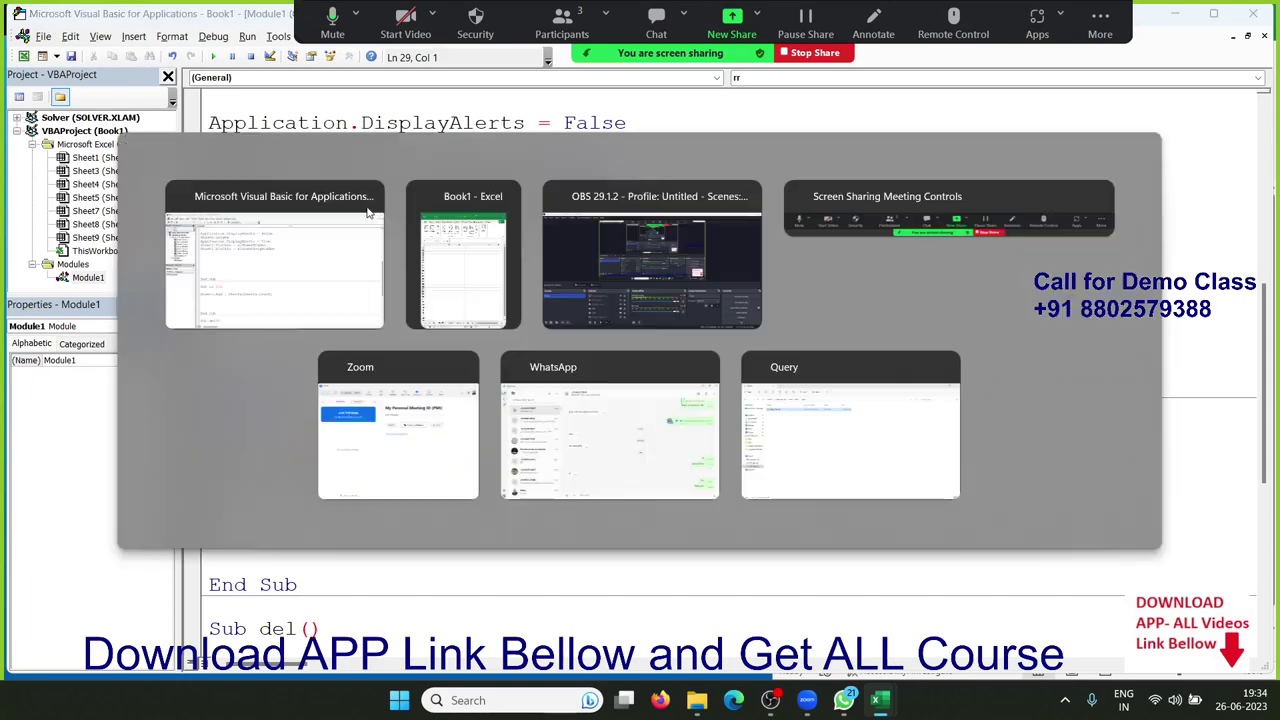
pyautogui.rightClick(893, 660)
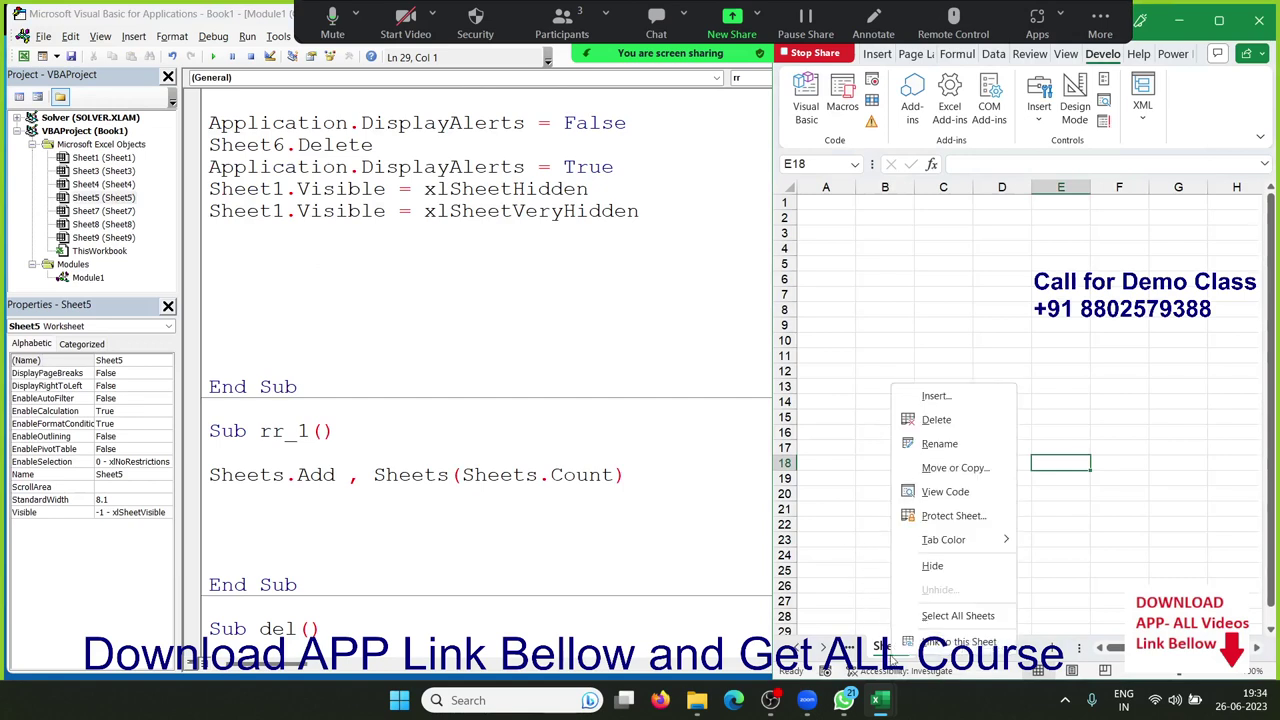
# Add a Sheet1.Visible = xlSheetVisible line, then begin a sheet1.pro statement after a blank line.
pyautogui.click(576, 263)
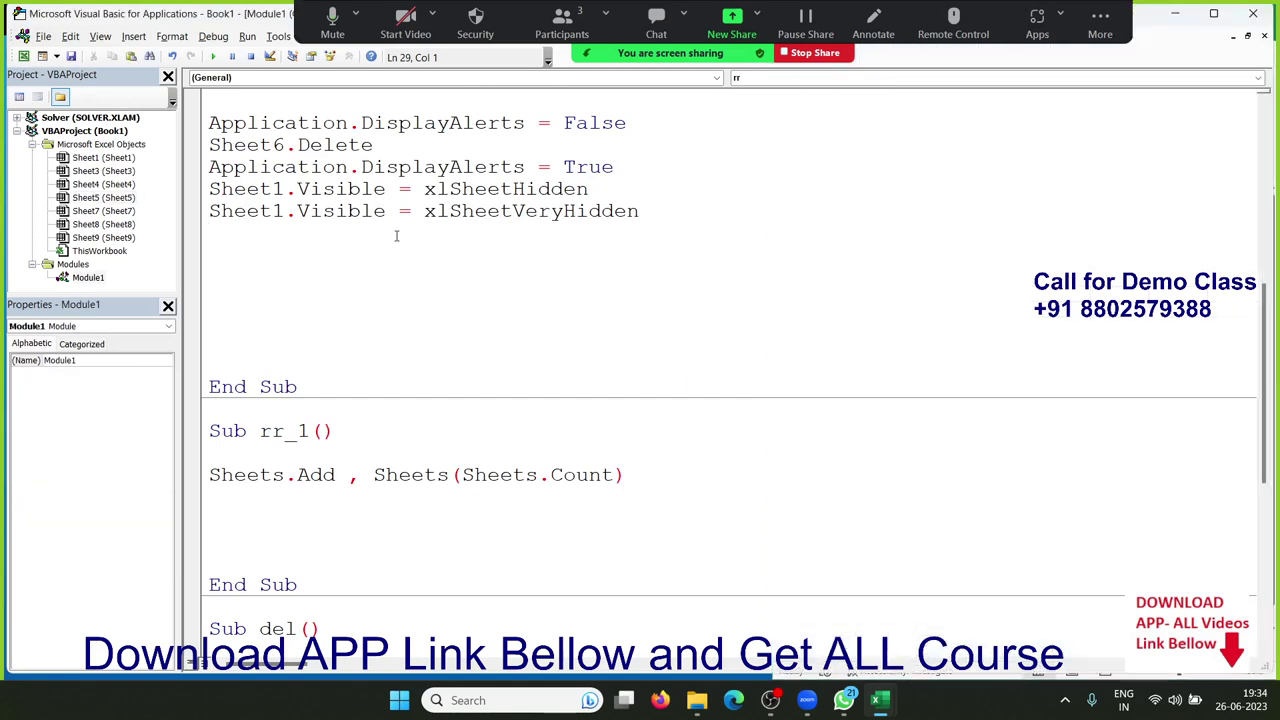
pyautogui.write('sheet1.')
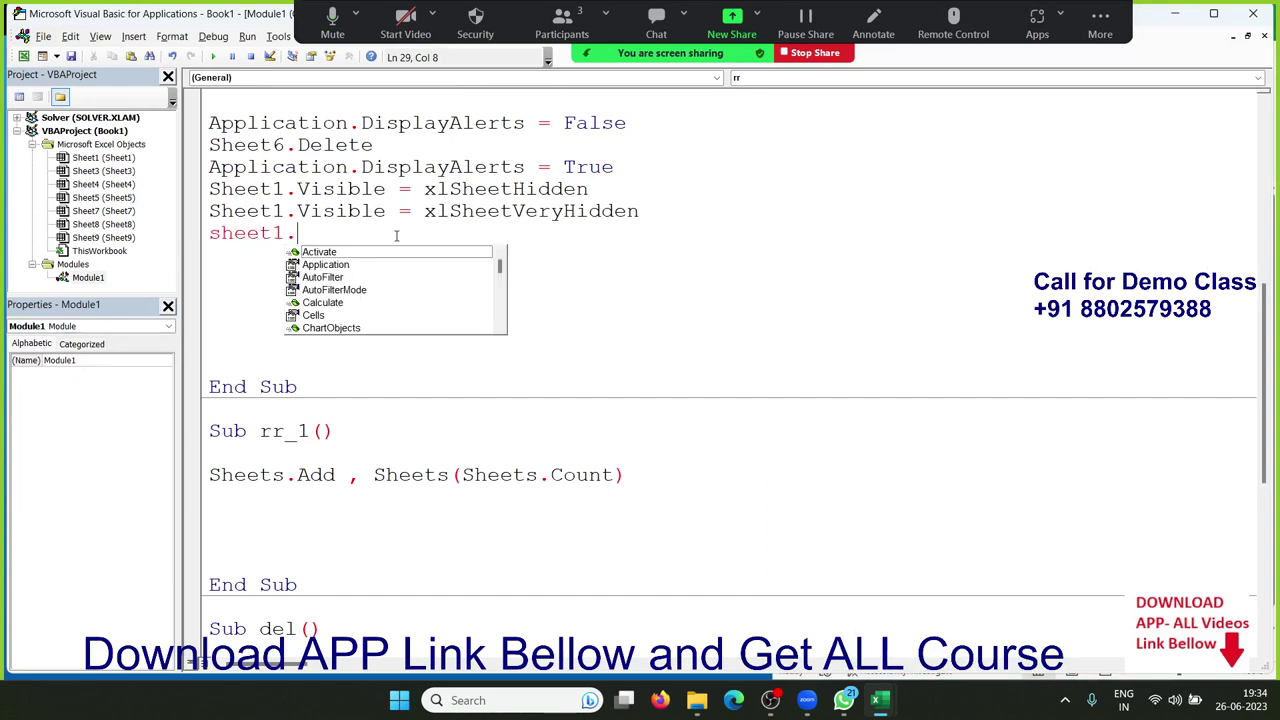
pyautogui.write('vi')
pyautogui.press('Tab')
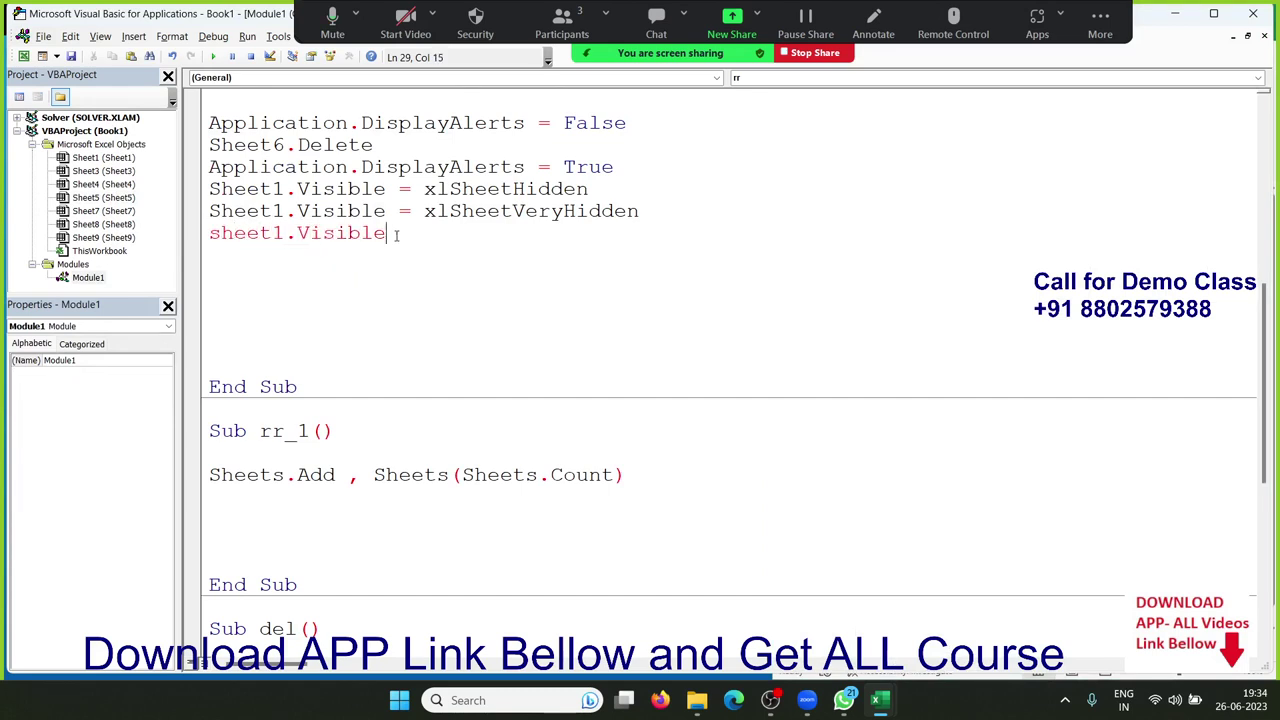
pyautogui.write('=')
pyautogui.press('Down')
pyautogui.press('Down')
pyautogui.press('Down')
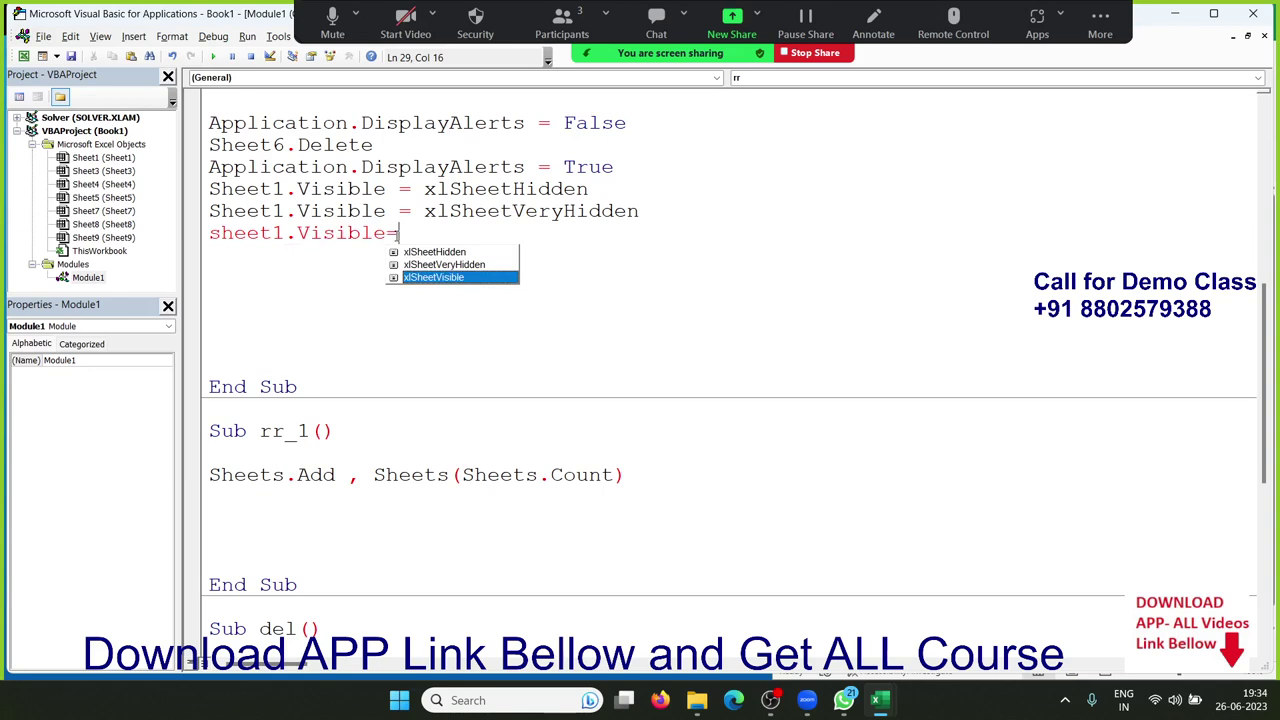
pyautogui.press('Tab')
pyautogui.press('Return')
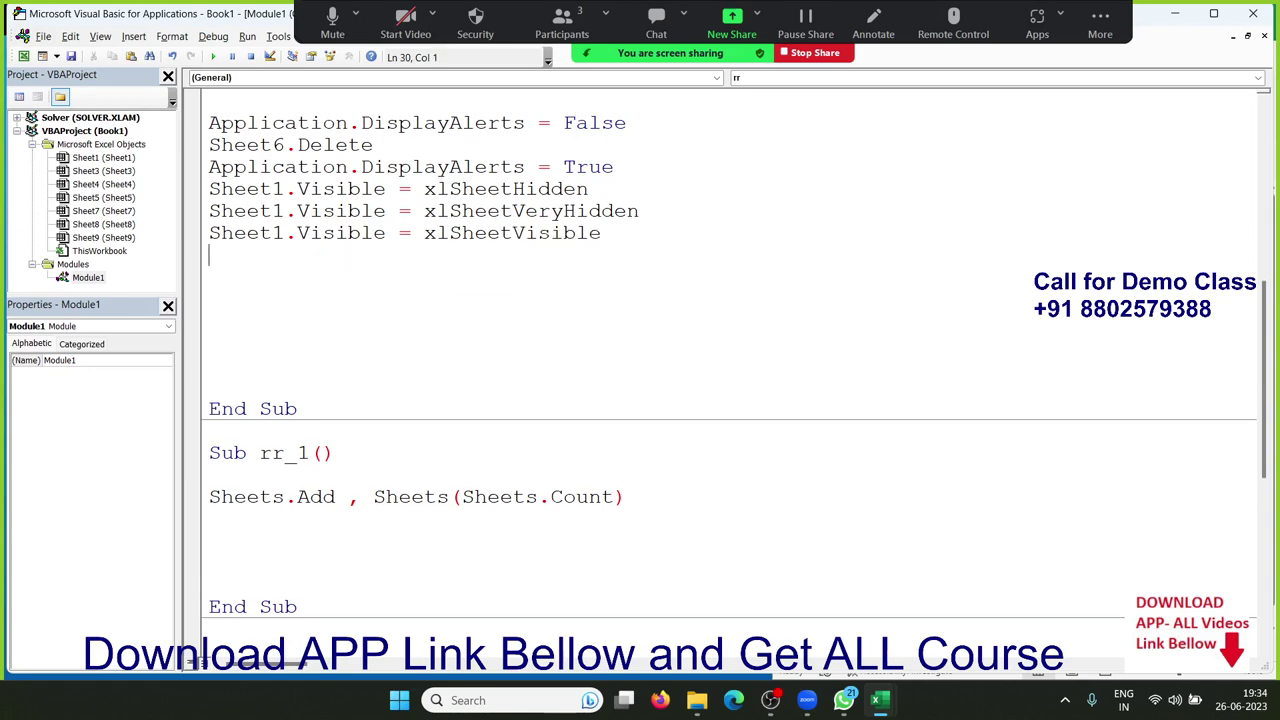
pyautogui.press('Return')
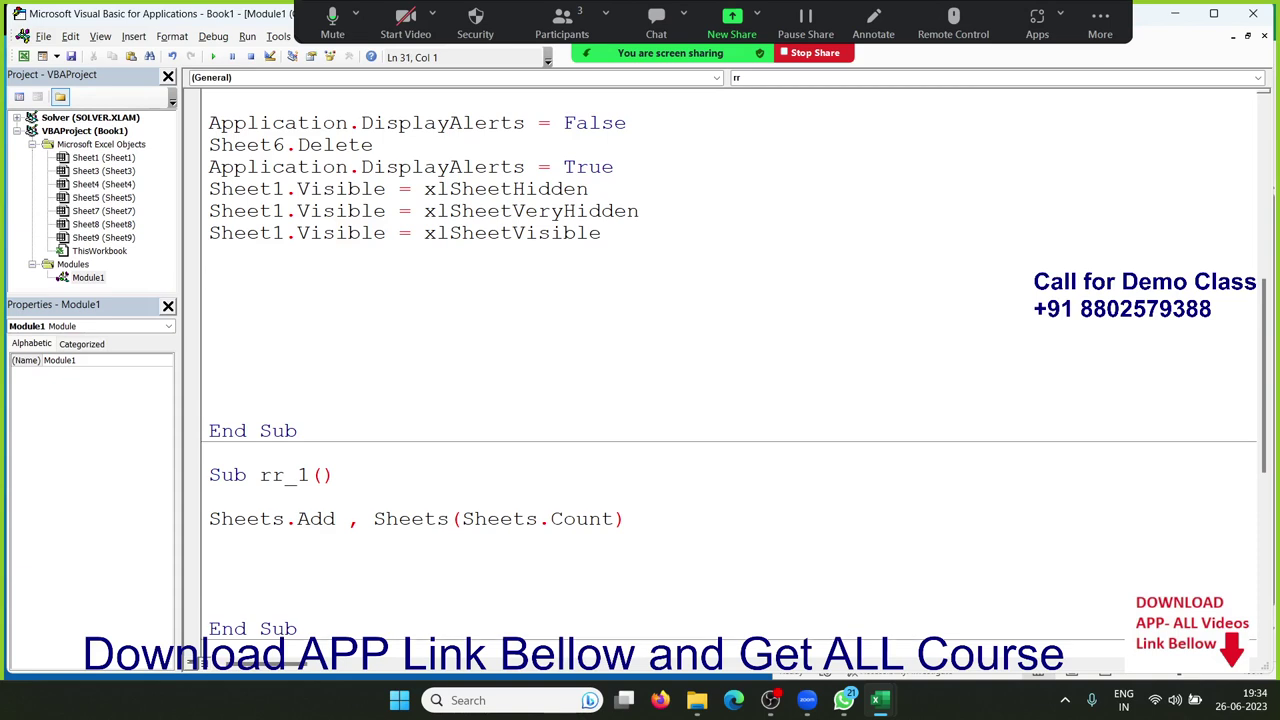
pyautogui.write('sheet')
pyautogui.write('1.pr')
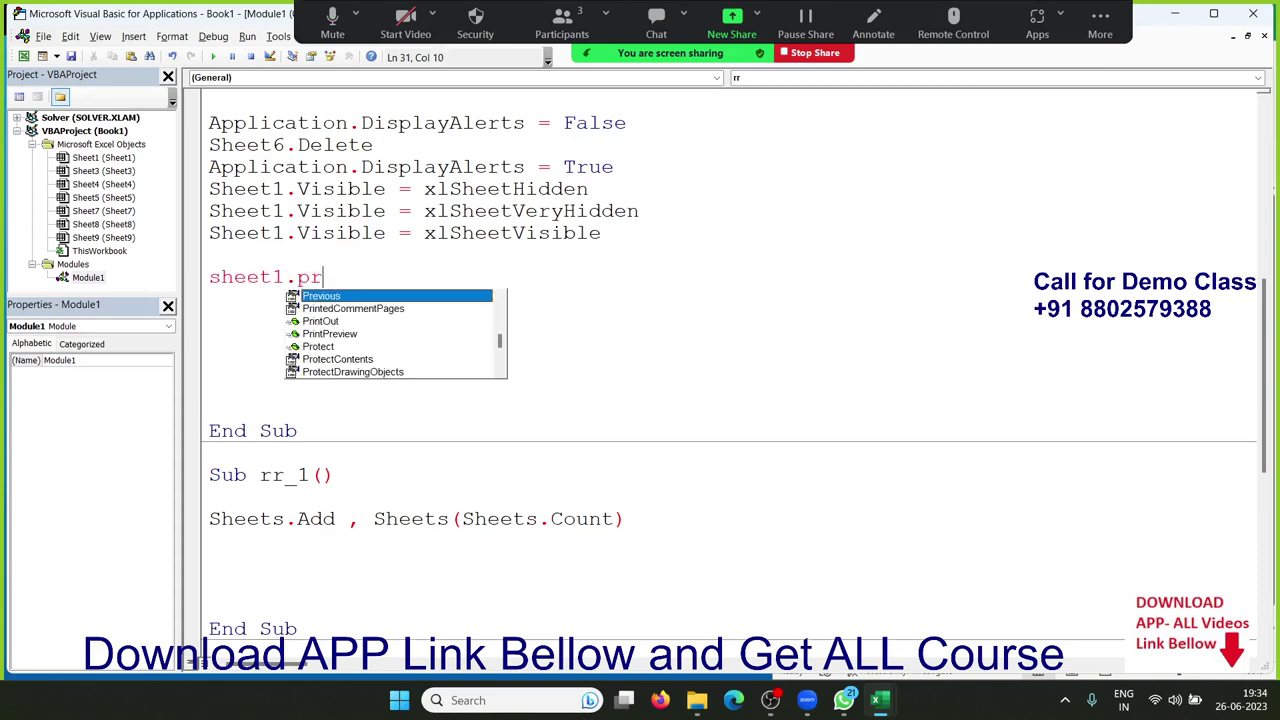
pyautogui.write('o')
# Complete the Sheet1.Protect statement, passing a password as its argument.
pyautogui.press('Tab')
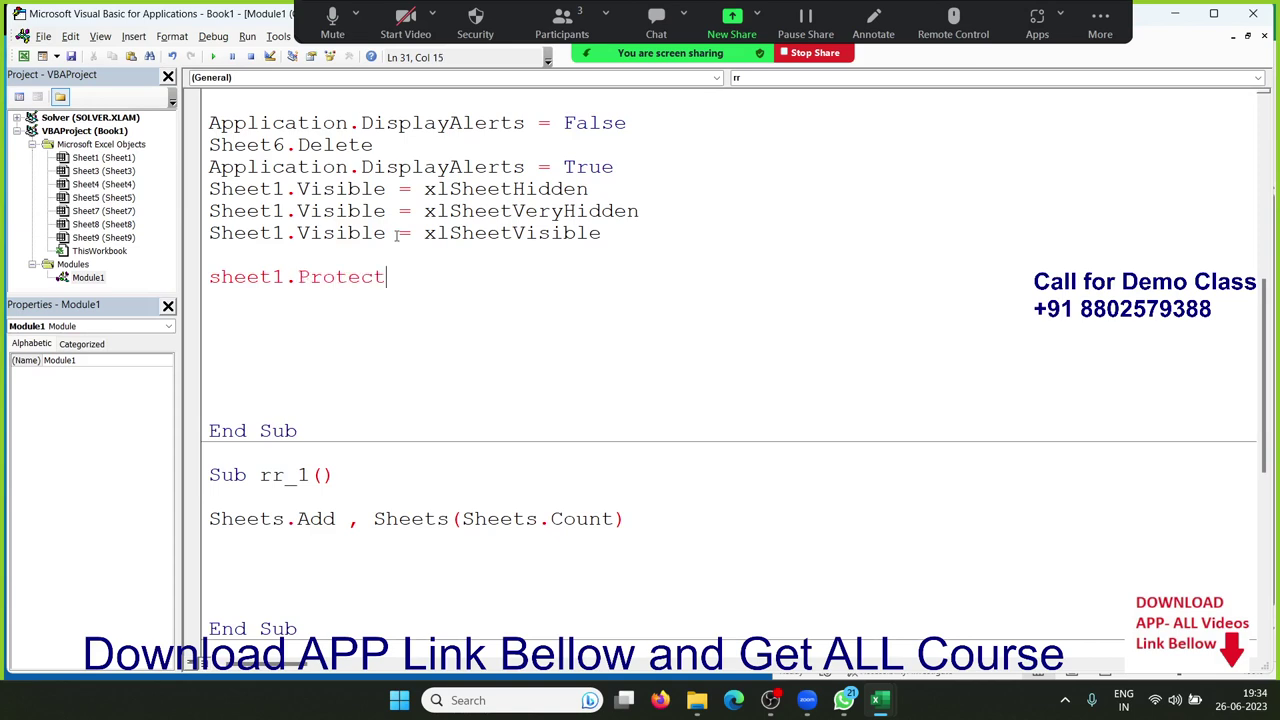
pyautogui.press('Return')
pyautogui.press('BackSpace')
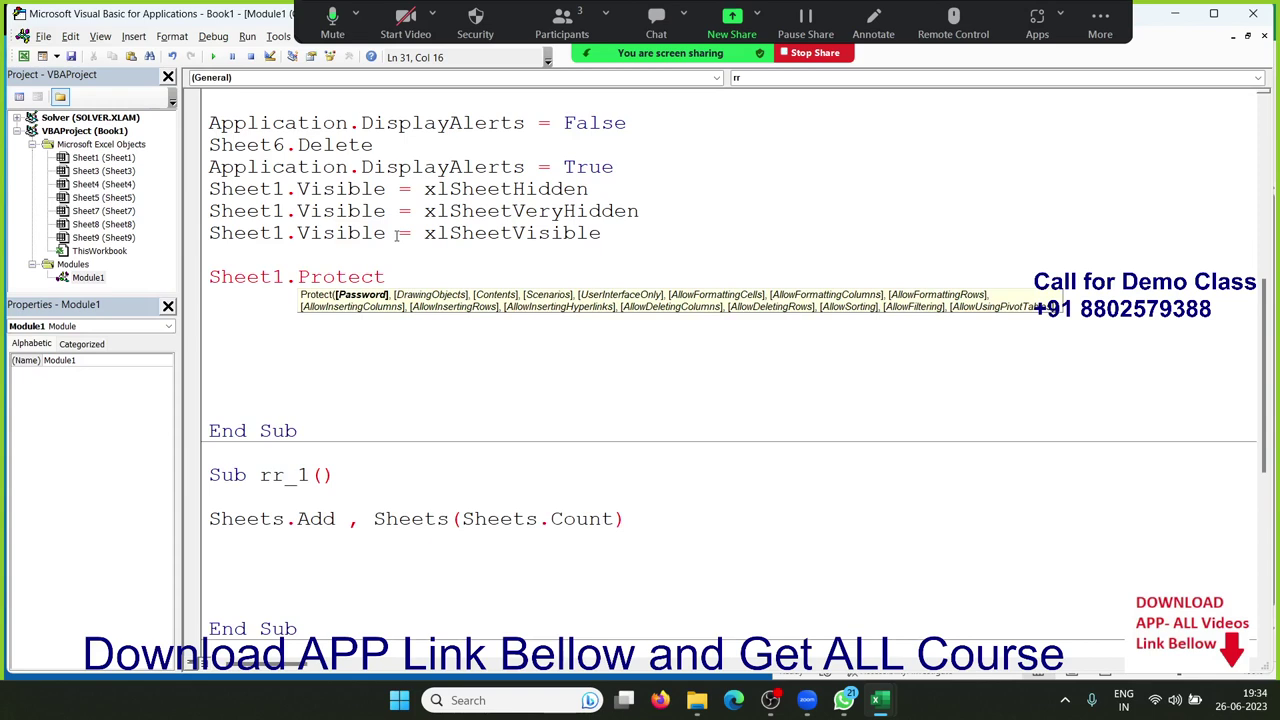
pyautogui.click(400, 357)
# In Excel, open Protect Sheet for Sheet5, tick Sort, then cancel without protecting.
pyautogui.hotkey('alt', 'F11')
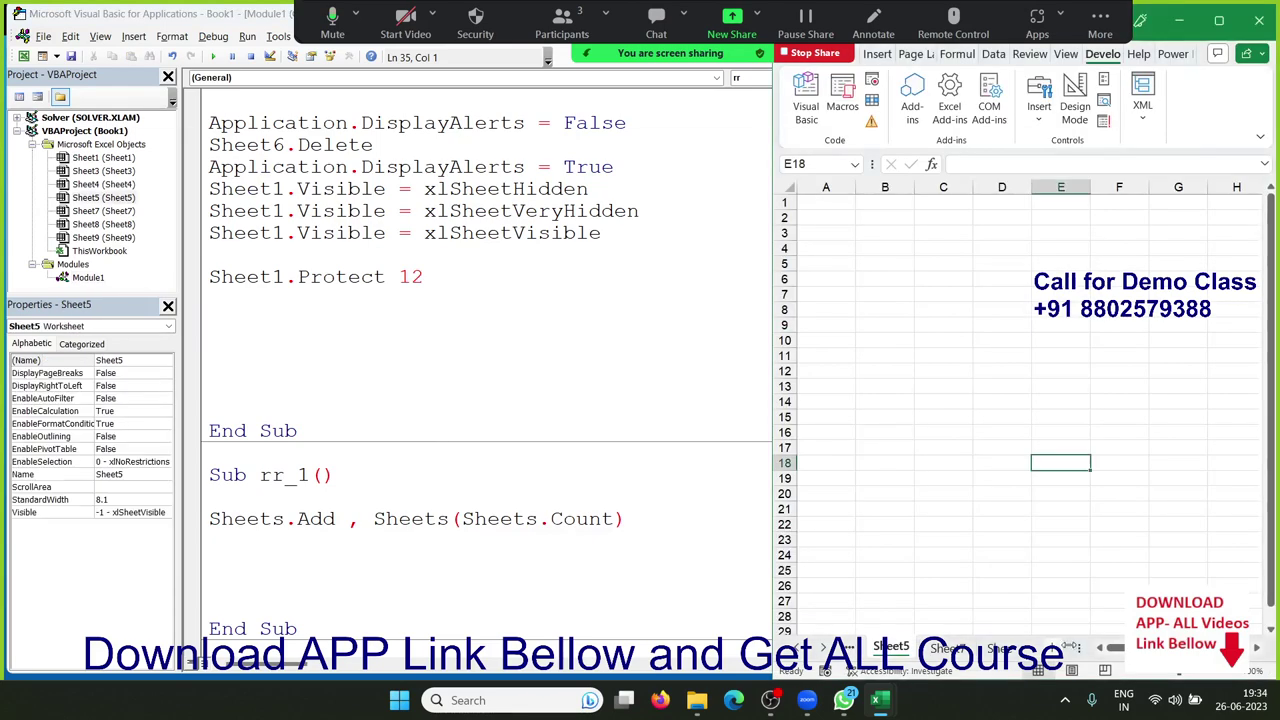
pyautogui.rightClick(895, 643)
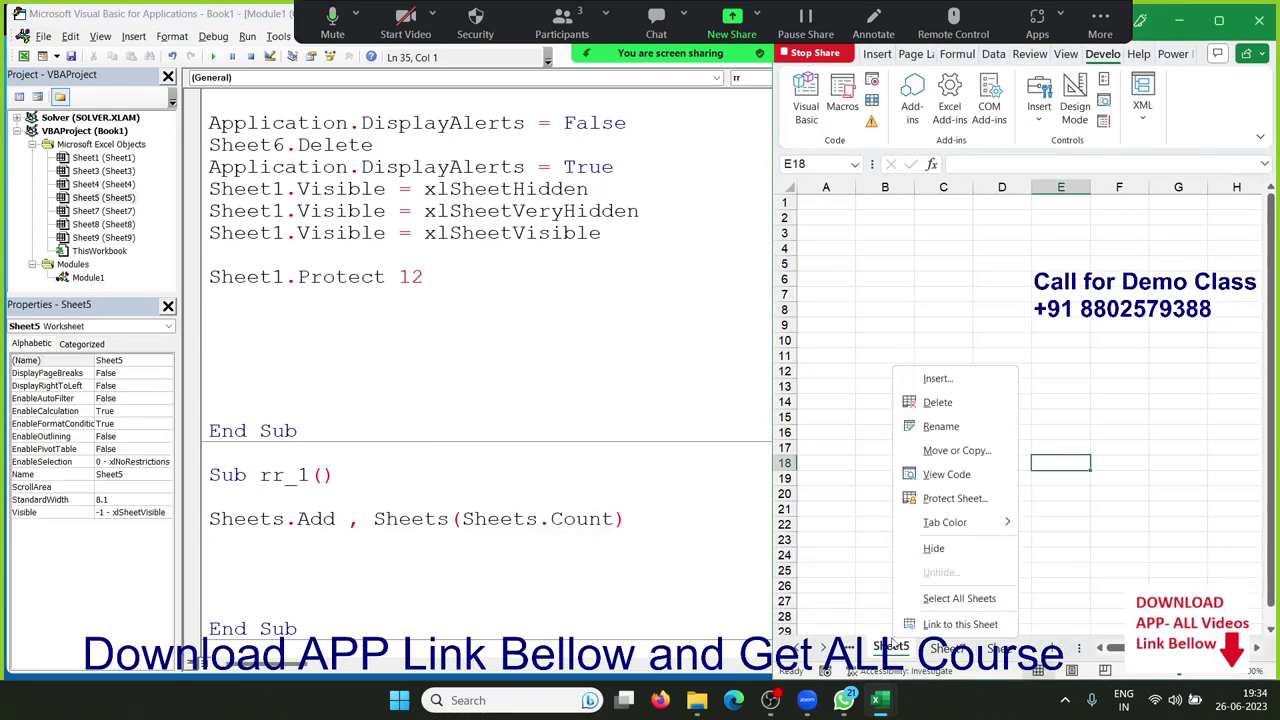
pyautogui.click(944, 498)
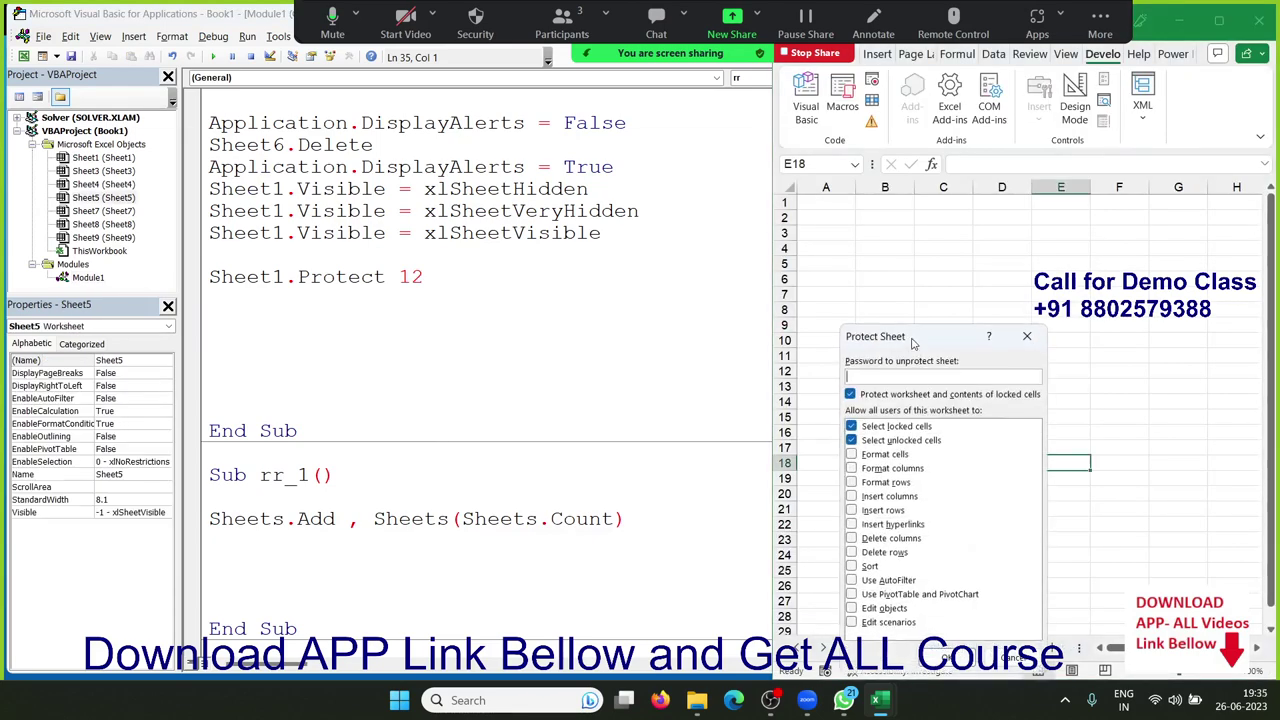
pyautogui.moveTo(946, 340); pyautogui.dragTo(991, 147)
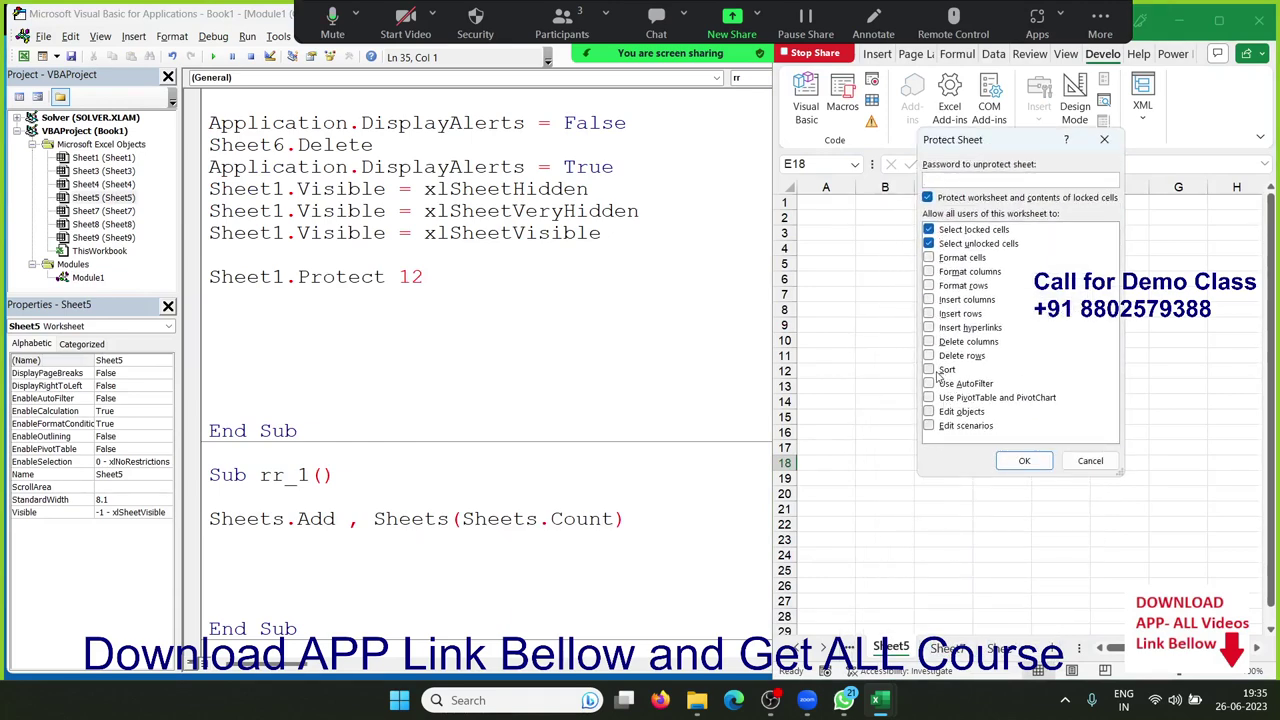
pyautogui.click(929, 370)
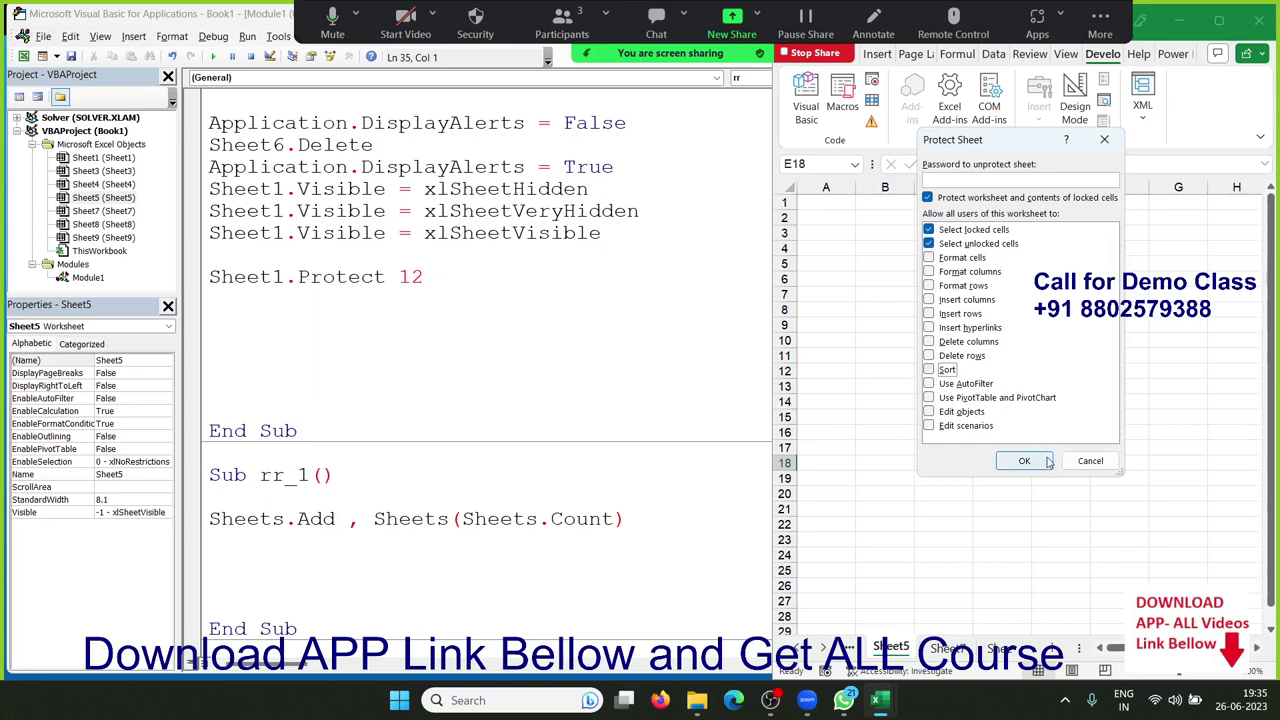
pyautogui.click(1089, 461)
pyautogui.click(480, 277)
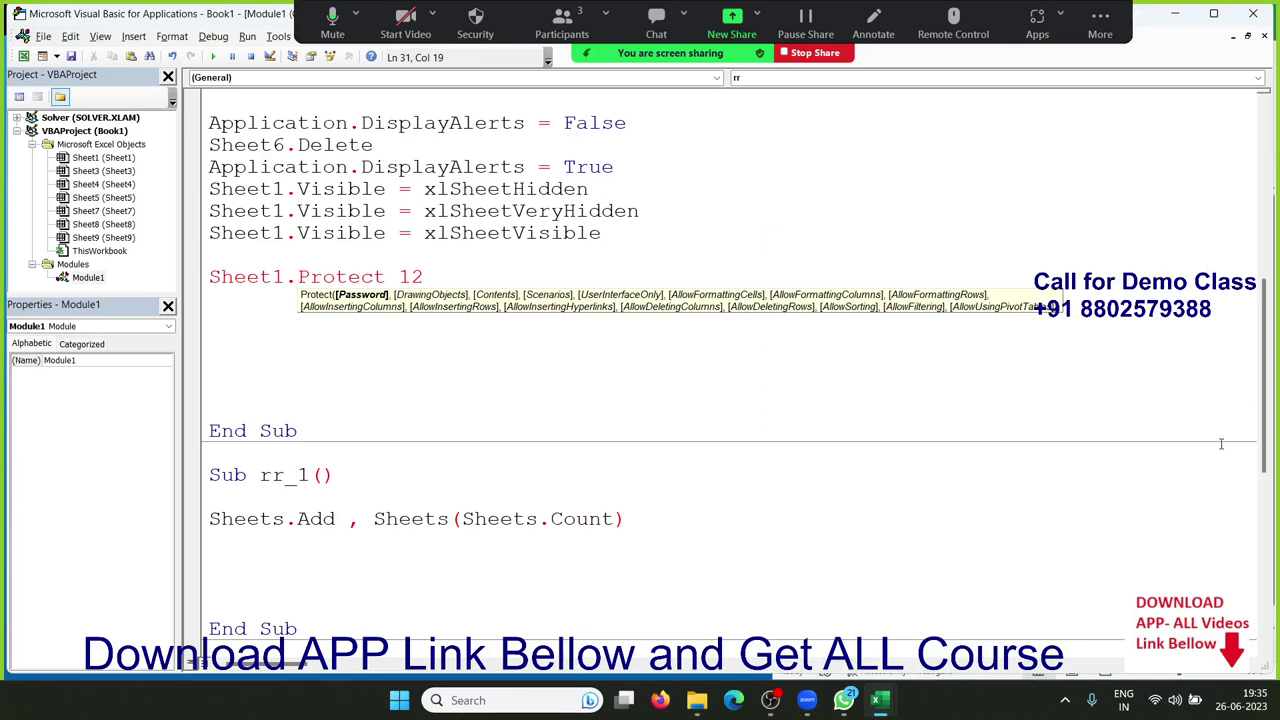
# Pass True in the AllowSorting position of Sheet1.Protect by skipping arguments with commas after the password.
pyautogui.write(',,,,')
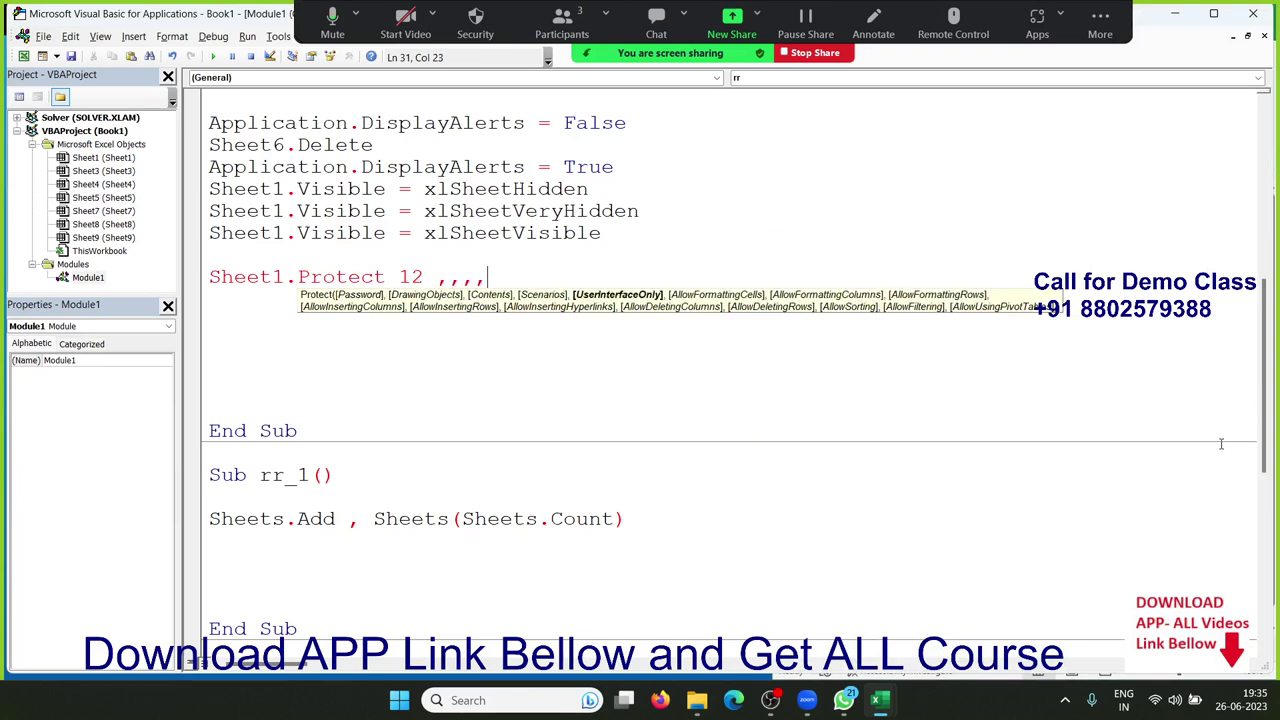
pyautogui.write(',,,,,')
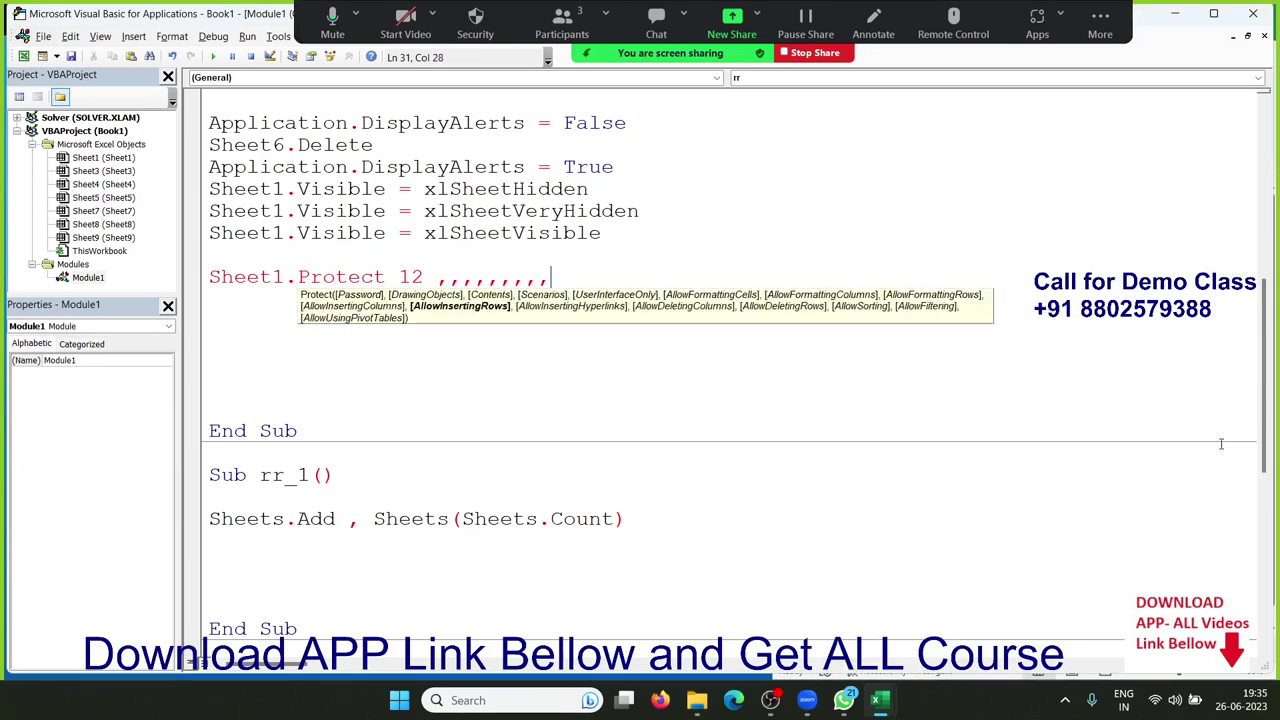
pyautogui.write(',,,')
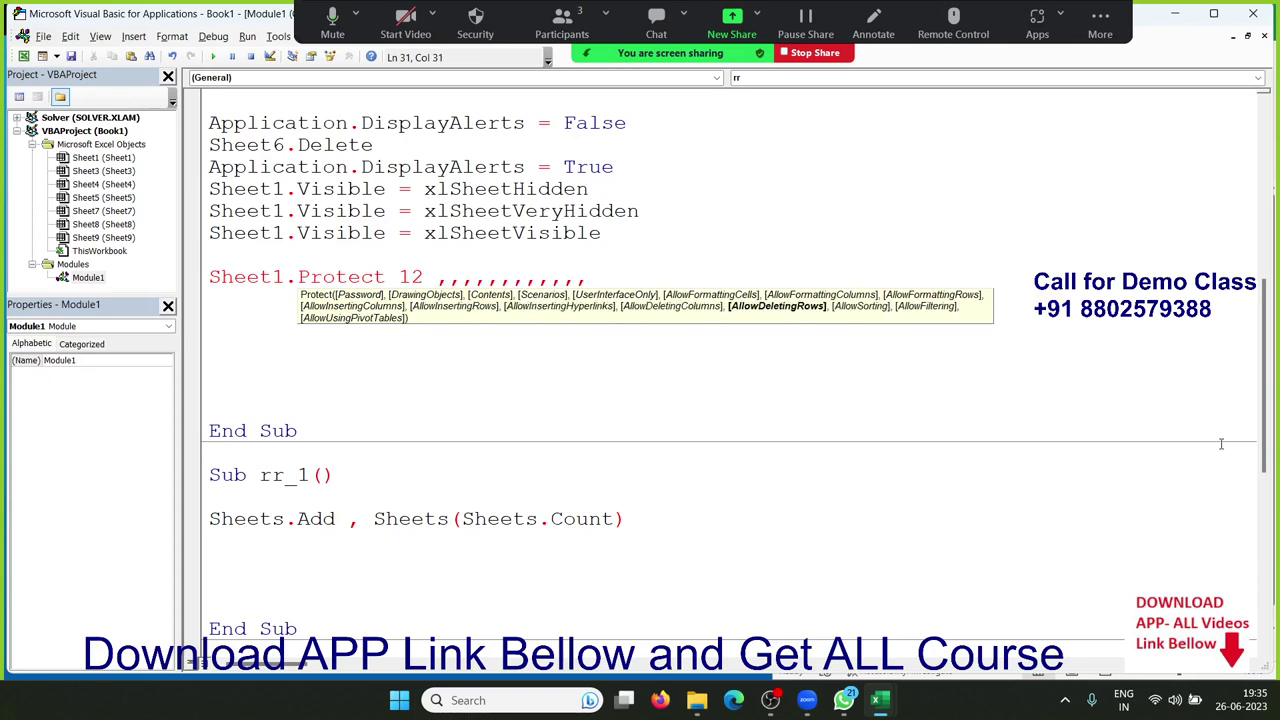
pyautogui.write(',tru')
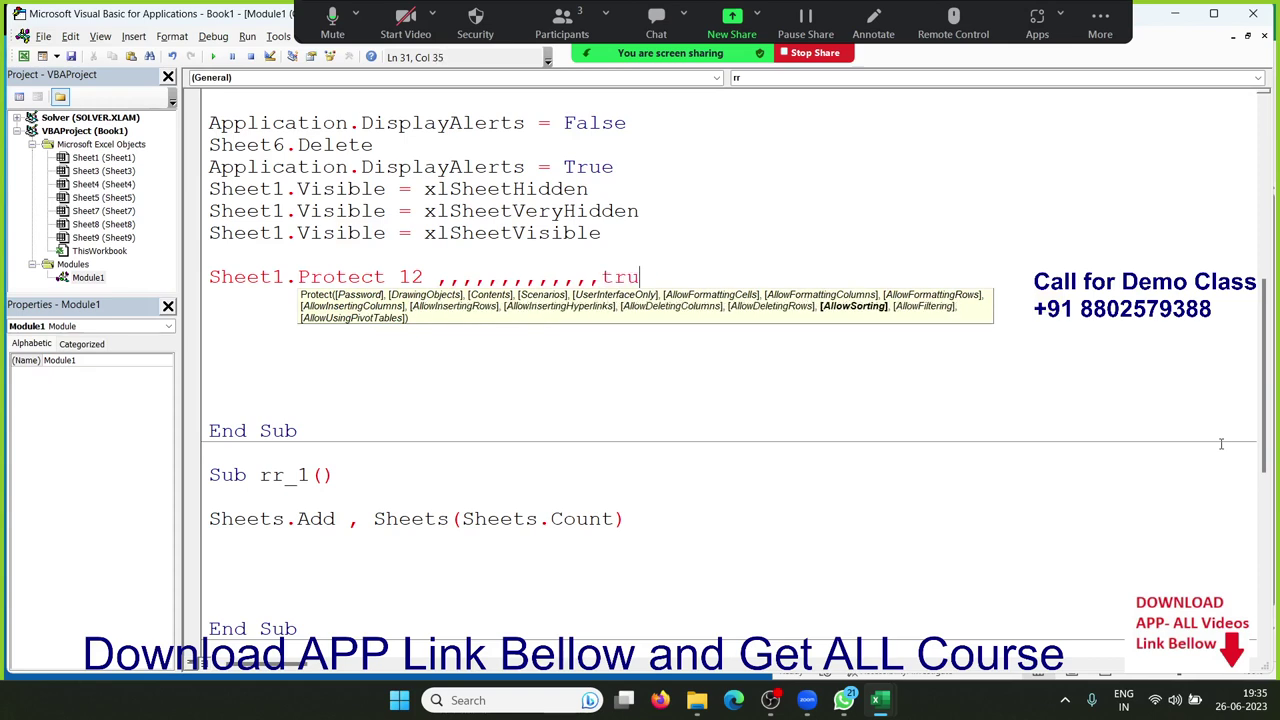
pyautogui.write('e')
pyautogui.press('Return')
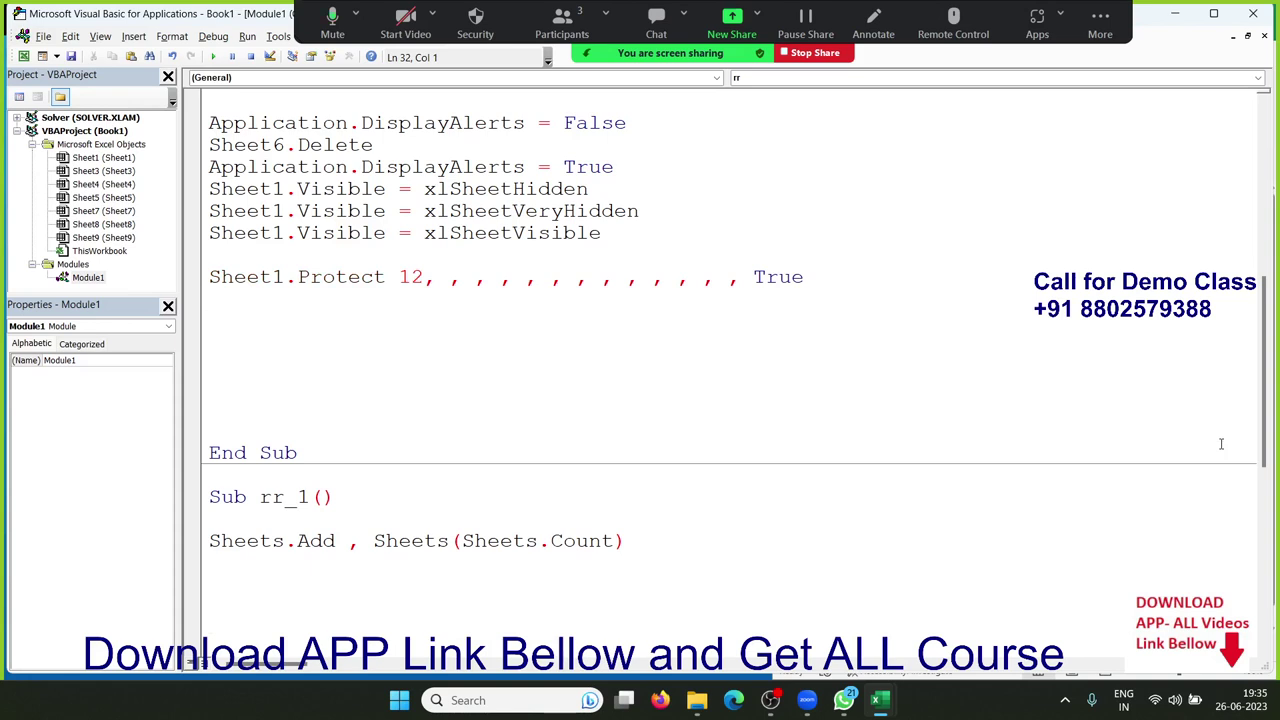
pyautogui.scroll(3, 486, 181)
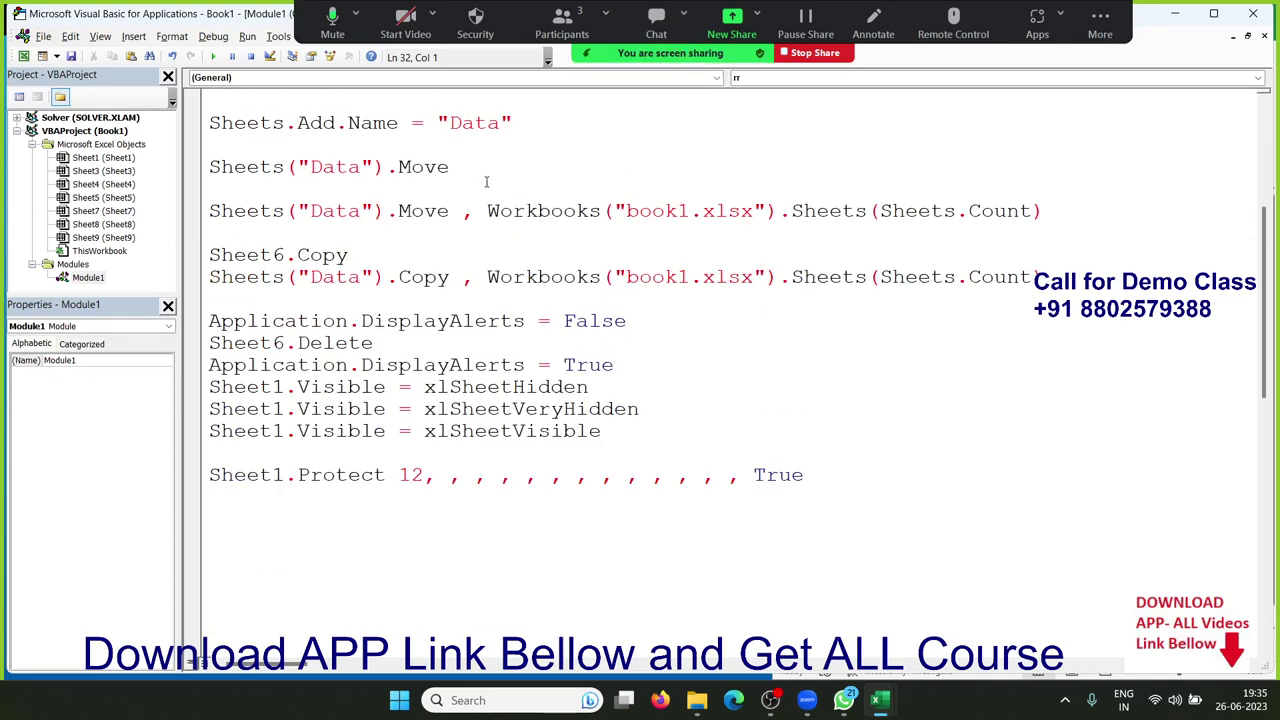
pyautogui.moveTo(452, 167); pyautogui.dragTo(272, 167)
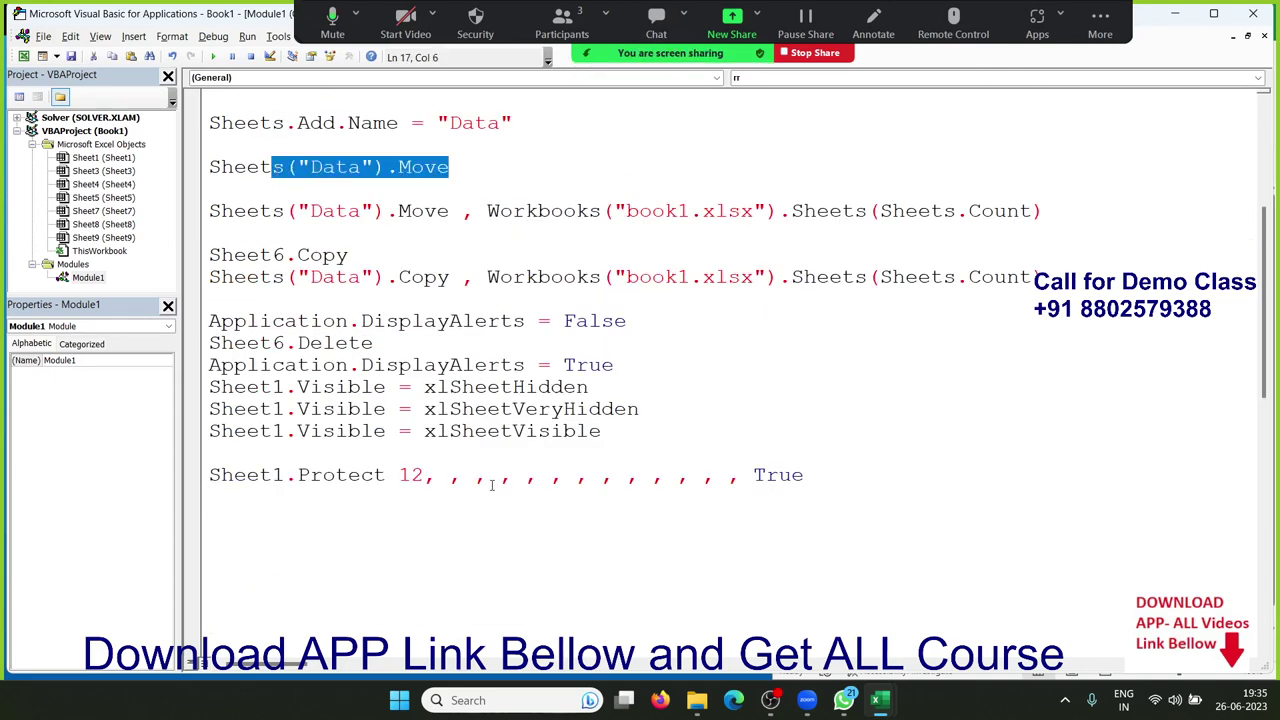
pyautogui.scroll(-2, 491, 484)
pyautogui.click(323, 386)
# Add a Sheet1.Protect line using named arguments: the password via Password:= and AllowSorting:=True.
pyautogui.write('s')
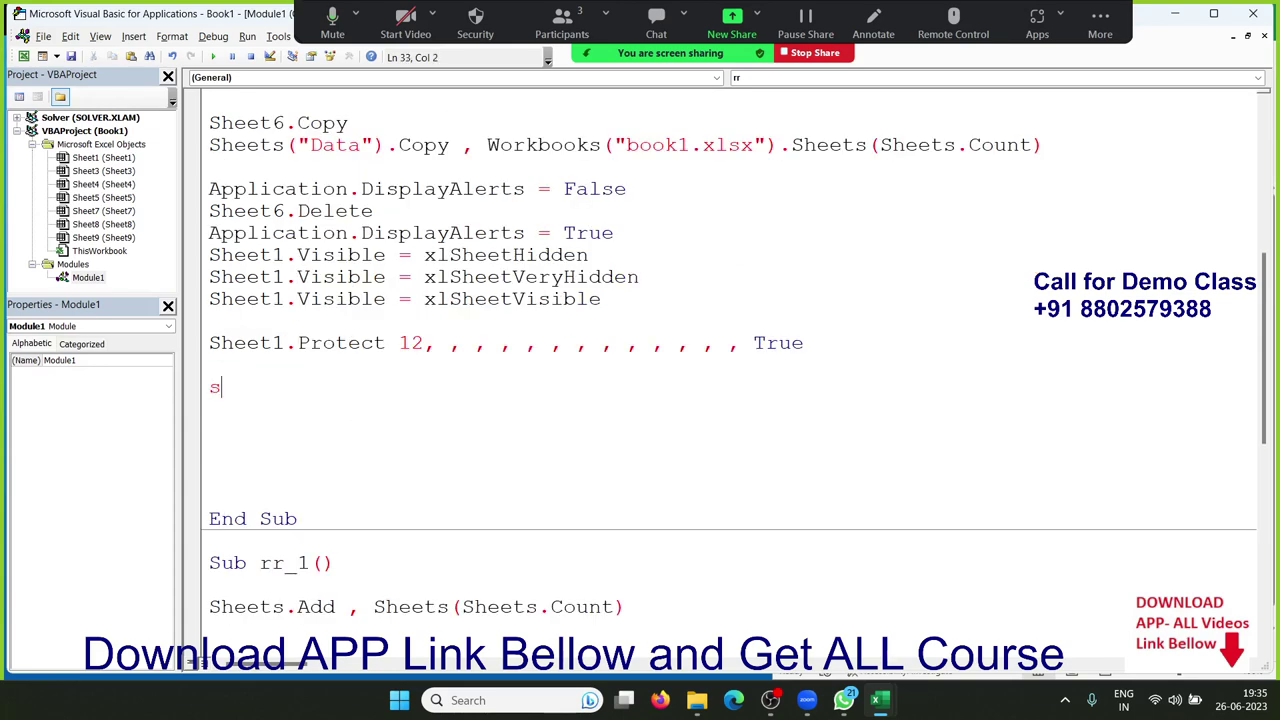
pyautogui.write('heet')
pyautogui.write('1.')
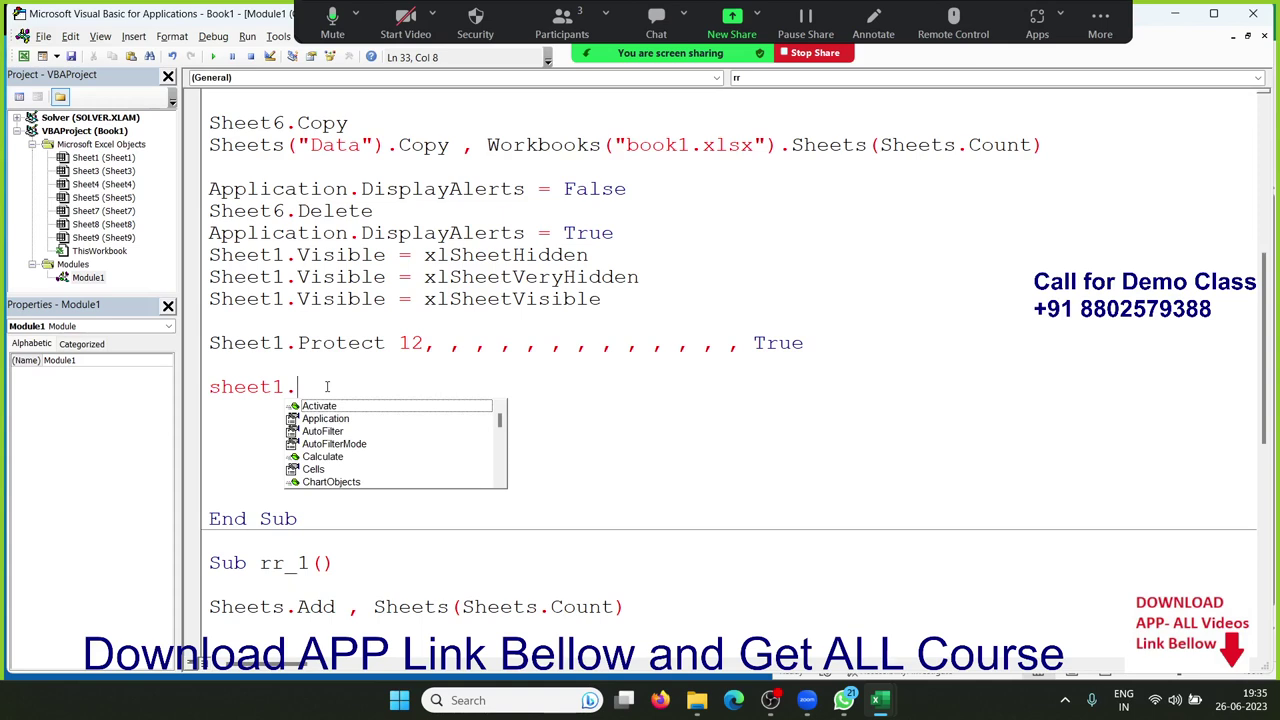
pyautogui.write('pro')
pyautogui.press('Tab')
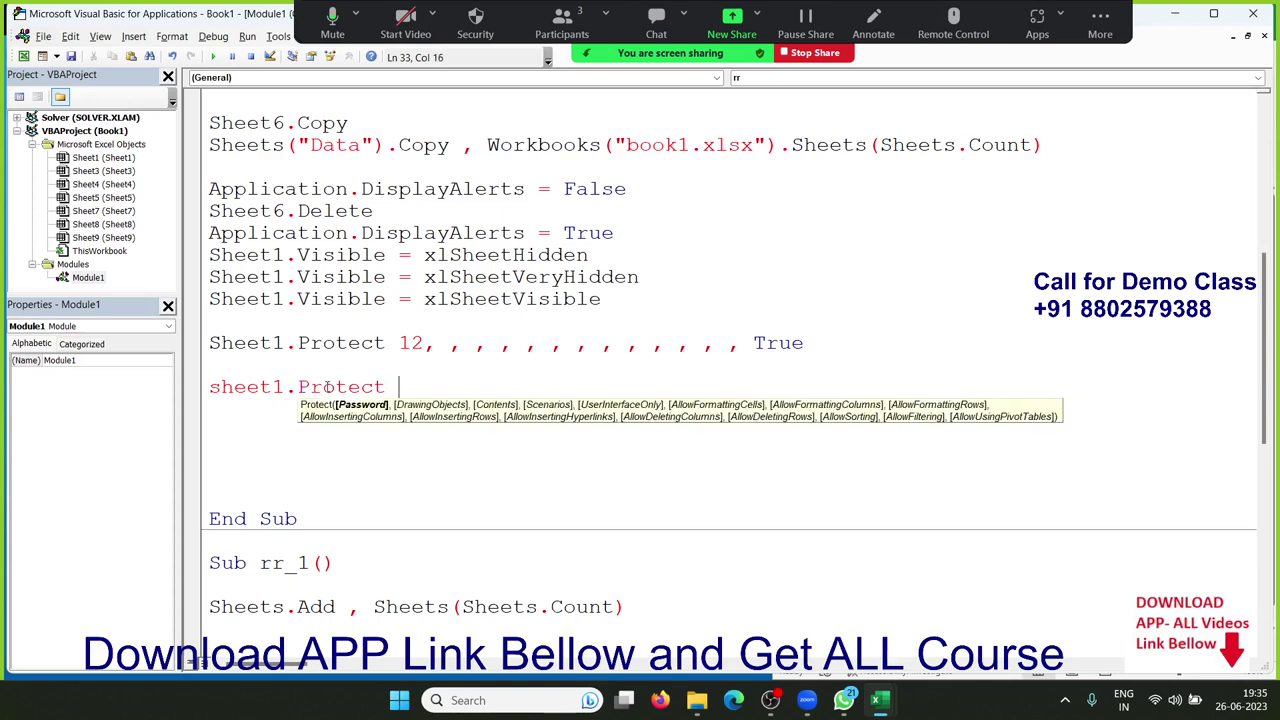
pyautogui.write('pass')
pyautogui.write('word')
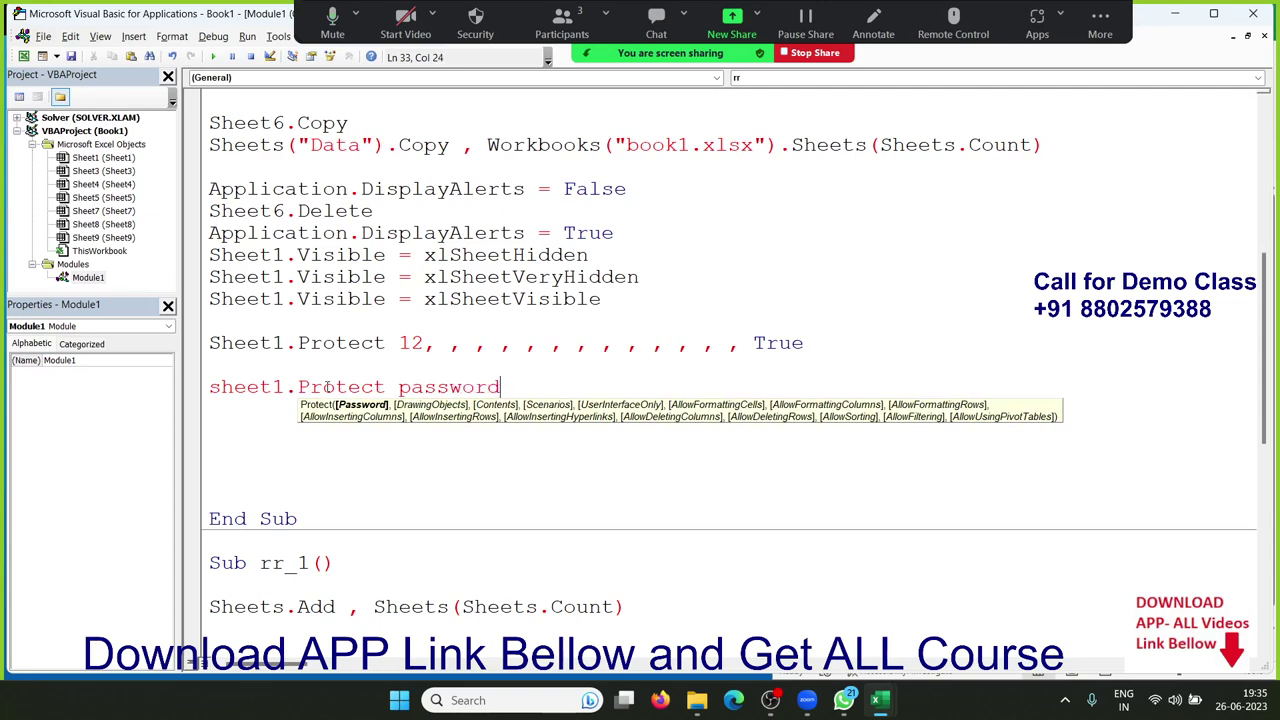
pyautogui.write(':')
pyautogui.scroll(-1, 326, 387)
pyautogui.write('=')
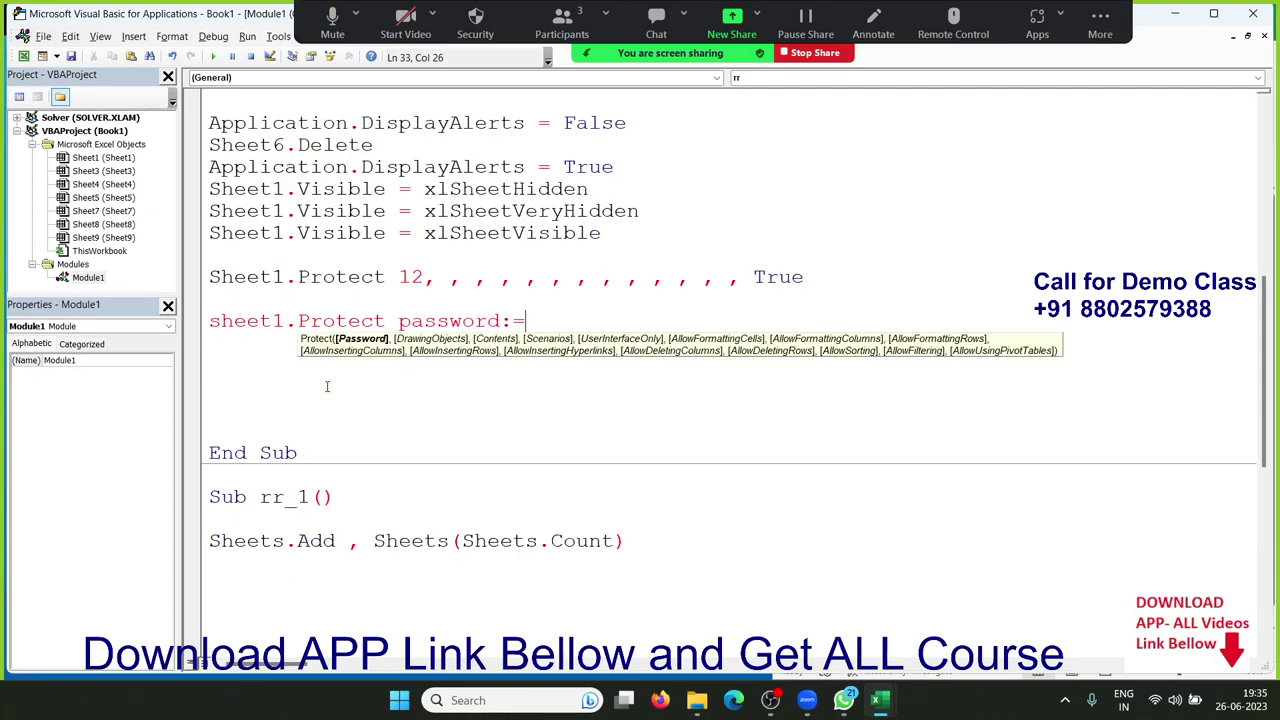
pyautogui.write(',')
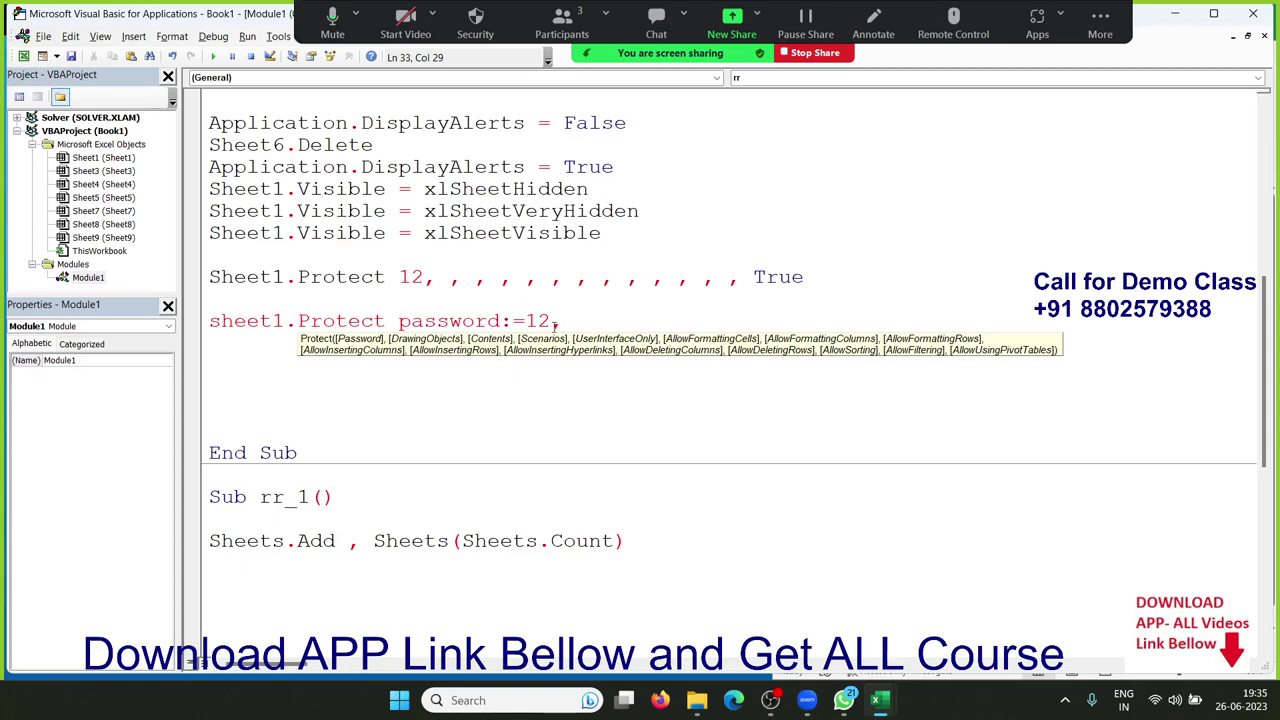
pyautogui.write('al')
pyautogui.write('lowso')
pyautogui.write('rt')
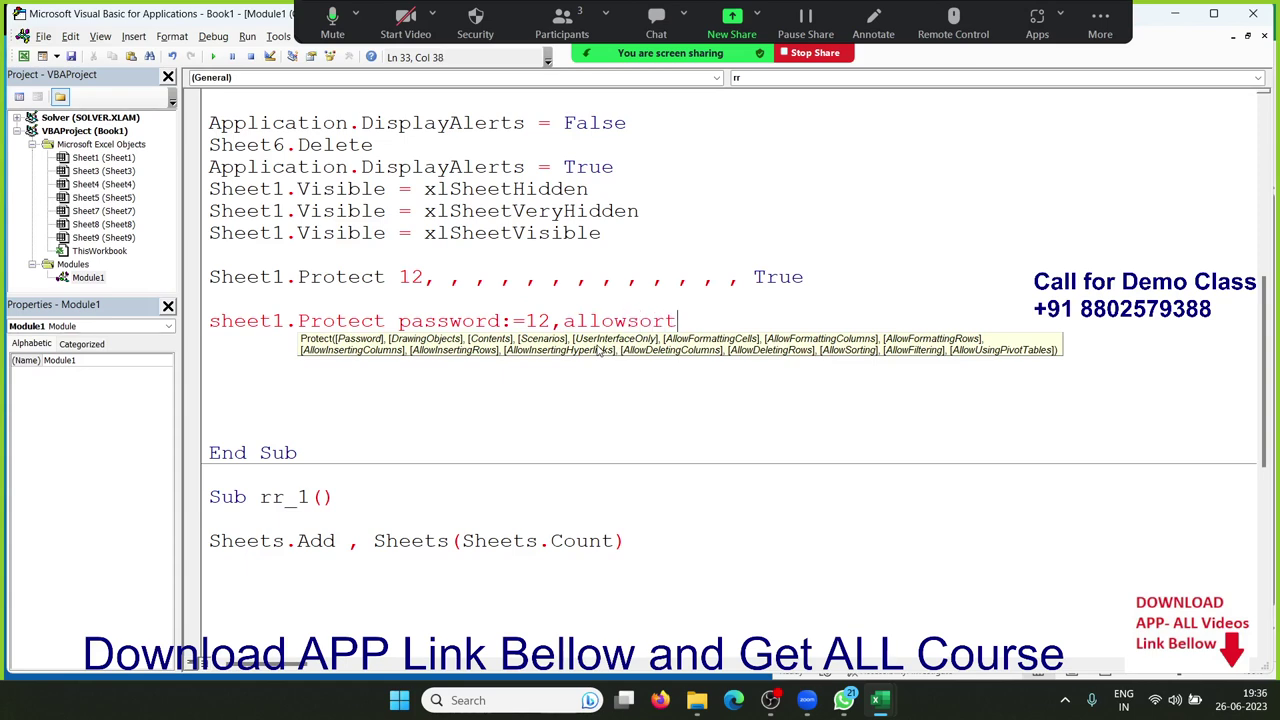
pyautogui.write('ing')
pyautogui.write(':=')
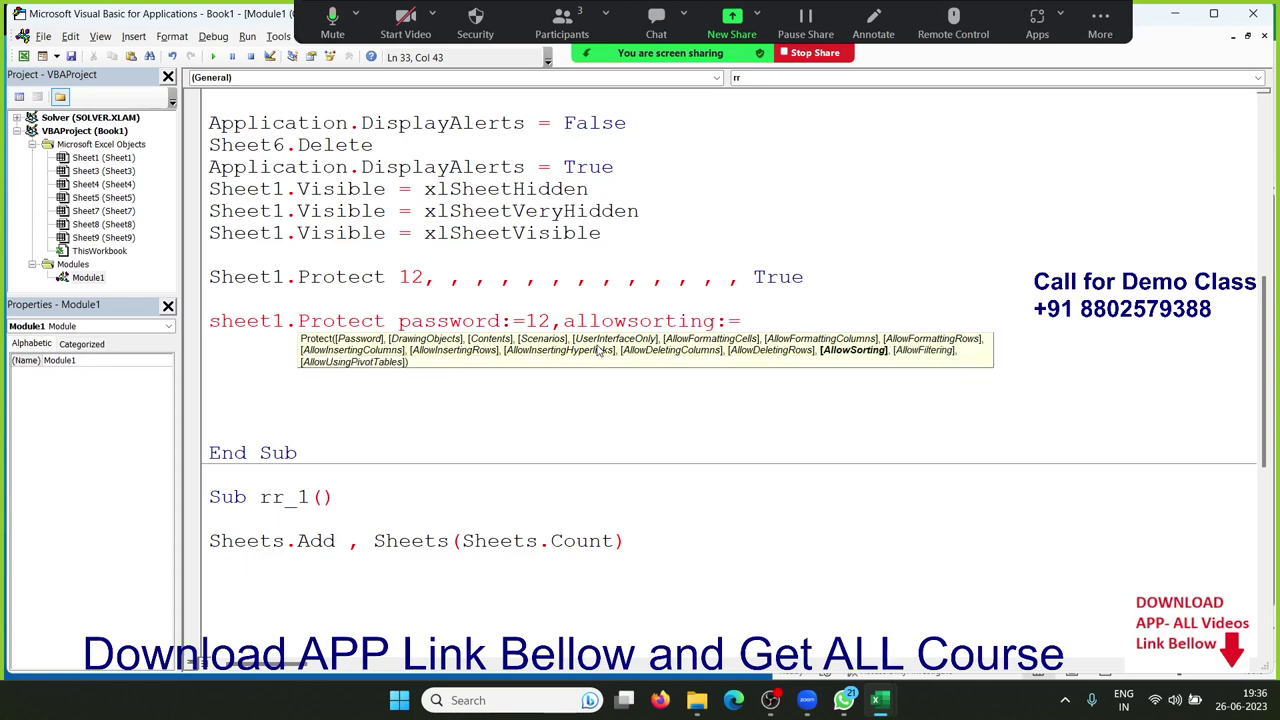
pyautogui.write('tr')
pyautogui.write('ue')
pyautogui.click(663, 402)
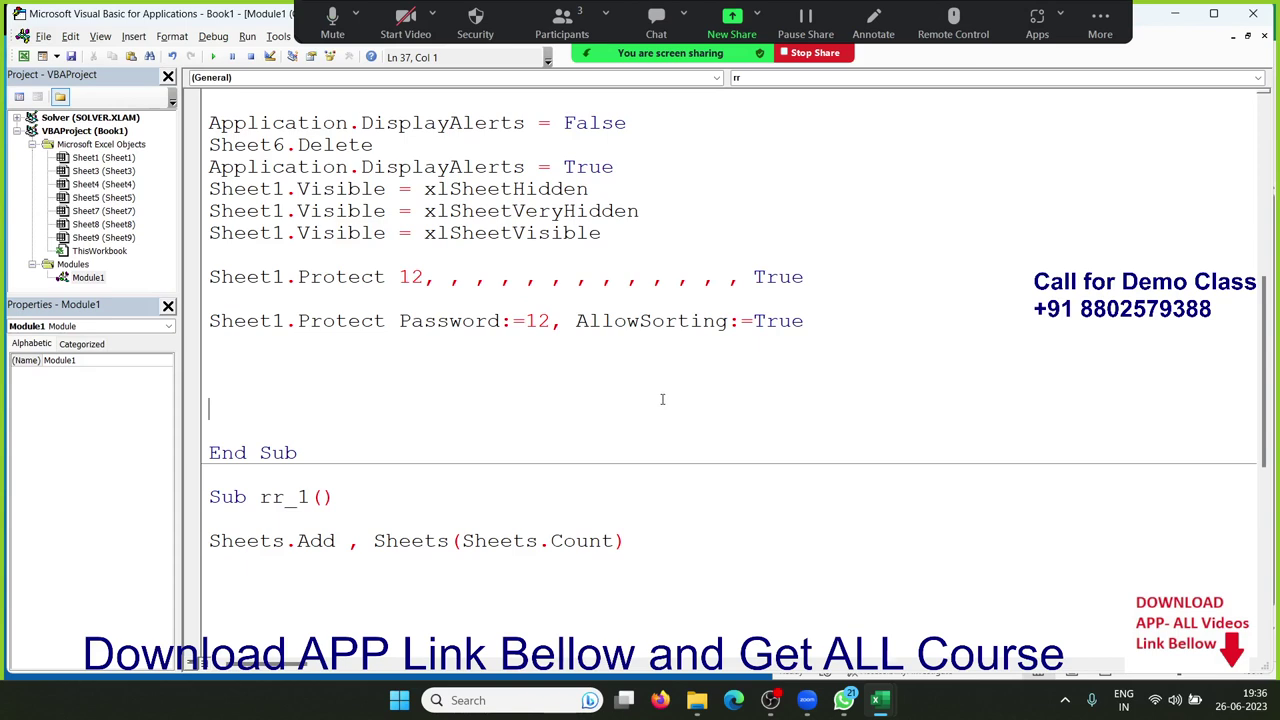
pyautogui.press('Up')
pyautogui.press('Up')
pyautogui.press('Up')
pyautogui.hotkey('shift', 'Up')
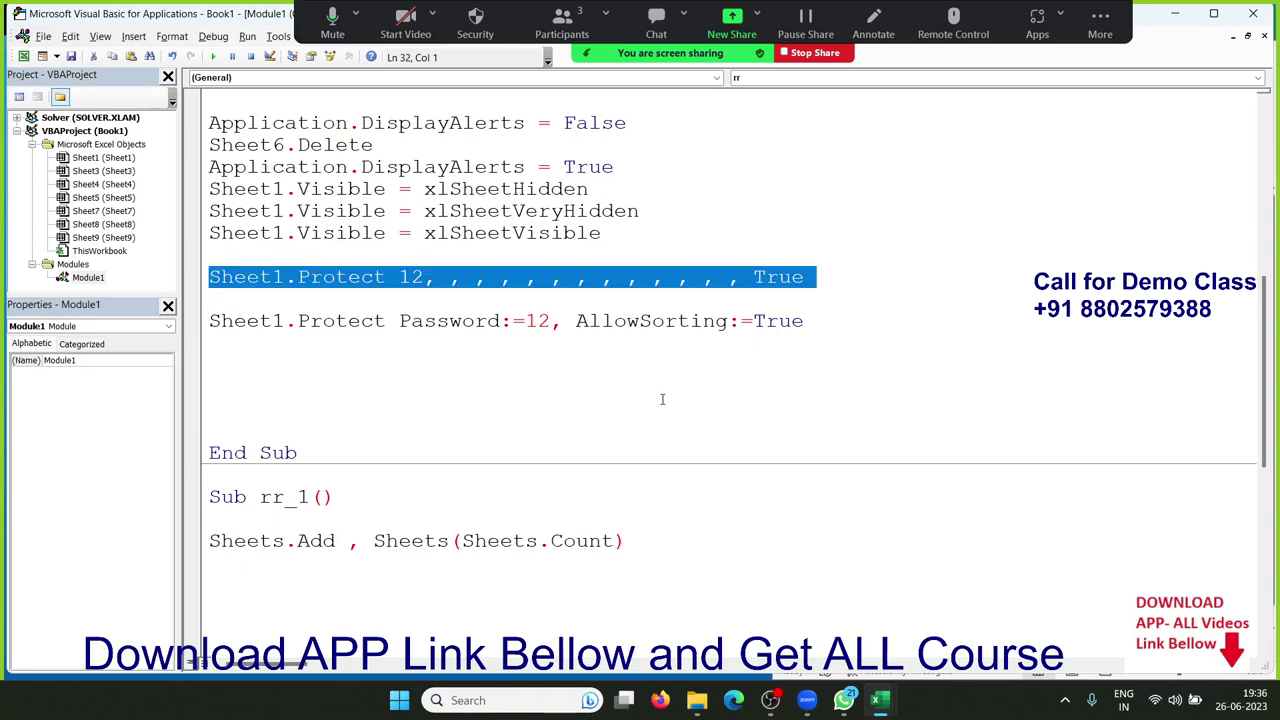
pyautogui.press('Down')
pyautogui.press('Down')
pyautogui.hotkey('shift', 'Down')
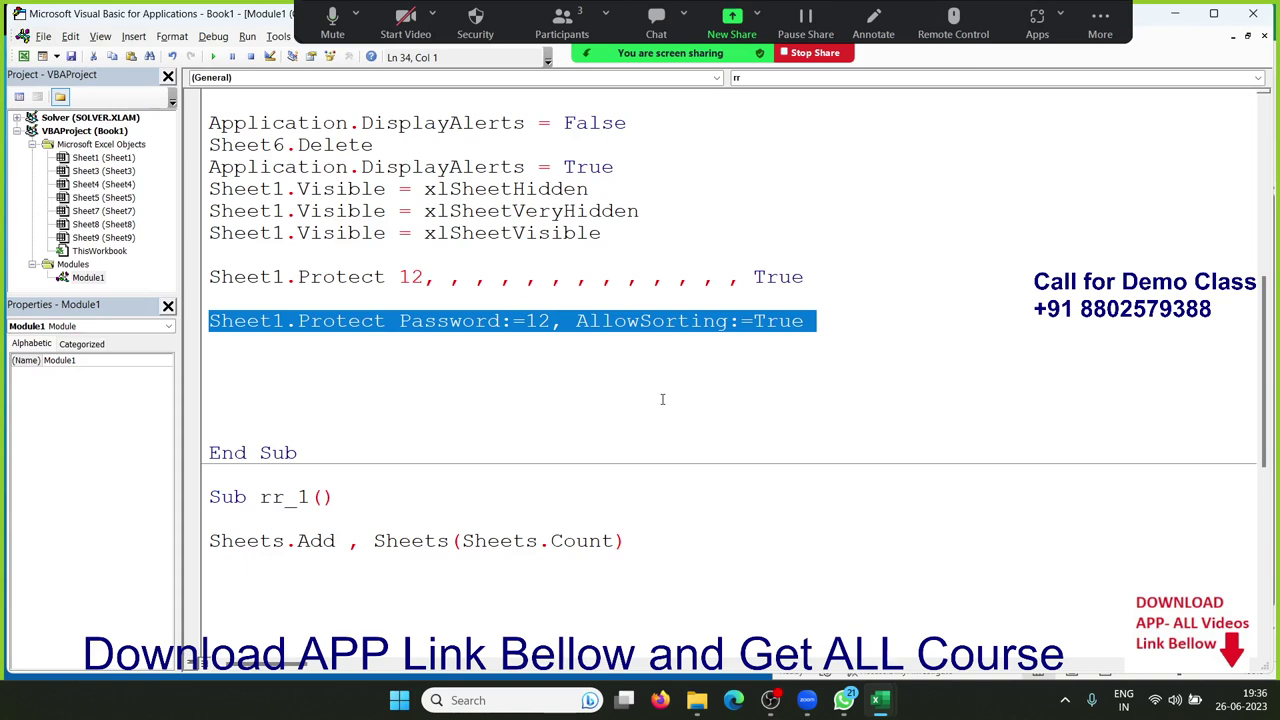
pyautogui.press('Right')
pyautogui.press('Down')
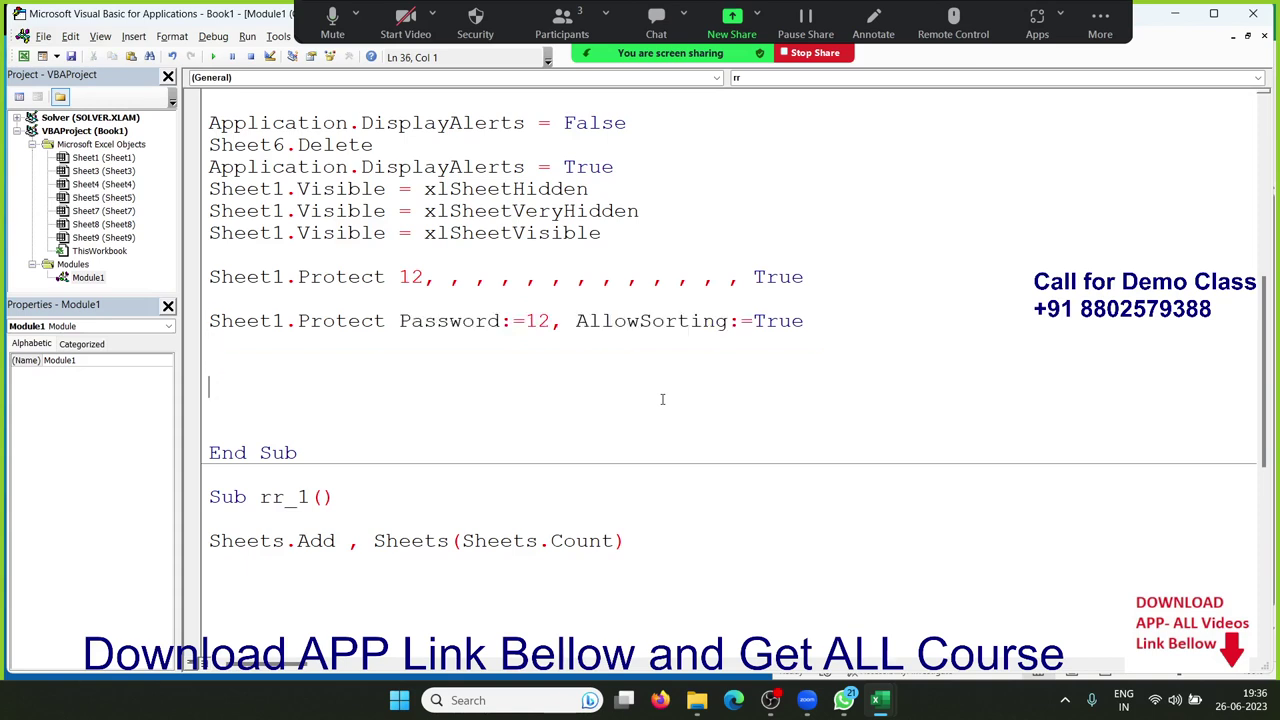
pyautogui.click(605, 12)
pyautogui.click(561, 34)
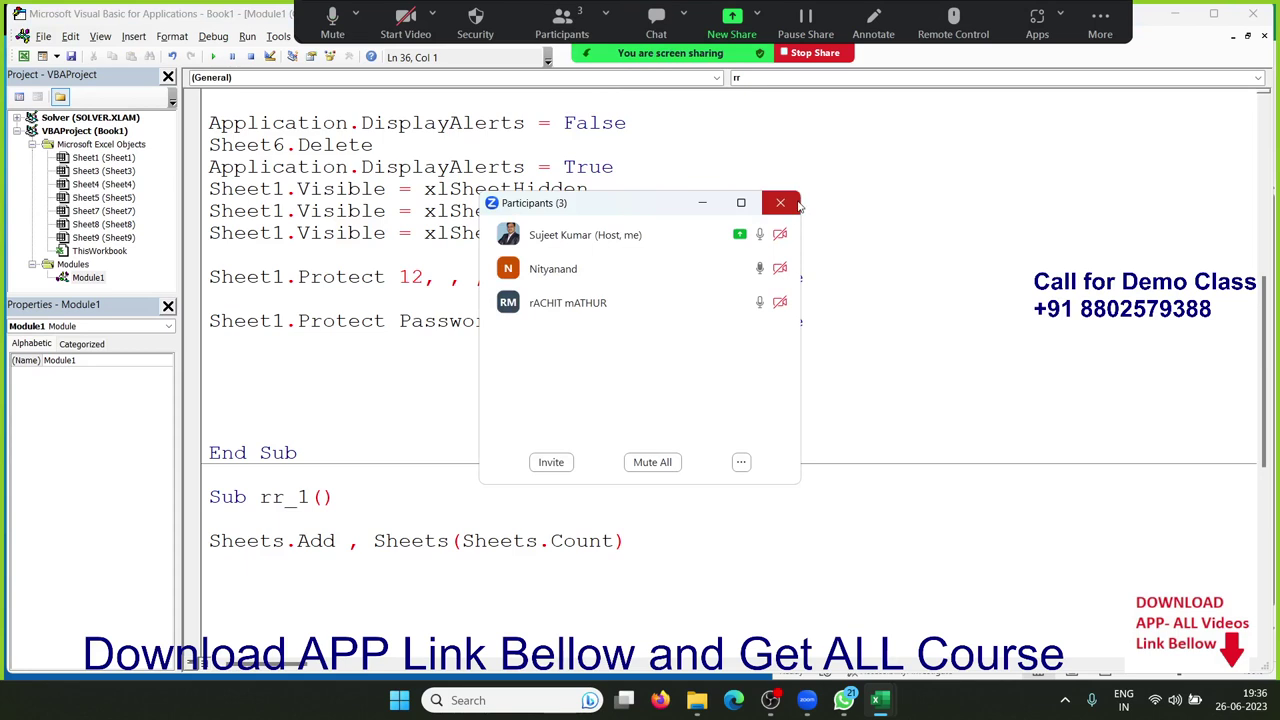
pyautogui.click(780, 202)
pyautogui.click(519, 344)
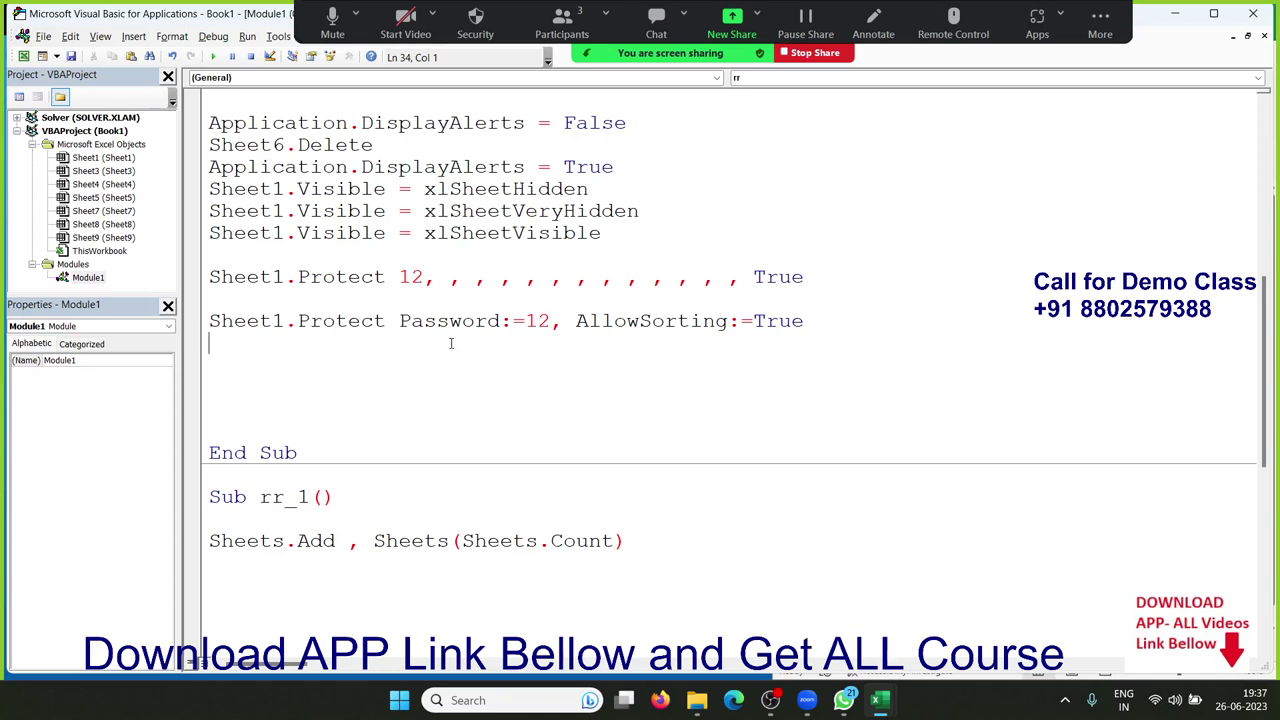
pyautogui.click(386, 321)
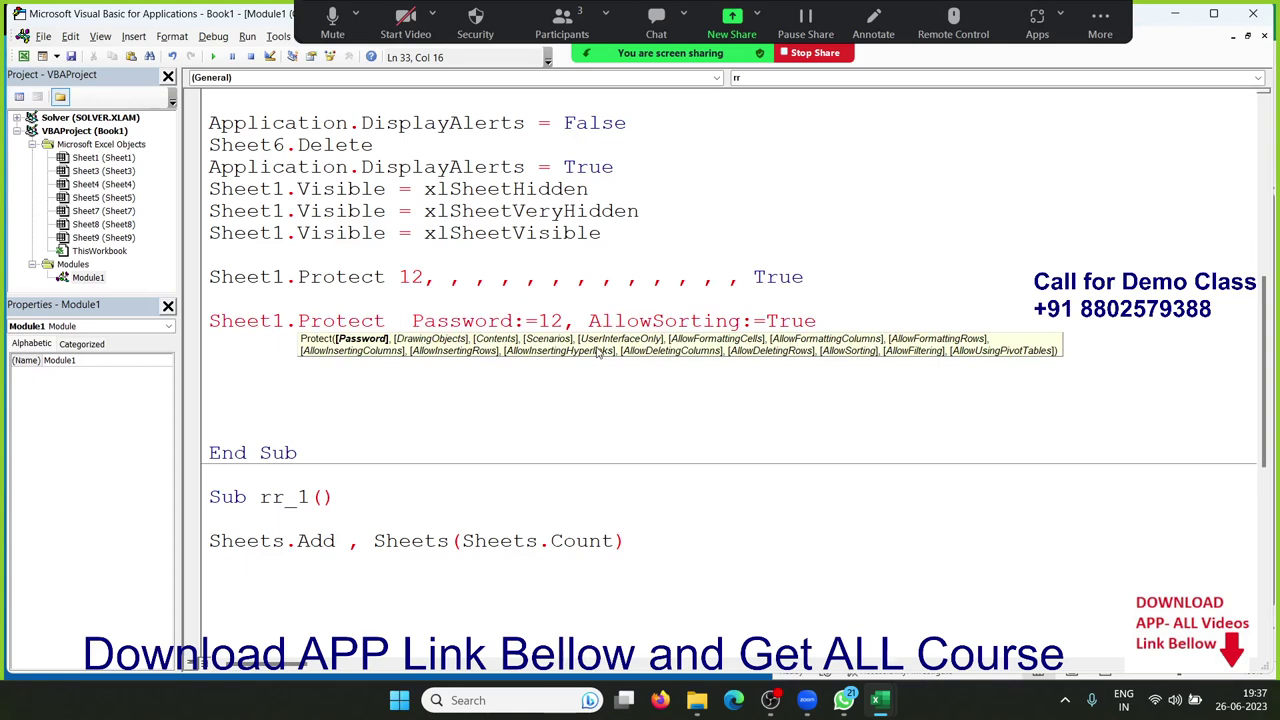
pyautogui.click(390, 270)
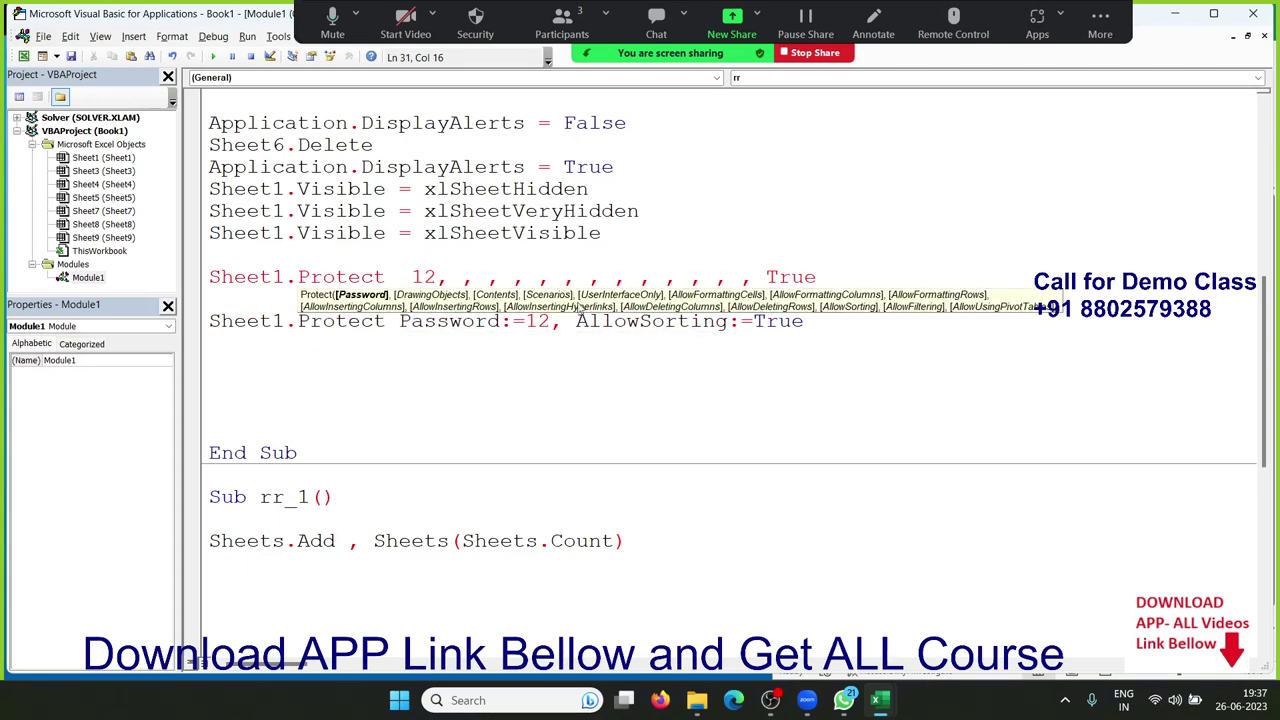
pyautogui.click(465, 279)
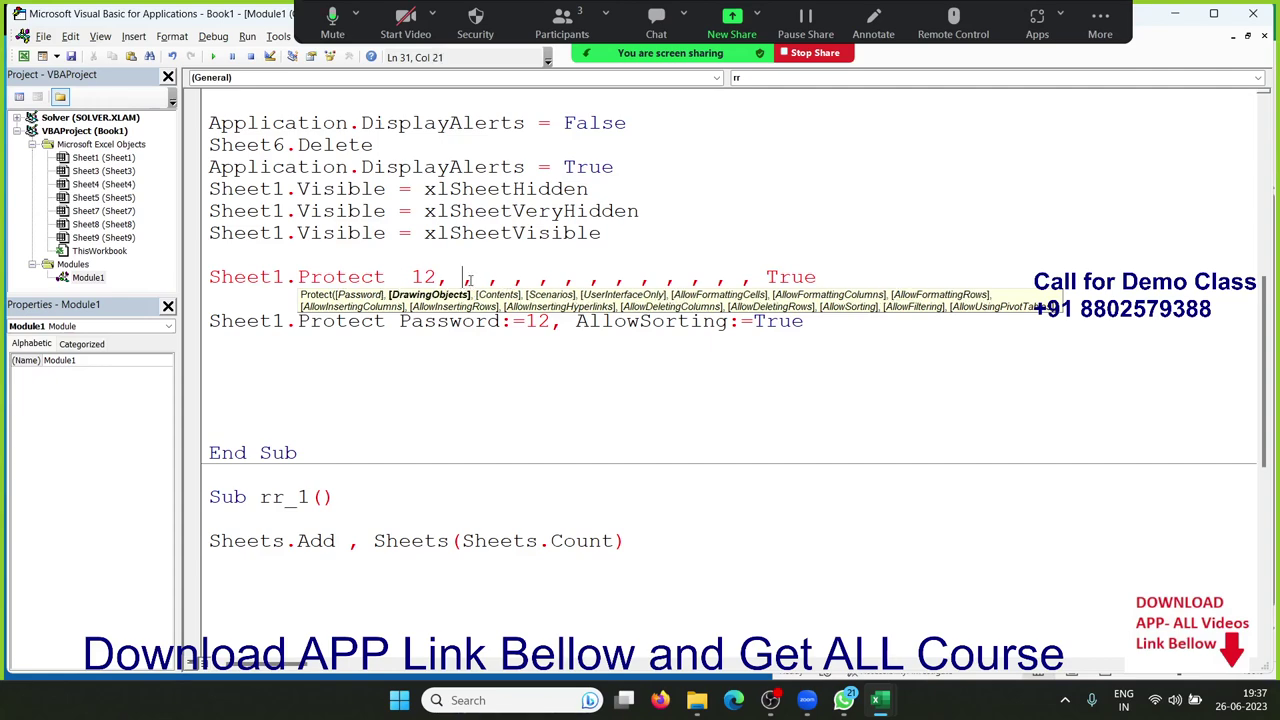
pyautogui.click(530, 321)
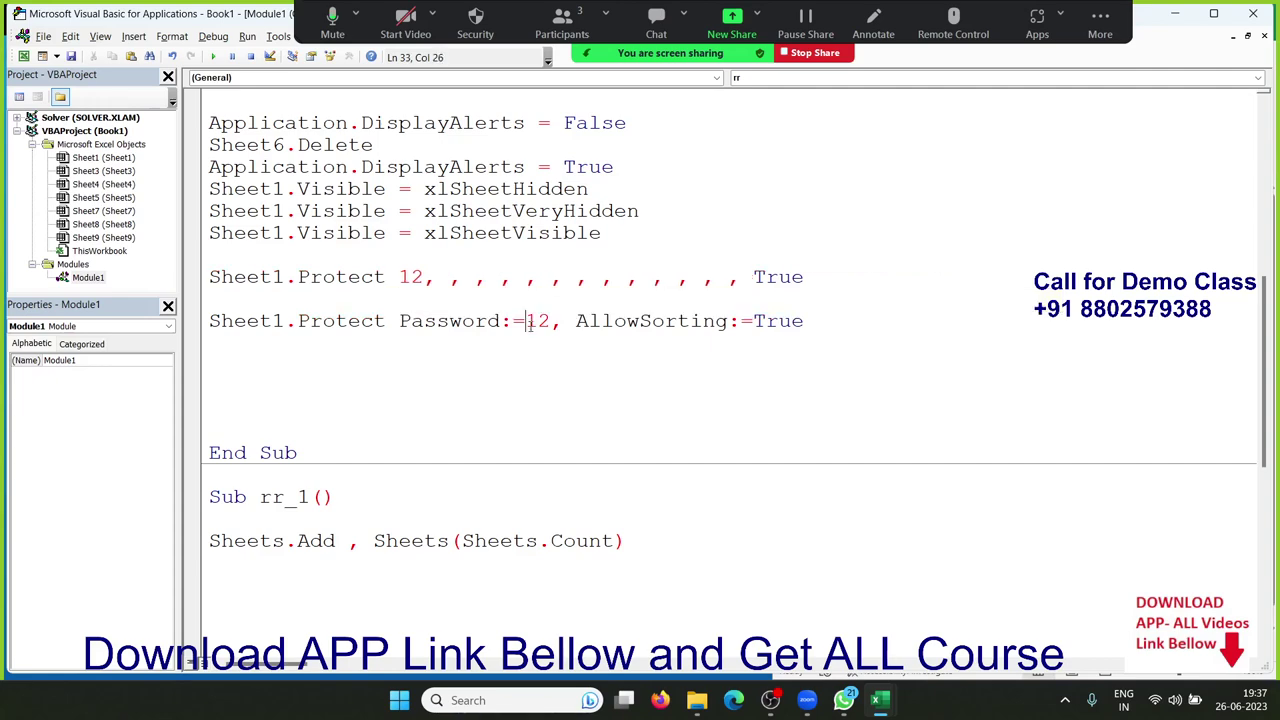
pyautogui.hotkey('alt', 'Tab')
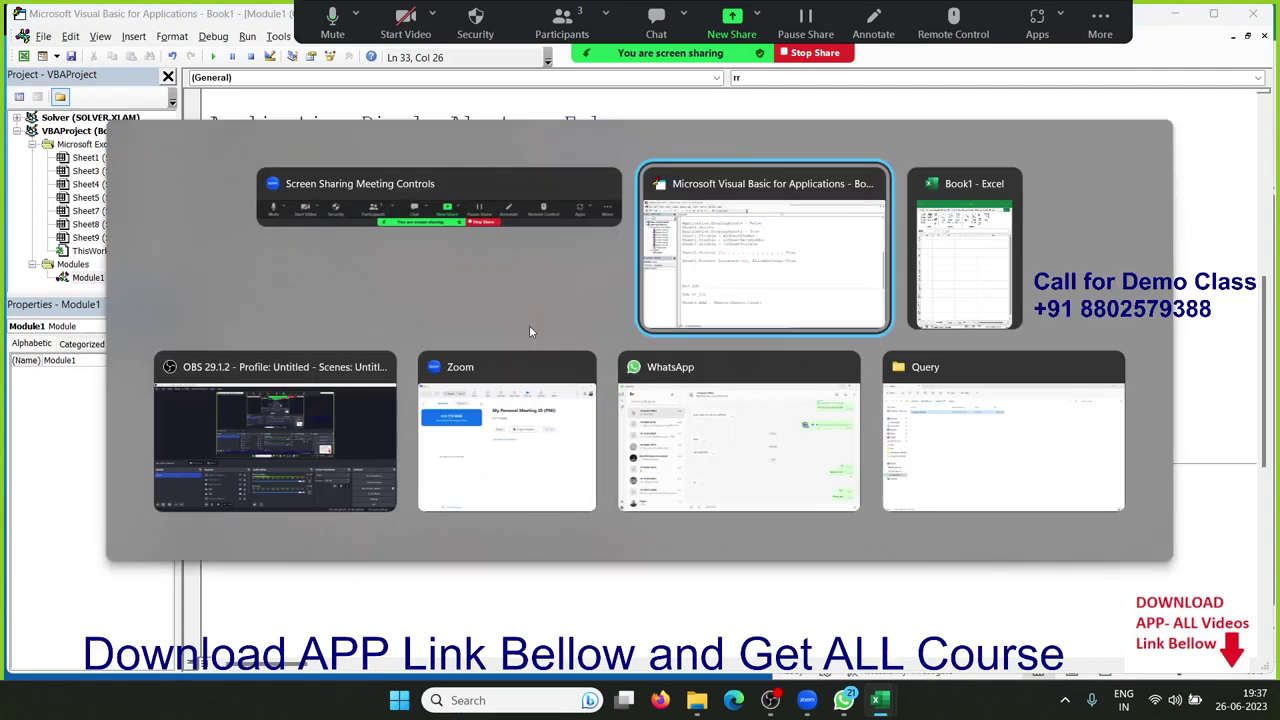
pyautogui.hotkey('alt', 'Tab')
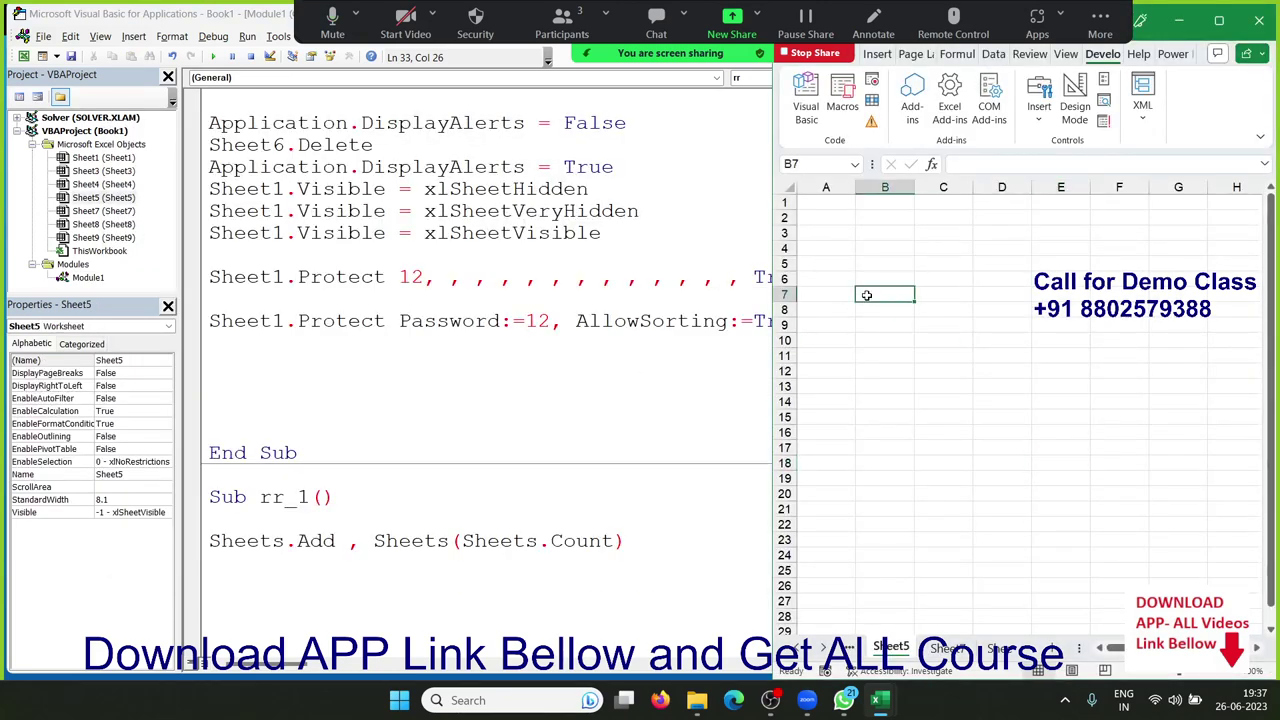
pyautogui.write('=pm')
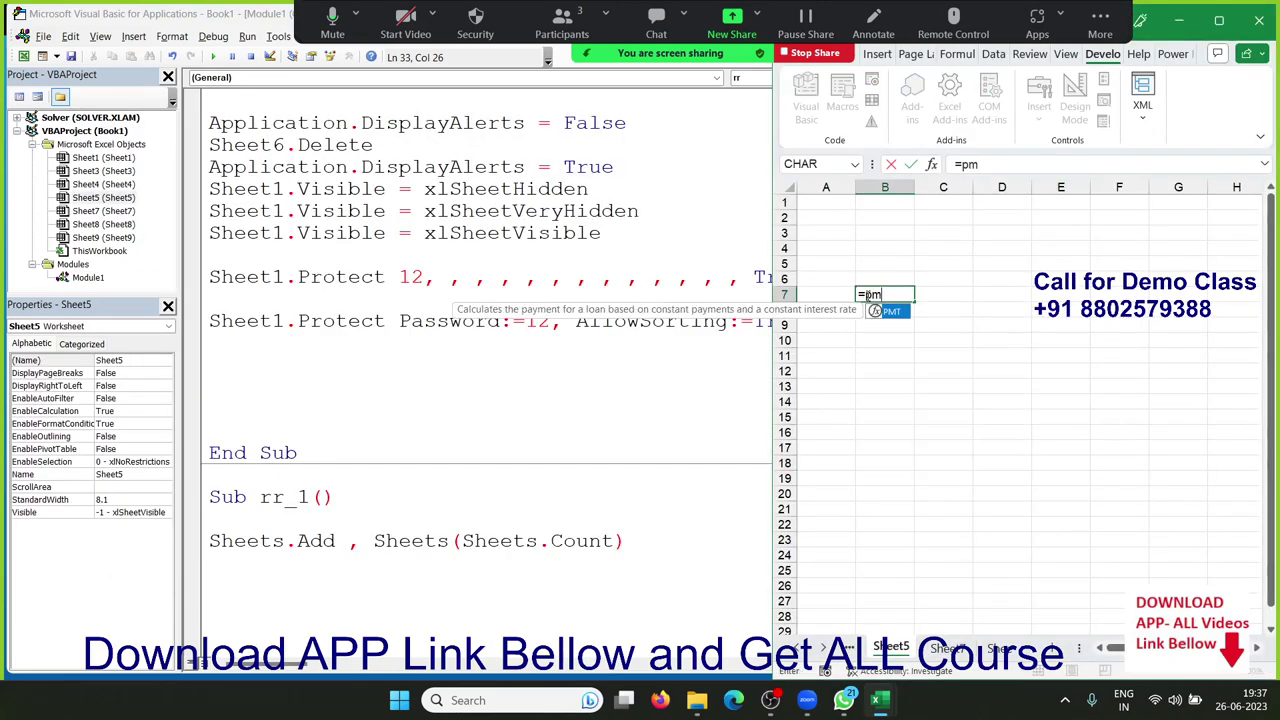
pyautogui.write('t')
pyautogui.press('Tab')
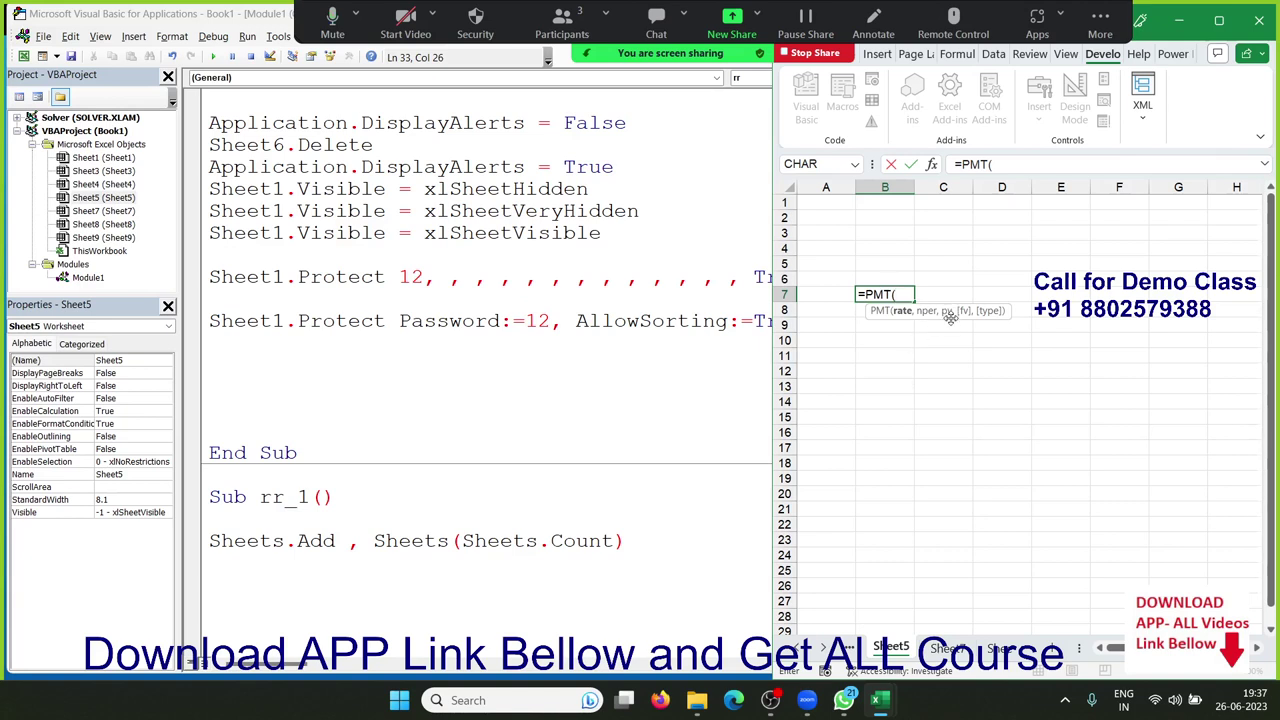
pyautogui.press('Escape')
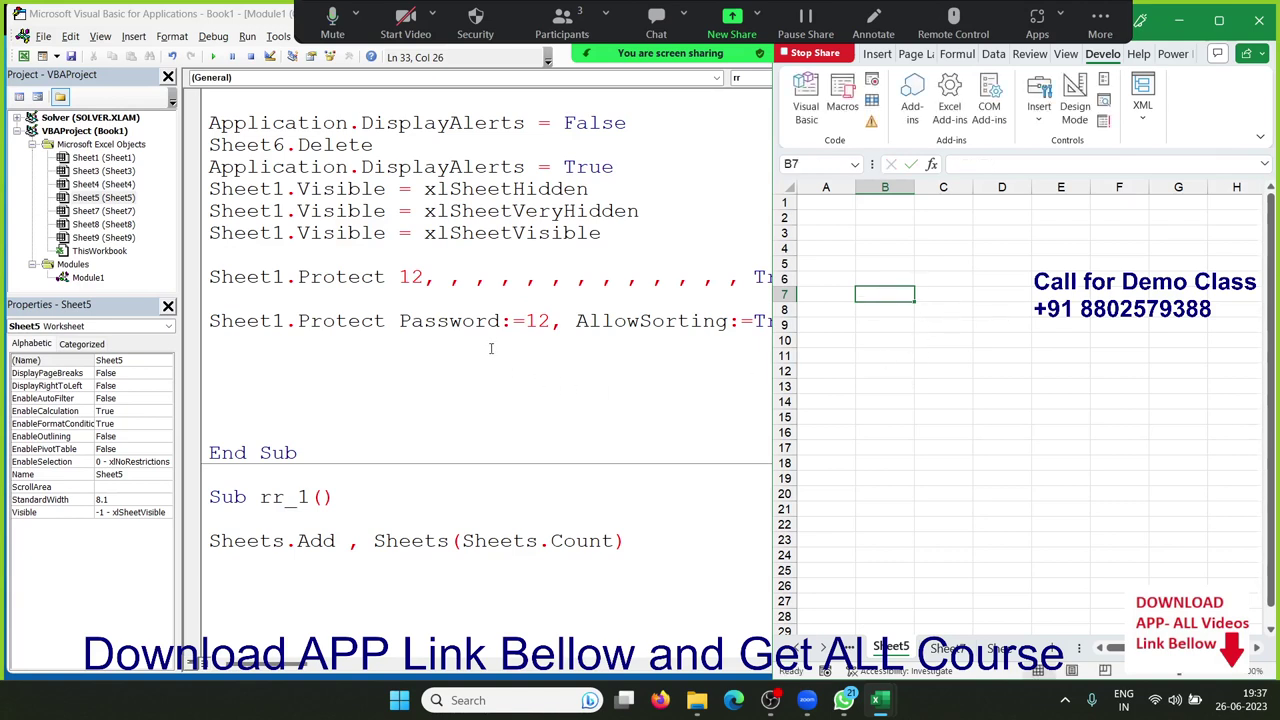
pyautogui.click(452, 284)
pyautogui.moveTo(450, 284); pyautogui.dragTo(437, 284)
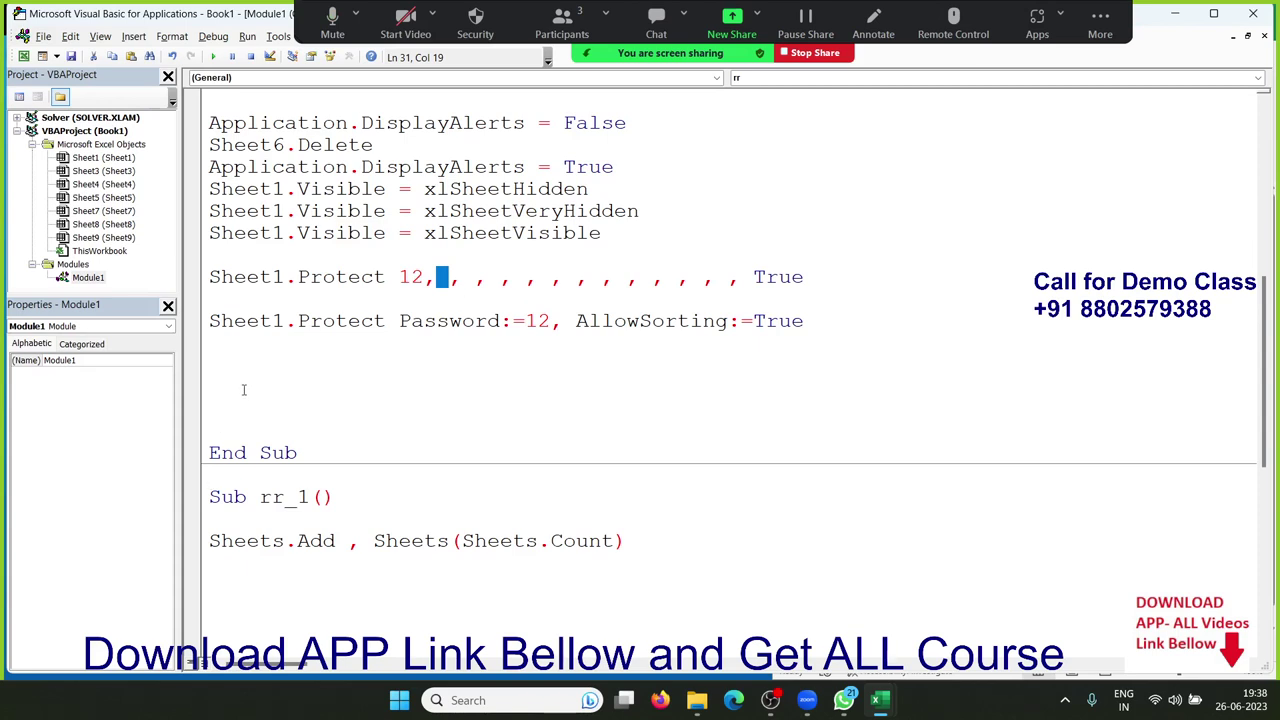
pyautogui.click(266, 358)
pyautogui.write('sheet')
pyautogui.write('1.u')
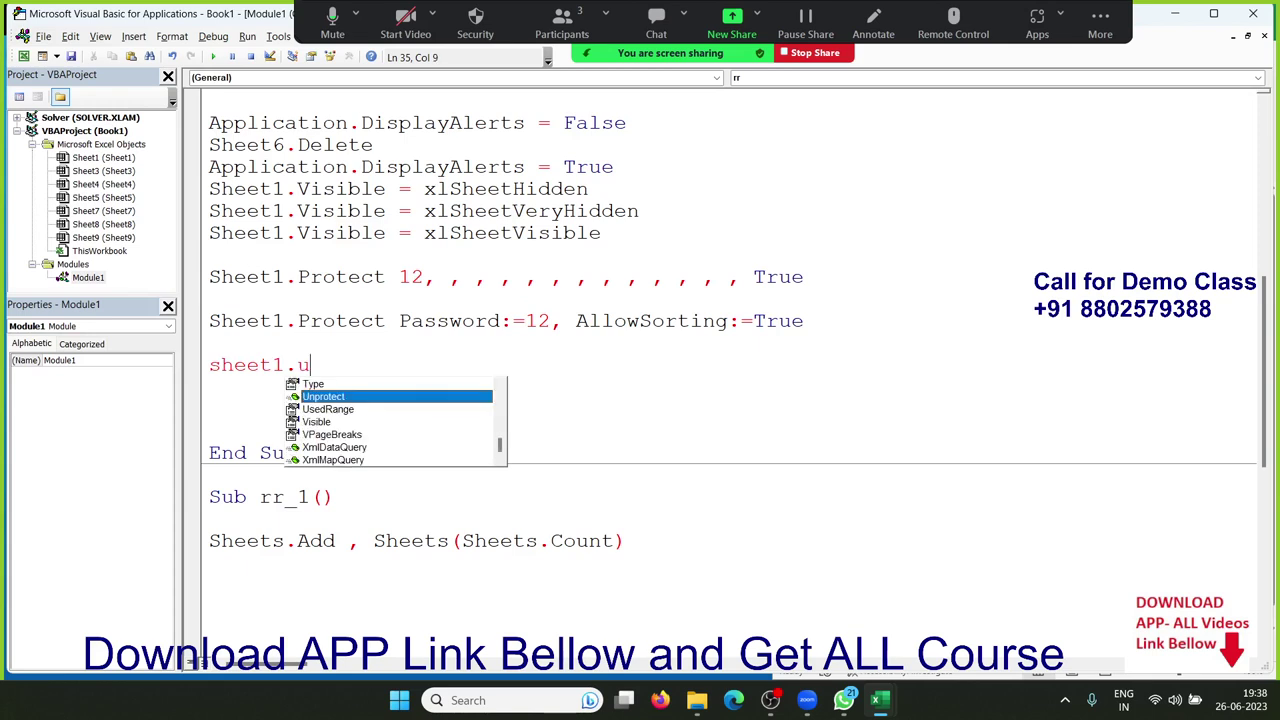
pyautogui.write('protect')
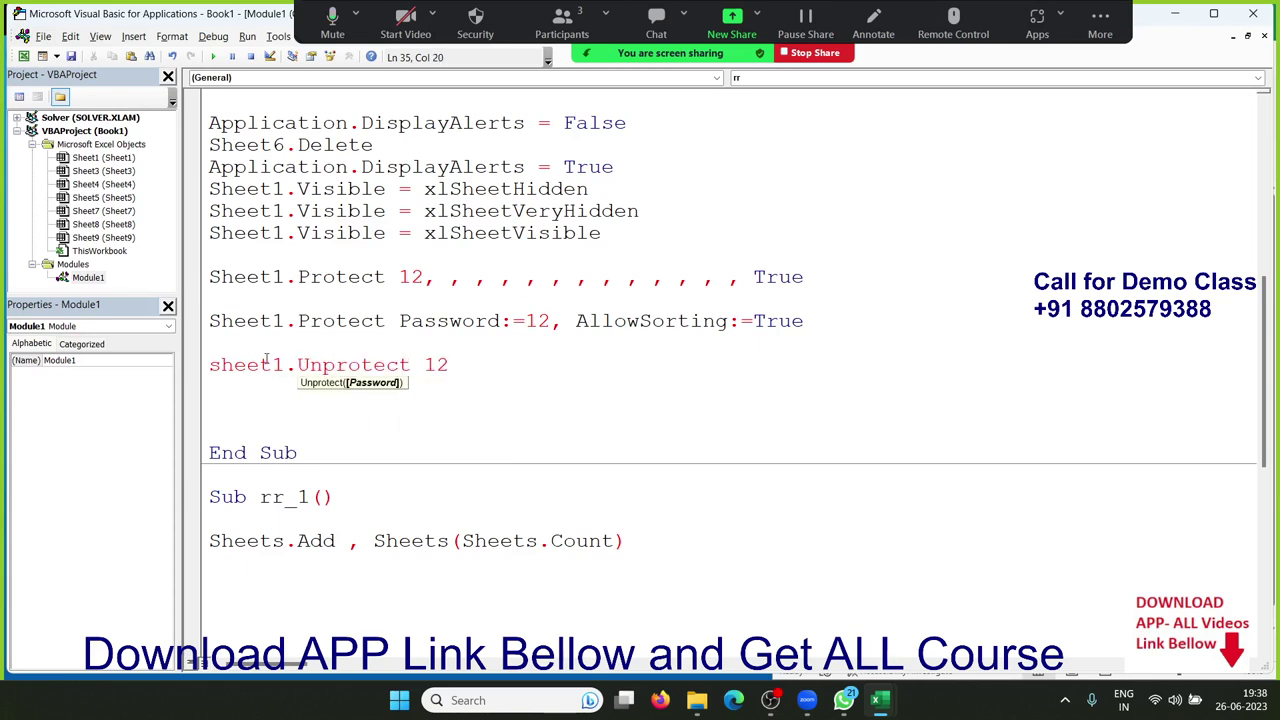
pyautogui.press('Return')
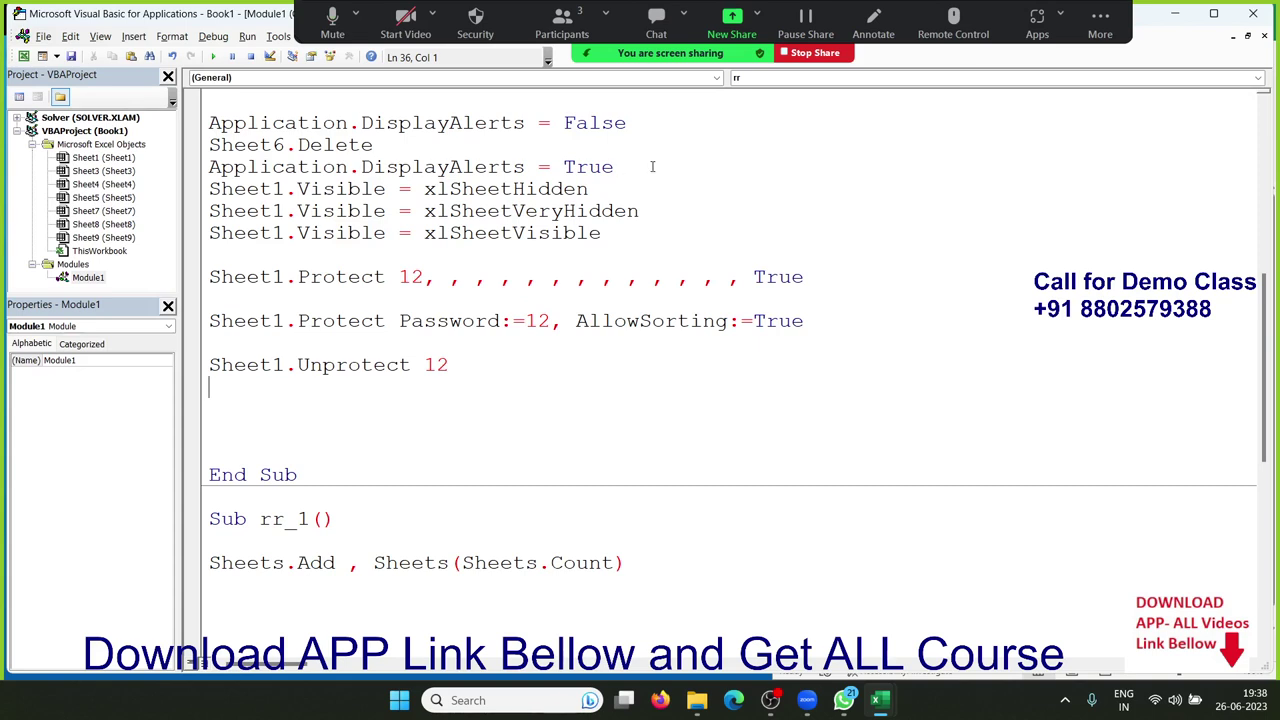
# Select the macro code from the caret through the end of the module.
pyautogui.scroll(5, 534, 260)
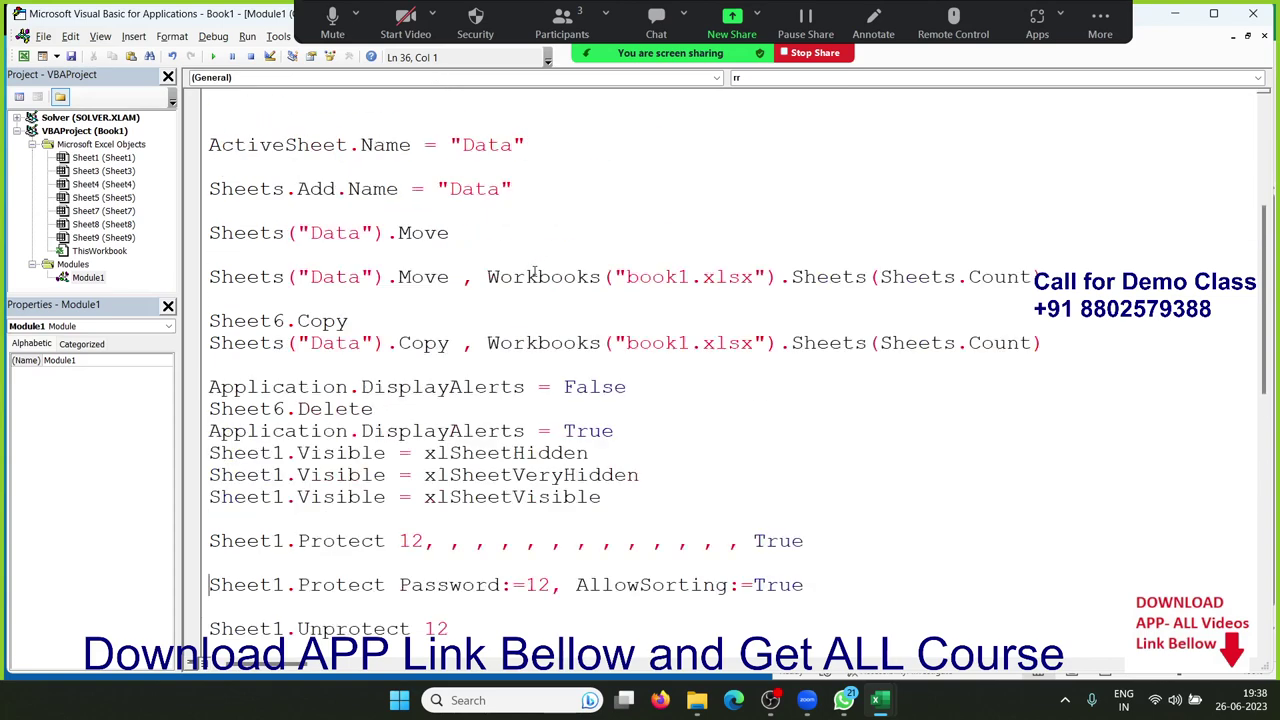
pyautogui.scroll(3, 534, 270)
pyautogui.click(470, 252)
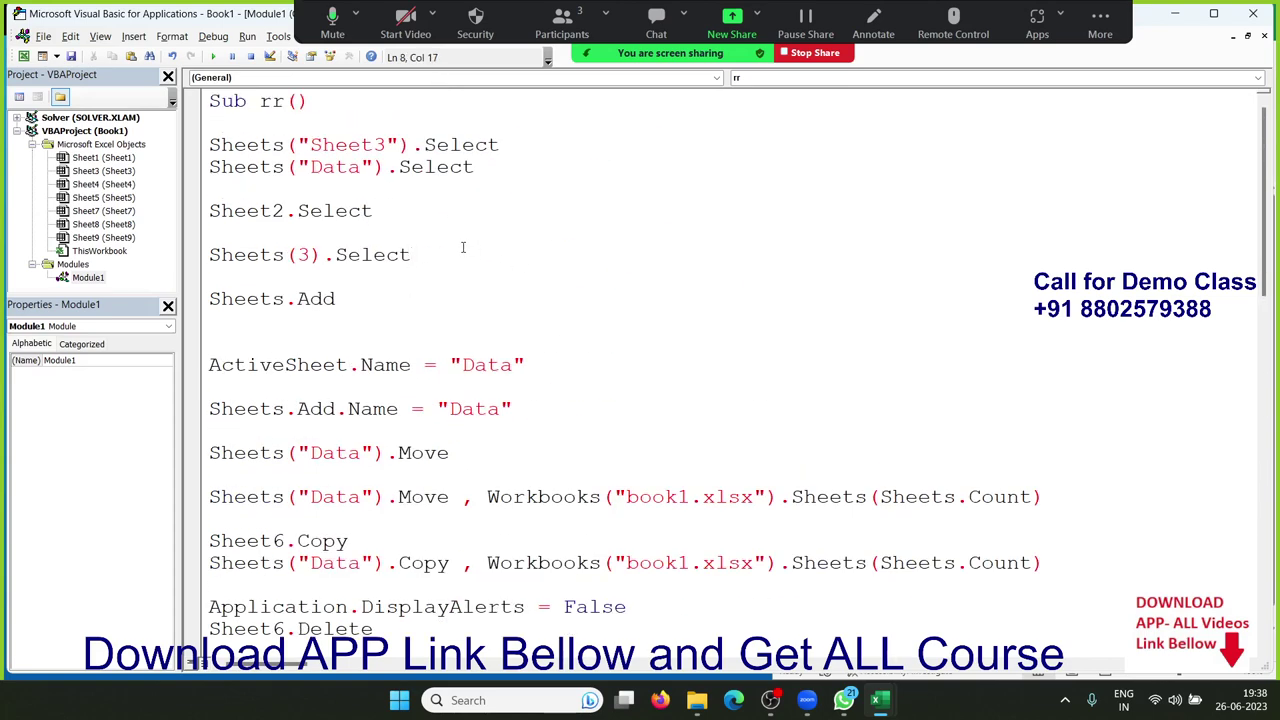
pyautogui.hotkey('ctrl', 'shift', 'End')
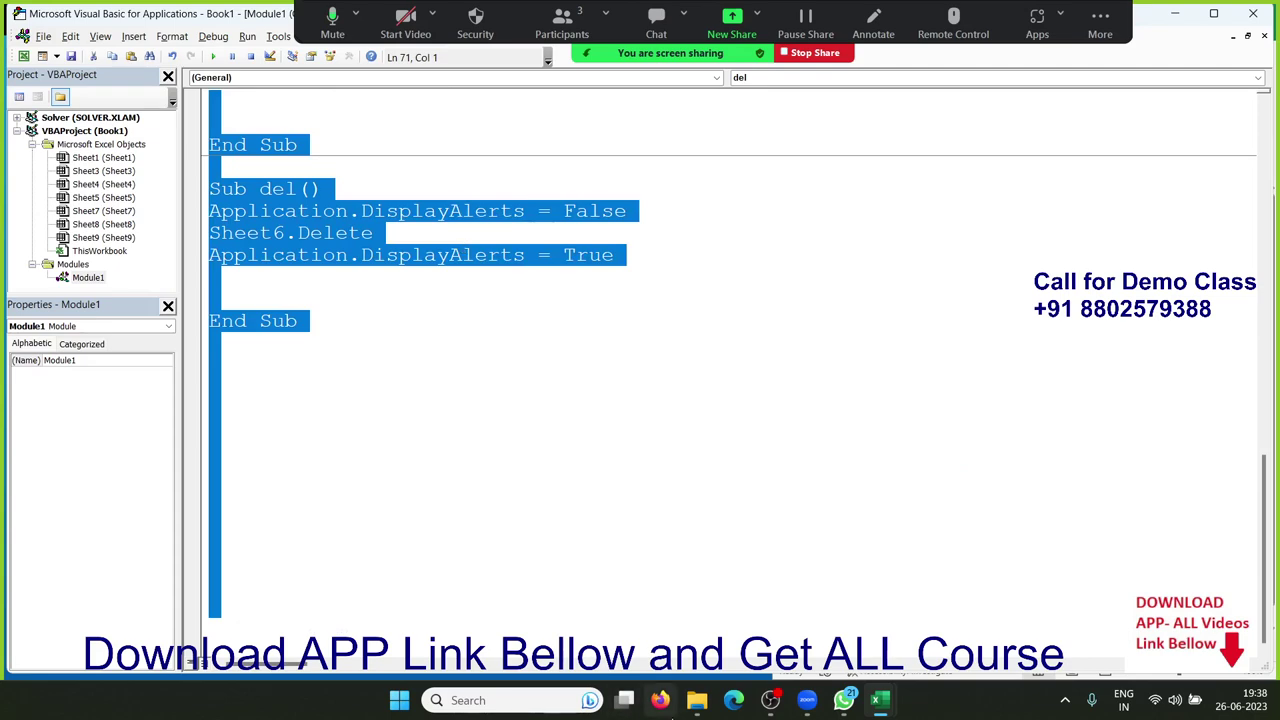
# Paste and send the copied VBA code as a message to two WhatsApp chats.
pyautogui.click(846, 702)
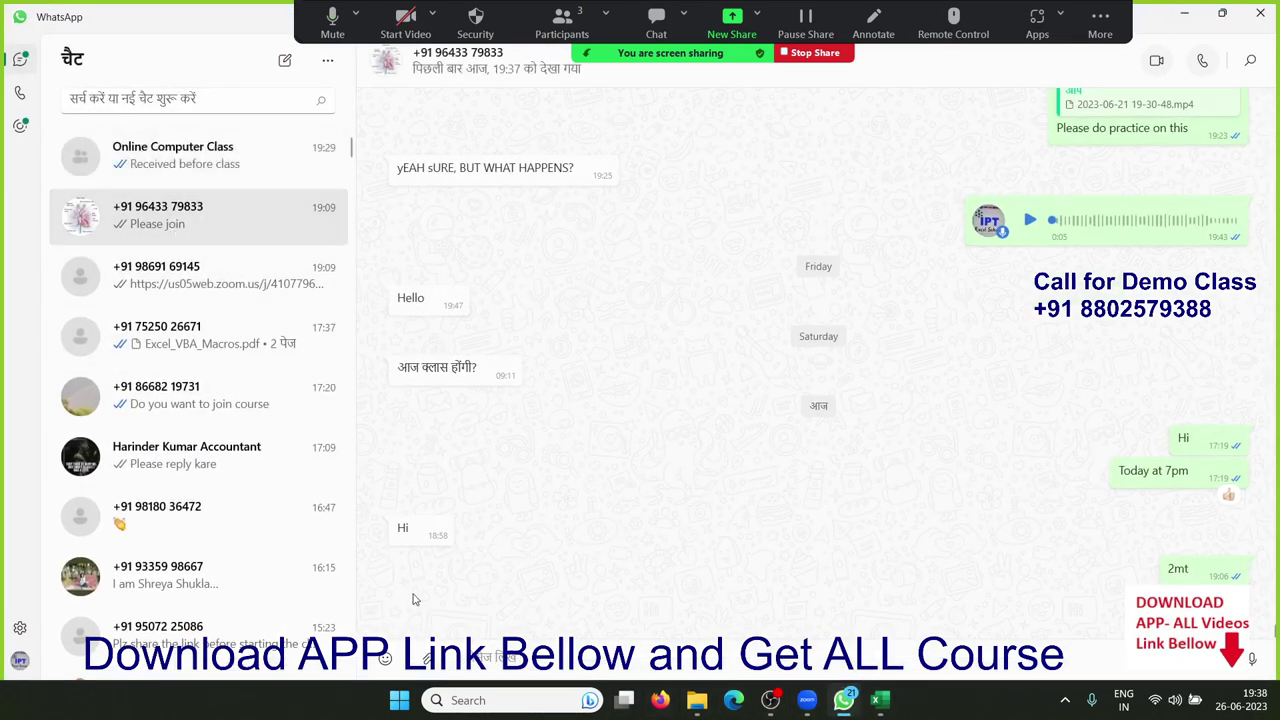
pyautogui.hotkey('ctrl', 'v')
pyautogui.press('Return')
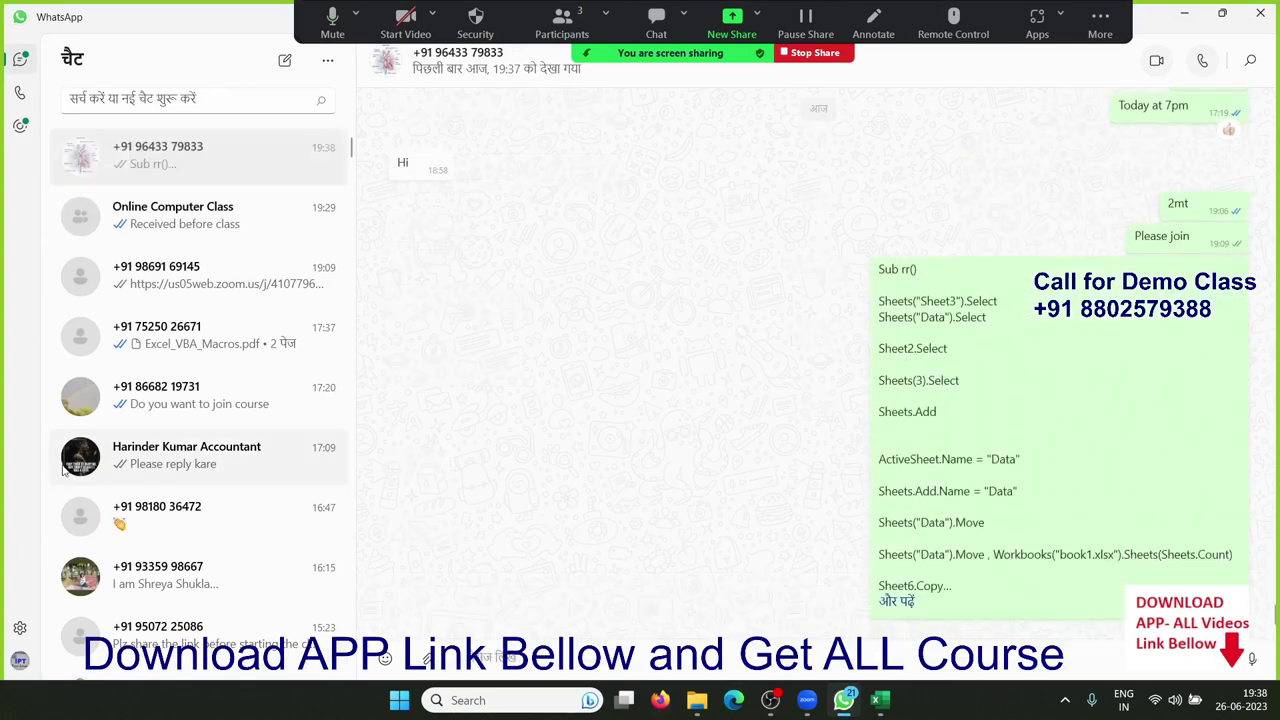
pyautogui.click(232, 292)
pyautogui.hotkey('ctrl', 'v')
pyautogui.press('Return')
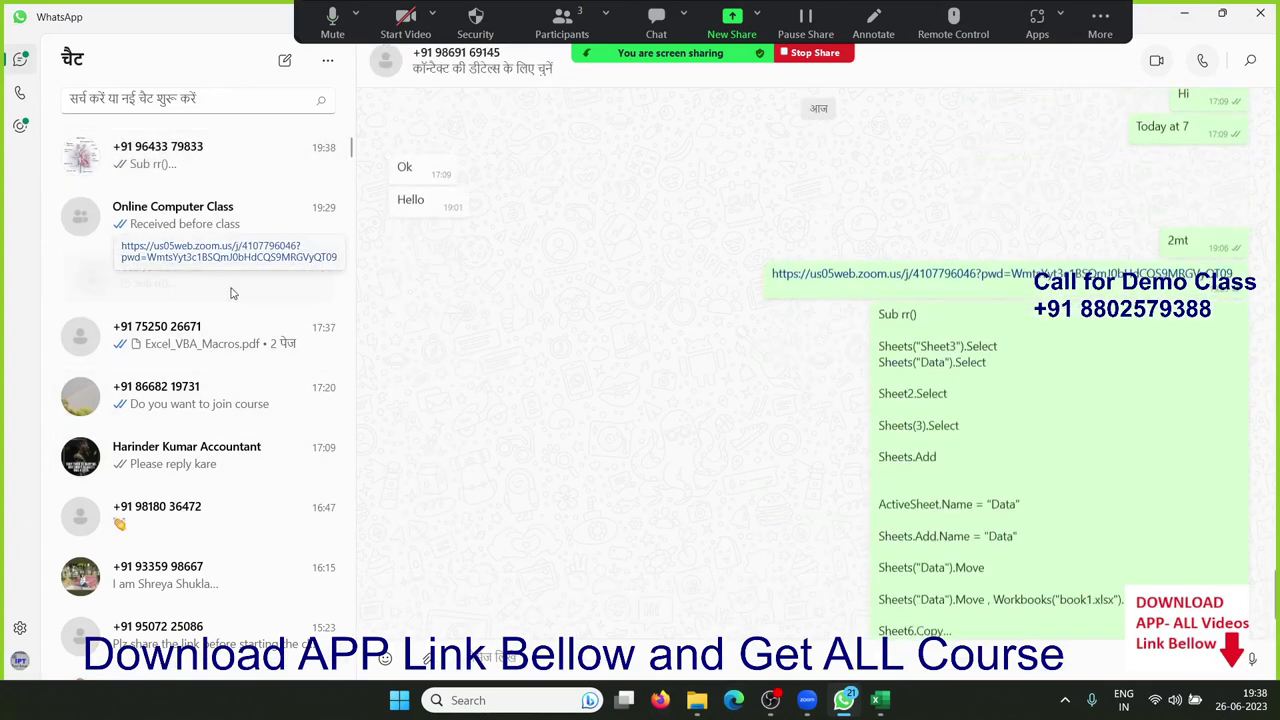
# Return to the VBA editor, clear the code selection and scroll back up.
pyautogui.hotkey('alt', 'Tab')
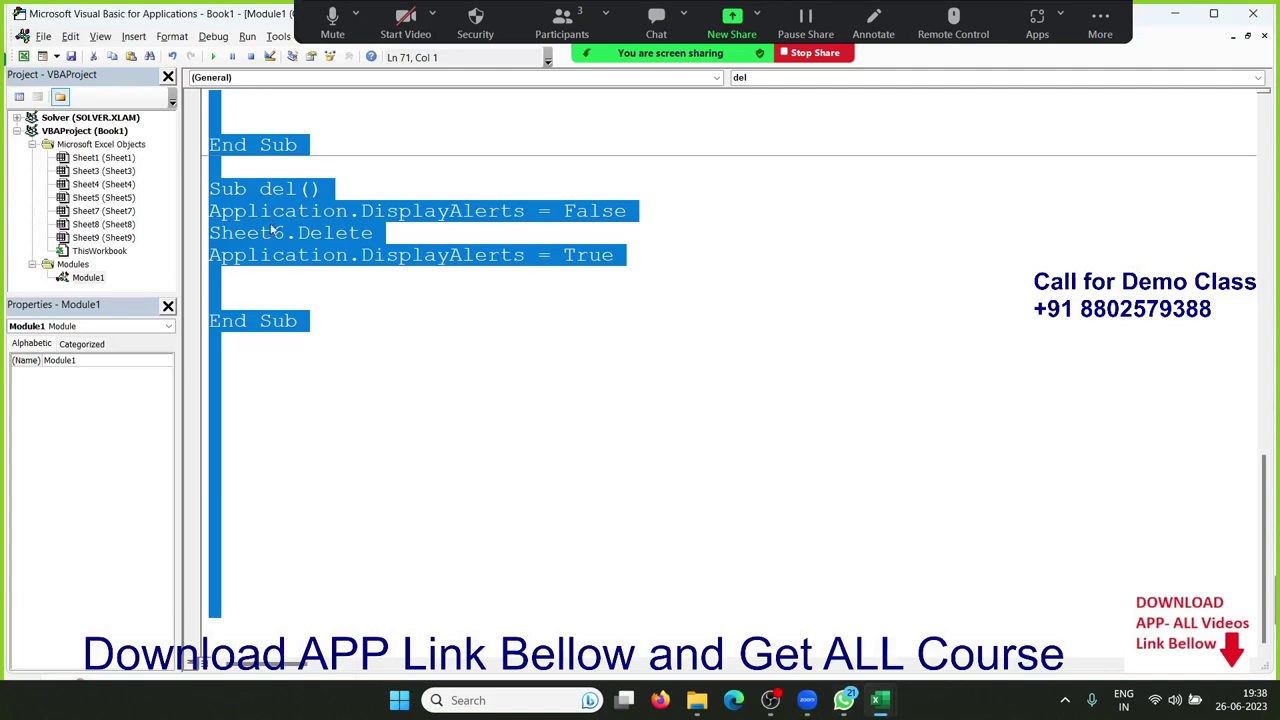
pyautogui.click(340, 283)
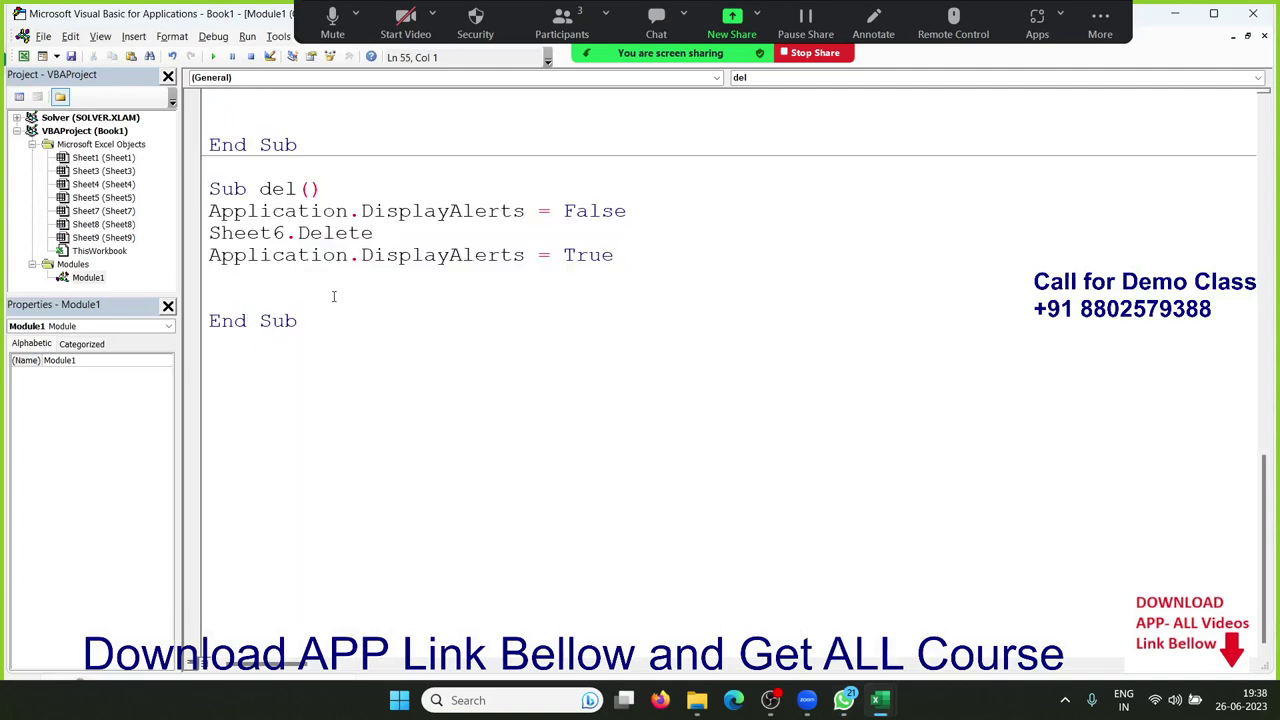
pyautogui.scroll(5, 340, 283)
pyautogui.scroll(10, 335, 298)
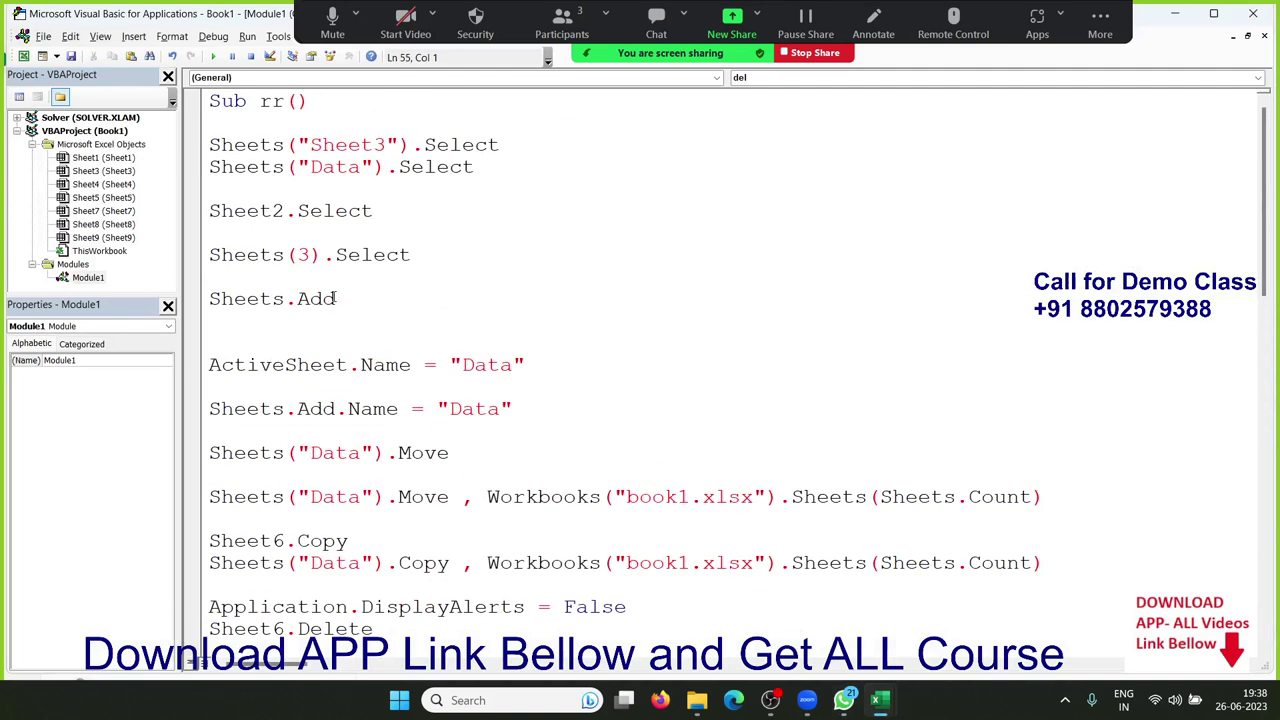